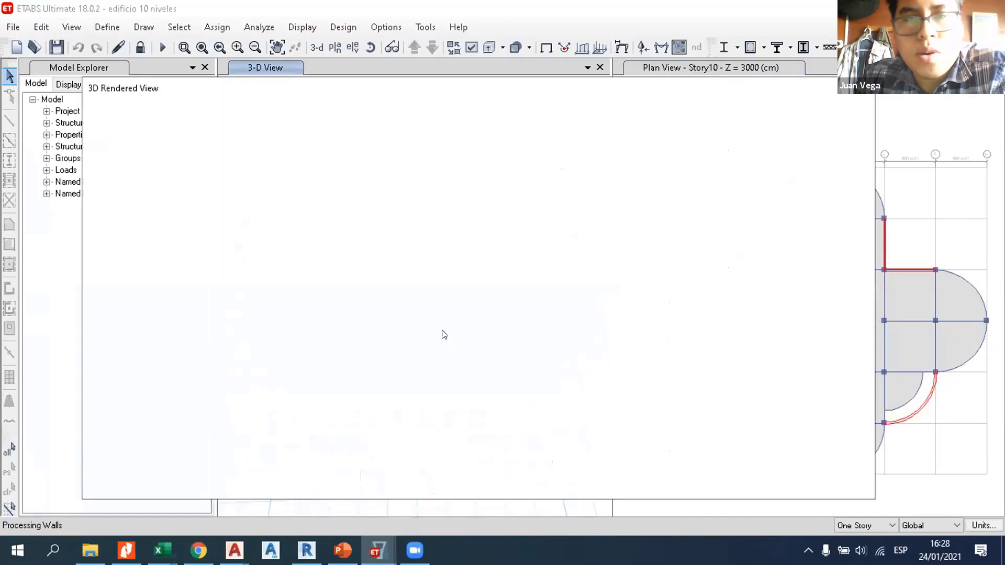
Step: Examine the rendered 3D building from several angles, including the curved shear wall and central core, and close the rendering
scroll(411, 251, down, 6)
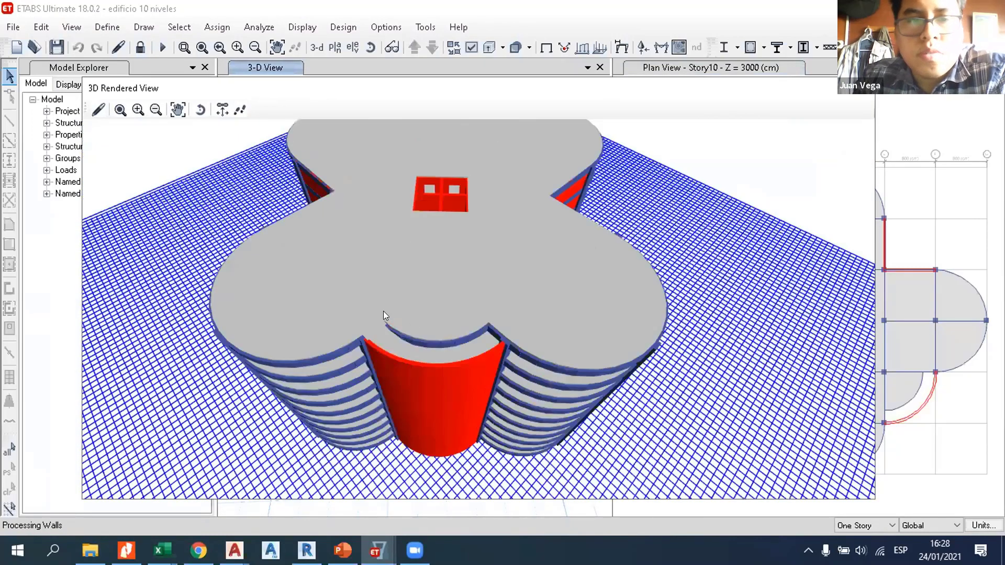
scroll(482, 311, down, 2)
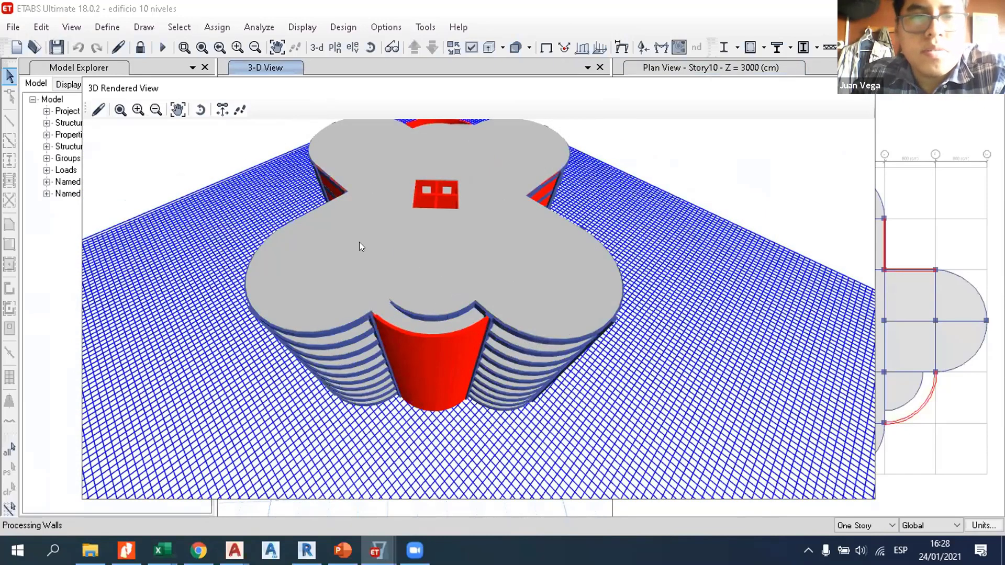
drag(536, 258, 622, 310)
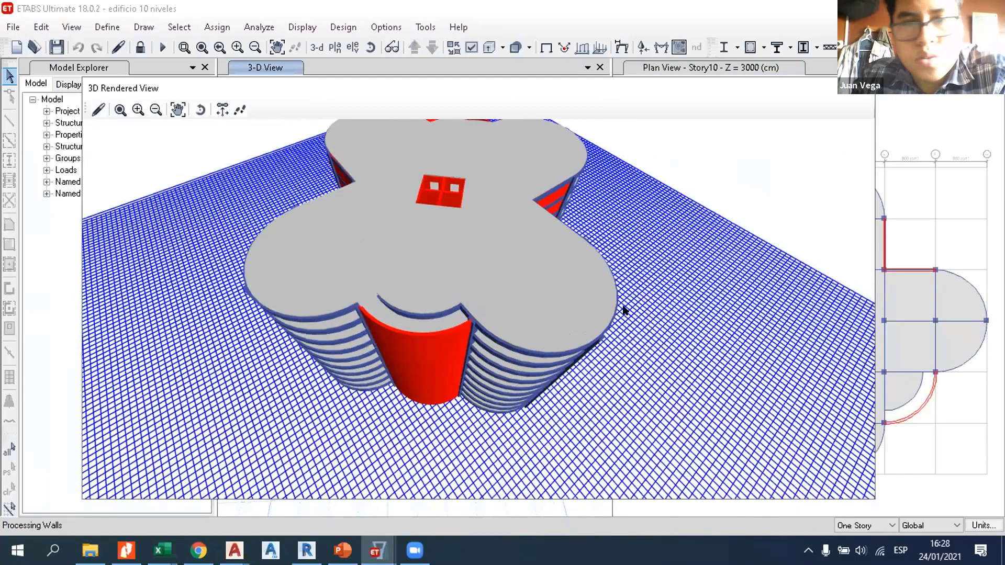
drag(535, 311, 396, 269)
drag(307, 242, 382, 207)
scroll(379, 193, up, 8)
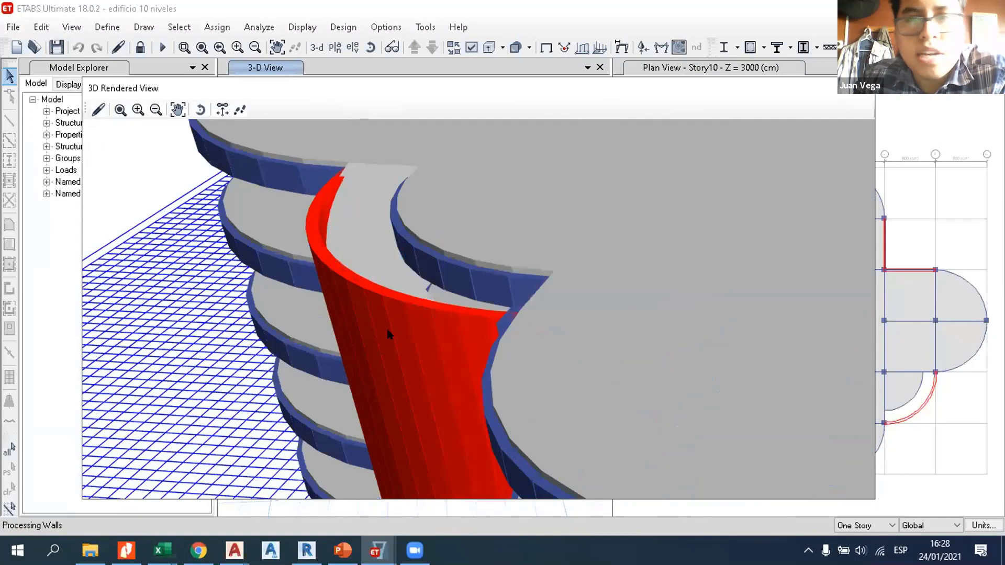
scroll(341, 275, down, 4)
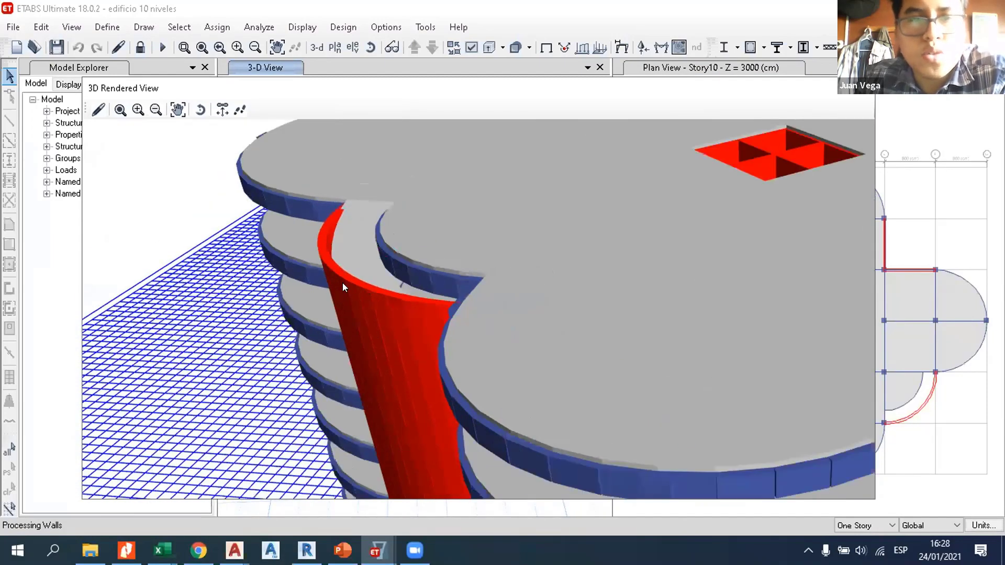
drag(737, 102, 651, 120)
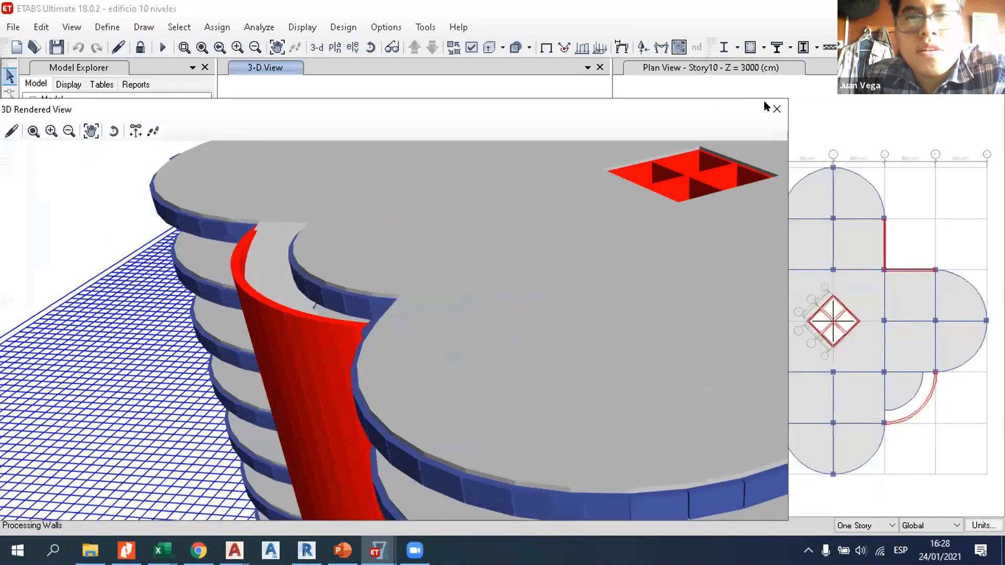
click(348, 64)
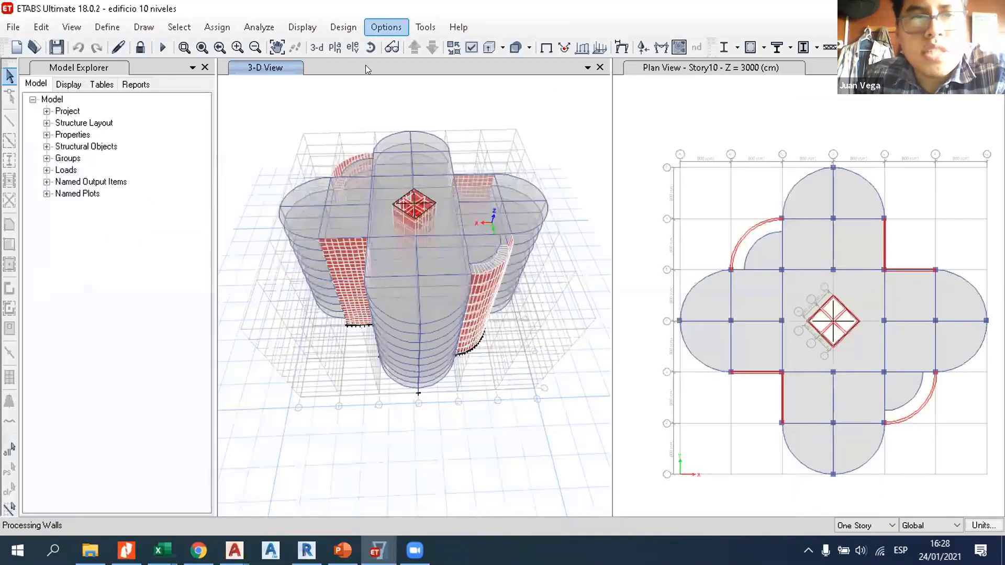
click(343, 27)
mouse_move(357, 66)
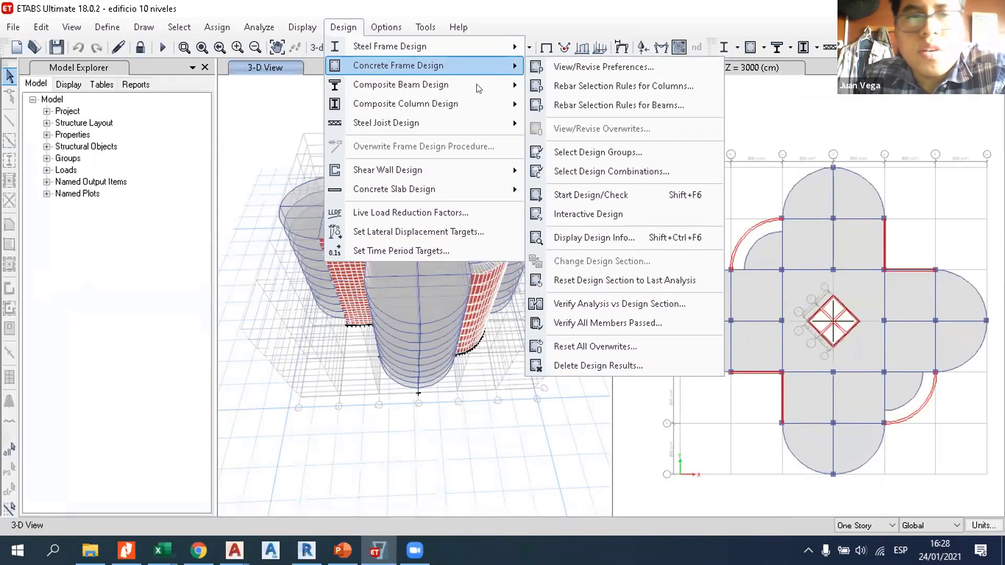
mouse_move(380, 170)
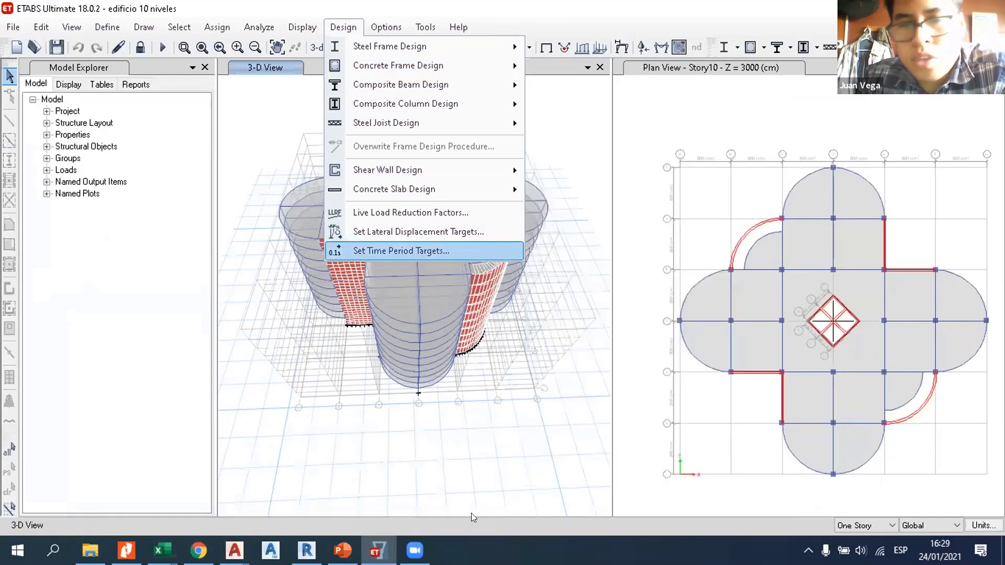
mouse_move(552, 285)
mouse_down()
mouse_move(565, 322)
mouse_move(664, 313)
mouse_up()
mouse_move(552, 286)
mouse_down()
mouse_move(629, 305)
mouse_move(655, 283)
mouse_move(663, 313)
mouse_up()
click(654, 108)
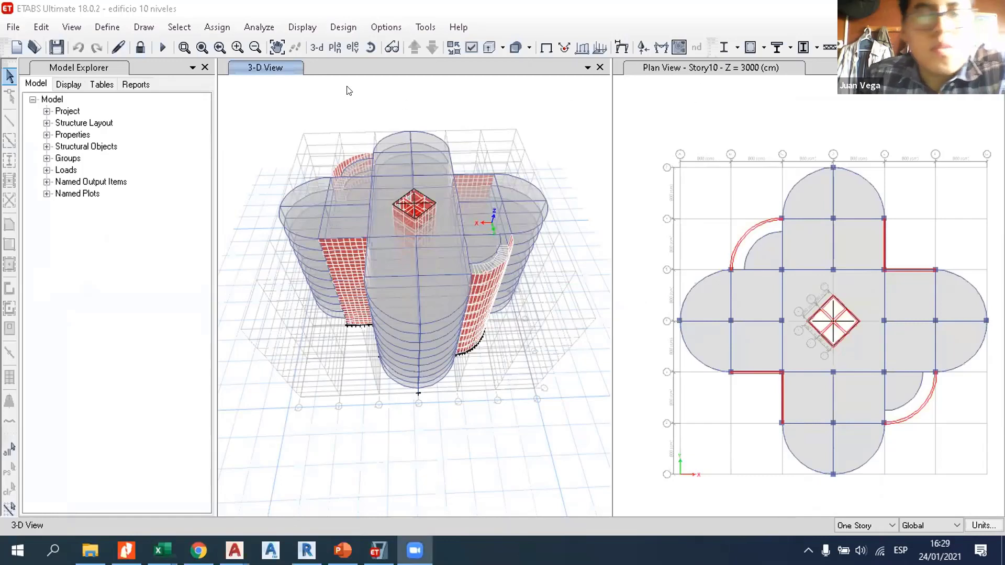
Step: Review the defined load cases, including the static SeX and SeY and the response spectrum Sismo x cases, without changing them
click(103, 25)
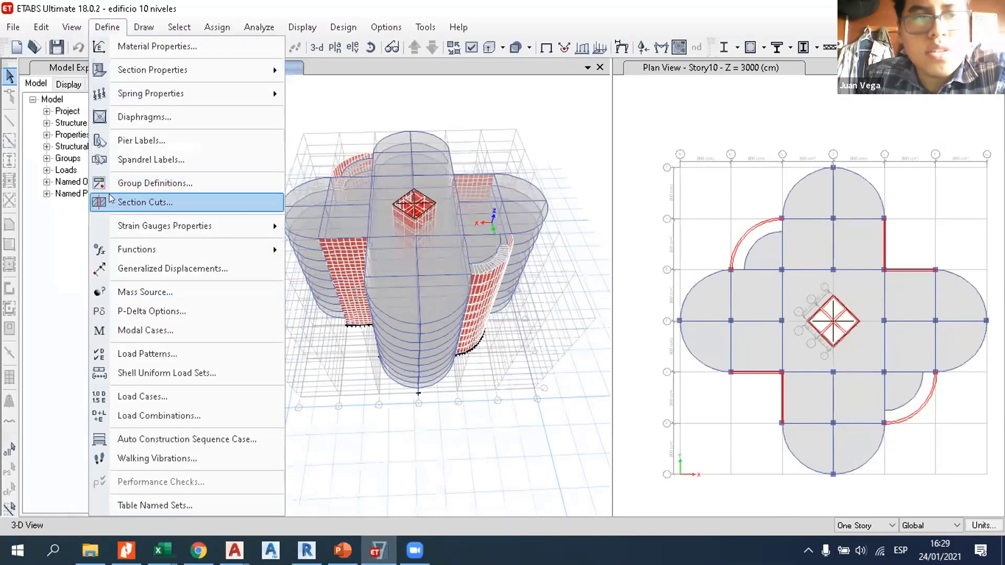
click(160, 398)
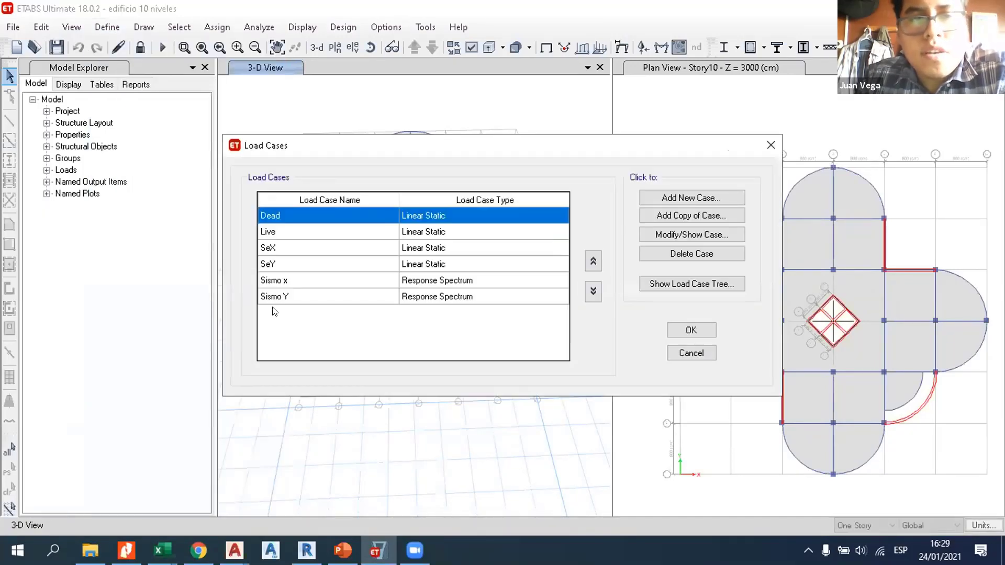
click(451, 281)
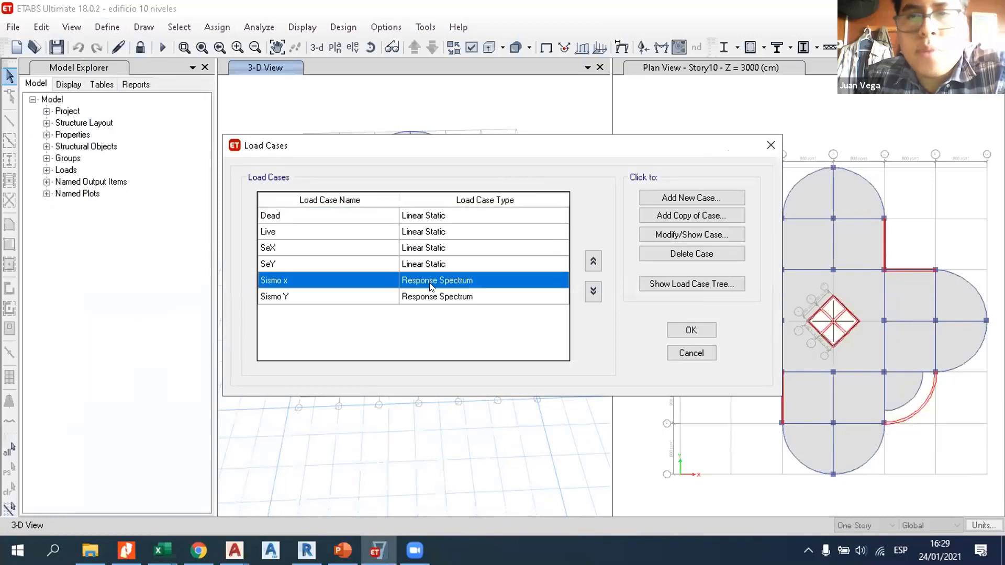
click(324, 259)
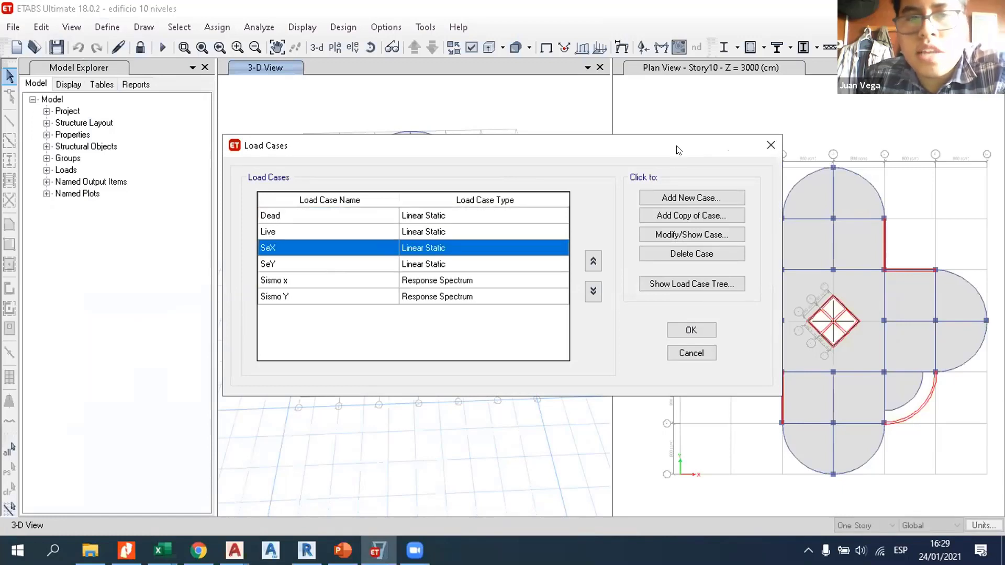
click(327, 264)
click(770, 144)
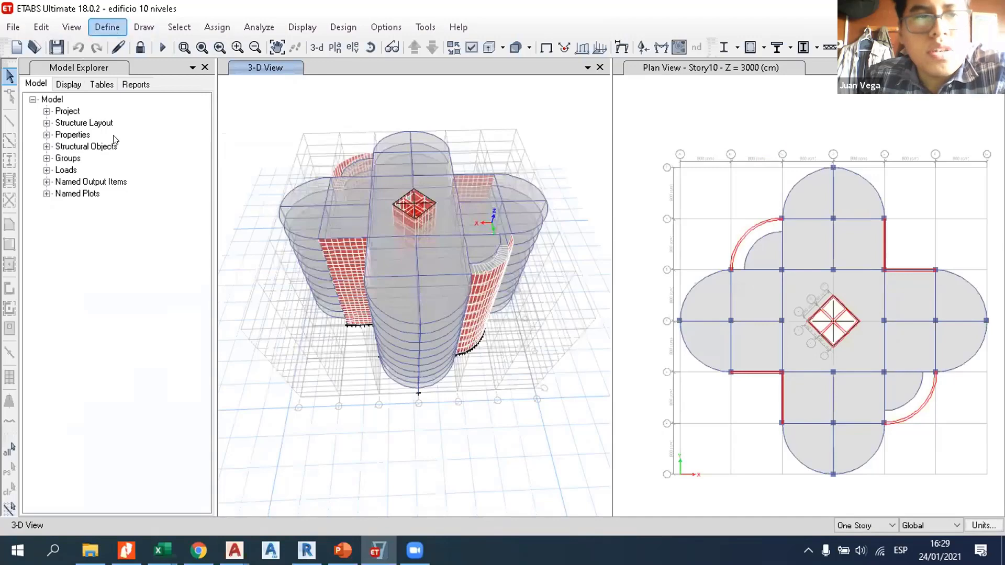
Step: Inspect the parameters of a new Peru NTE E.030 2014 response spectrum function and close the definitions without adding it
key(alt+d)
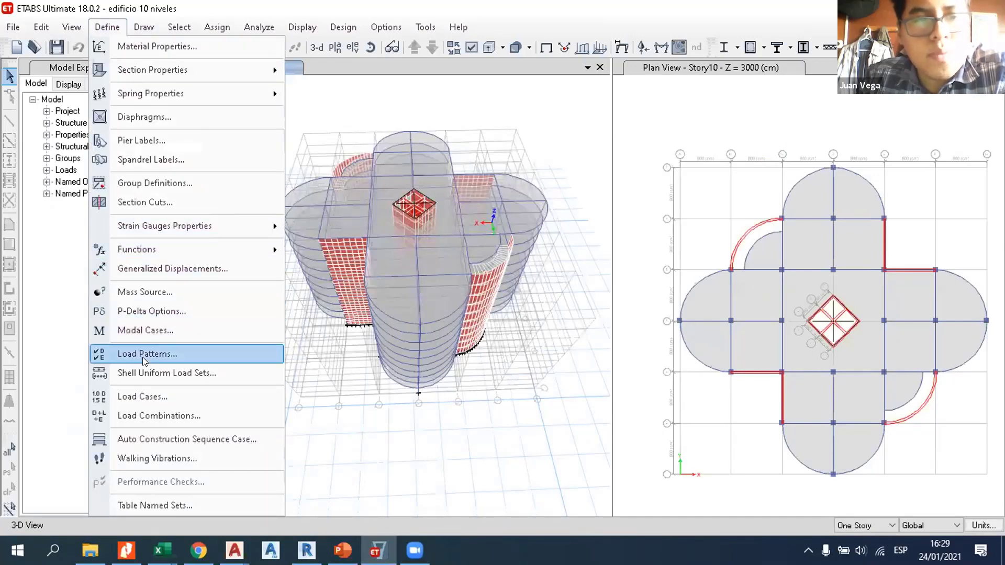
mouse_move(152, 249)
click(321, 249)
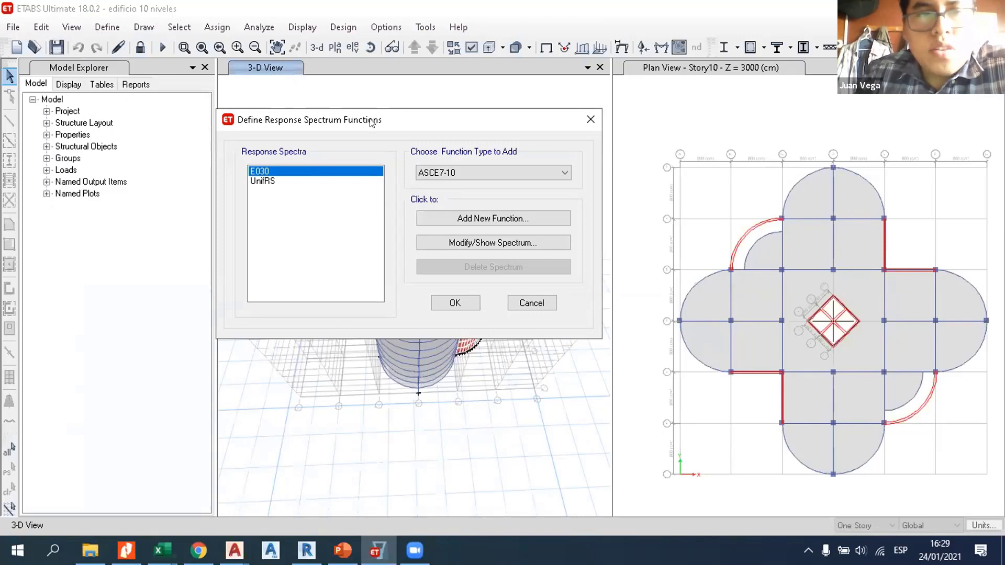
click(454, 172)
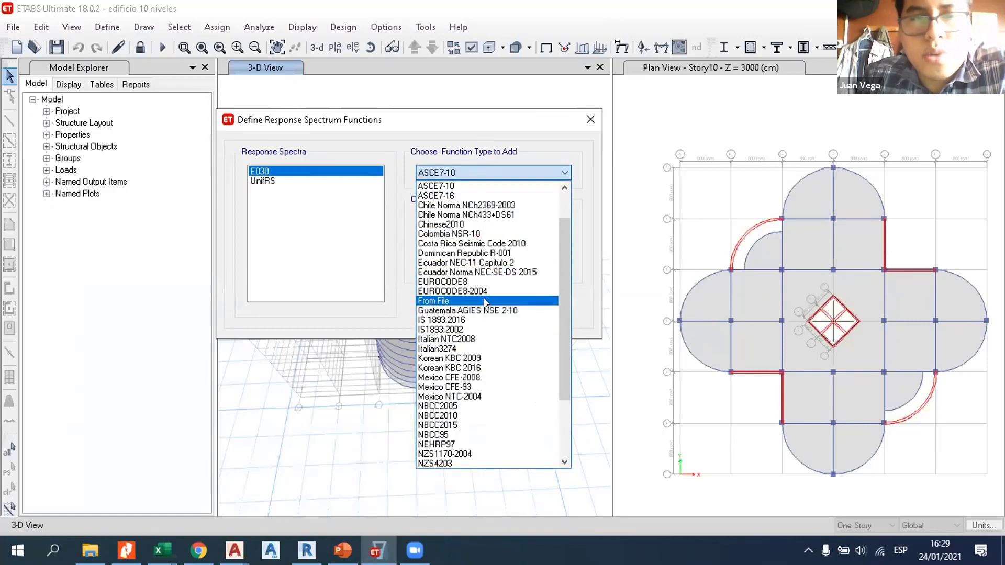
scroll(482, 296, down, 3)
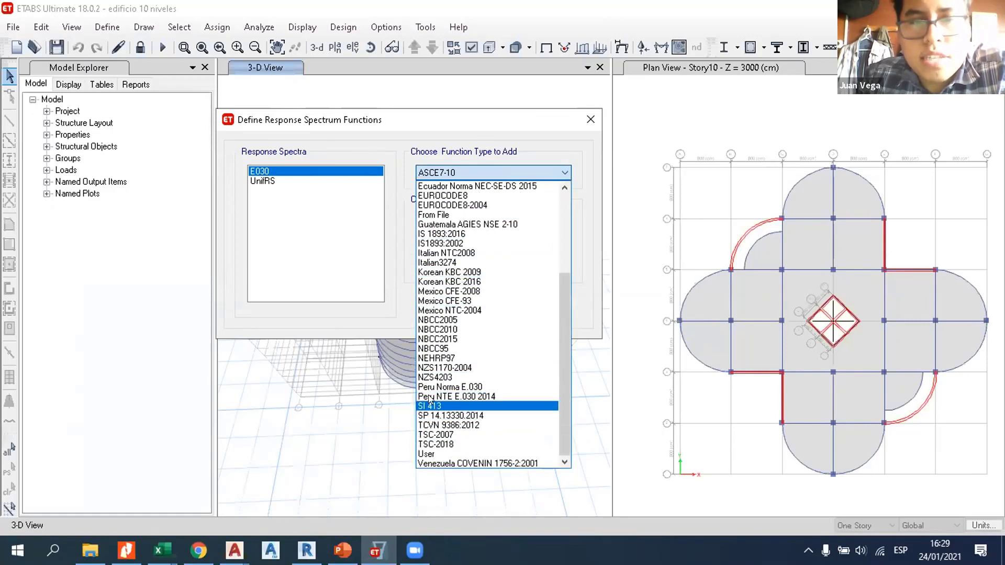
click(460, 396)
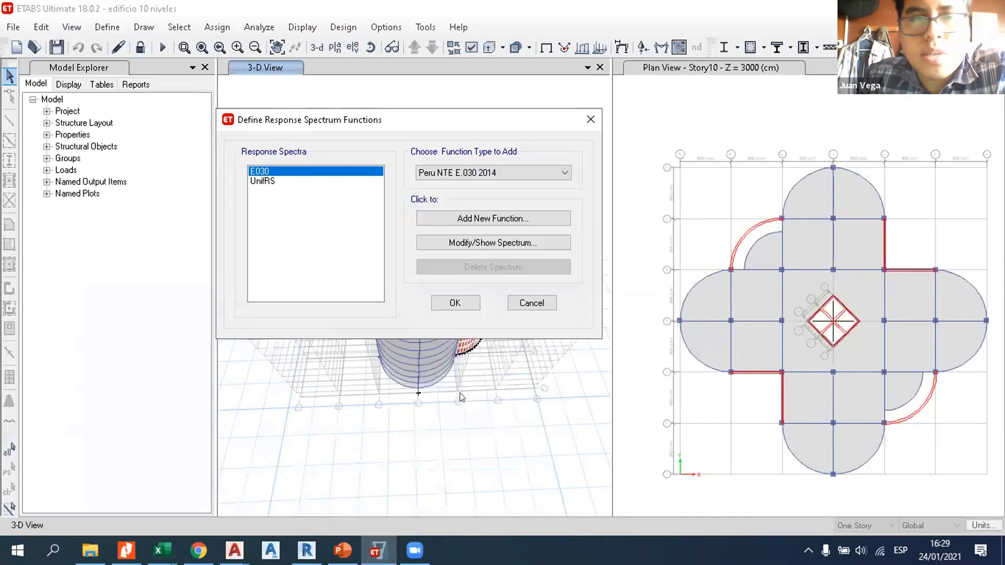
click(472, 218)
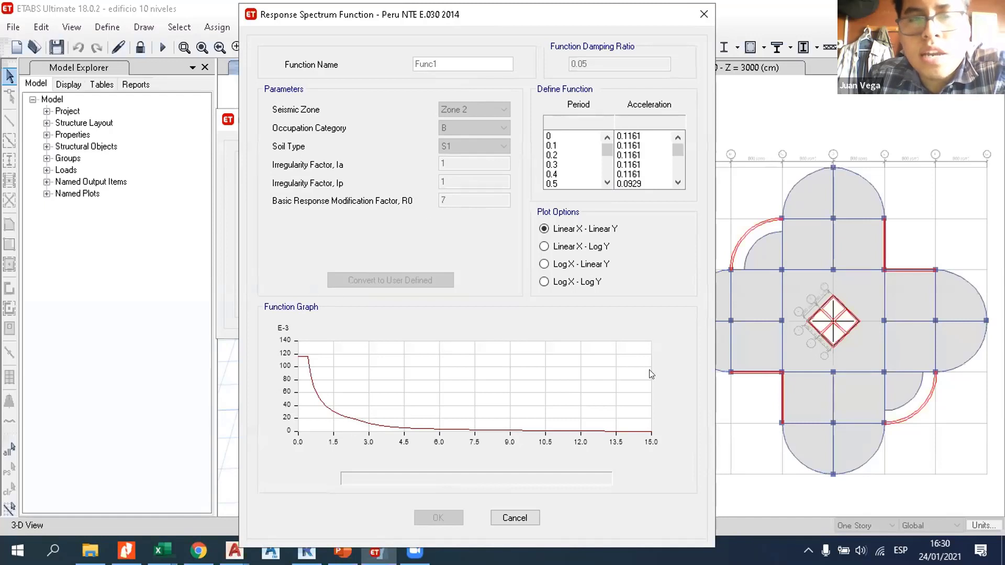
click(704, 14)
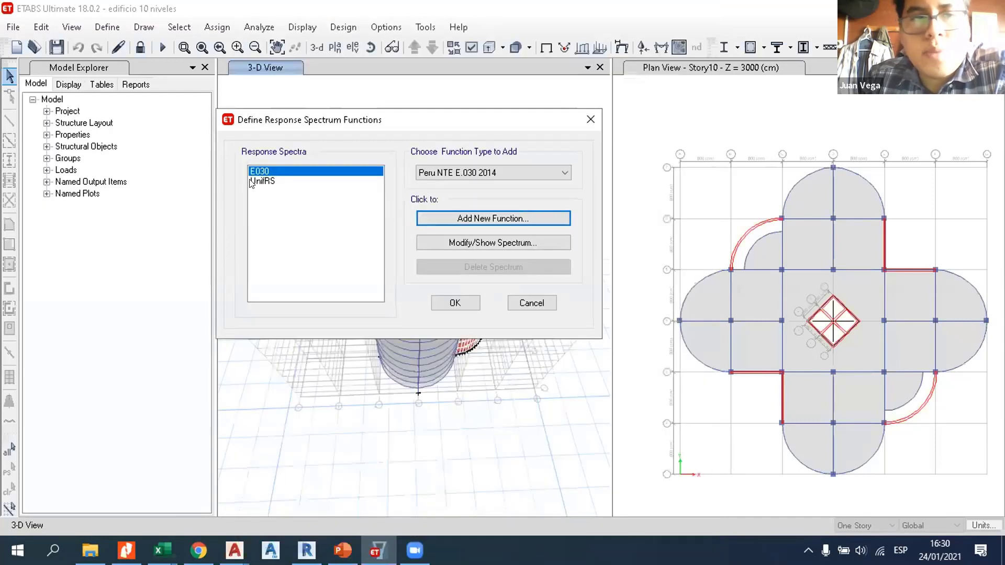
click(590, 120)
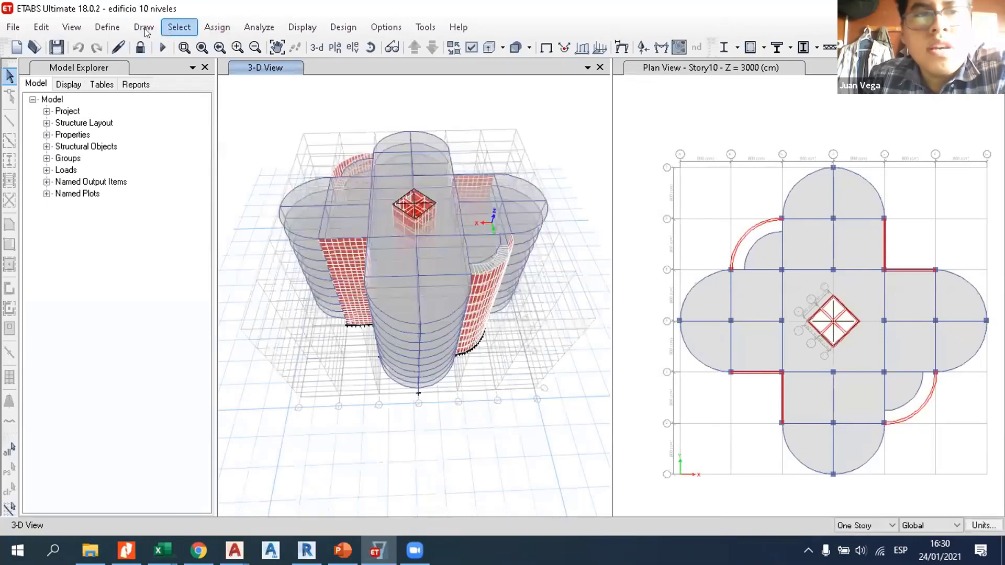
click(107, 27)
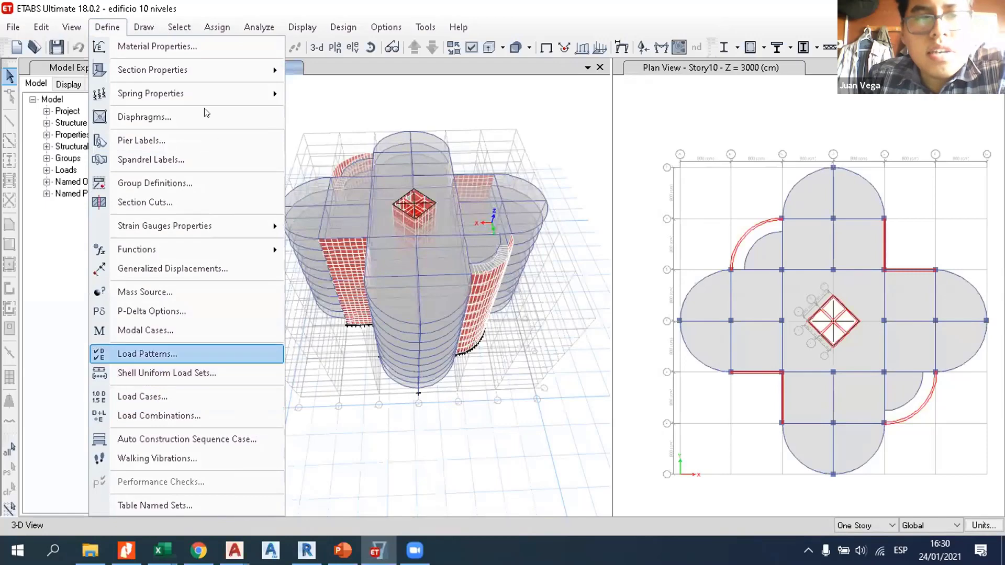
click(215, 26)
click(215, 25)
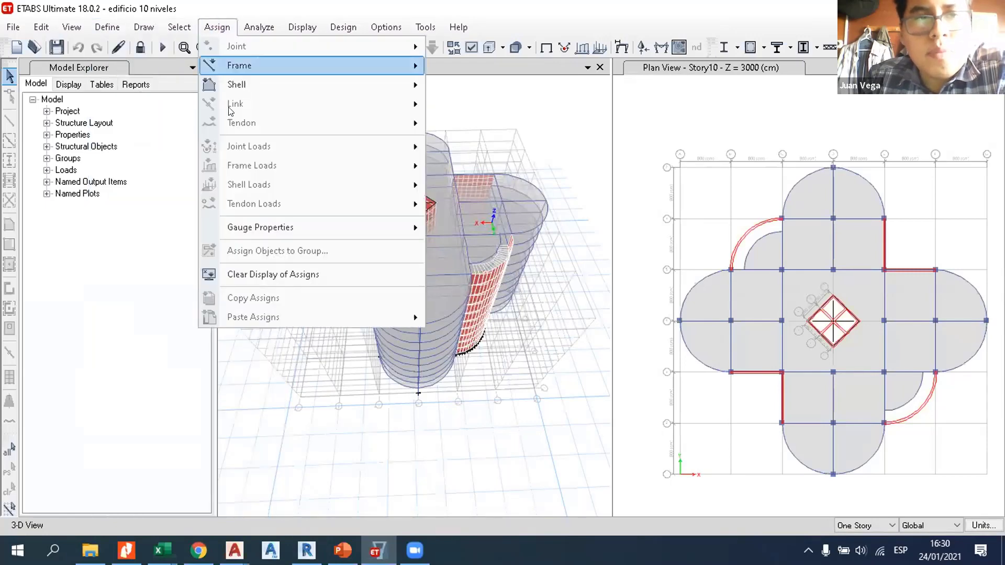
mouse_move(318, 85)
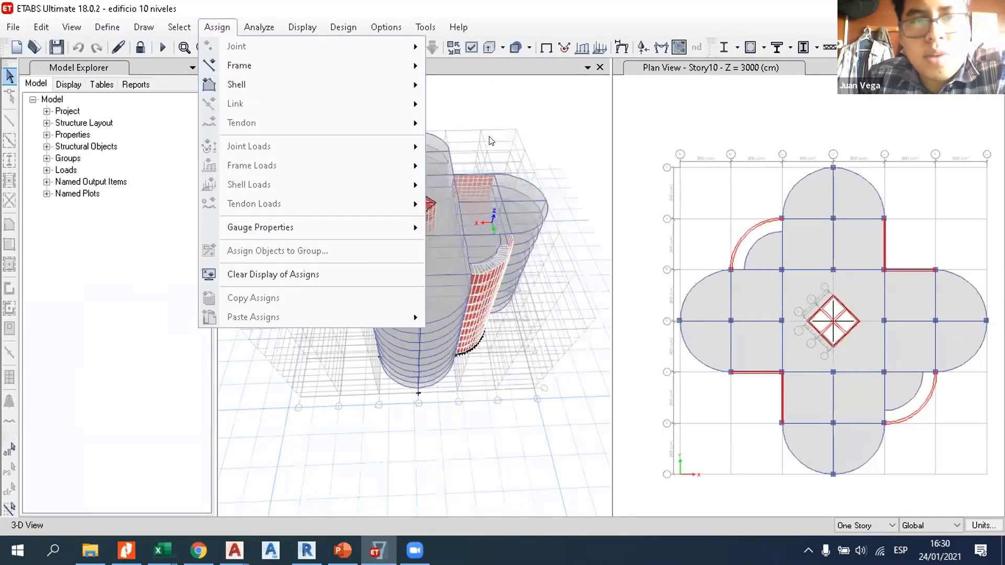
click(427, 165)
click(477, 152)
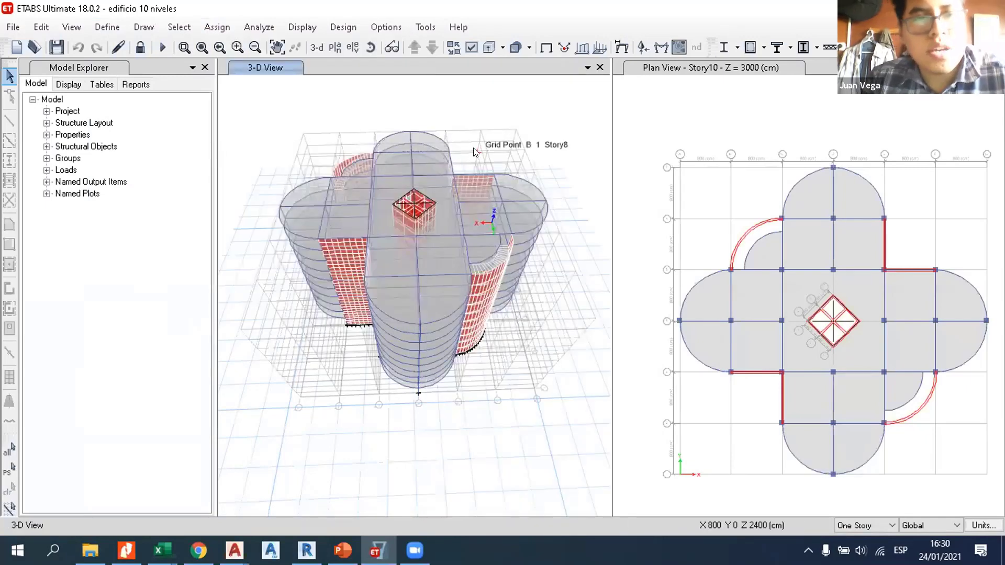
Step: Unlock the model and accept deleting the analysis results
click(140, 47)
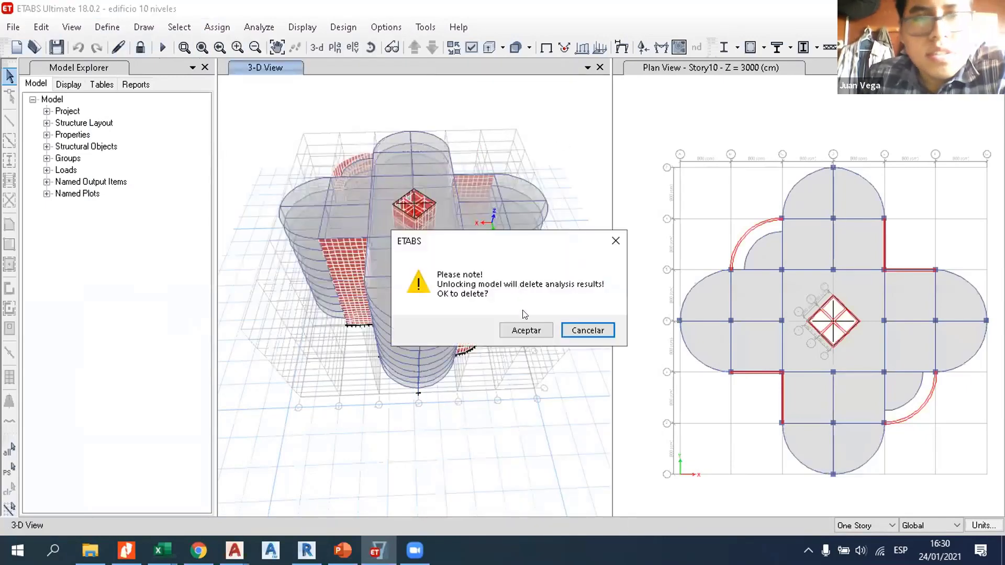
click(526, 331)
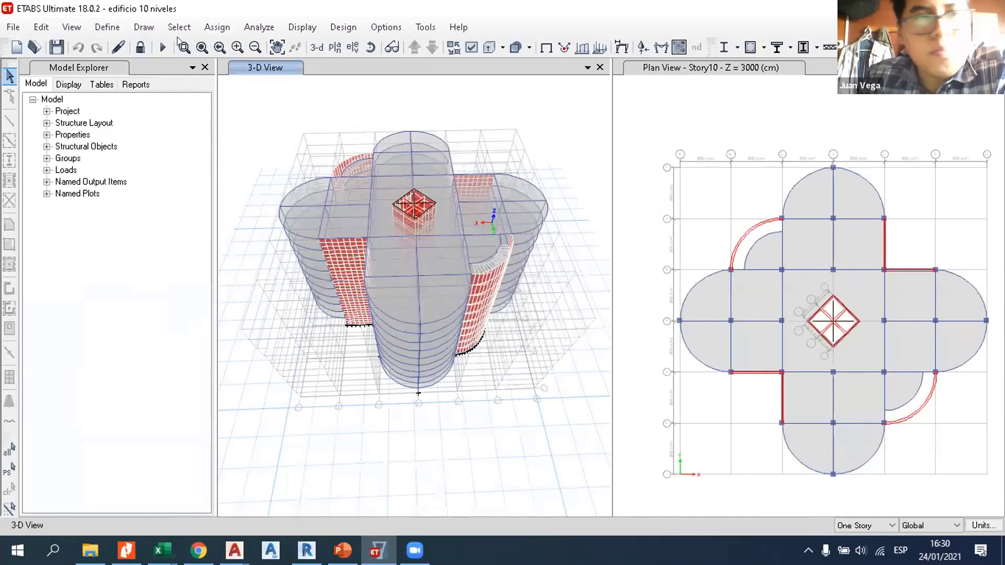
click(216, 27)
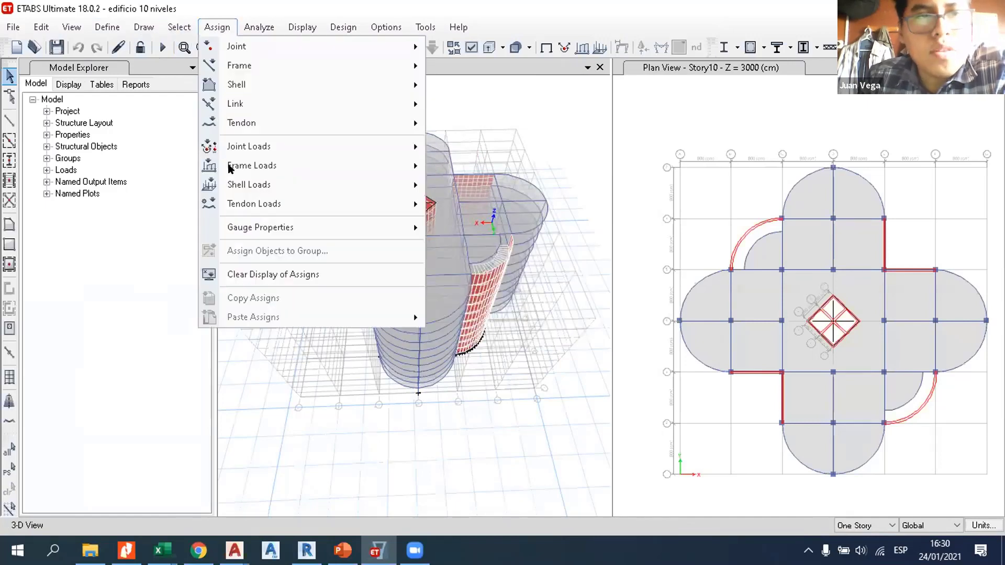
click(804, 344)
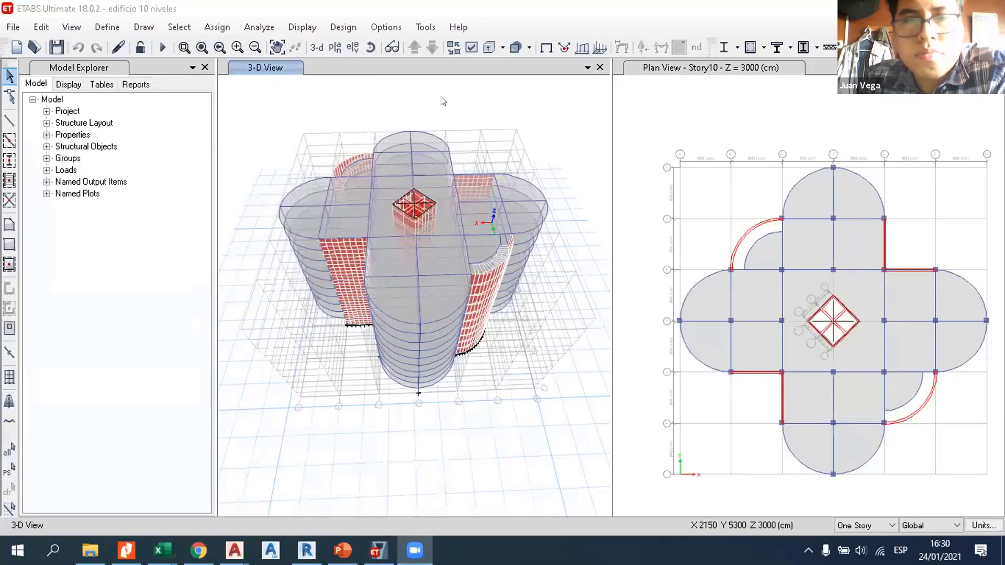
click(216, 26)
mouse_move(288, 181)
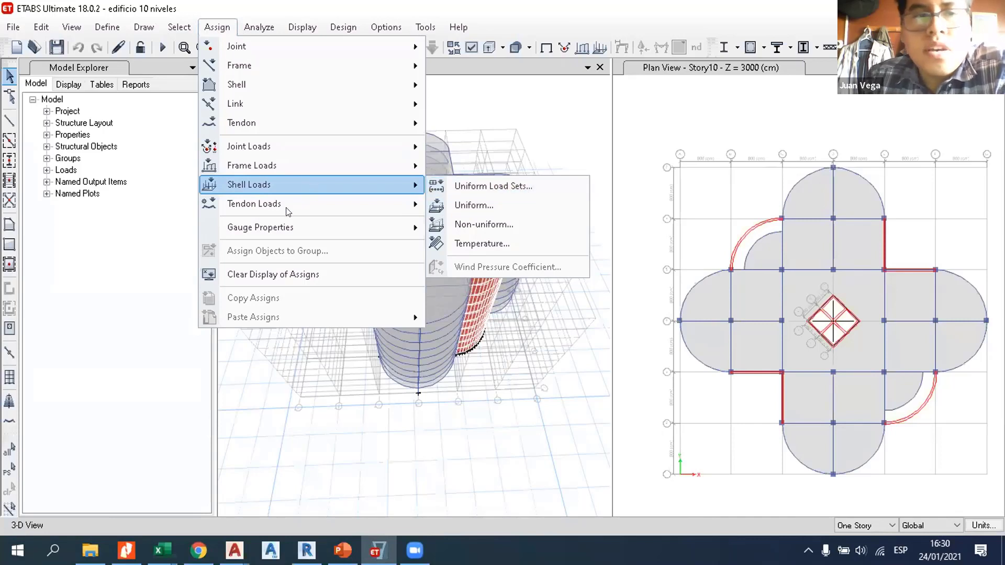
click(513, 128)
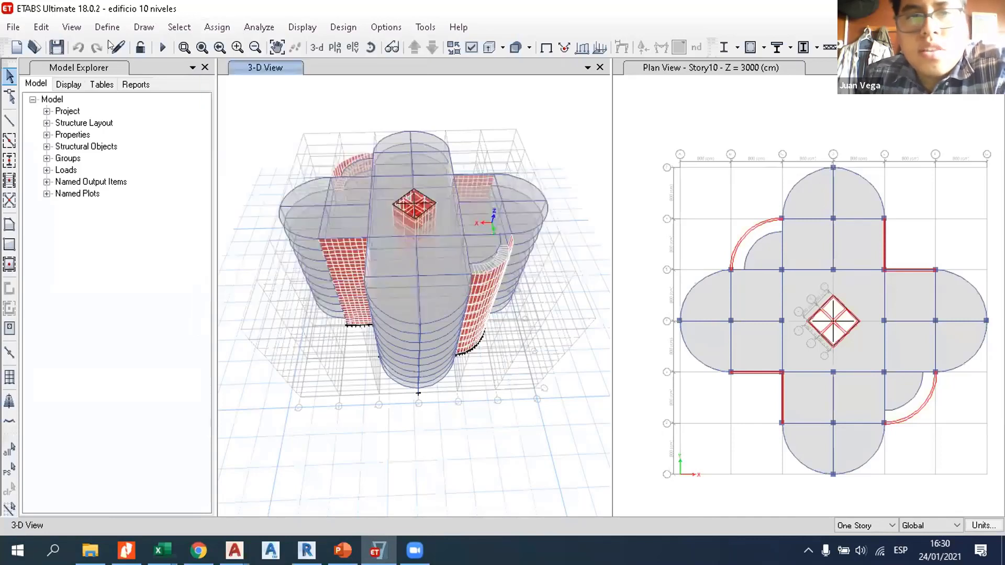
click(41, 27)
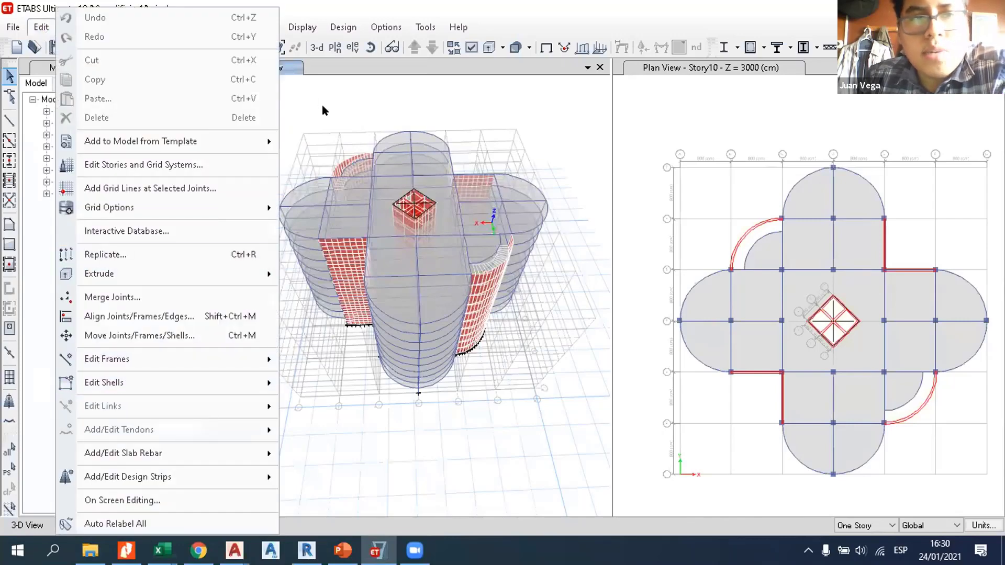
click(51, 29)
click(44, 28)
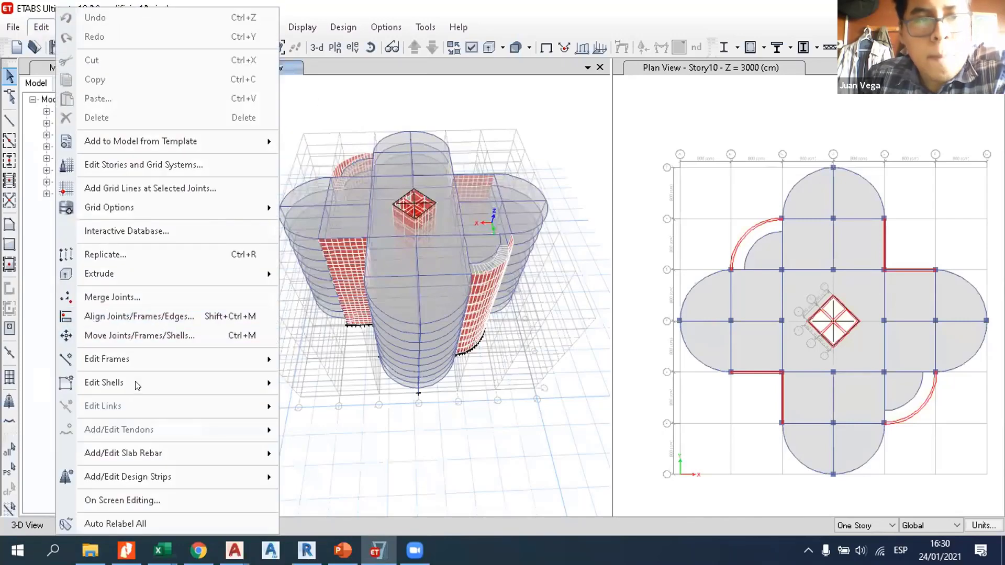
Step: Review the linear, radial and mirror options for replicating objects, and close them without replicating anything
mouse_move(161, 393)
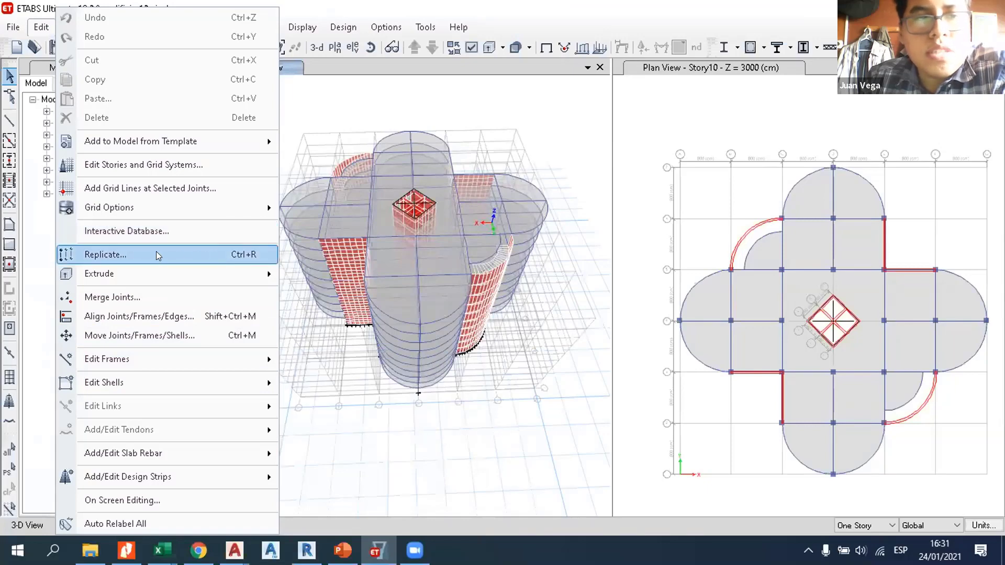
click(179, 254)
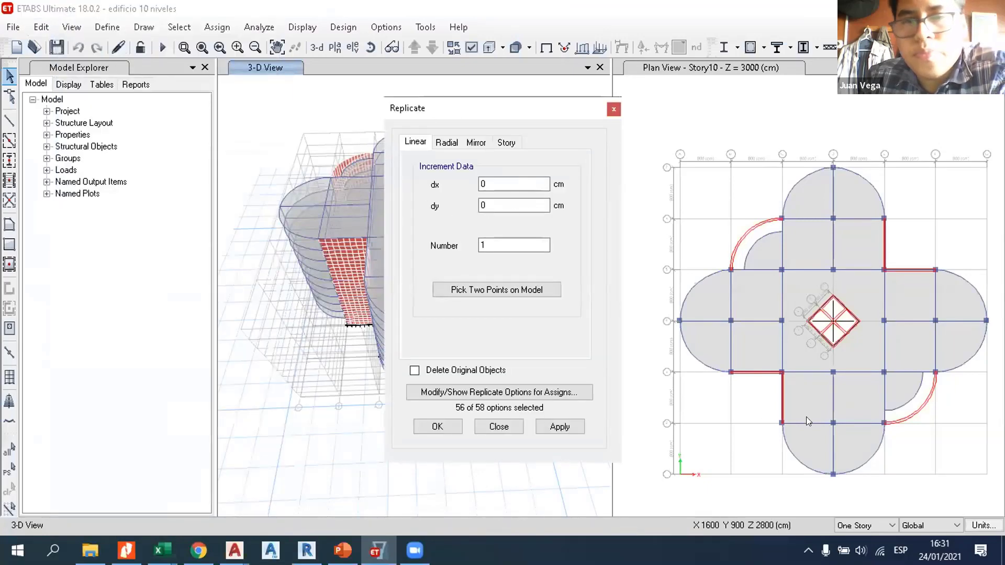
drag(391, 116, 350, 98)
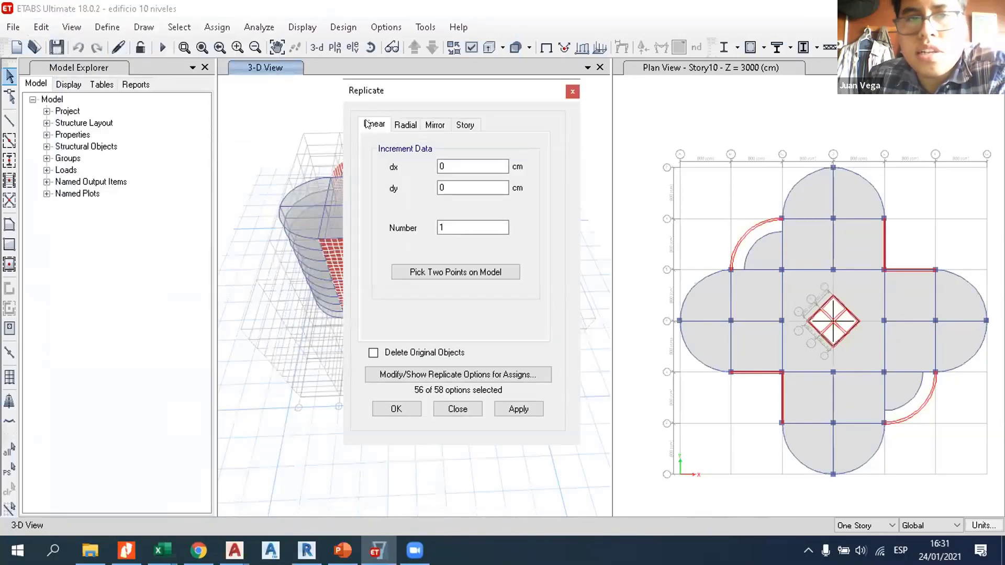
click(406, 126)
click(435, 125)
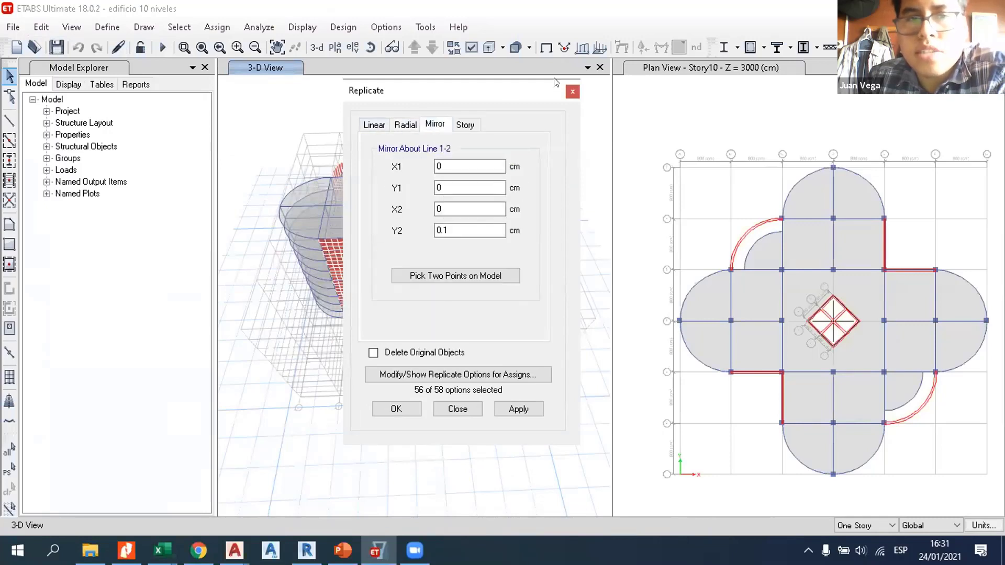
click(571, 92)
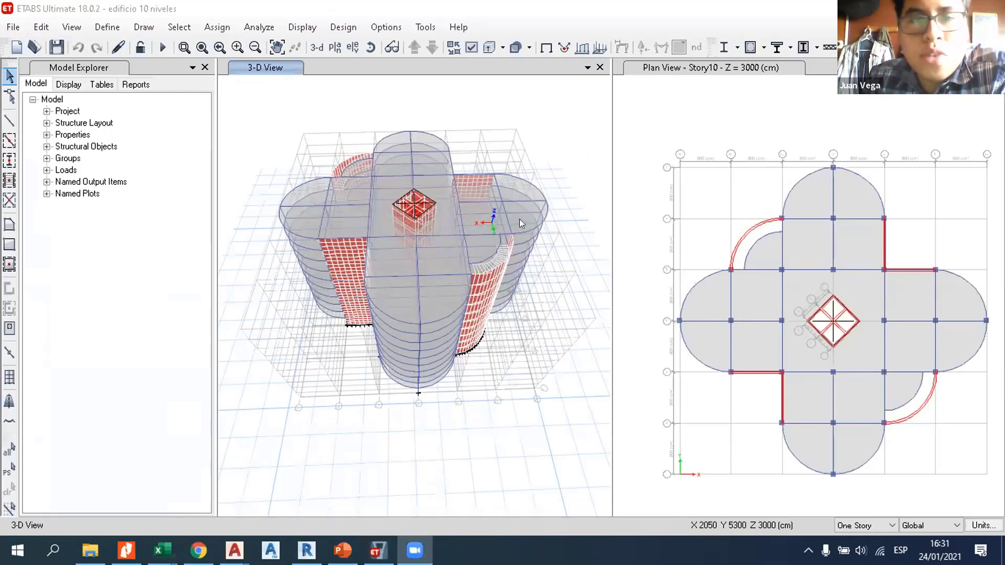
click(39, 28)
click(483, 112)
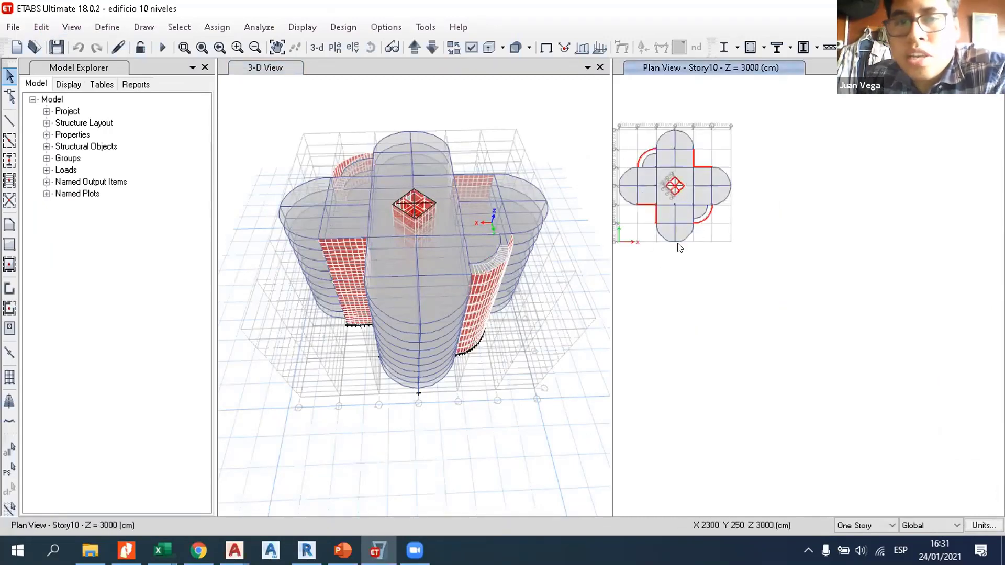
click(37, 30)
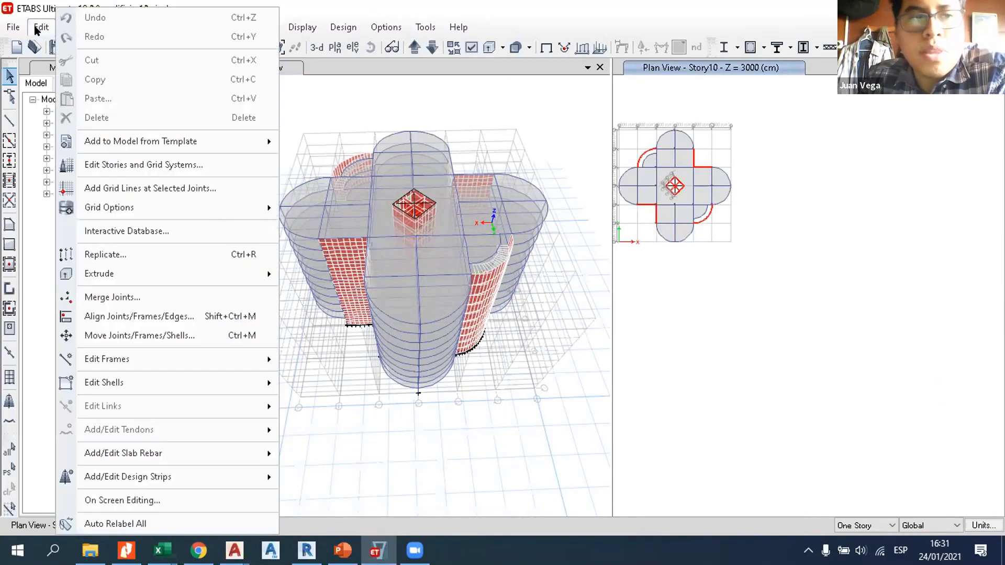
click(38, 29)
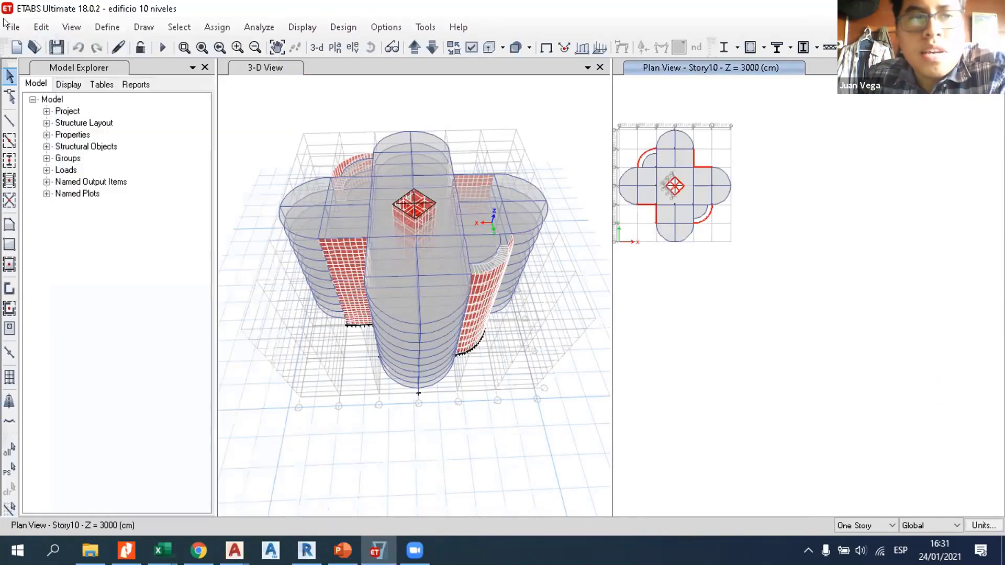
Step: Inspect the linear extrusion settings for extruding joints to frames, and close them without extruding anything
click(38, 27)
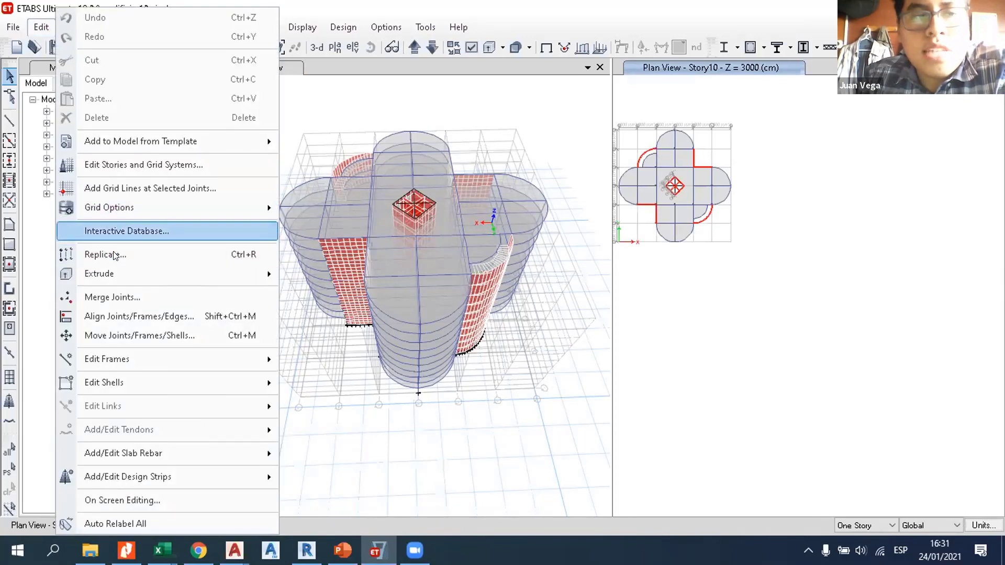
mouse_move(133, 273)
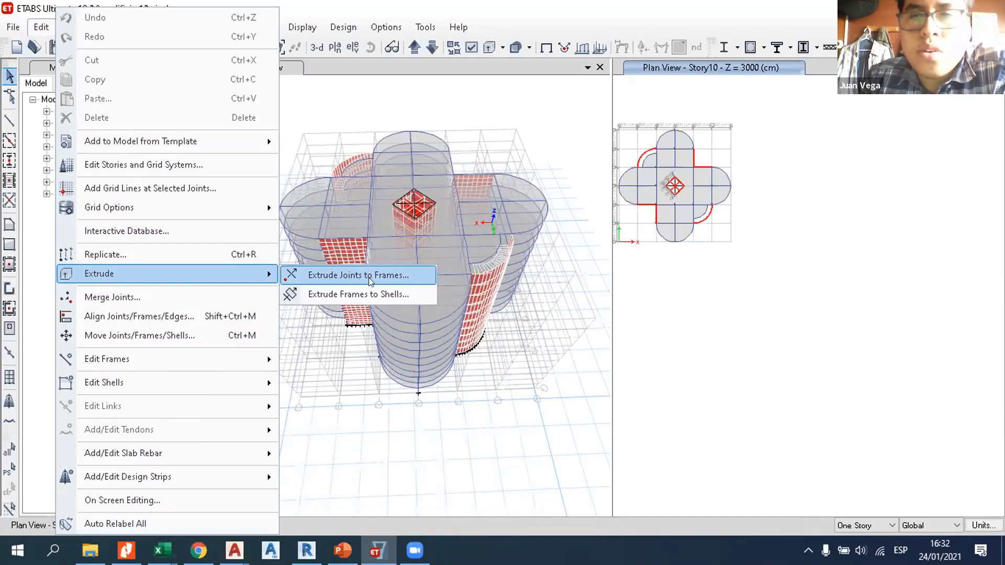
click(652, 245)
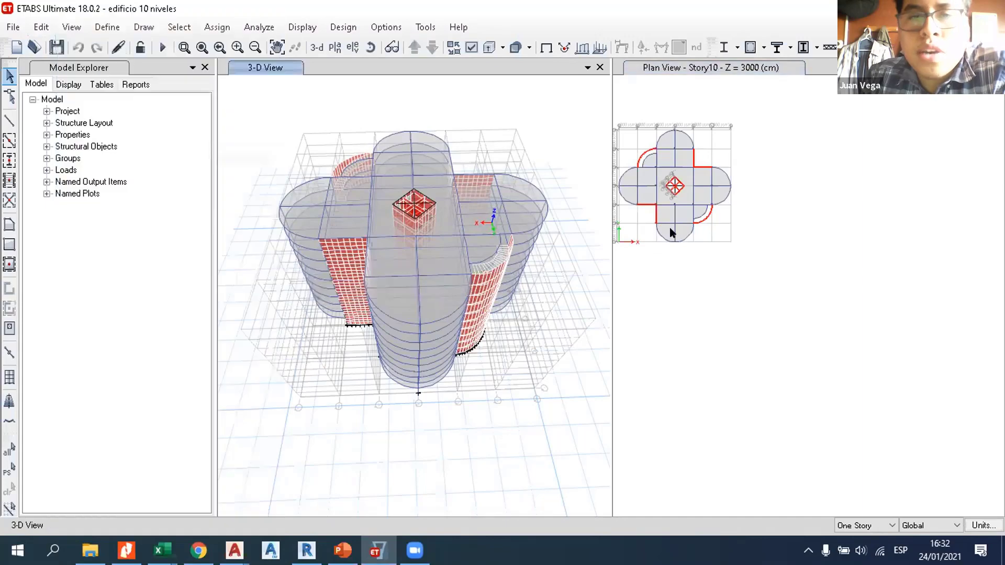
scroll(672, 233, up, 5)
scroll(682, 245, down, 5)
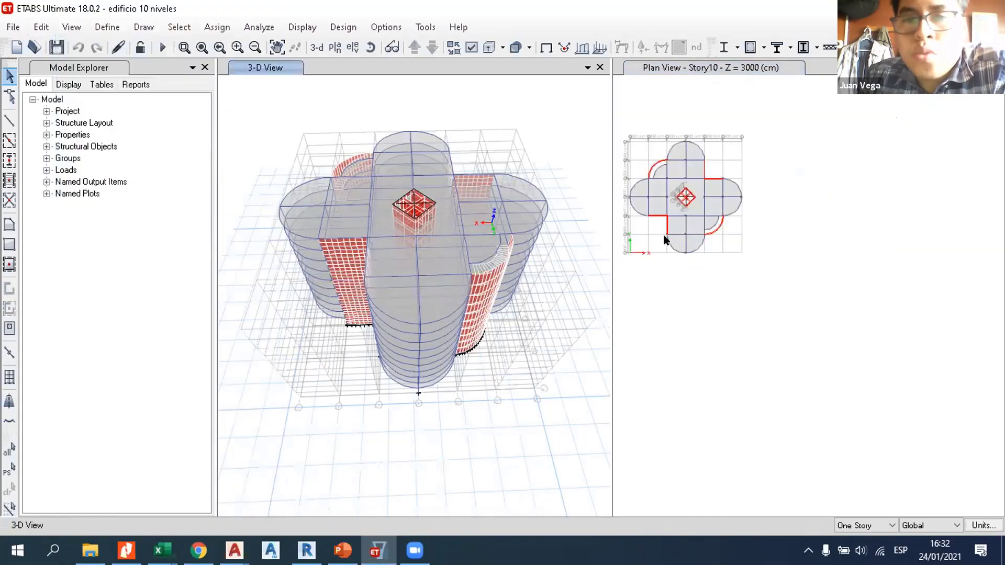
scroll(664, 230, up, 3)
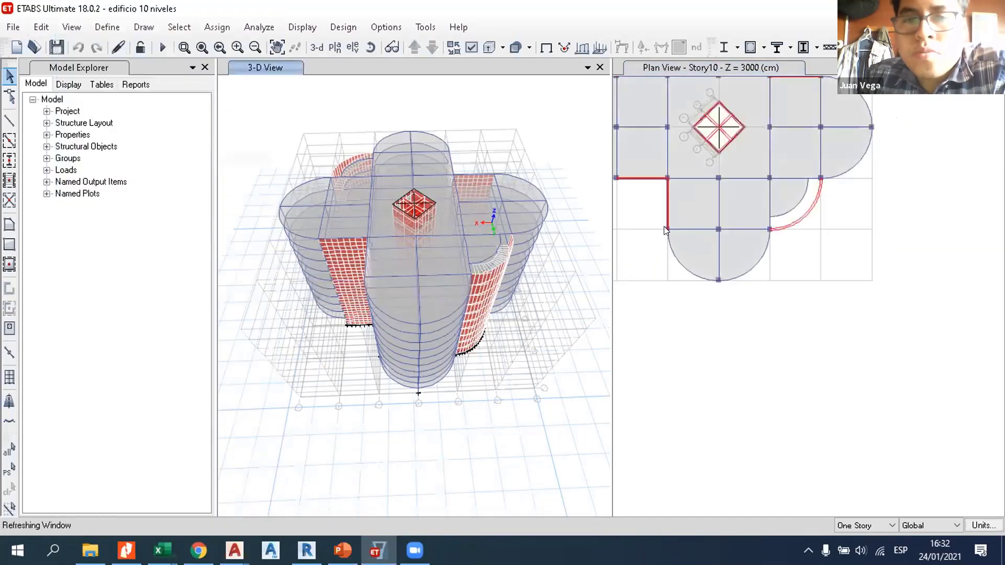
click(38, 28)
mouse_move(209, 273)
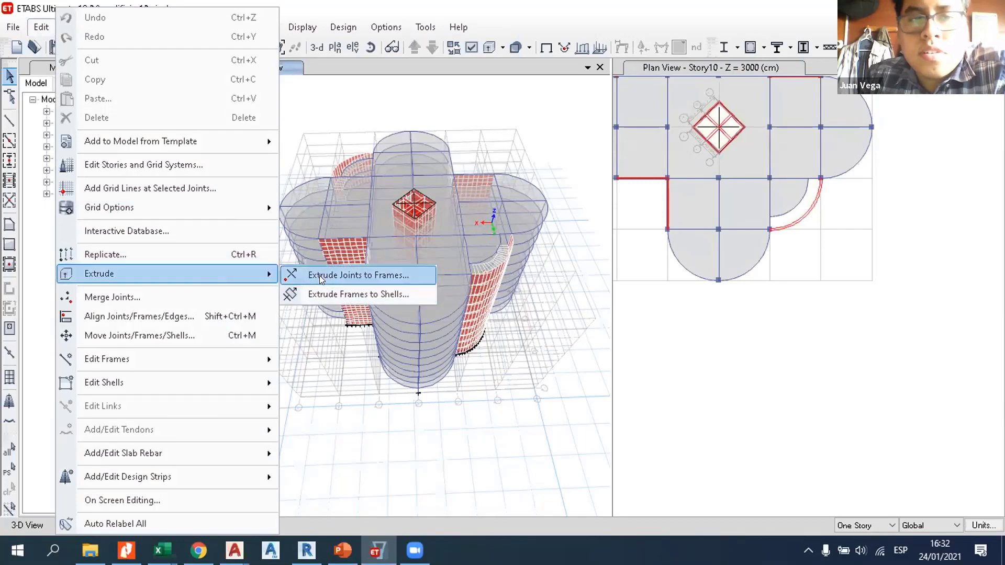
click(320, 275)
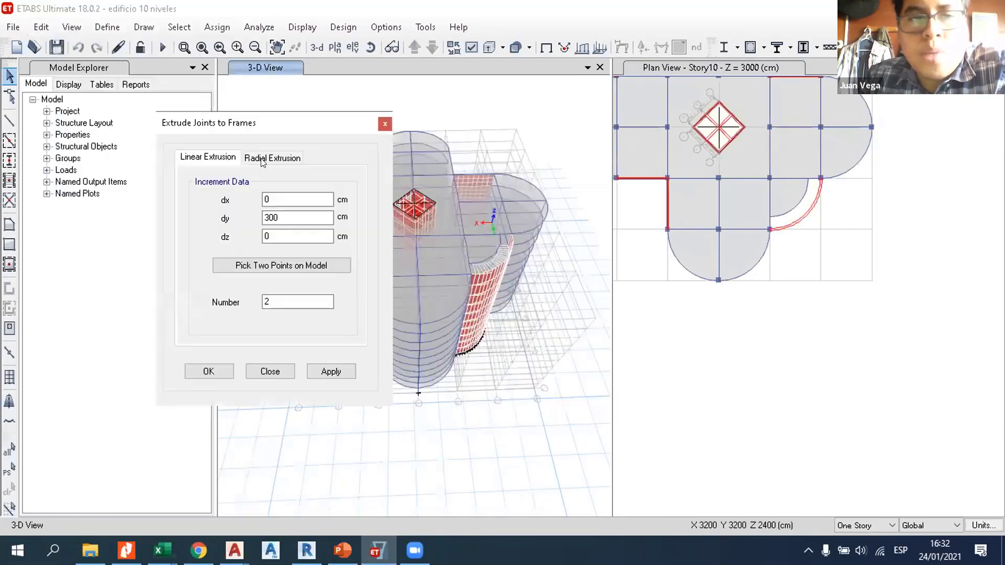
click(385, 124)
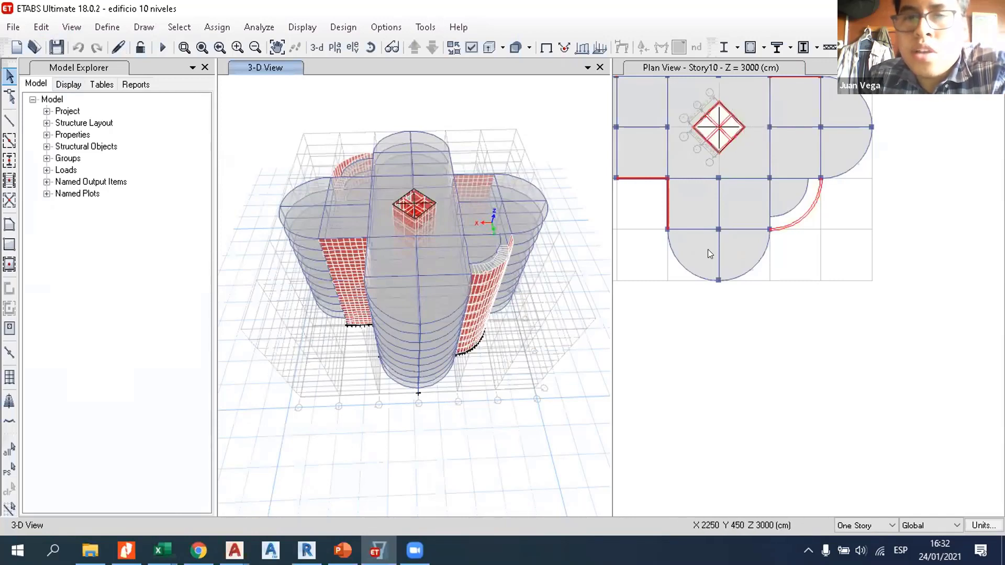
Step: Widen the Story10 plan view beside the 3D view and reframe the whole floor plan in it
scroll(712, 267, down, 5)
scroll(712, 267, up, 4)
scroll(644, 220, down, 2)
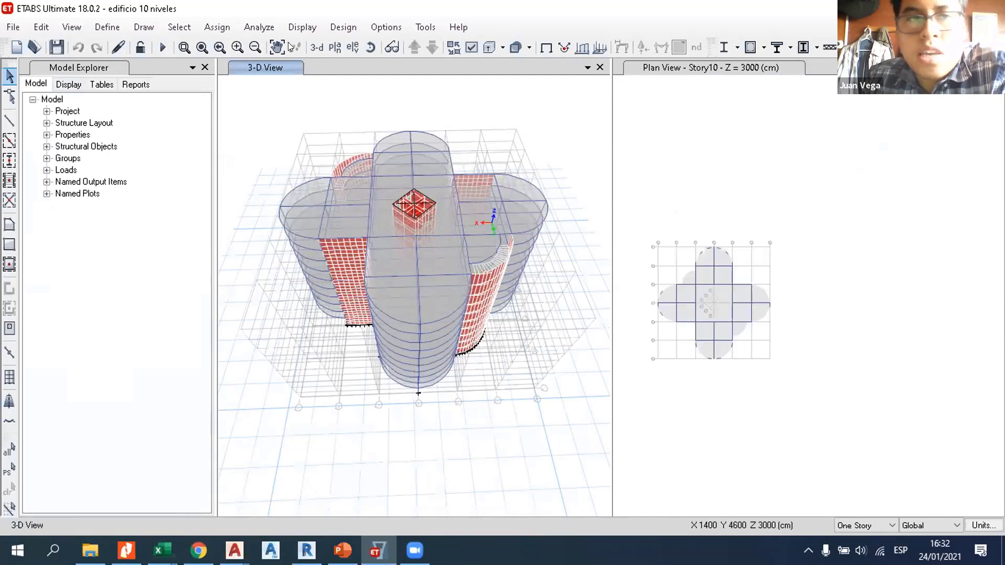
drag(701, 313, 702, 265)
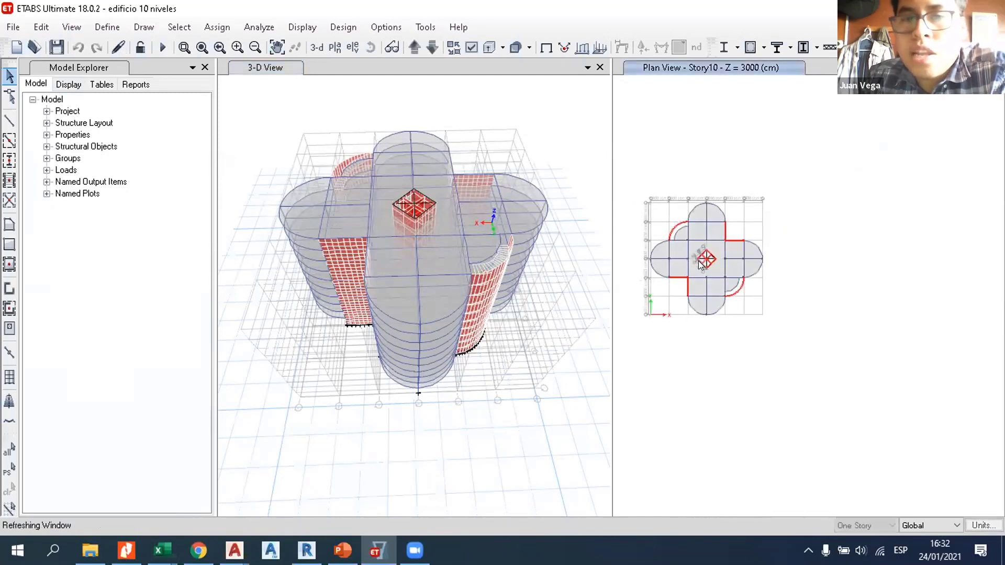
scroll(701, 266, up, 3)
drag(611, 129, 572, 130)
click(9, 76)
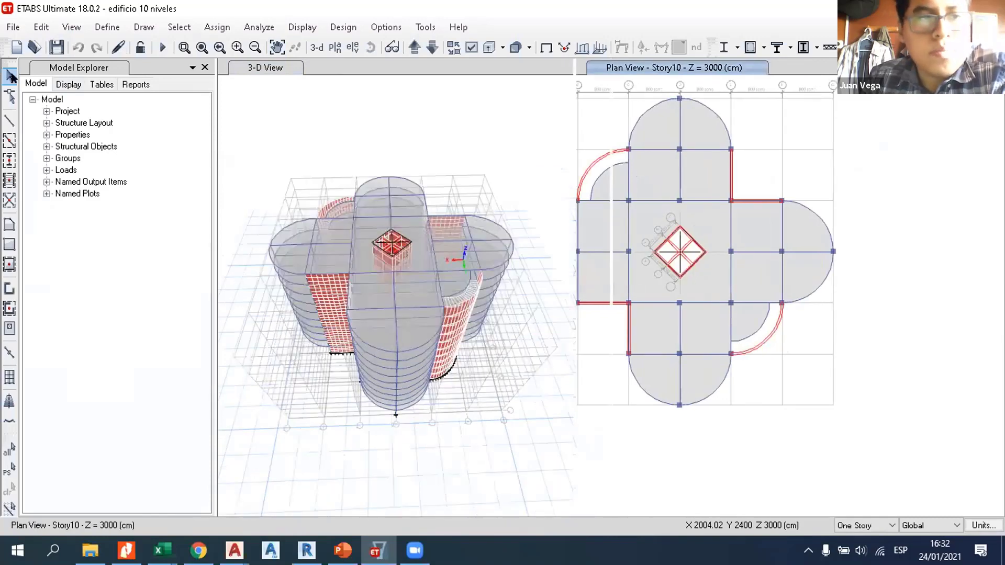
click(216, 27)
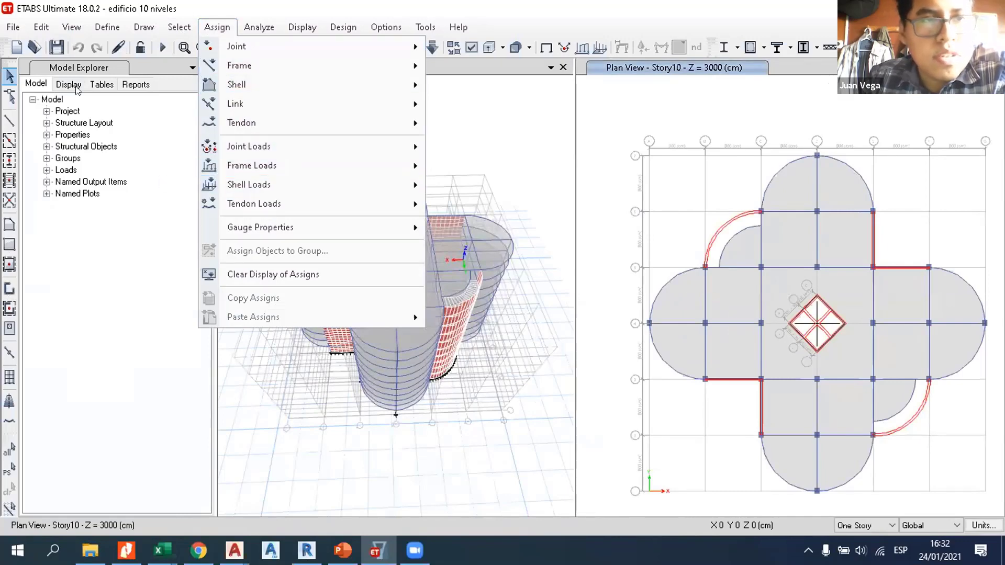
click(108, 28)
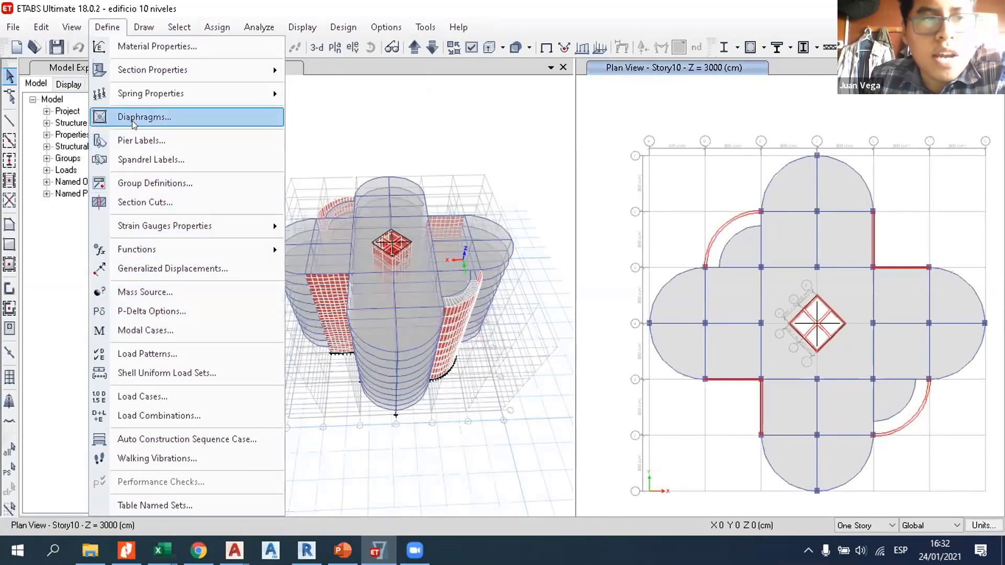
mouse_move(146, 93)
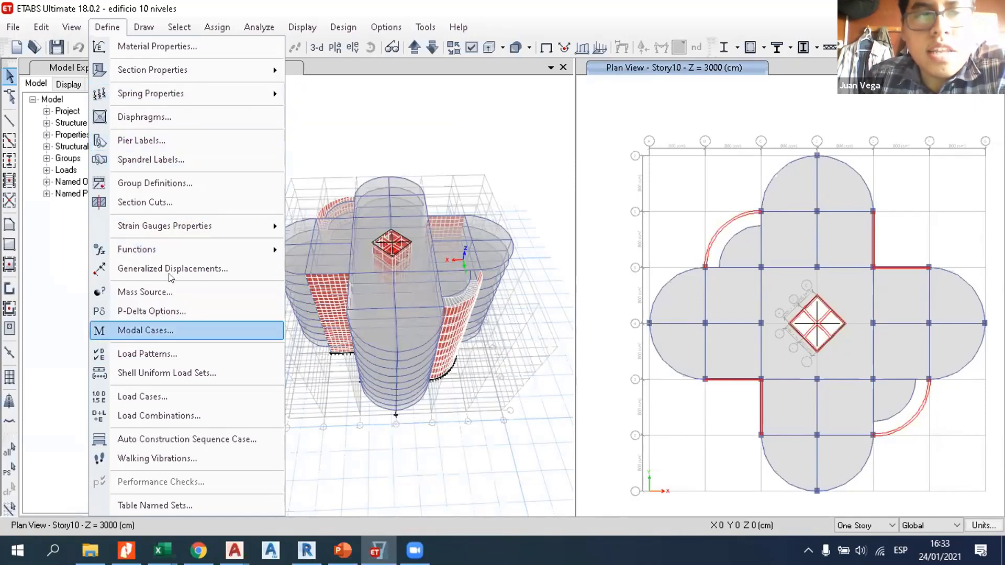
mouse_move(194, 230)
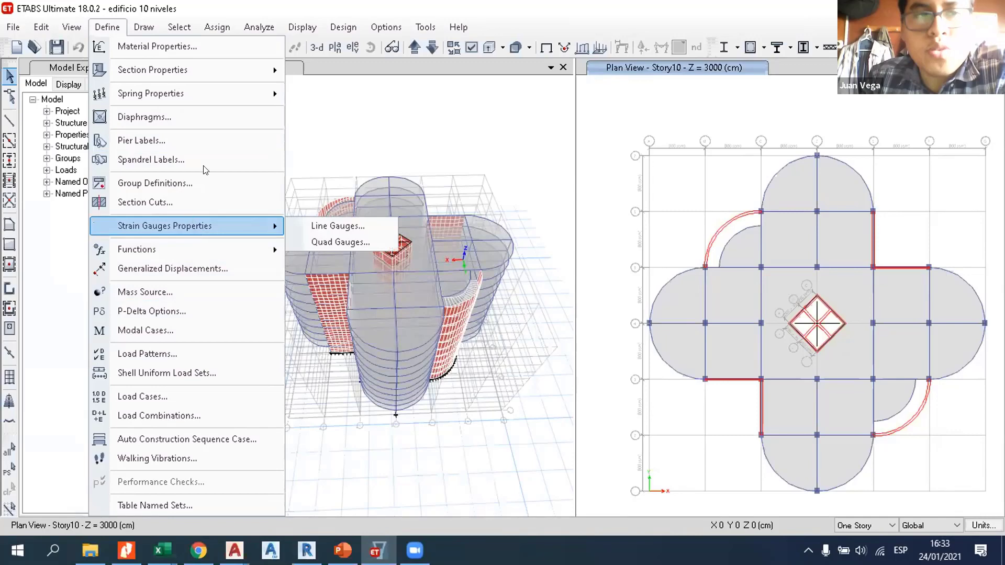
Step: Examine the frame end length offset options, comparing Define Lengths with Automatic from Connectivity, and close them without applying
click(216, 27)
click(216, 27)
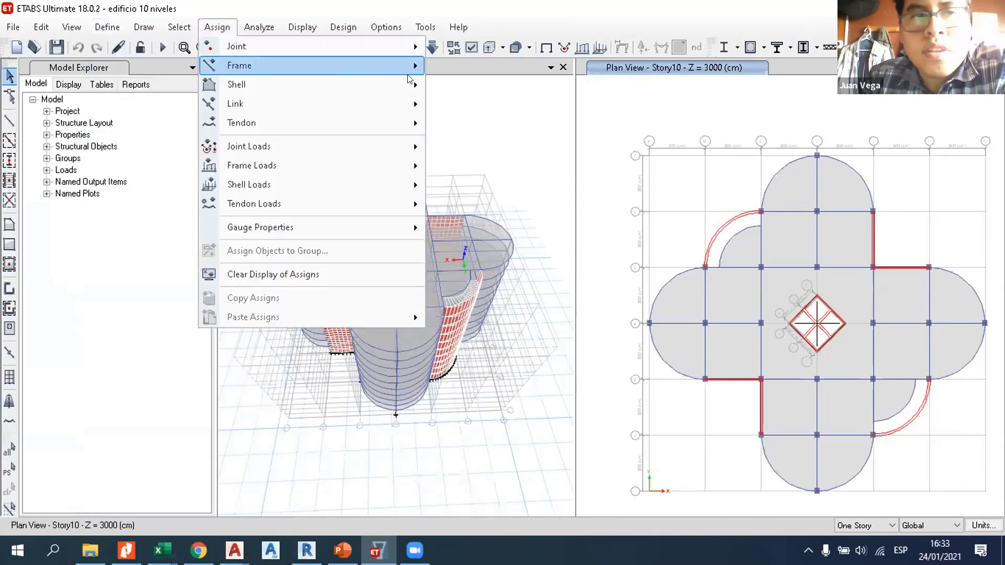
mouse_move(409, 80)
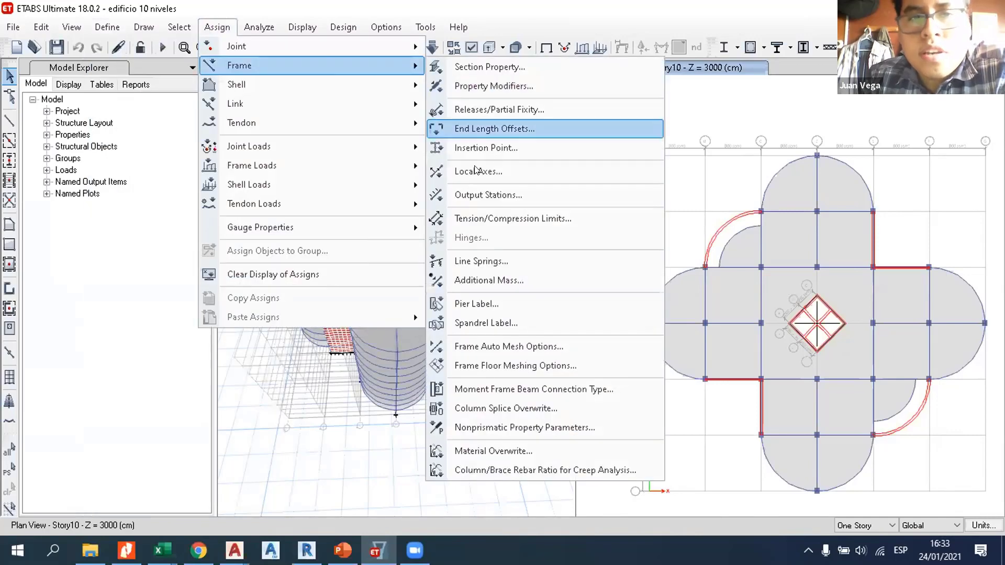
click(487, 129)
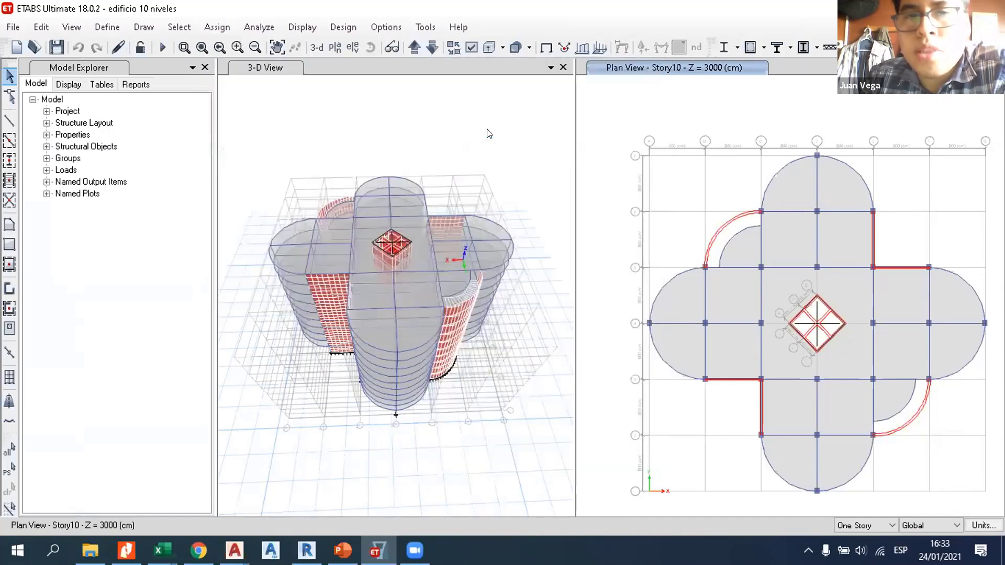
click(424, 211)
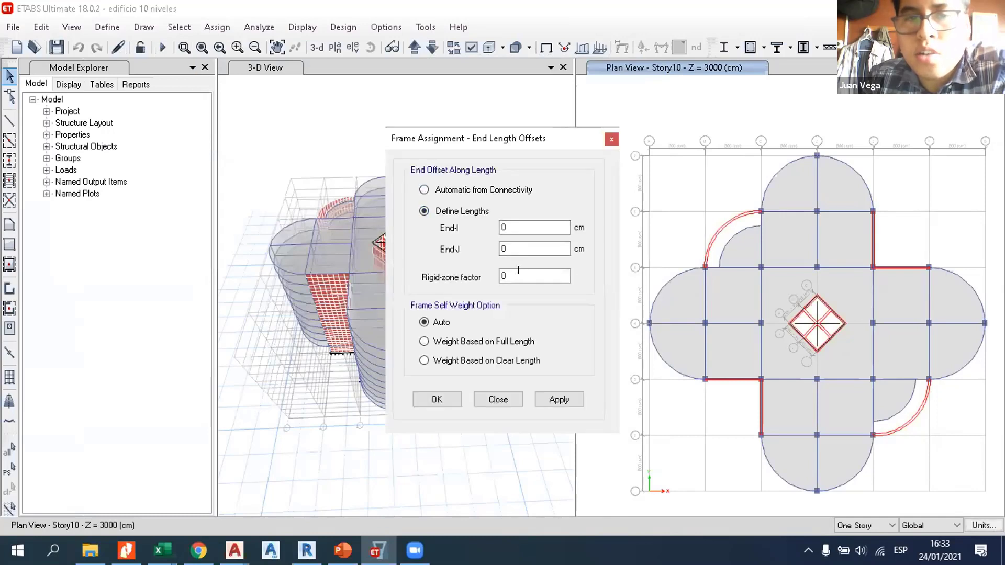
click(497, 190)
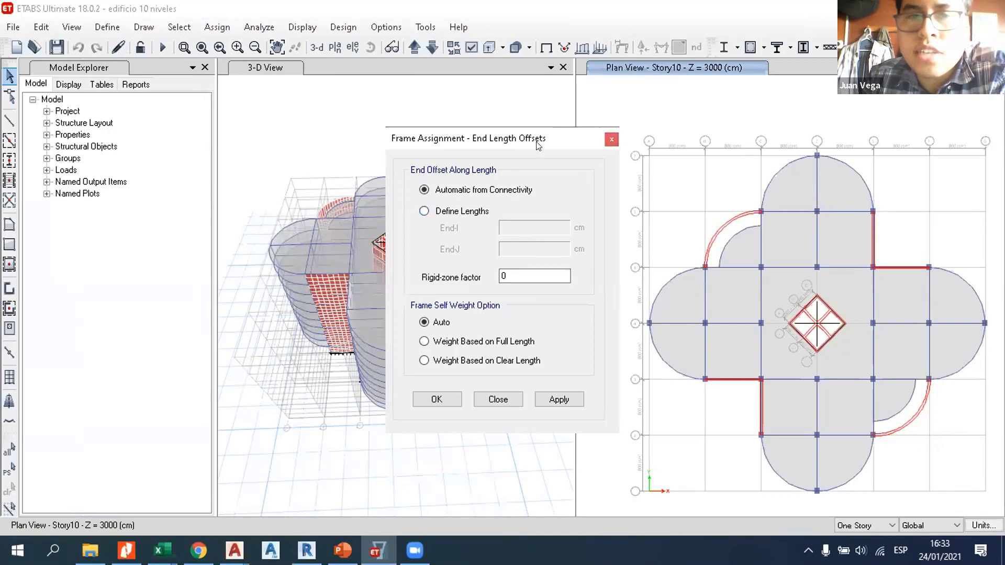
click(612, 139)
Step: Inspect the frame insertion point options, including the cardinal point and joint offsets, and close them without applying
click(217, 27)
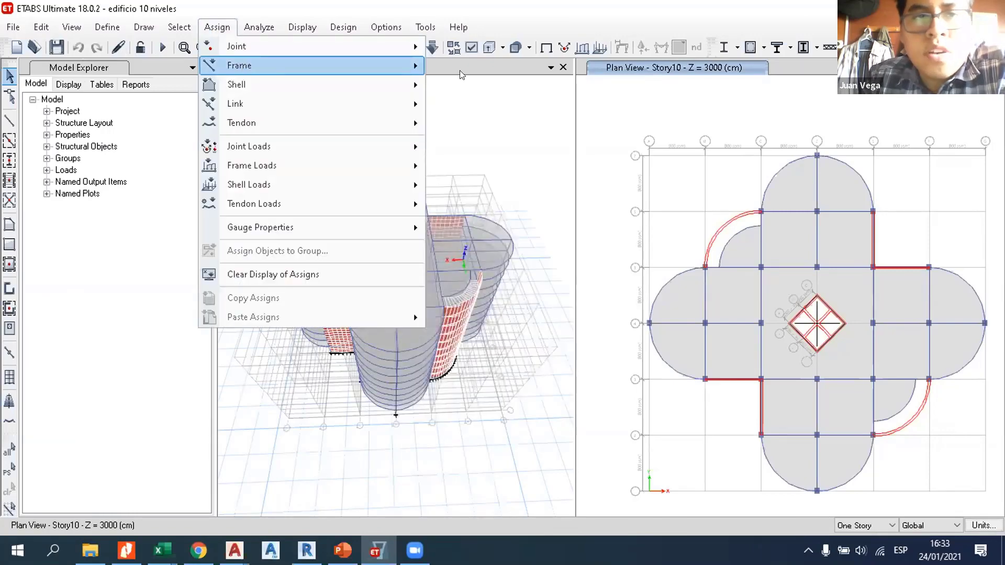
mouse_move(241, 67)
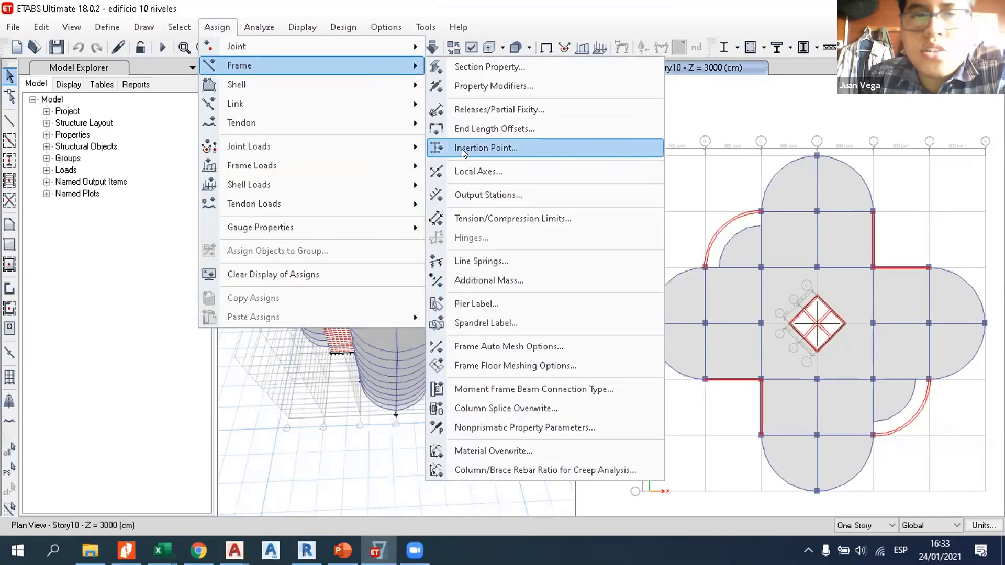
click(462, 149)
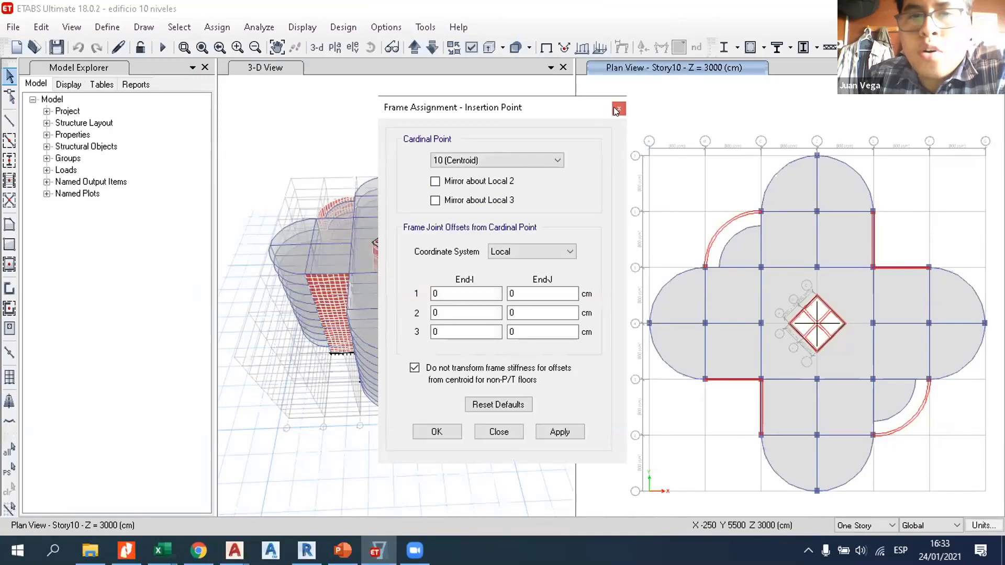
click(617, 110)
click(144, 28)
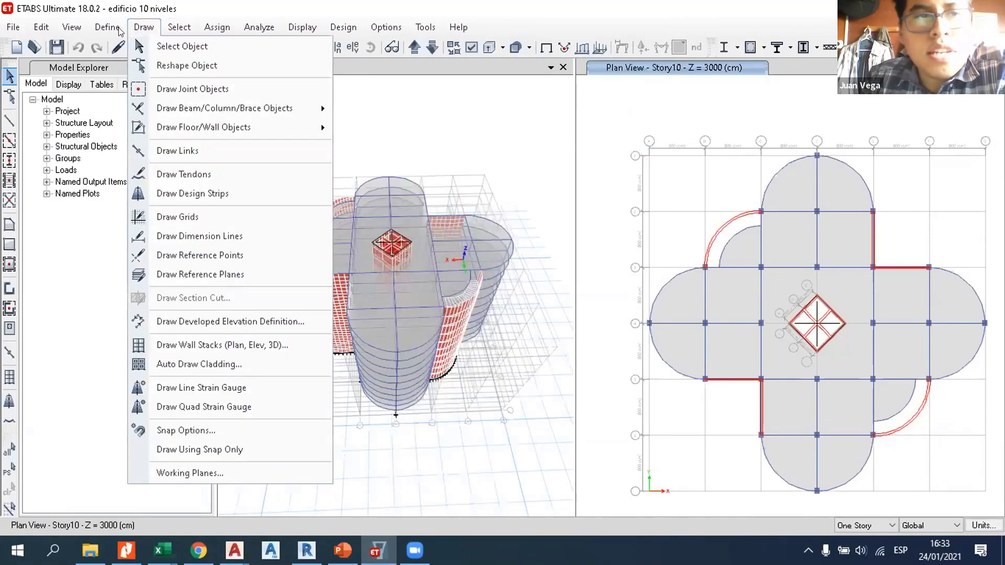
mouse_move(120, 29)
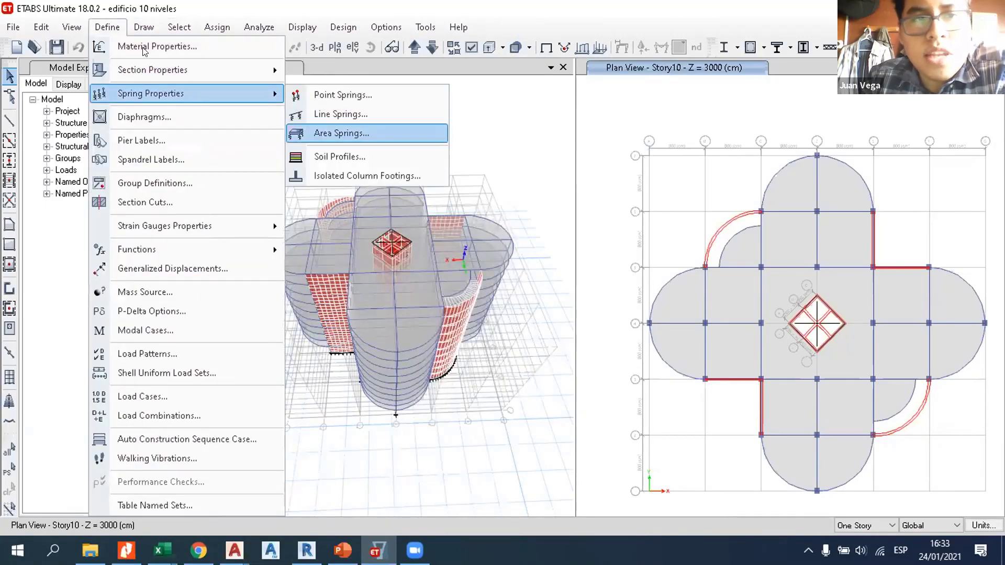
mouse_move(207, 31)
mouse_move(367, 65)
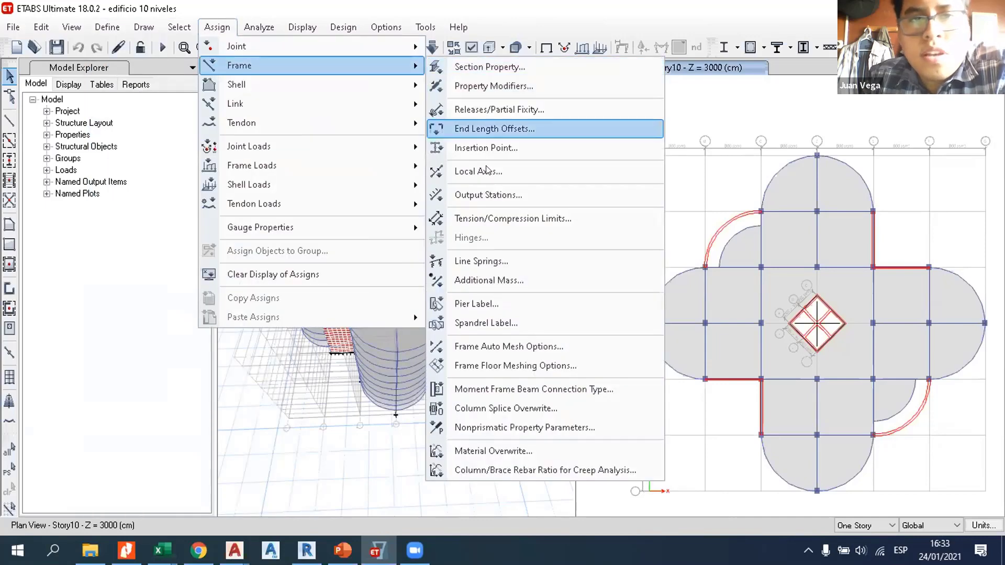
key(Escape)
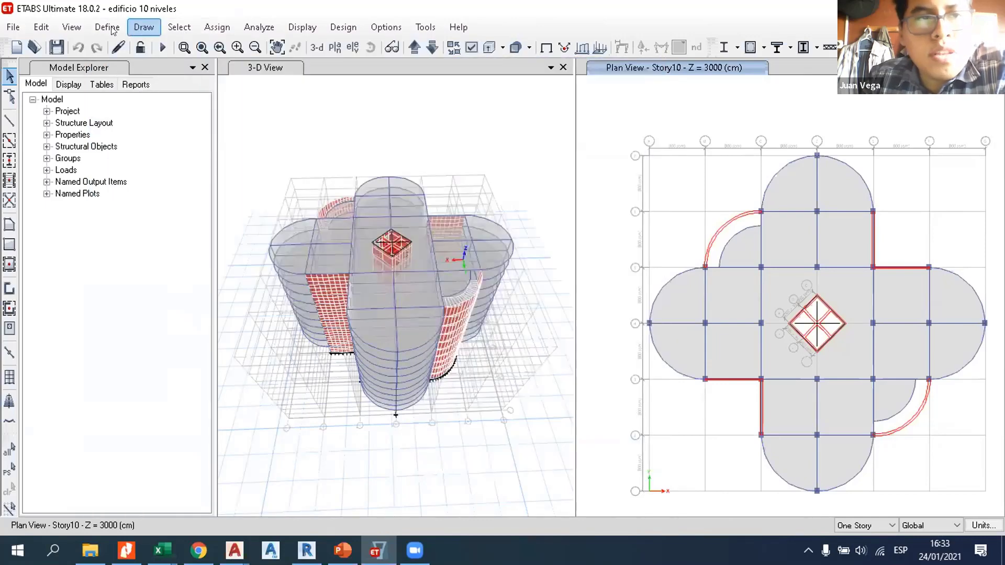
Step: Inspect the Link1 link property data and its available link types, reselect Linear, and close the definitions without saving
click(107, 27)
click(107, 27)
click(107, 27)
mouse_move(144, 76)
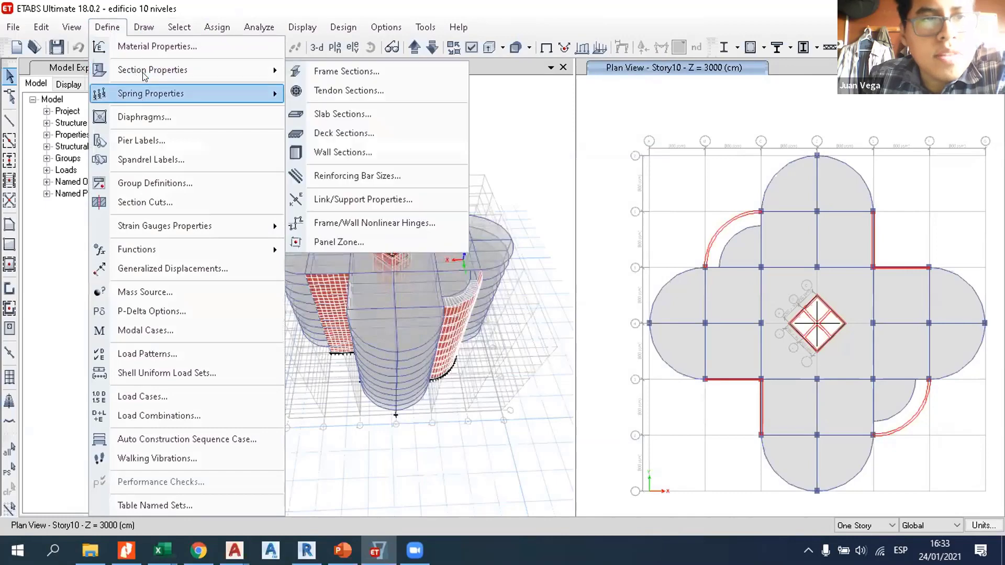
click(331, 203)
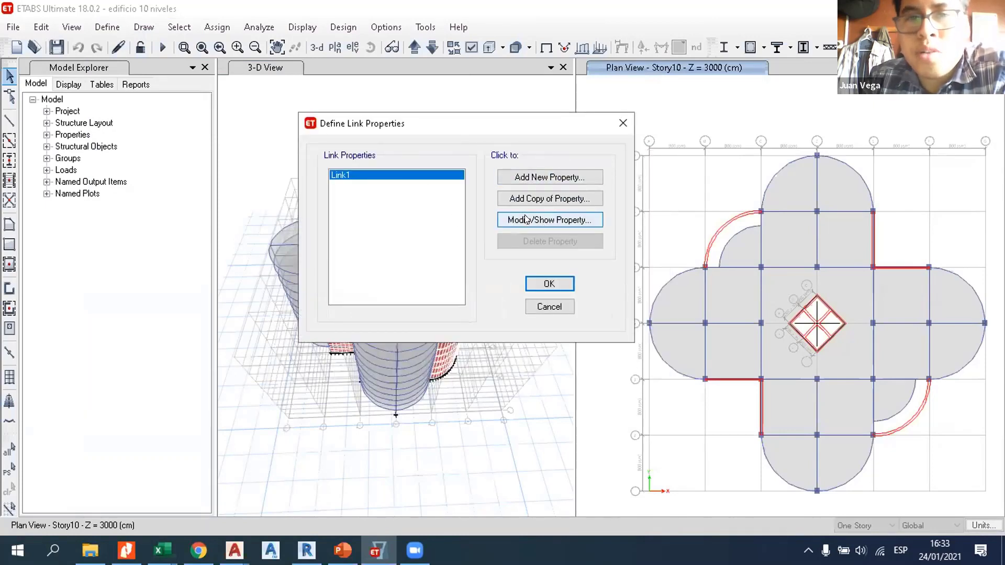
click(526, 219)
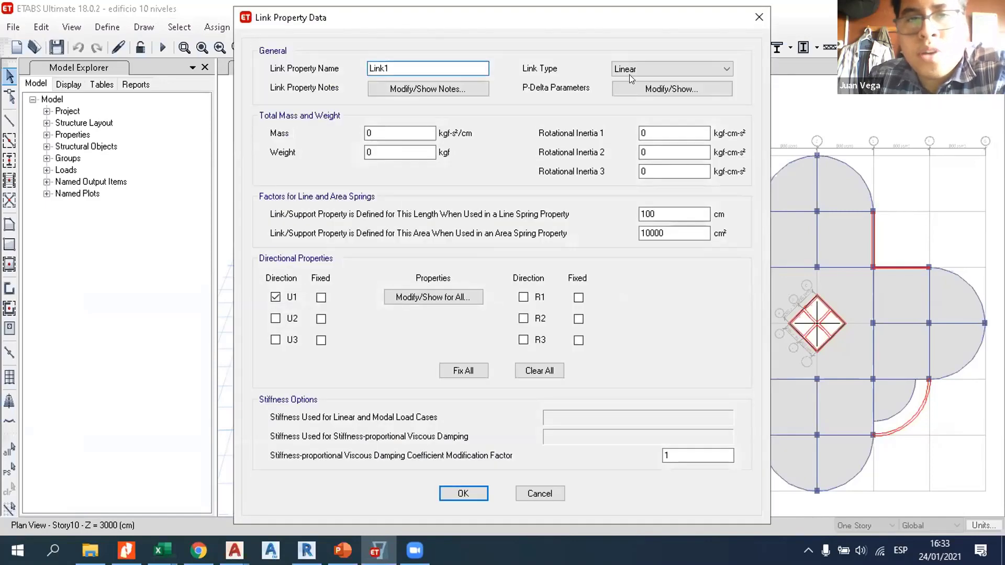
click(630, 71)
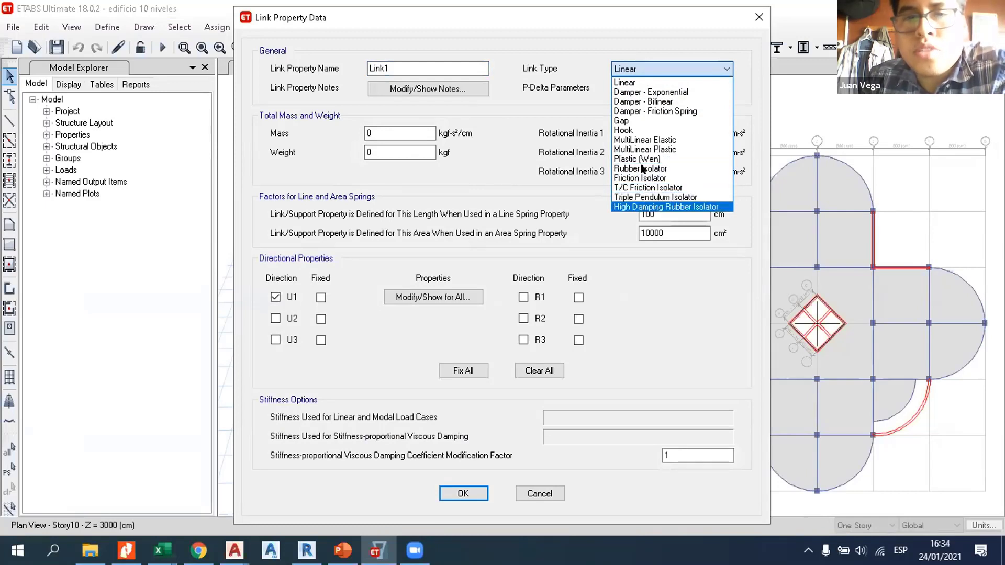
click(638, 81)
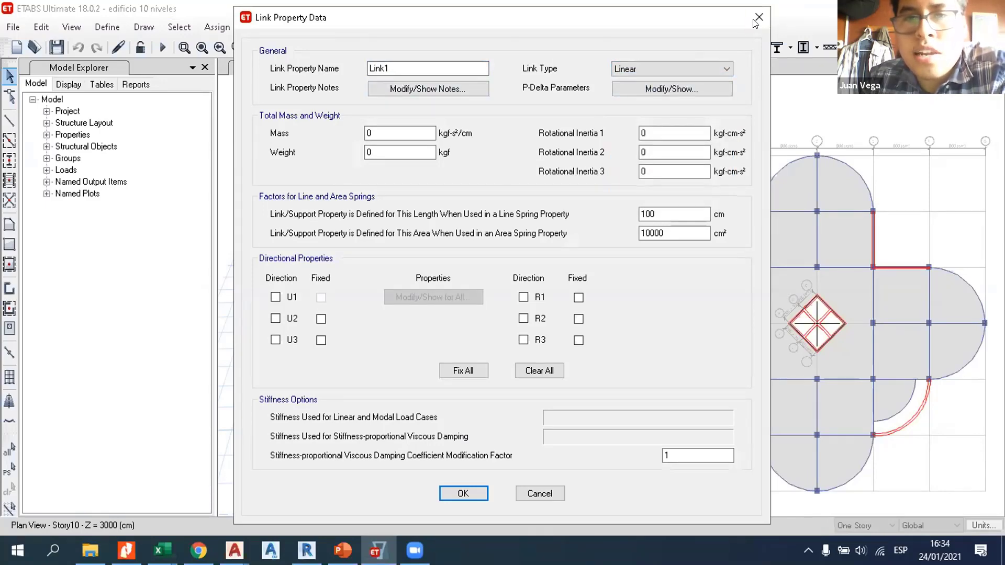
click(756, 20)
click(624, 124)
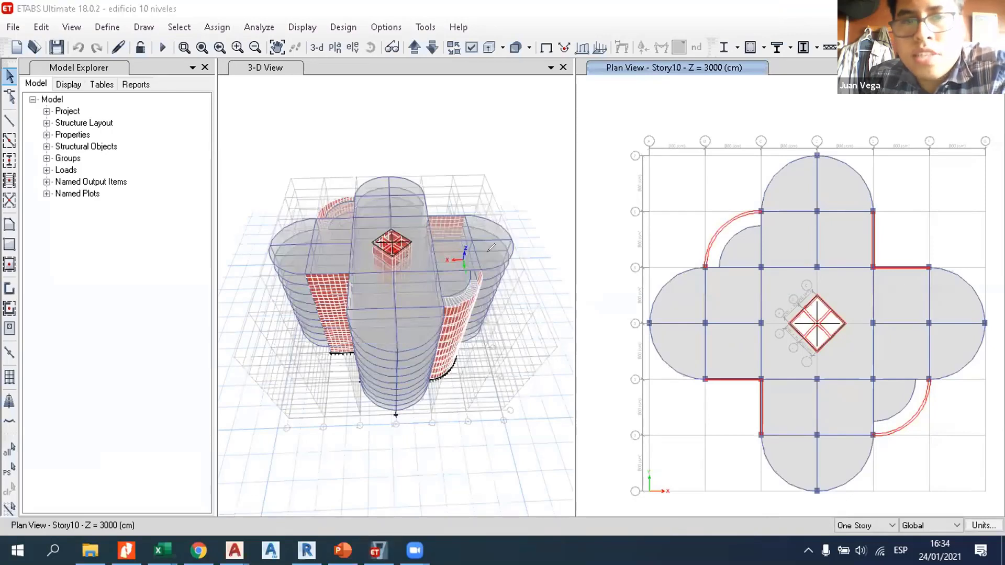
mouse_move(518, 153)
mouse_down()
mouse_move(507, 133)
mouse_move(585, 133)
mouse_move(518, 164)
mouse_up()
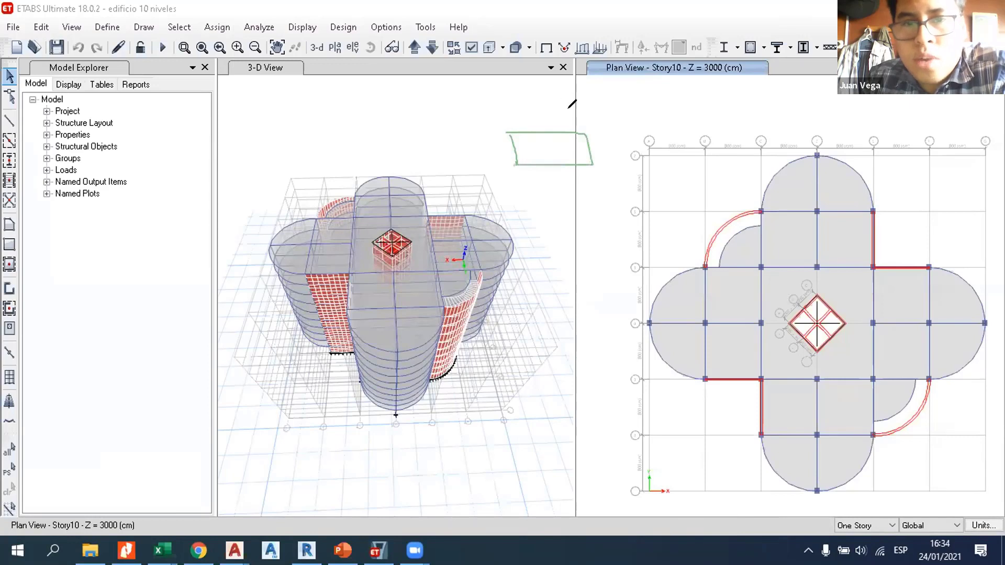
drag(567, 105, 572, 114)
mouse_move(536, 155)
mouse_down()
mouse_move(549, 230)
mouse_move(534, 227)
mouse_up()
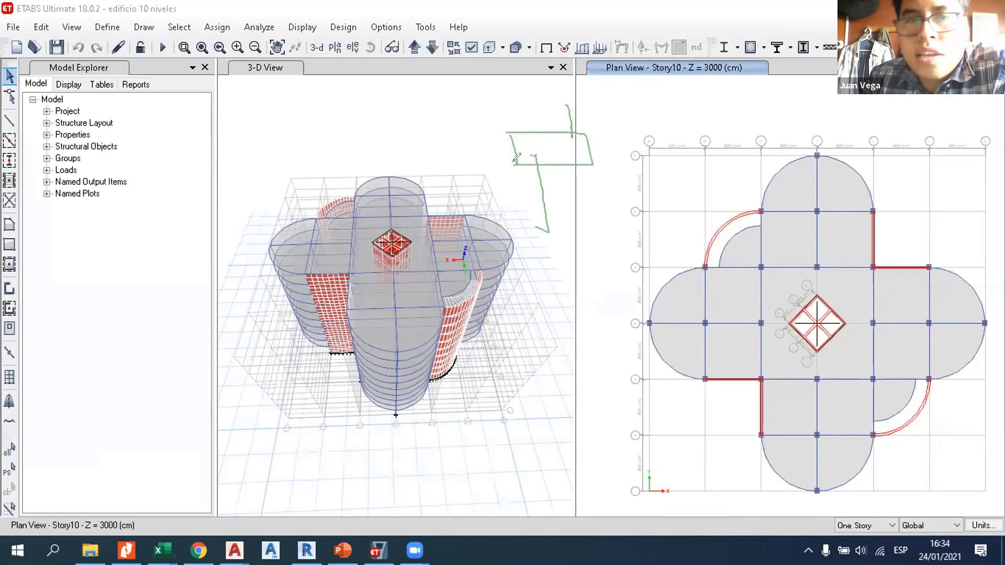
drag(623, 276, 611, 215)
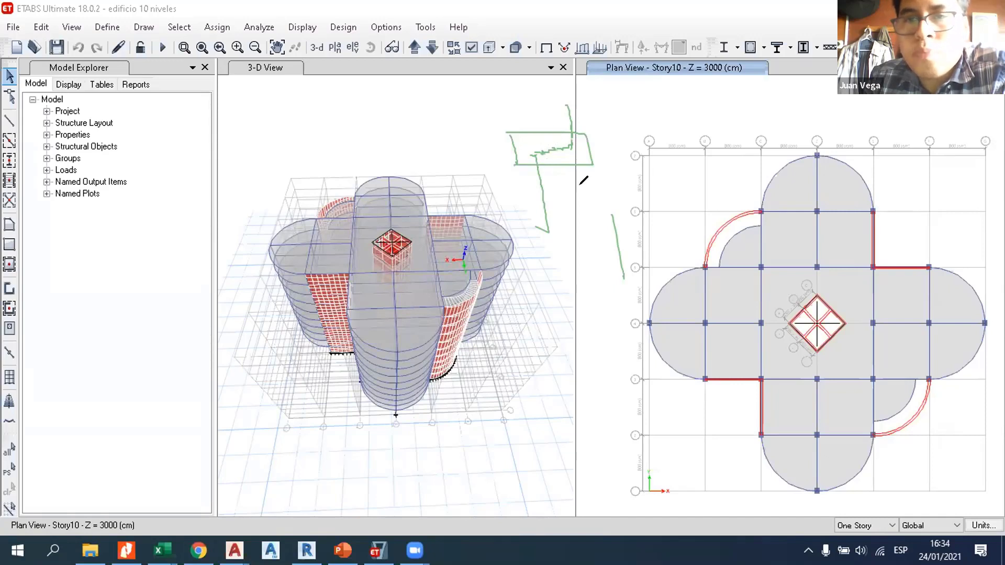
click(622, 101)
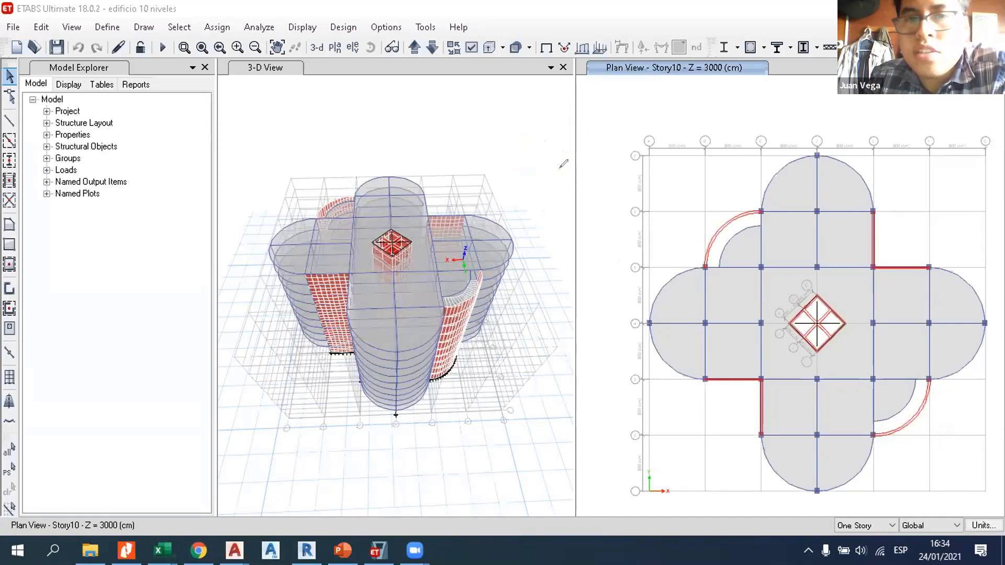
drag(558, 187, 551, 140)
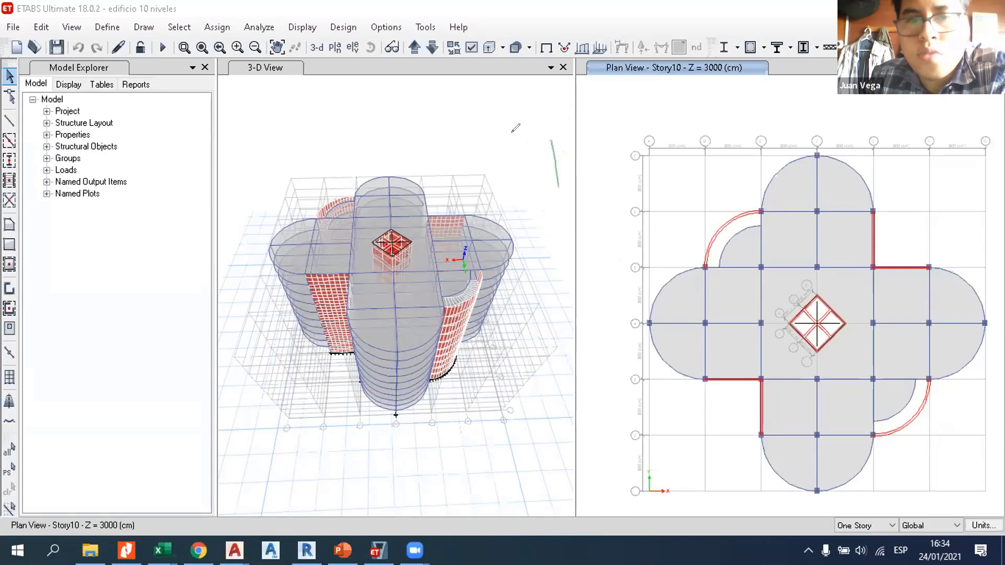
drag(523, 181, 513, 139)
mouse_move(558, 190)
mouse_down()
mouse_move(518, 189)
mouse_move(528, 231)
mouse_up()
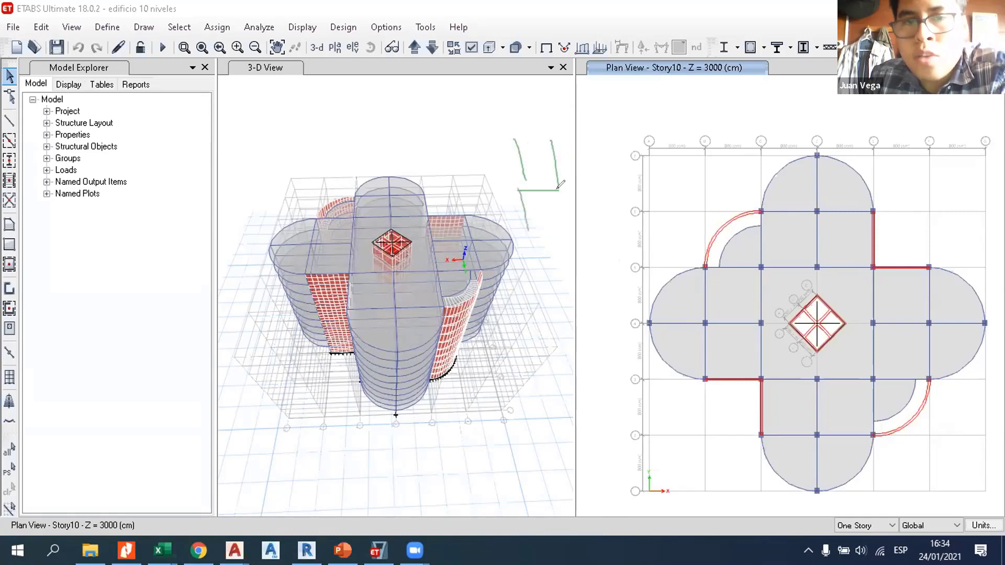
drag(564, 192, 574, 234)
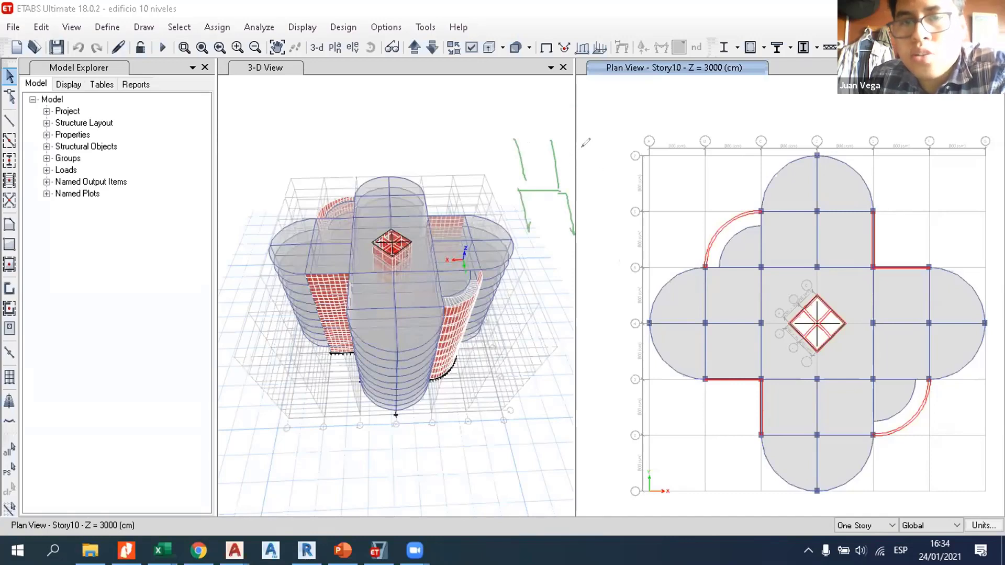
drag(582, 142, 599, 211)
drag(612, 151, 618, 226)
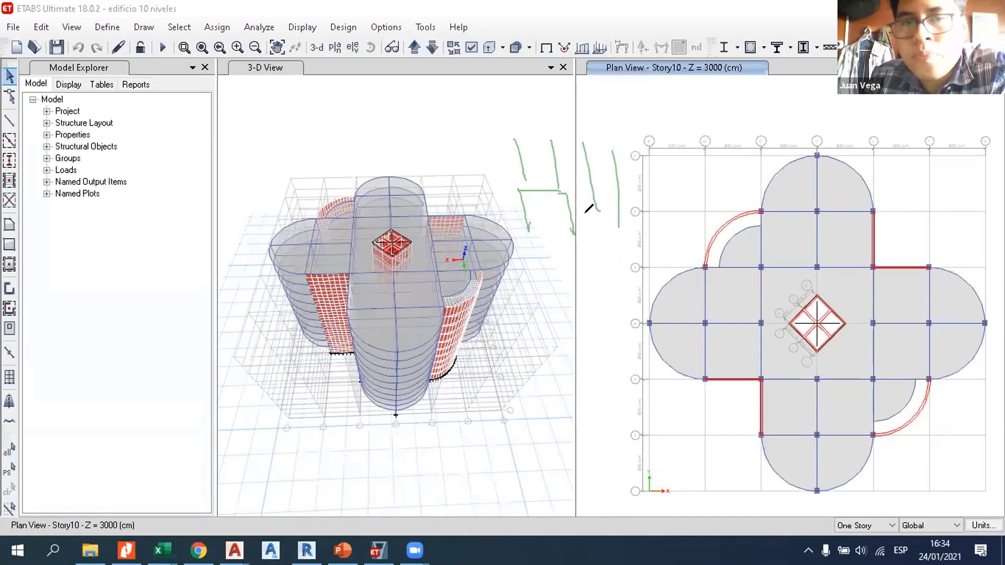
drag(579, 194, 585, 226)
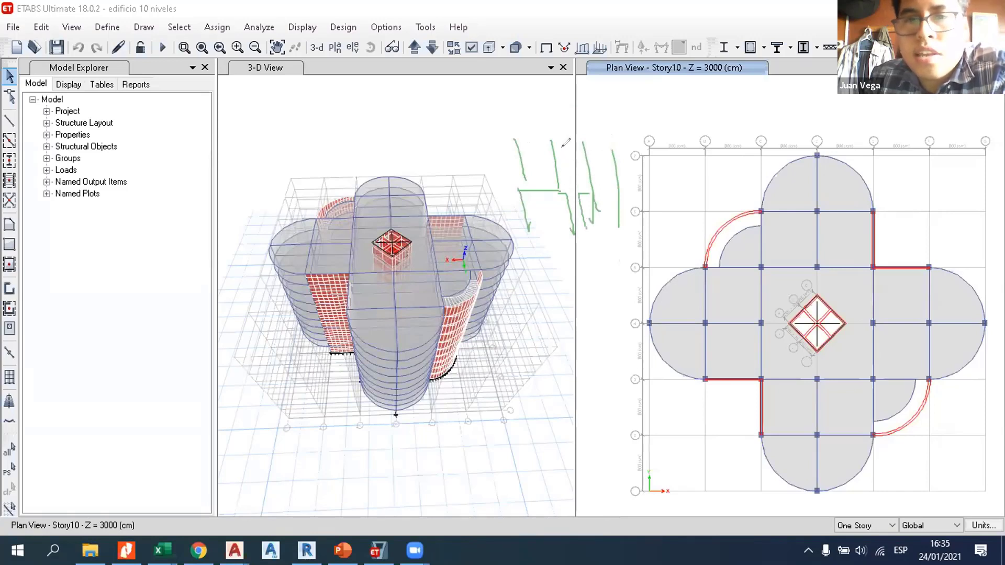
drag(554, 155, 585, 154)
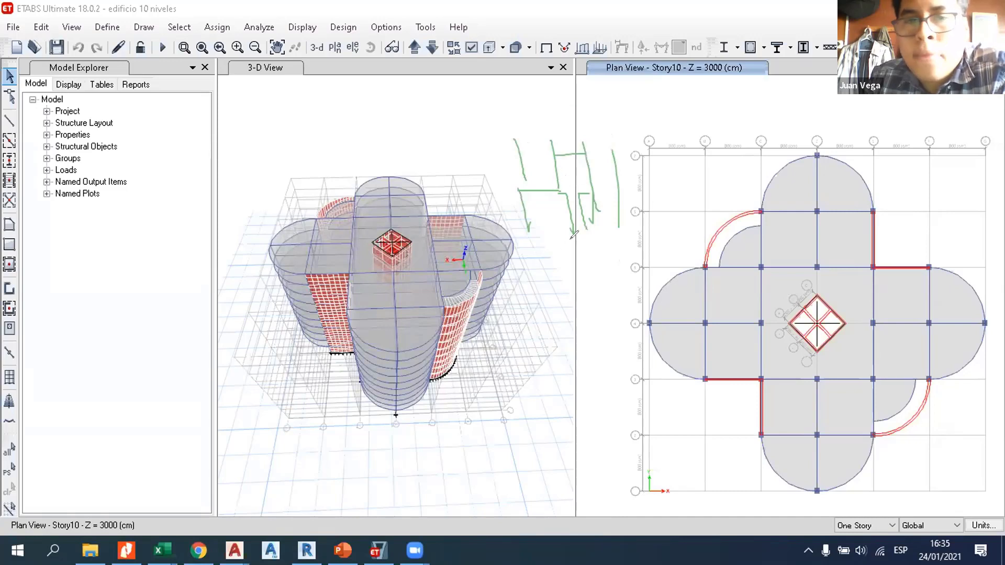
mouse_move(574, 235)
mouse_down()
mouse_move(580, 297)
mouse_move(602, 281)
mouse_move(603, 295)
mouse_move(581, 297)
mouse_up()
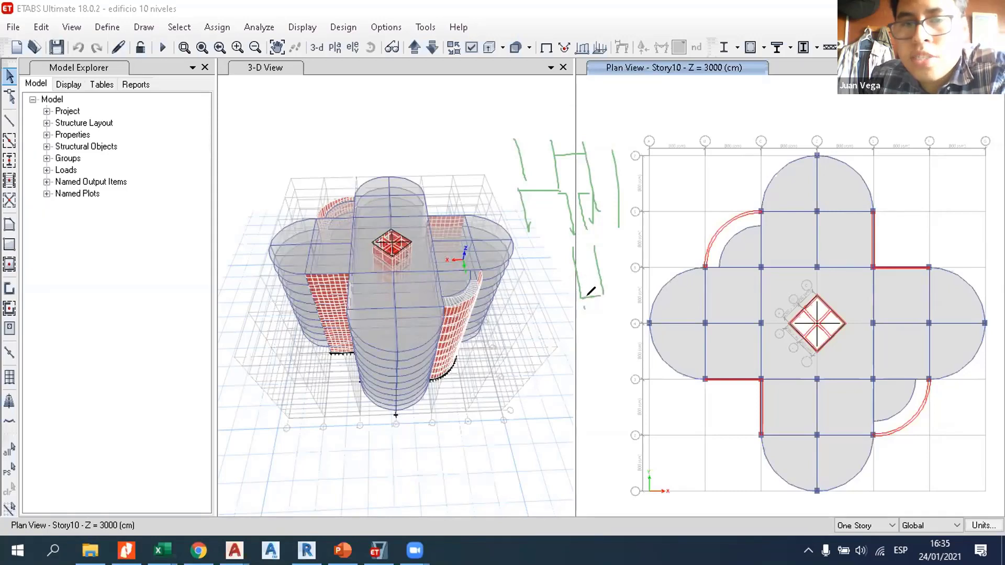
drag(589, 297, 601, 329)
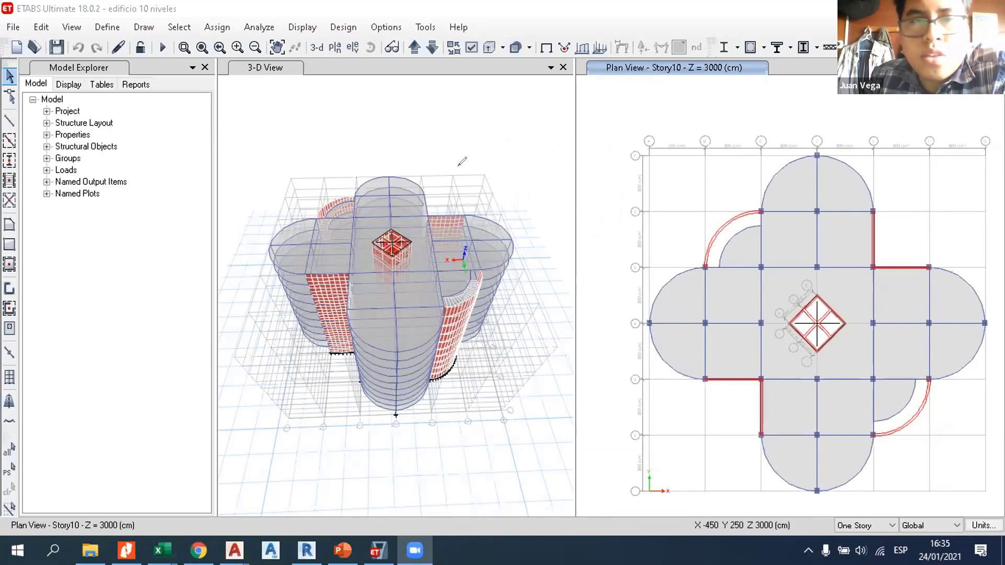
mouse_move(518, 161)
mouse_down()
mouse_move(514, 147)
mouse_move(551, 142)
mouse_move(520, 159)
mouse_move(524, 190)
mouse_up()
drag(549, 158, 548, 134)
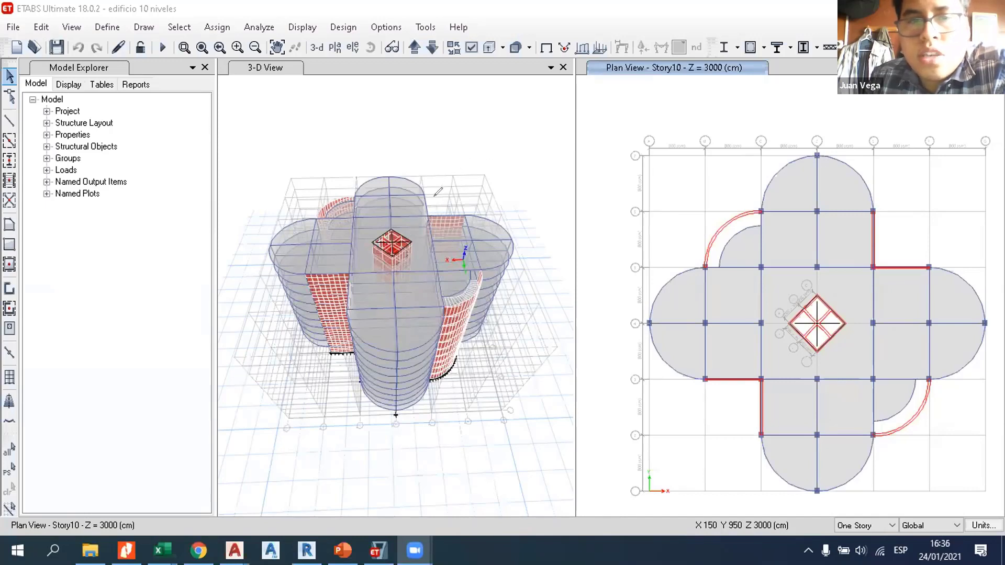
mouse_move(435, 209)
mouse_down()
mouse_move(523, 156)
mouse_move(542, 166)
mouse_up()
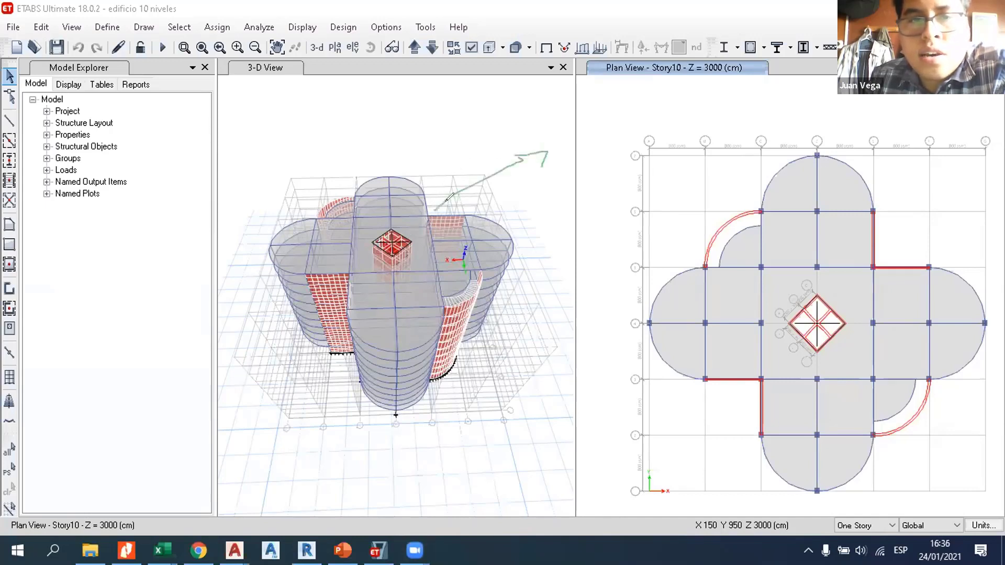
drag(506, 223, 536, 226)
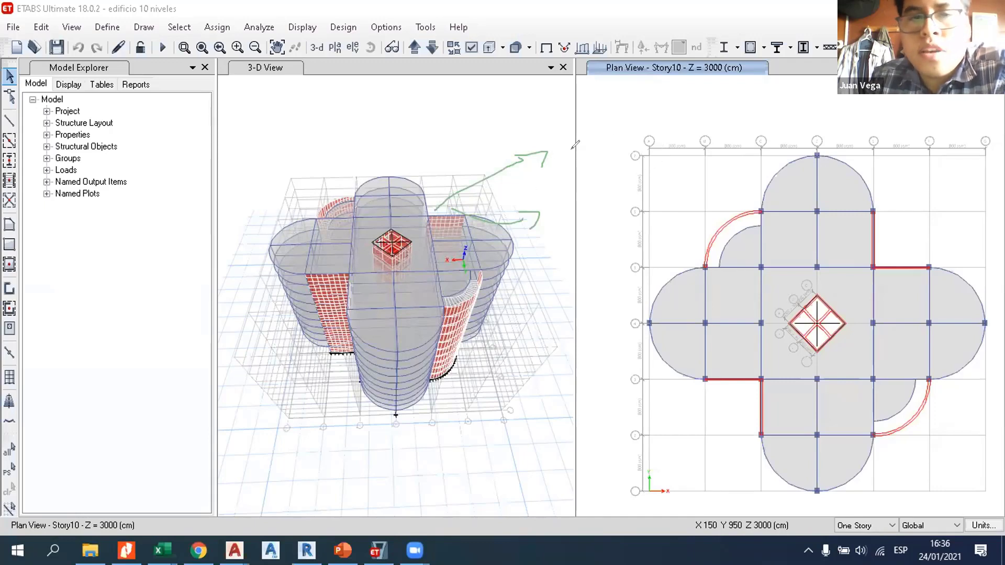
mouse_move(610, 152)
mouse_down()
mouse_move(566, 165)
mouse_move(602, 166)
mouse_up()
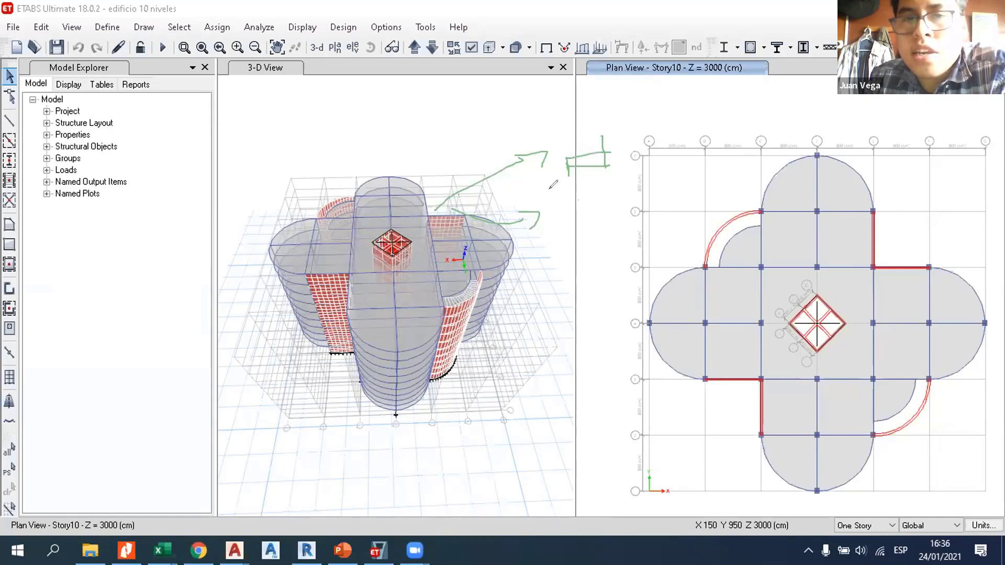
mouse_move(553, 197)
mouse_down()
mouse_move(557, 207)
mouse_move(584, 200)
mouse_up()
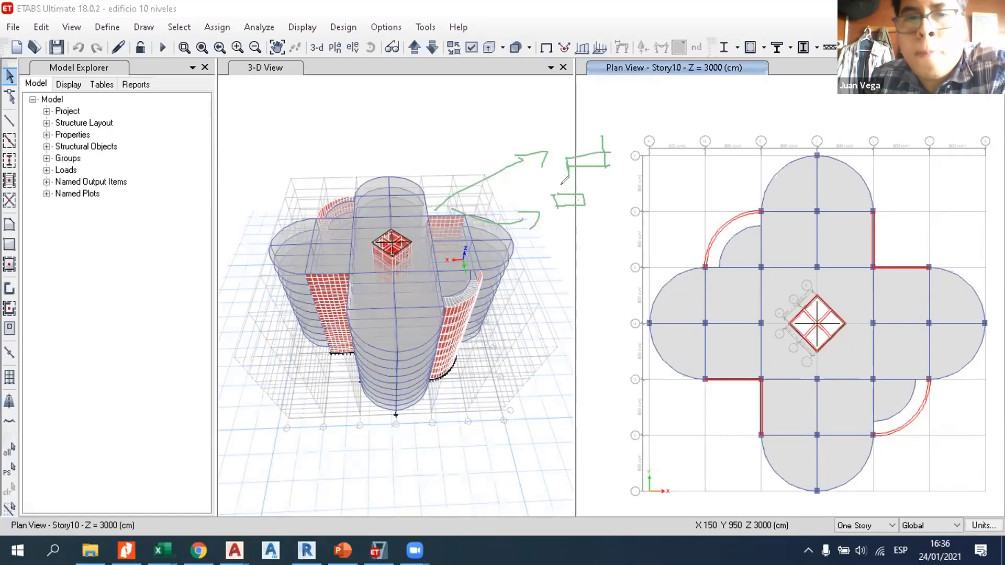
mouse_move(577, 164)
mouse_down()
mouse_move(585, 198)
mouse_move(575, 178)
mouse_move(565, 230)
mouse_up()
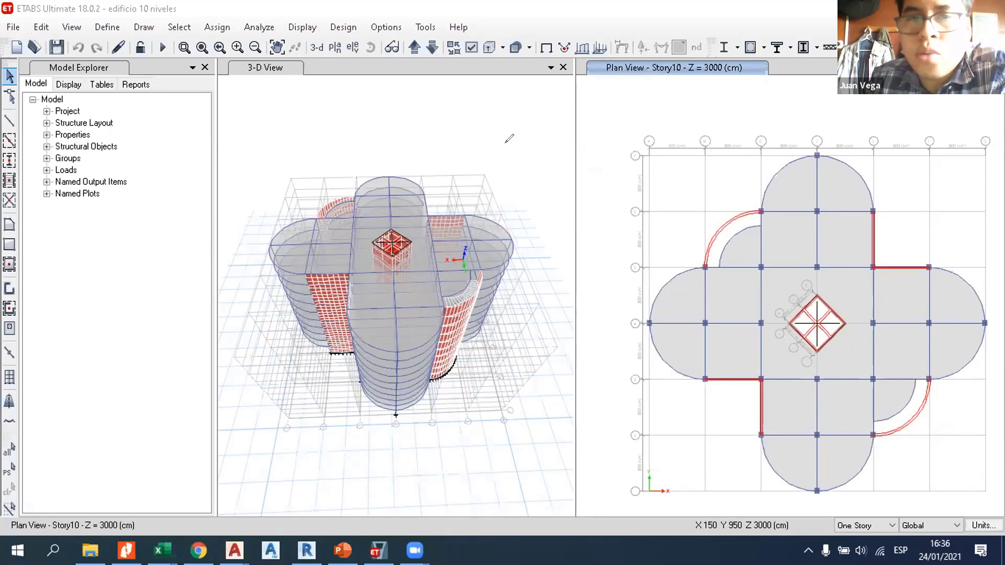
drag(509, 159, 537, 158)
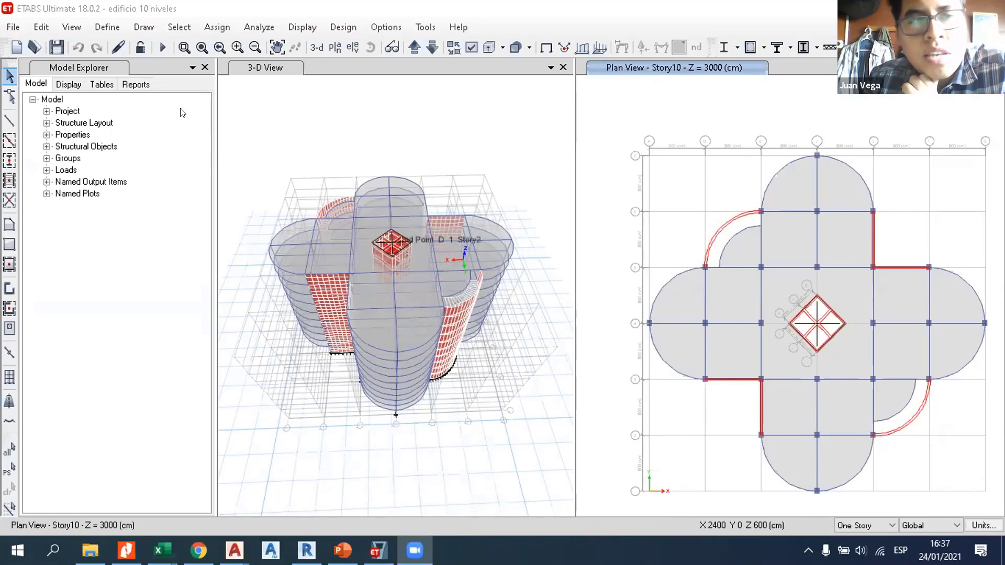
Step: Review the shell assignment options, including floor and wall auto meshing, and leave them without assigning anything
click(212, 27)
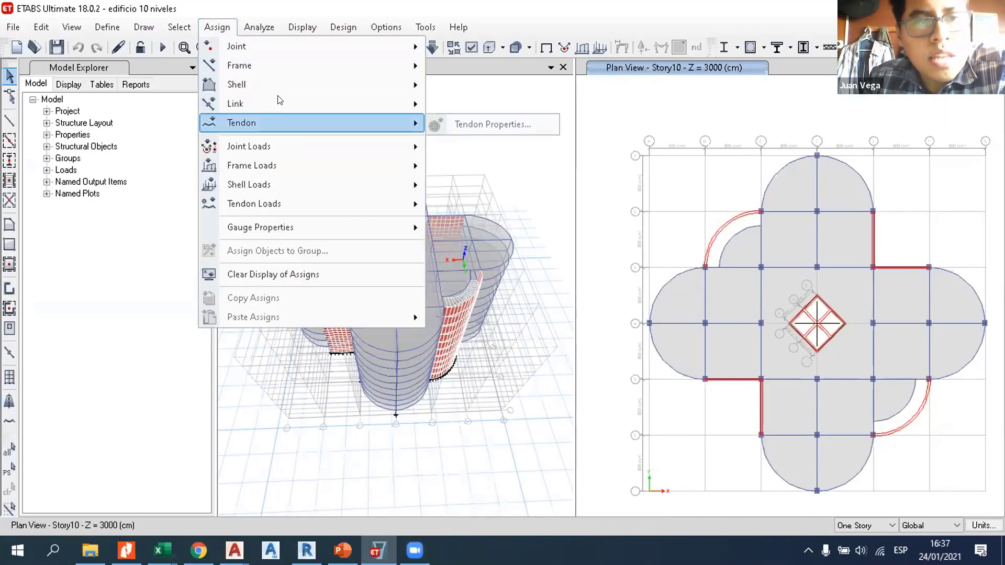
mouse_move(293, 87)
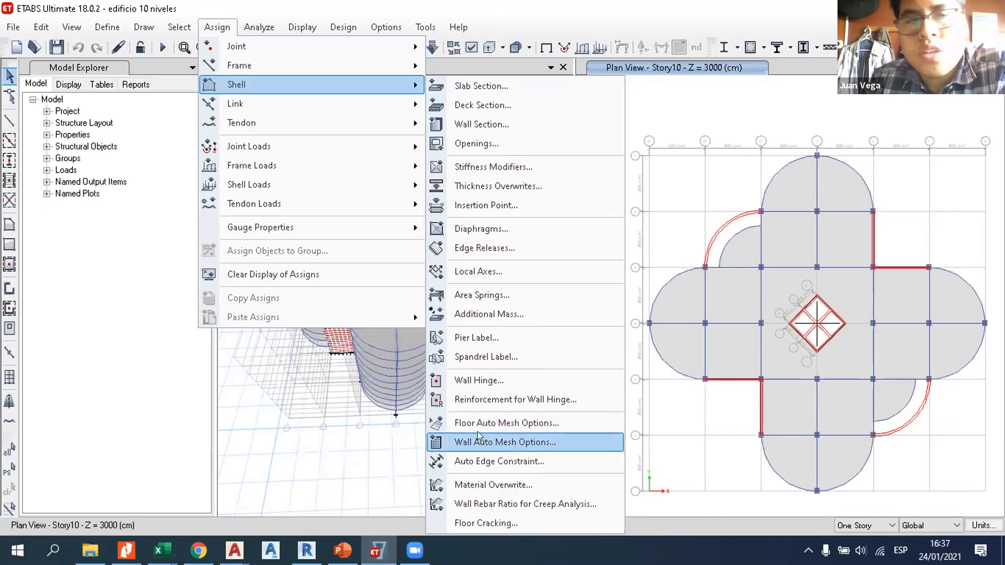
click(390, 324)
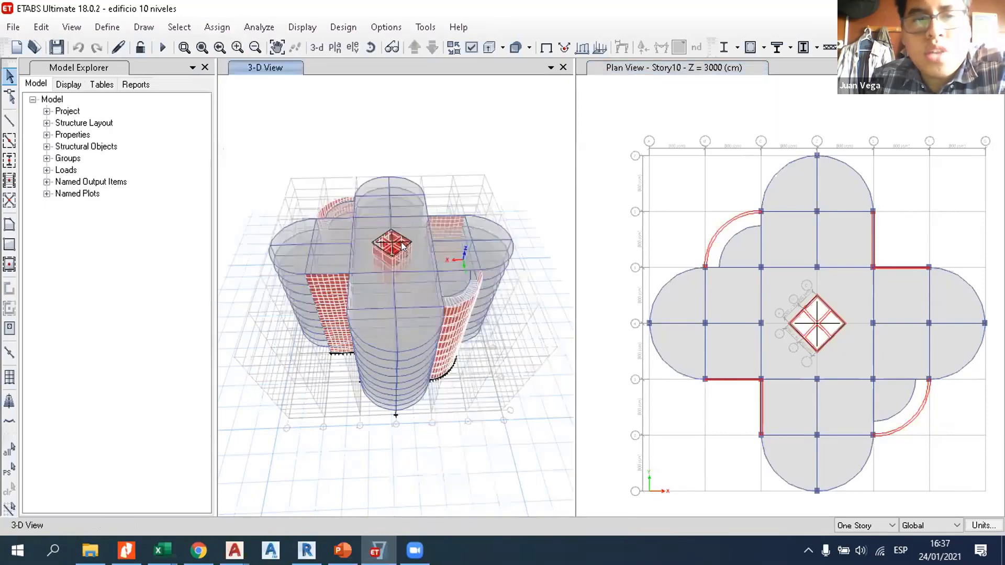
Step: Examine the meshed shear walls in the 3D view and the diamond-shaped central core in the Story10 plan up close
scroll(320, 272, up, 5)
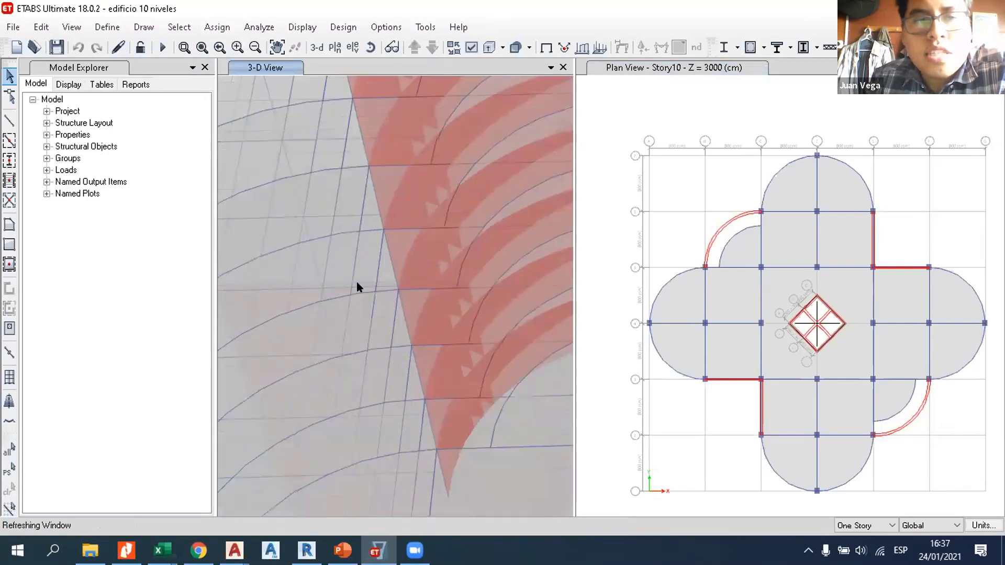
scroll(356, 282, down, 4)
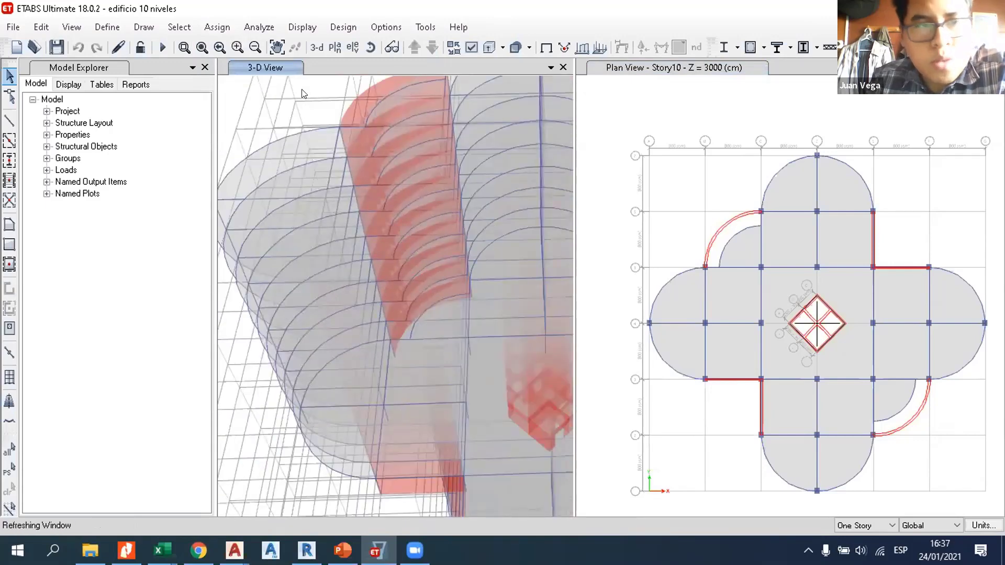
click(276, 47)
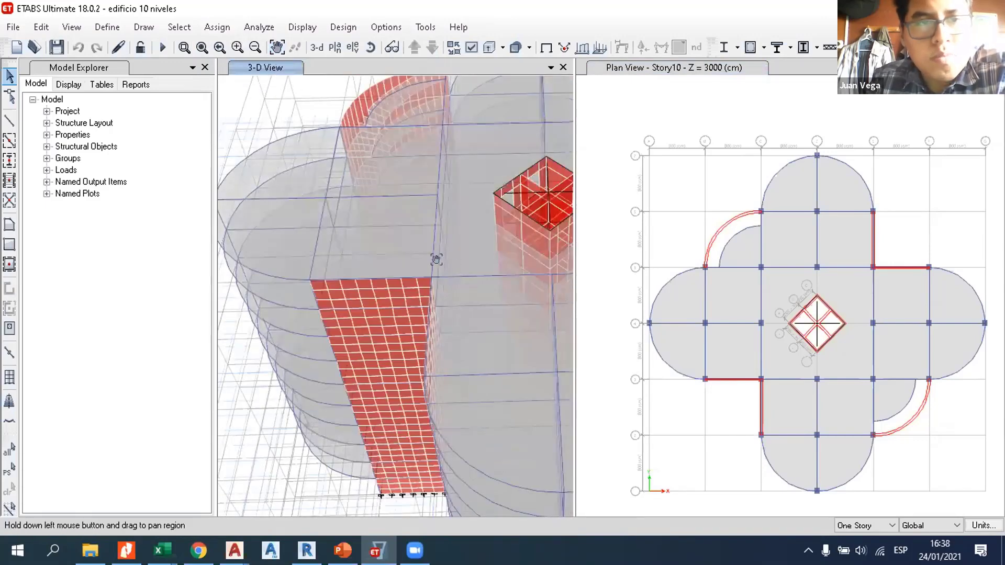
drag(436, 259, 316, 372)
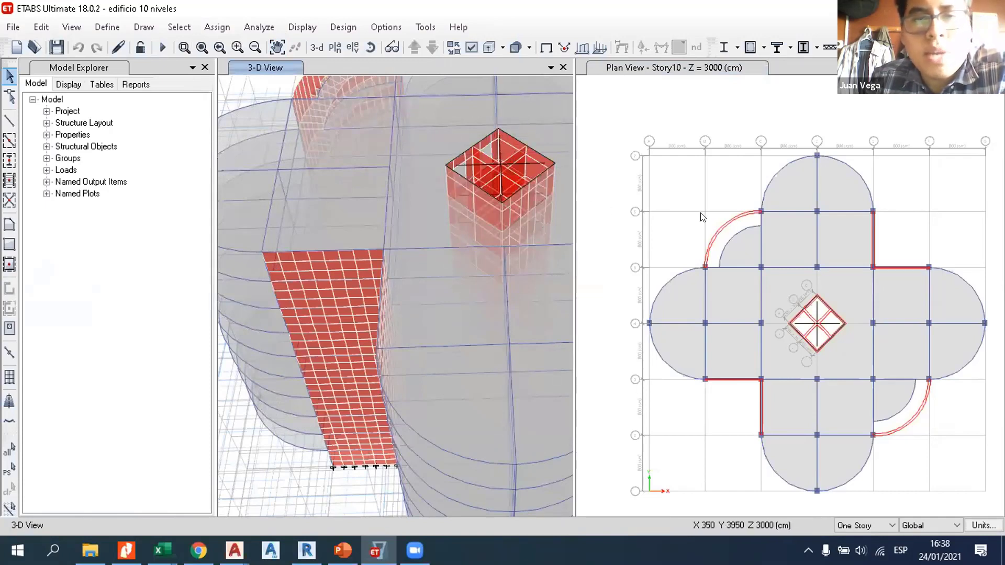
click(648, 187)
scroll(633, 241, down, 5)
scroll(699, 279, up, 5)
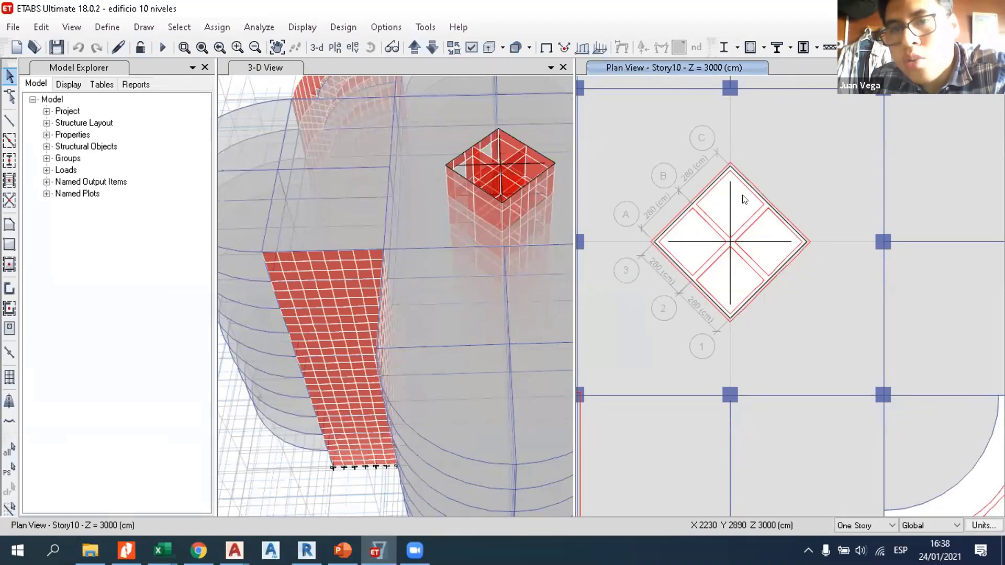
scroll(706, 214, down, 3)
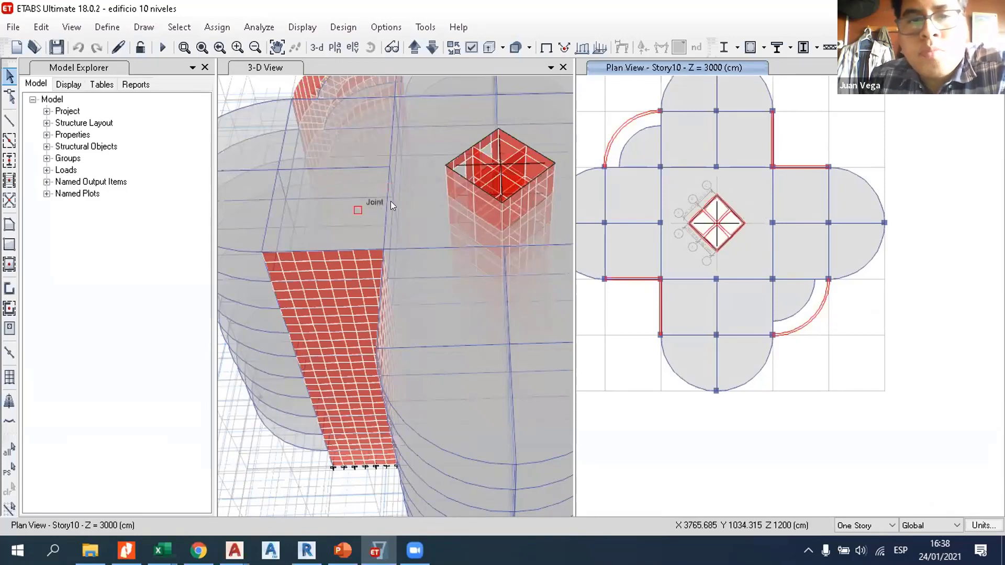
scroll(391, 201, down, 5)
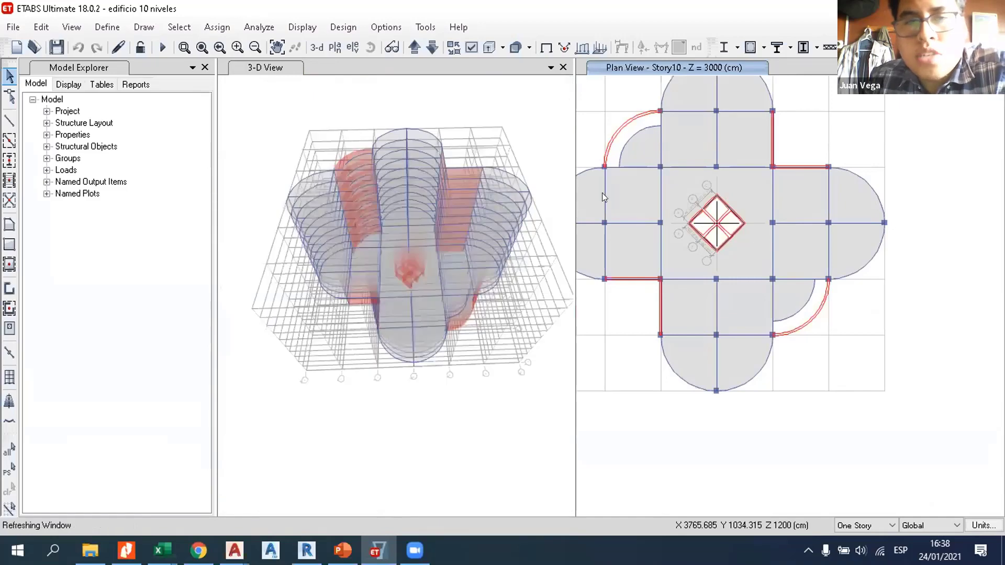
click(143, 27)
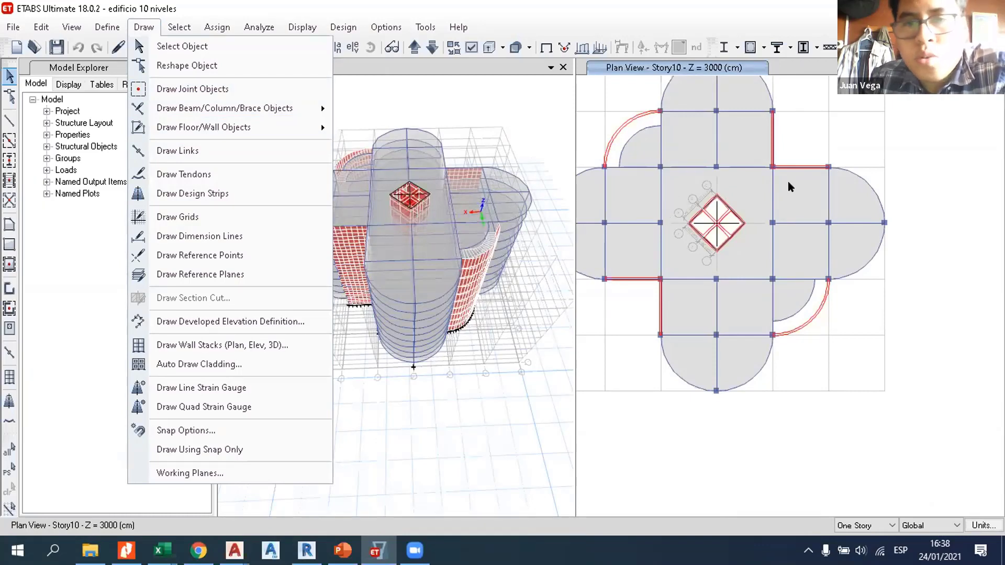
drag(586, 152, 627, 187)
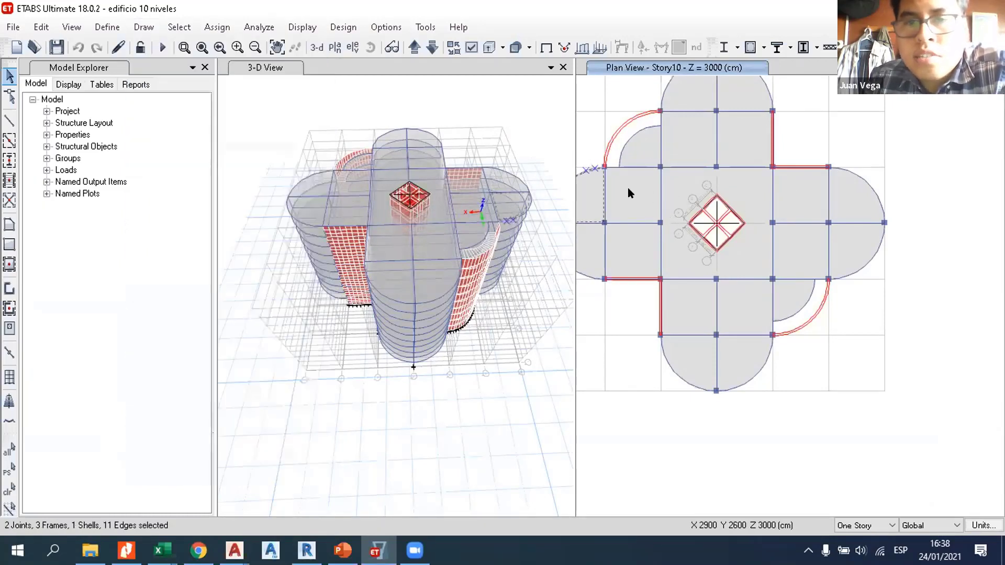
key(ctrl+q)
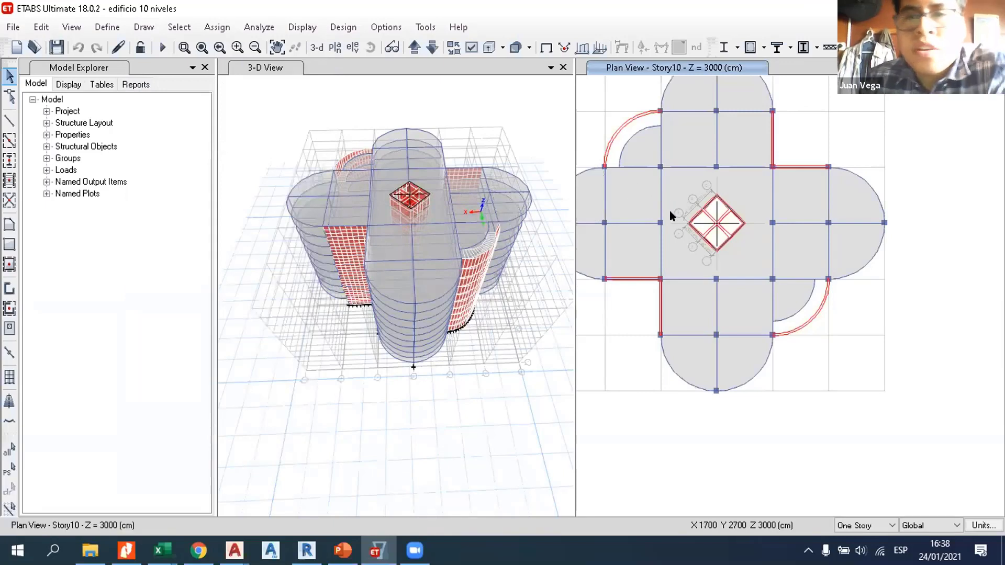
key(alt)
key(Right)
key(Right)
key(Right)
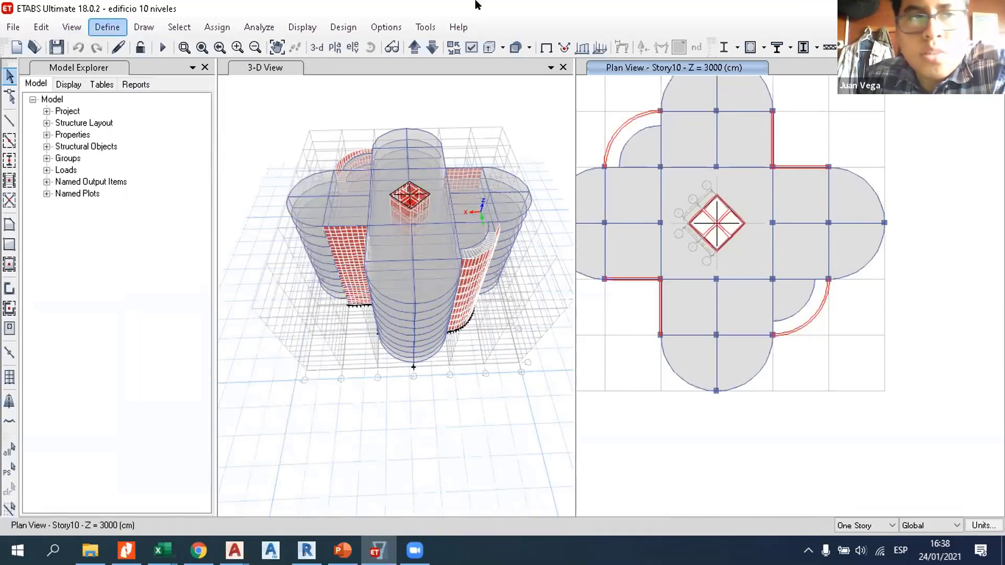
key(Escape)
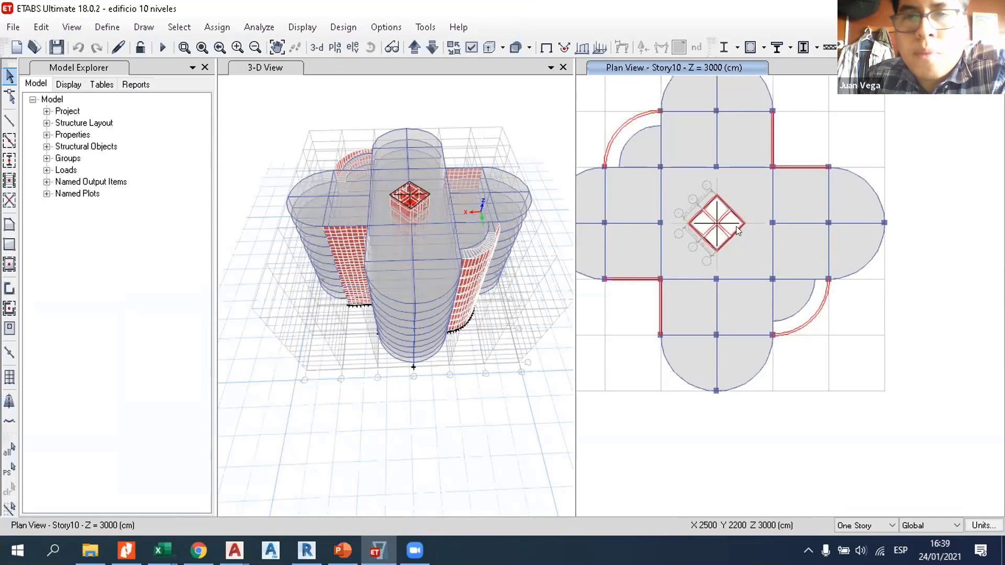
click(533, 140)
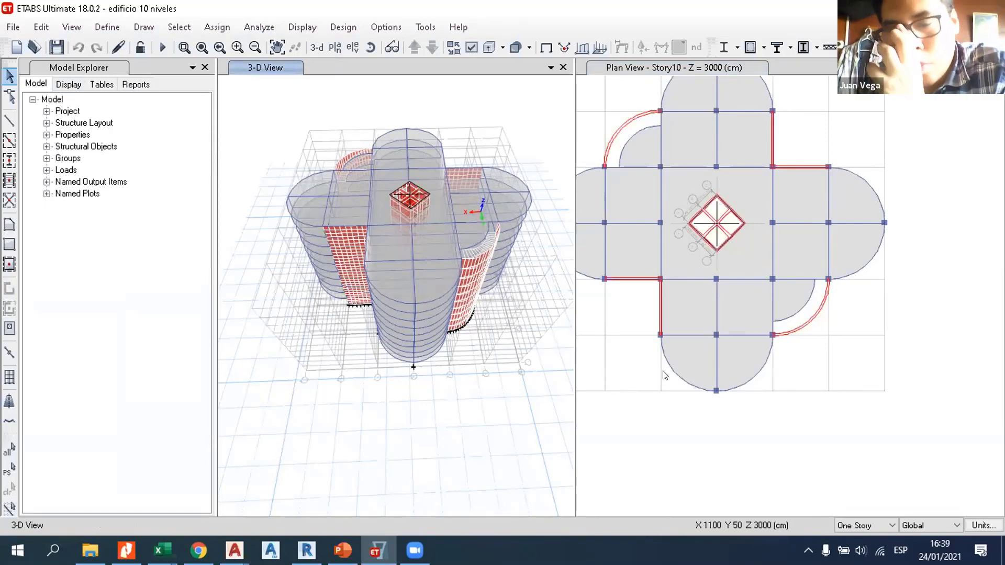
scroll(665, 380, down, 3)
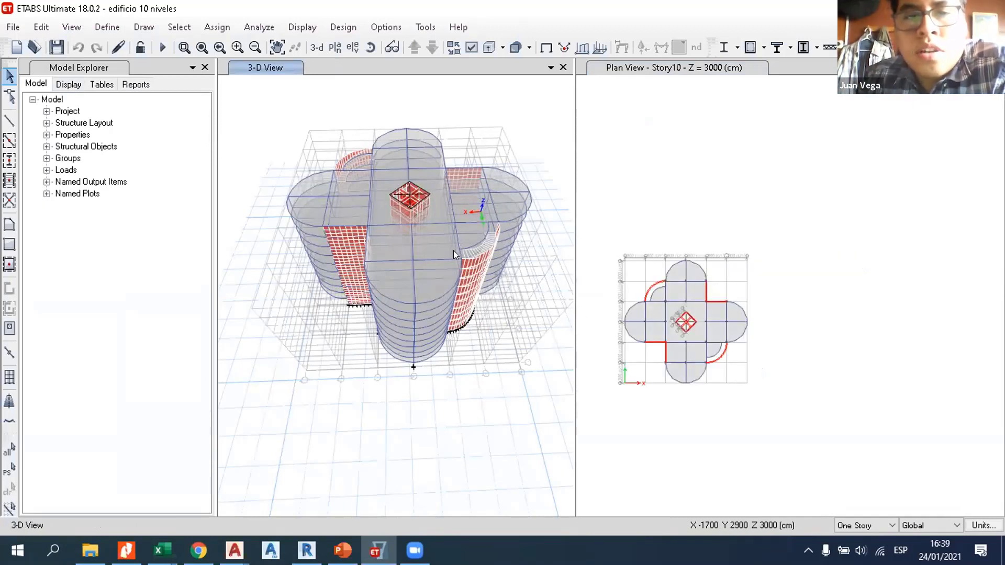
click(42, 27)
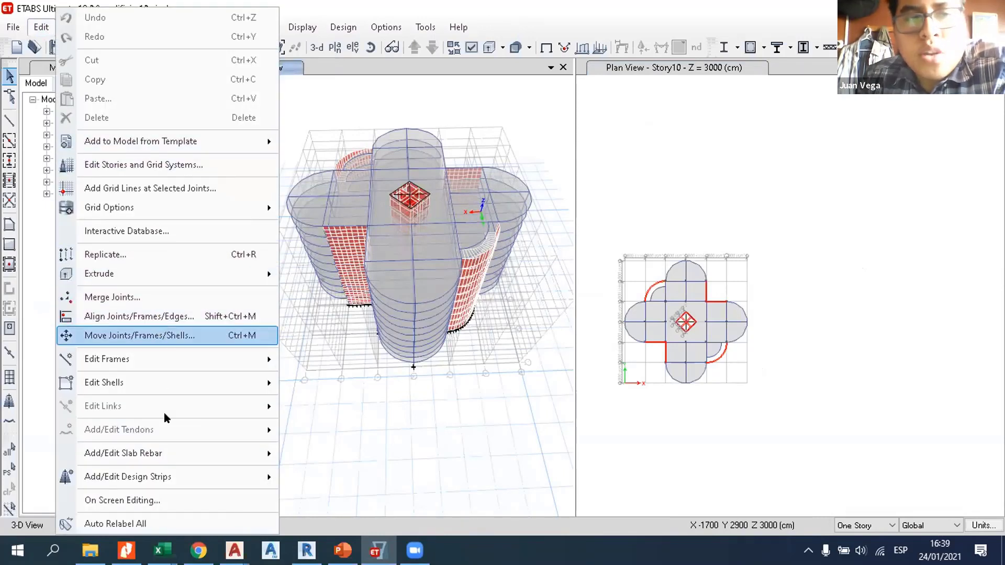
click(465, 282)
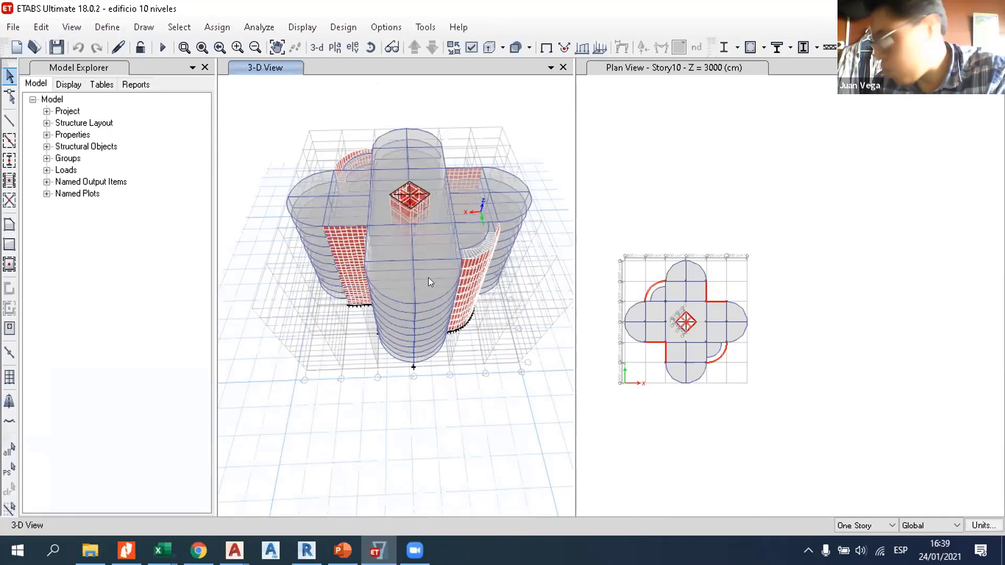
Step: Open the model file Edificio 8 niveles convencional.EDB from the modelo folder
click(11, 27)
click(50, 66)
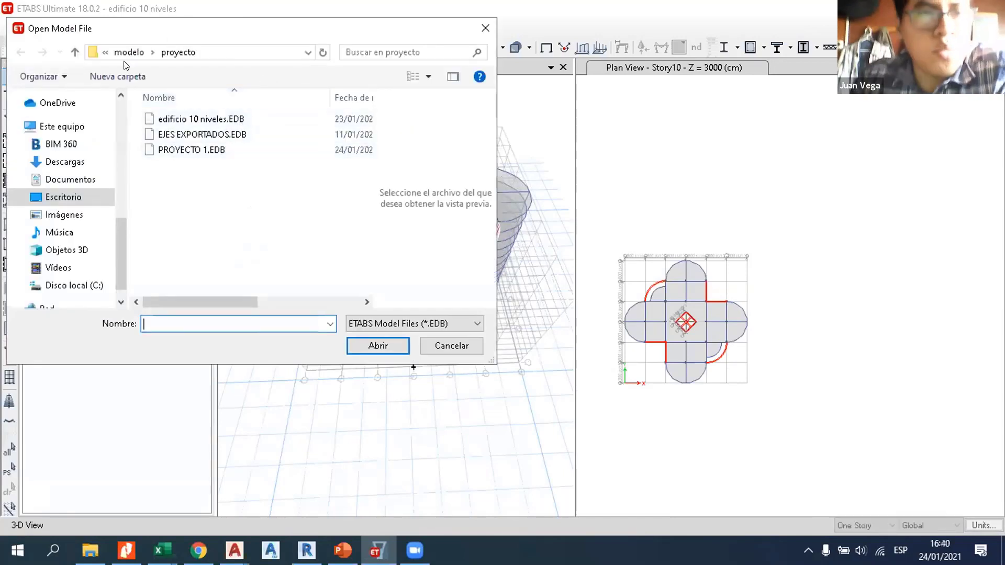
click(127, 52)
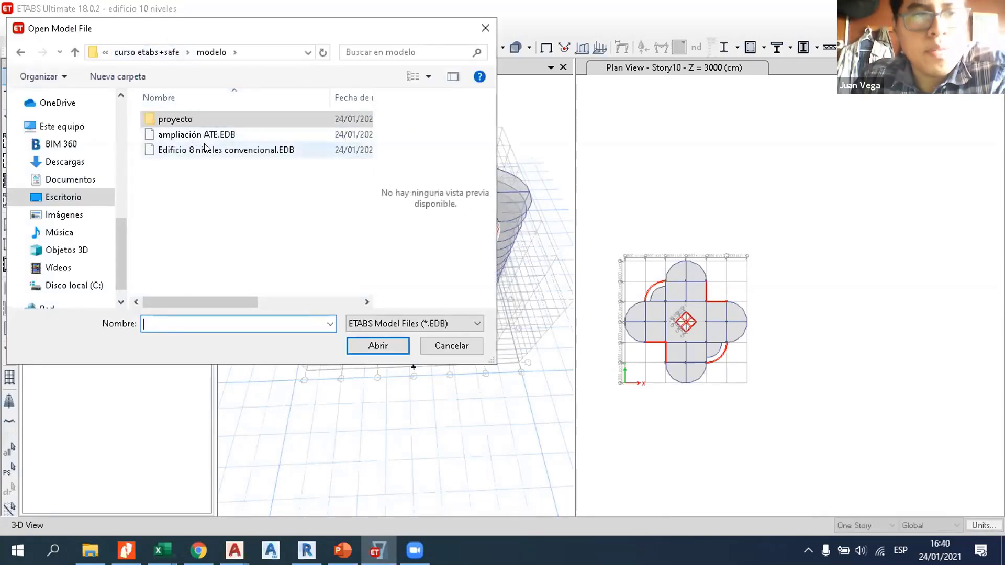
click(220, 150)
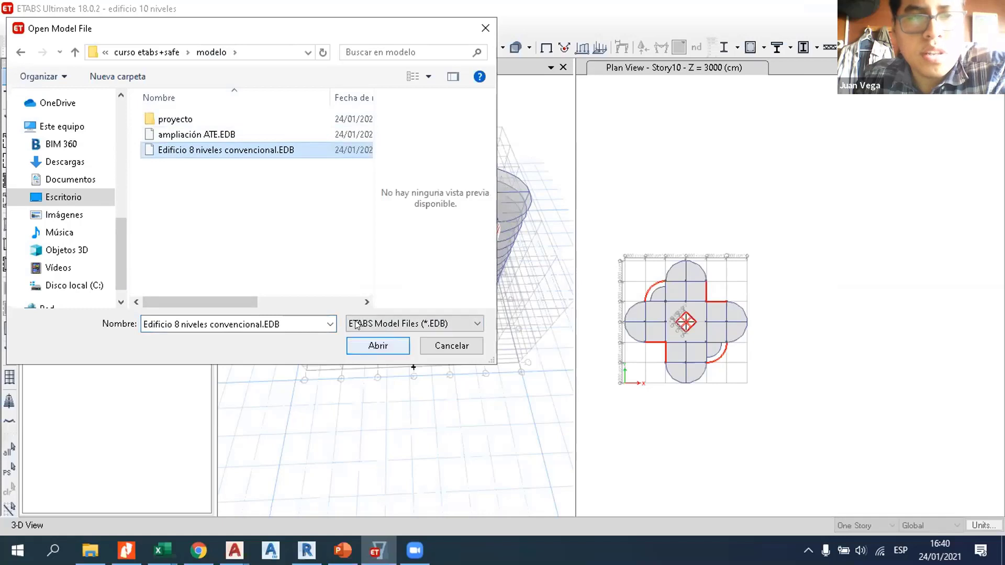
click(378, 345)
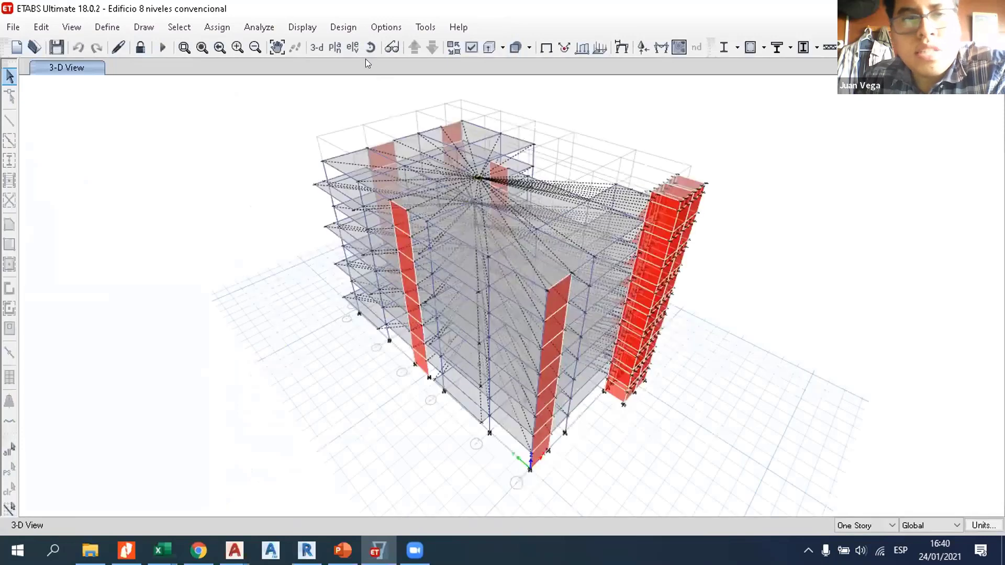
Step: Reset the 3D view's display options to the defaults
click(471, 48)
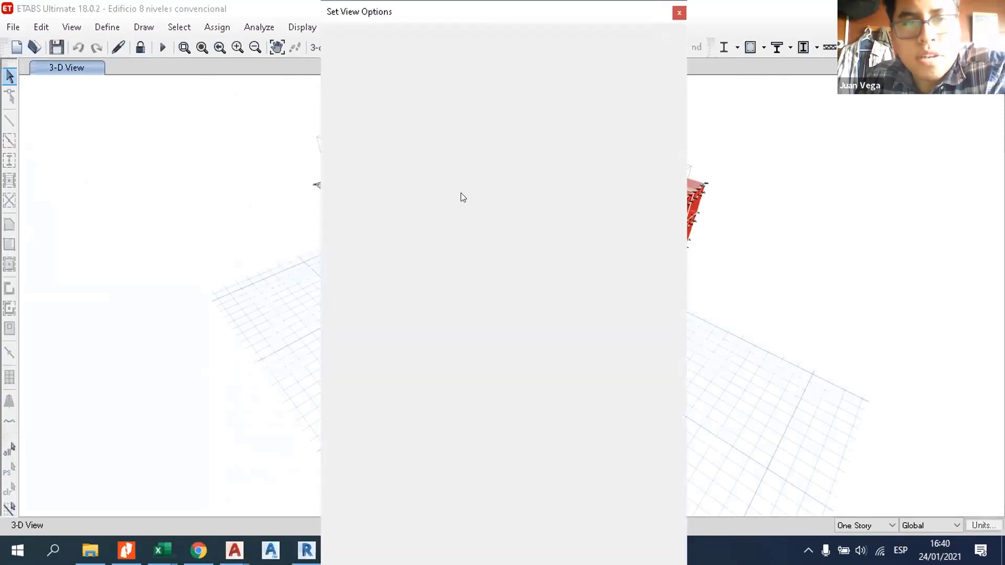
click(476, 505)
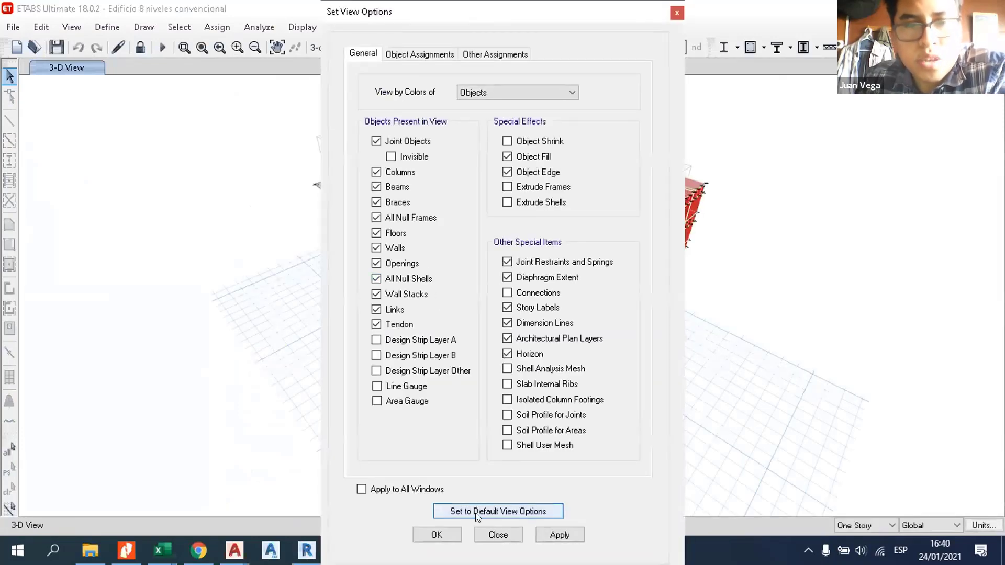
click(436, 534)
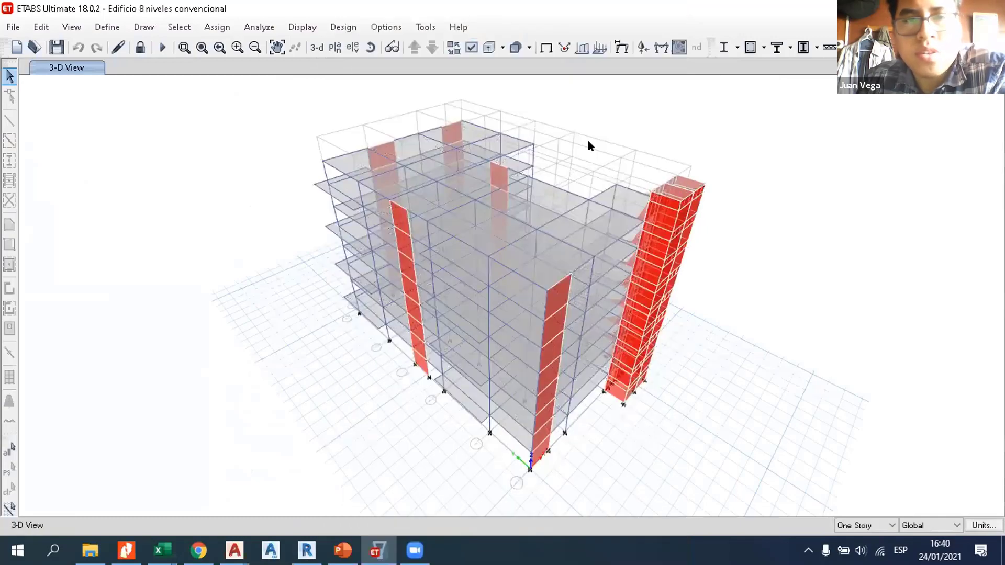
Step: Examine the eight-storey building in a 3D rendered view, including the staircase, frames and slabs from several angles, and close the rendering
click(370, 47)
drag(690, 305, 310, 262)
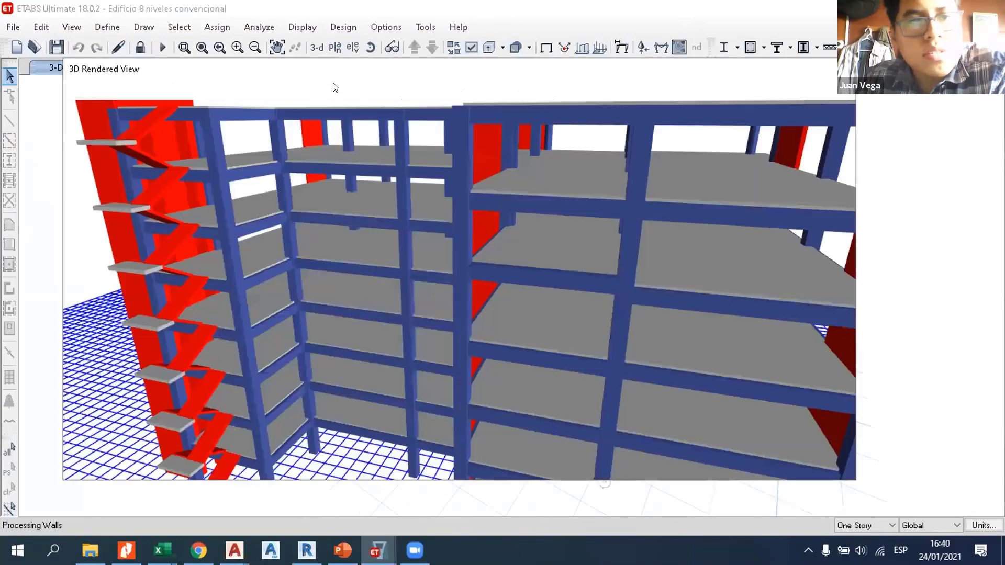
scroll(332, 211, down, 5)
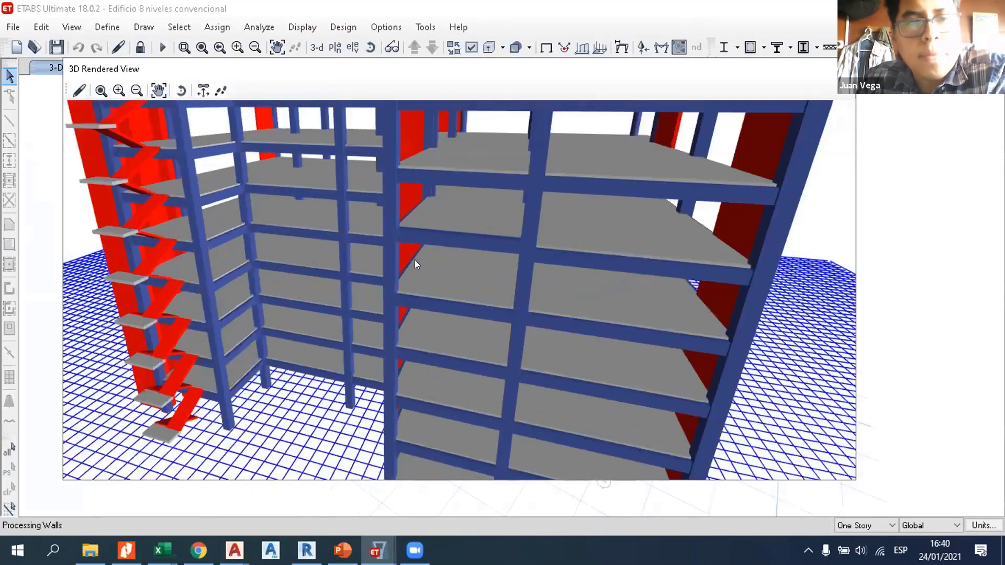
scroll(252, 169, down, 2)
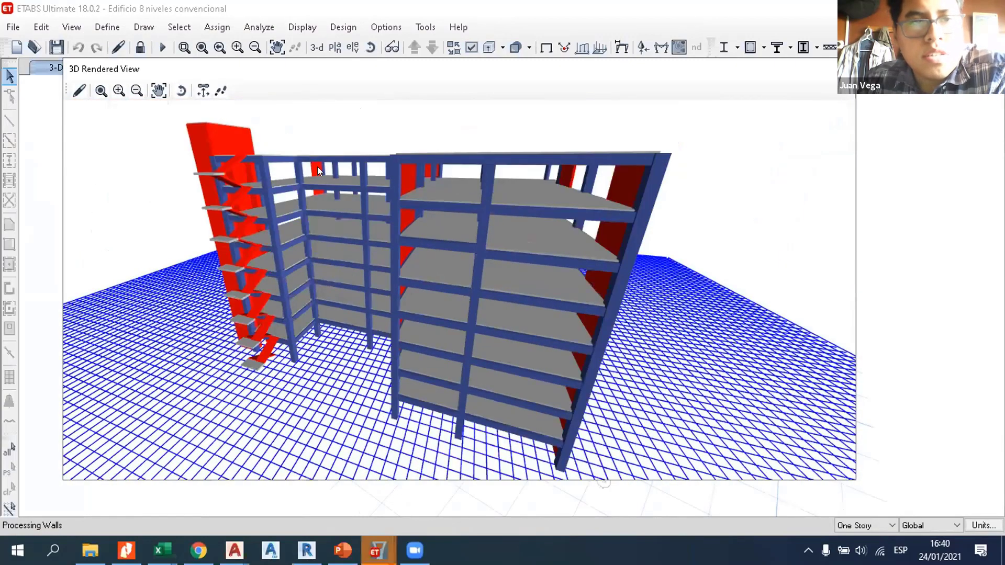
click(180, 91)
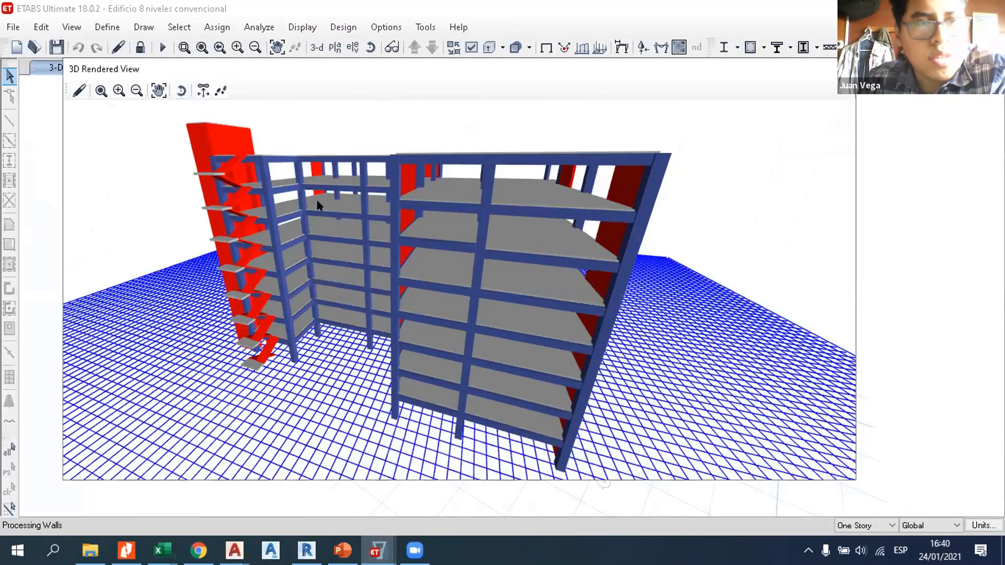
drag(300, 282, 482, 216)
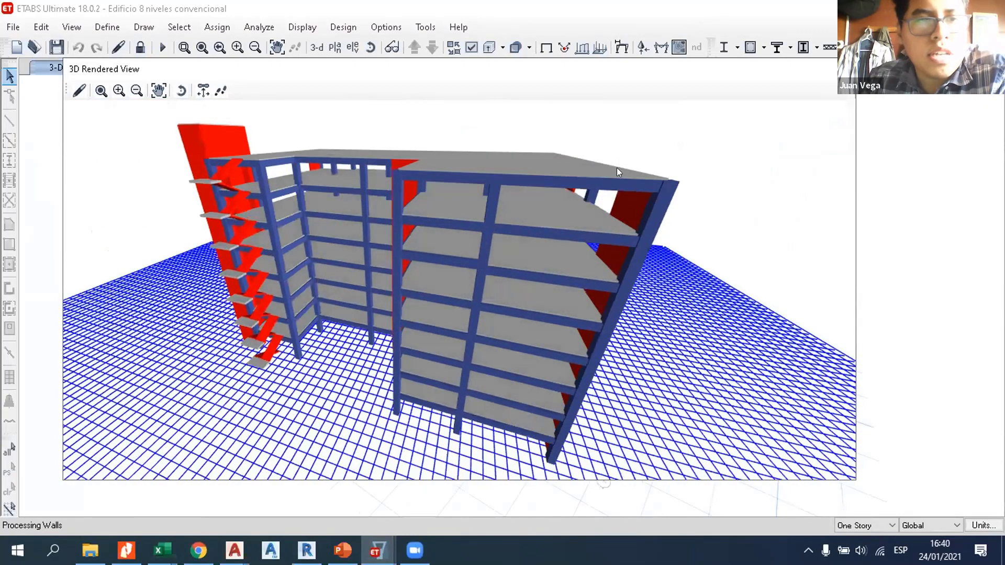
drag(617, 169, 594, 219)
drag(392, 241, 208, 177)
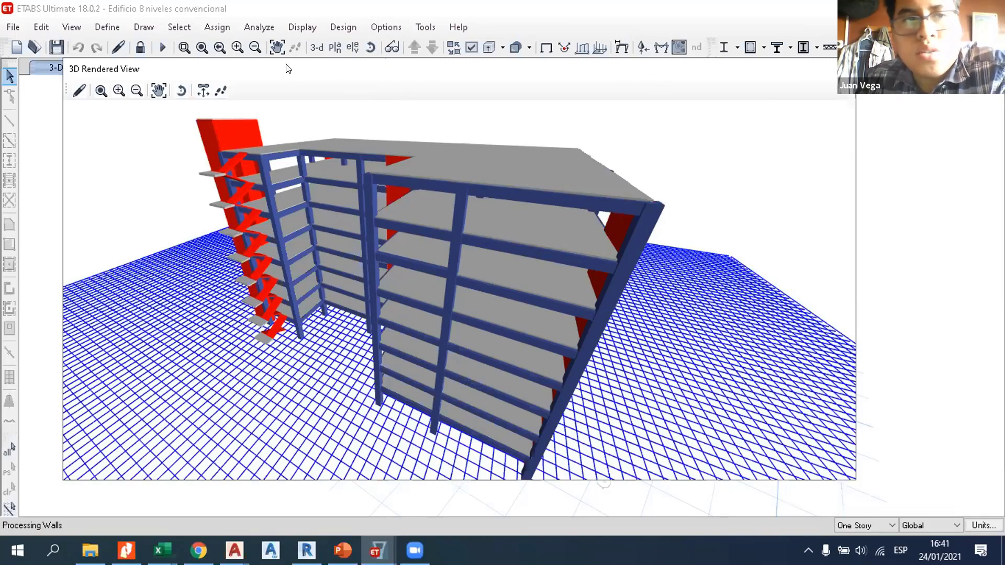
click(770, 79)
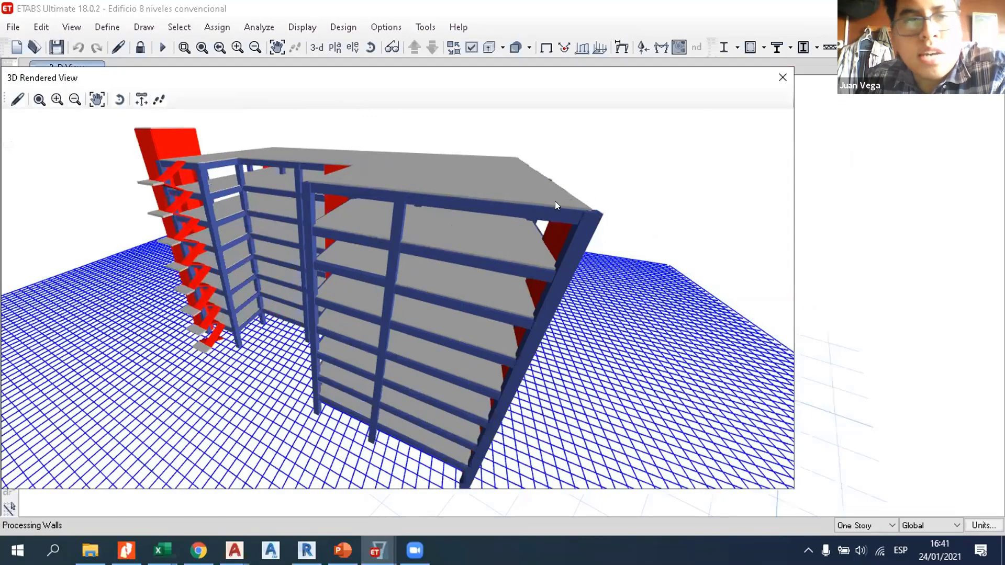
key(Escape)
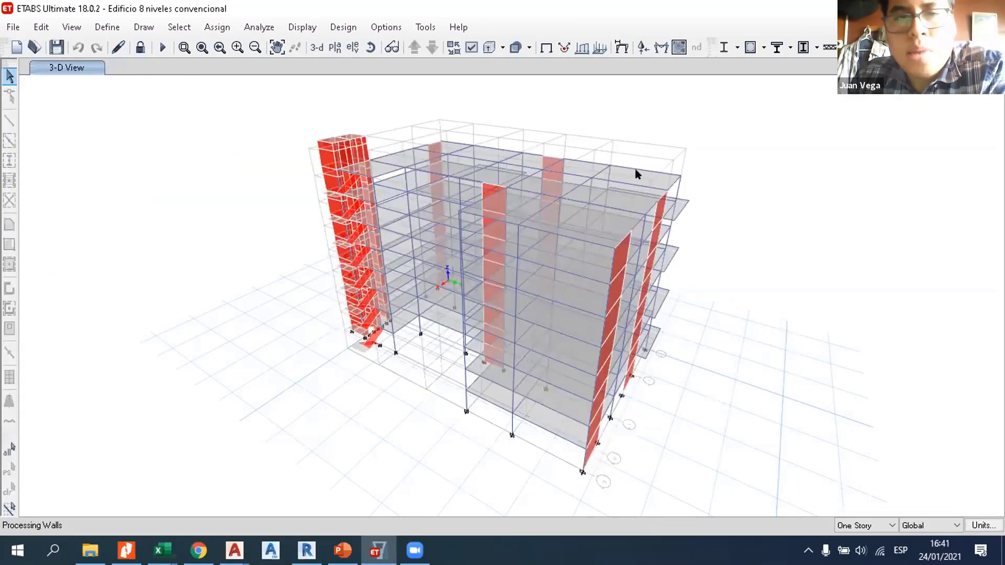
Step: Set up a Revit Structure .exr export of the model with Export to Revit 2019 and Earlier enabled
click(13, 28)
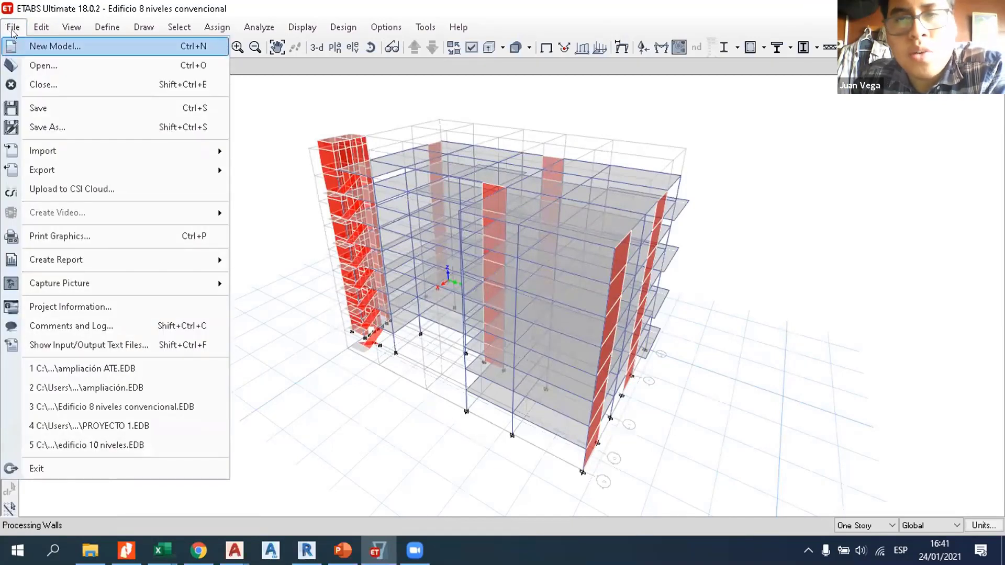
mouse_move(61, 171)
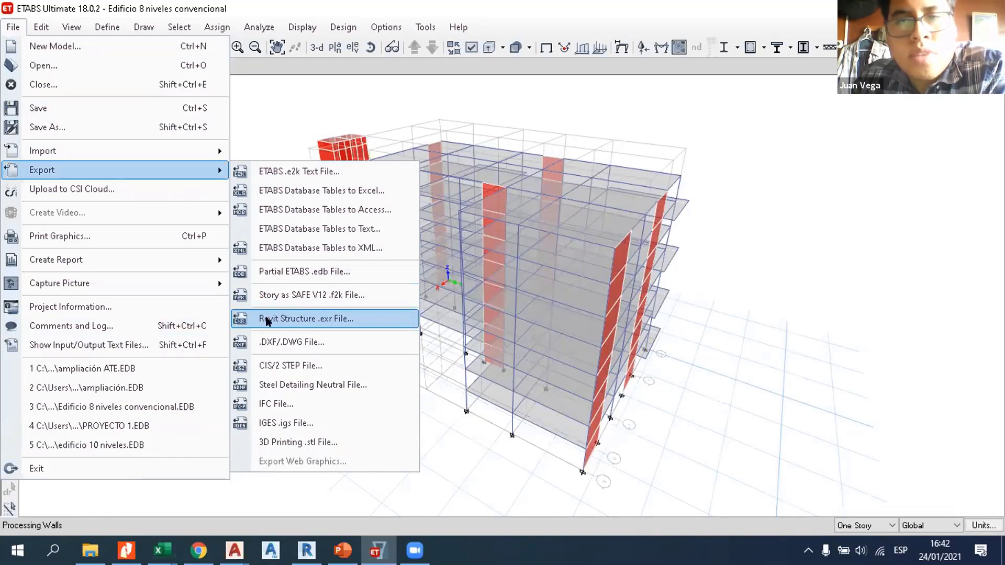
click(299, 319)
click(443, 302)
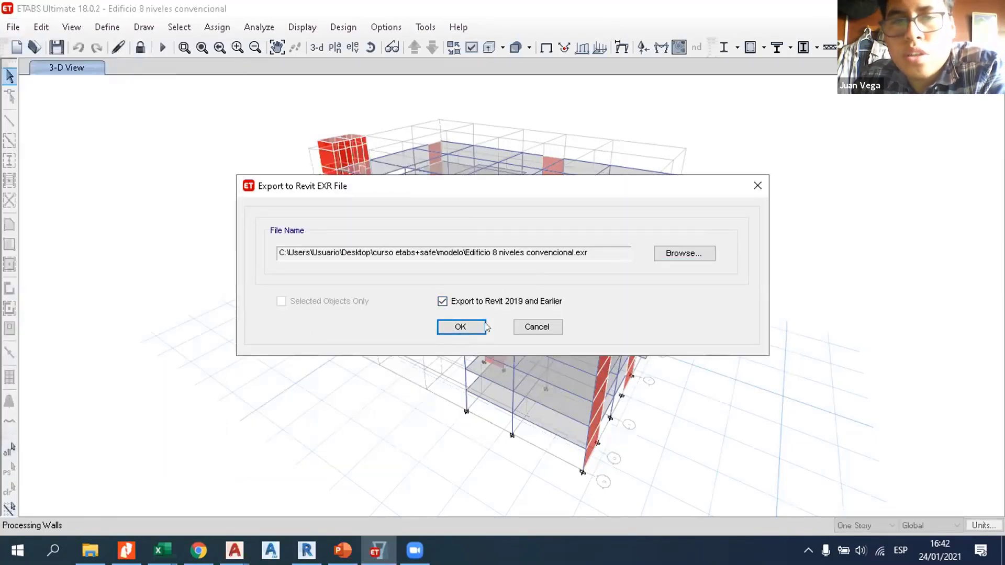
Step: Name the export file edificio para revit 8 pisos in the modelo folder and run the export
click(671, 247)
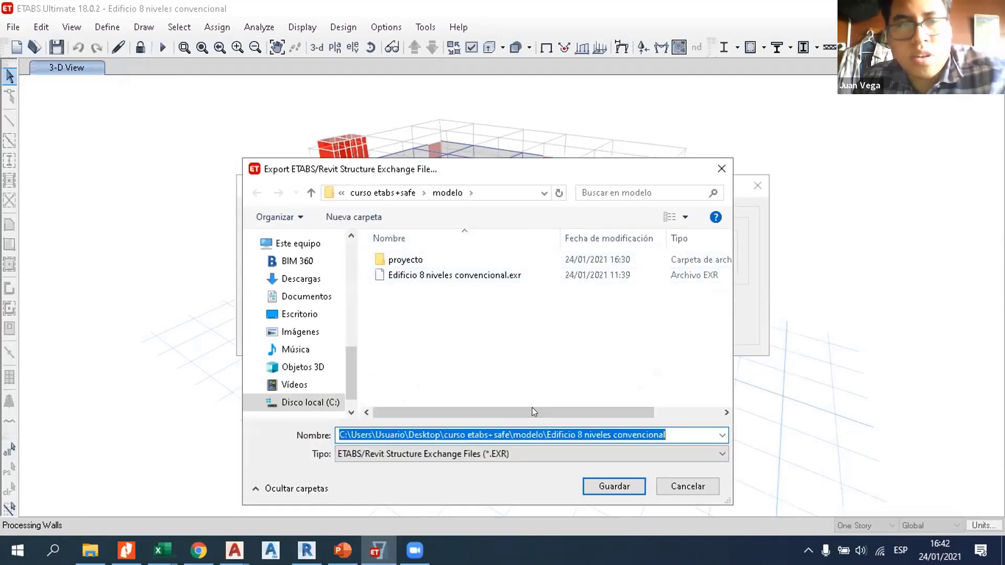
text(edifico)
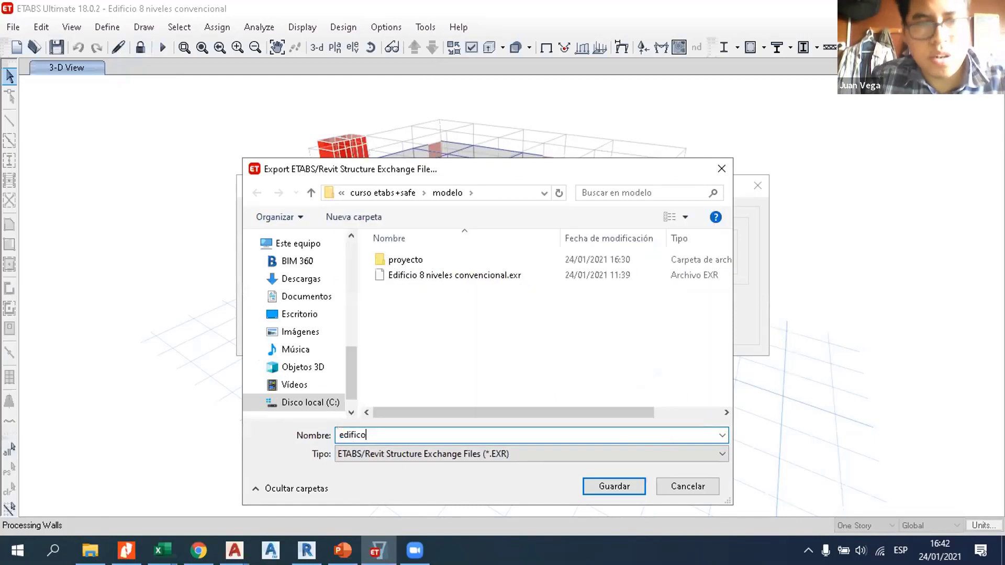
key(BackSpace)
text(io para re)
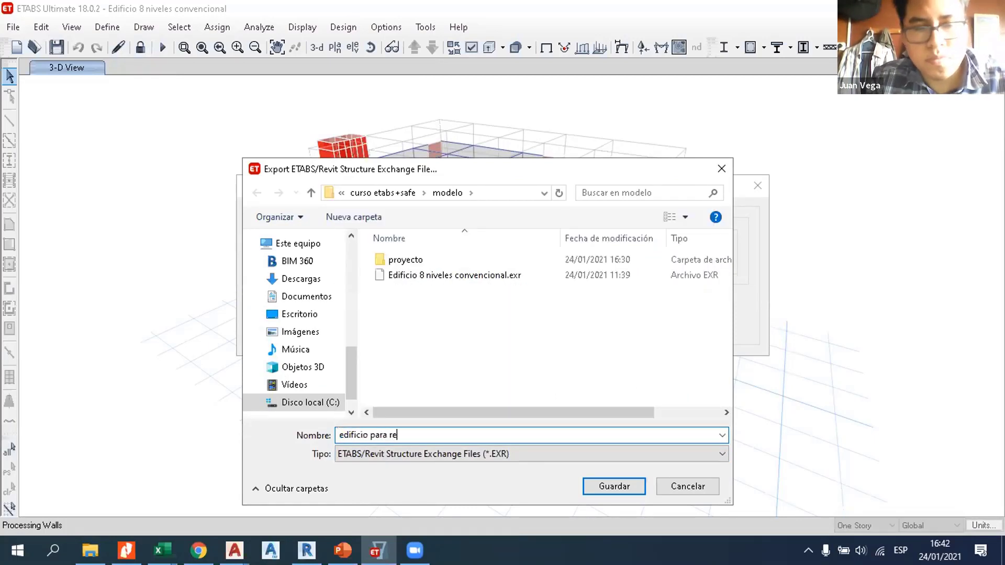
text(vit 8 pisos)
key(Return)
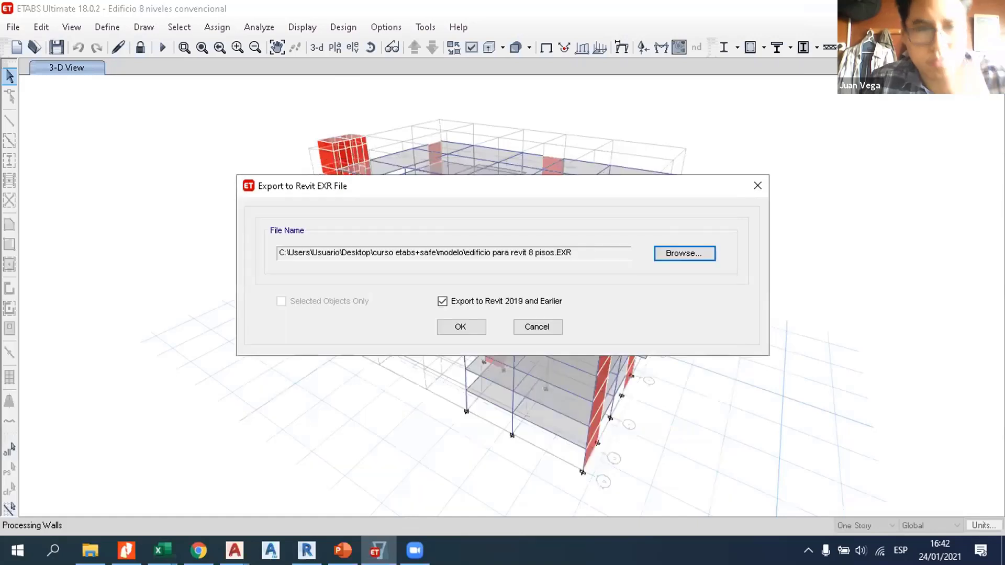
click(461, 327)
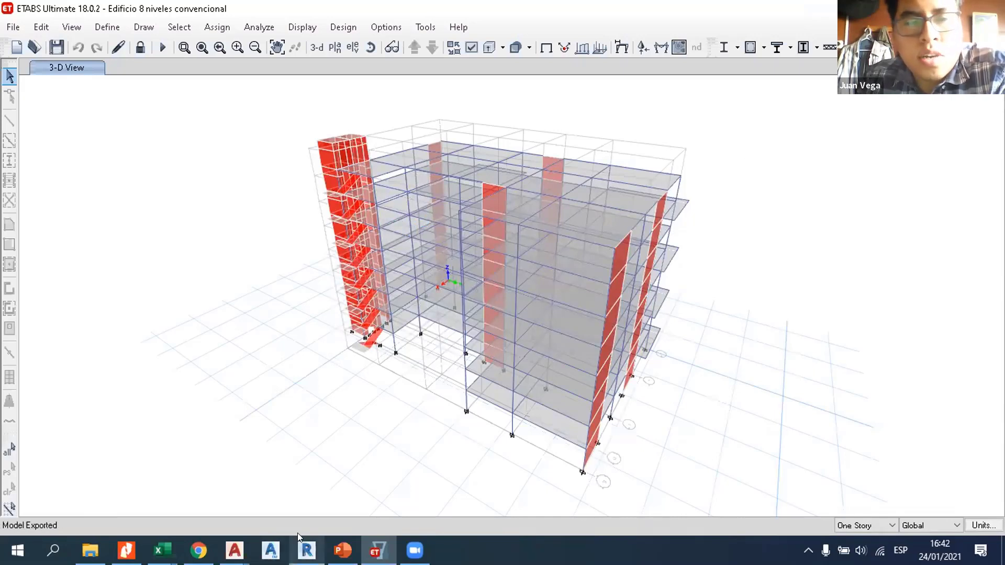
Step: Switch to Autodesk Revit and bring up the structural tools in the Proyecto2 project
click(307, 549)
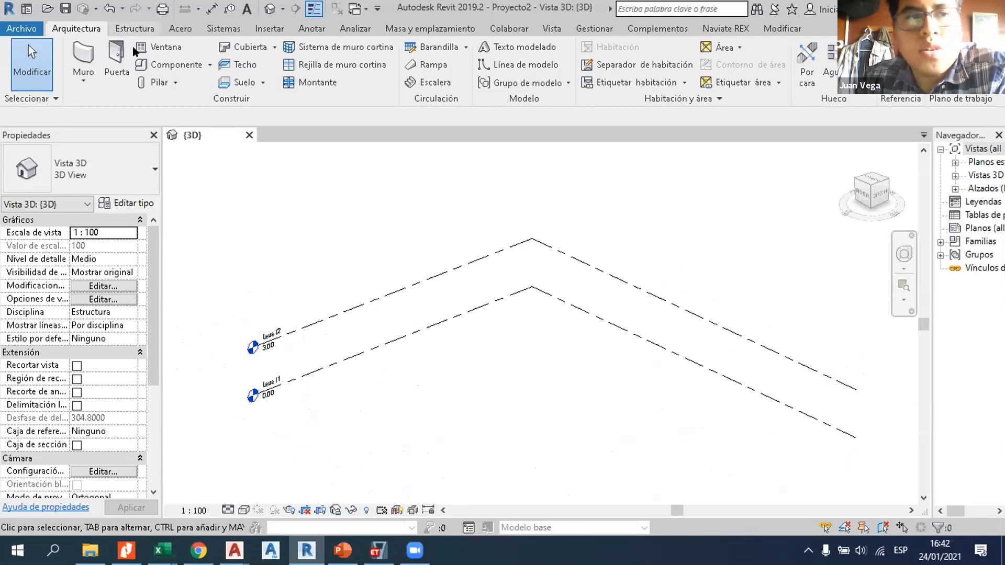
click(128, 29)
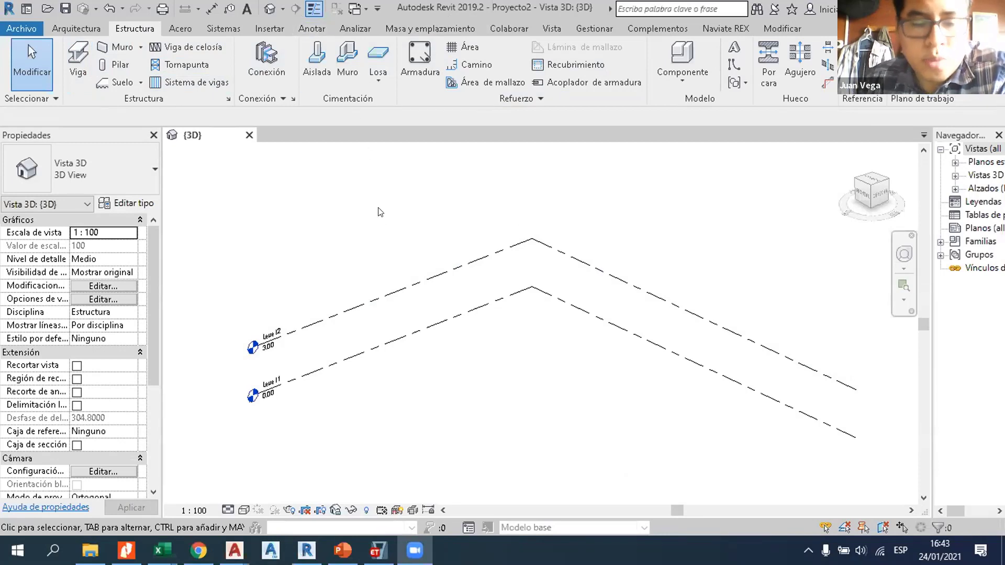
click(415, 231)
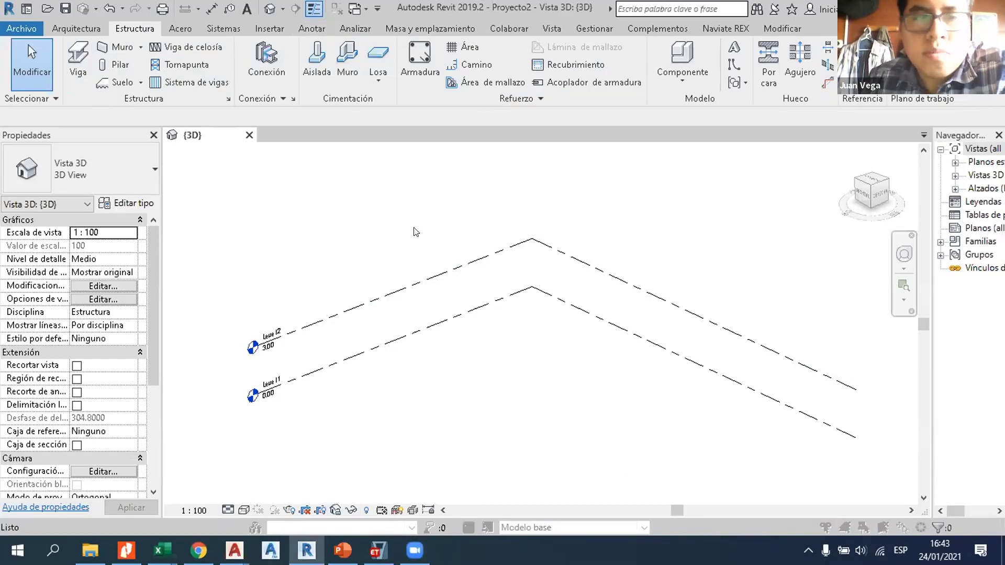
Step: Look through the annotation and analytical model categories in the 3D view's visibility/graphics settings and close them without changes
key(v)
key(g)
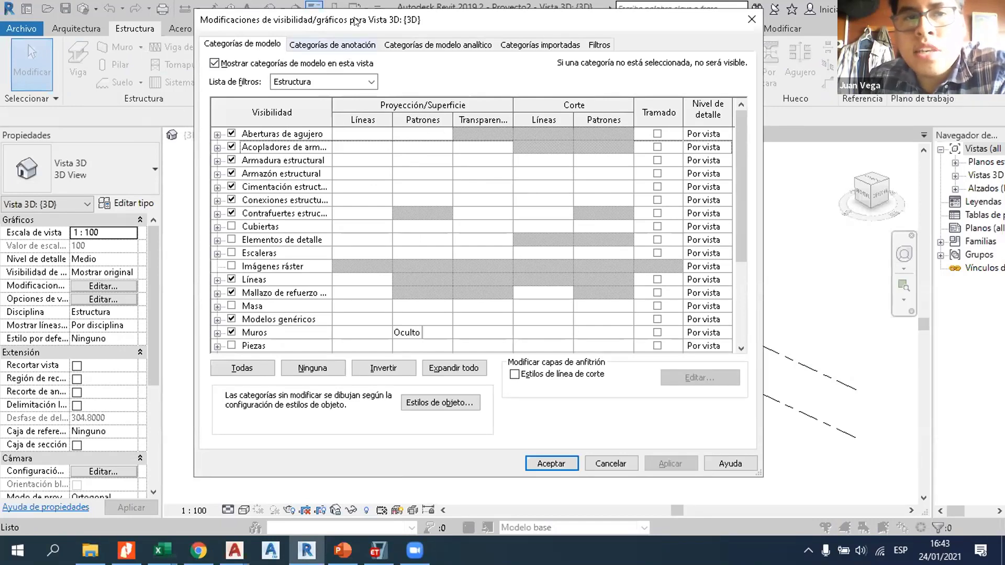
drag(354, 26, 356, 51)
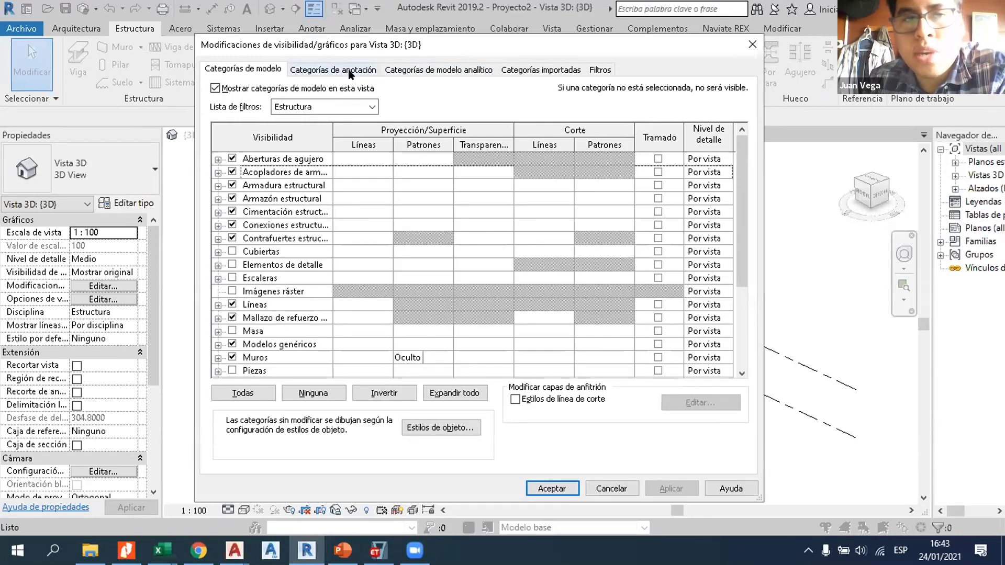
click(317, 72)
click(424, 70)
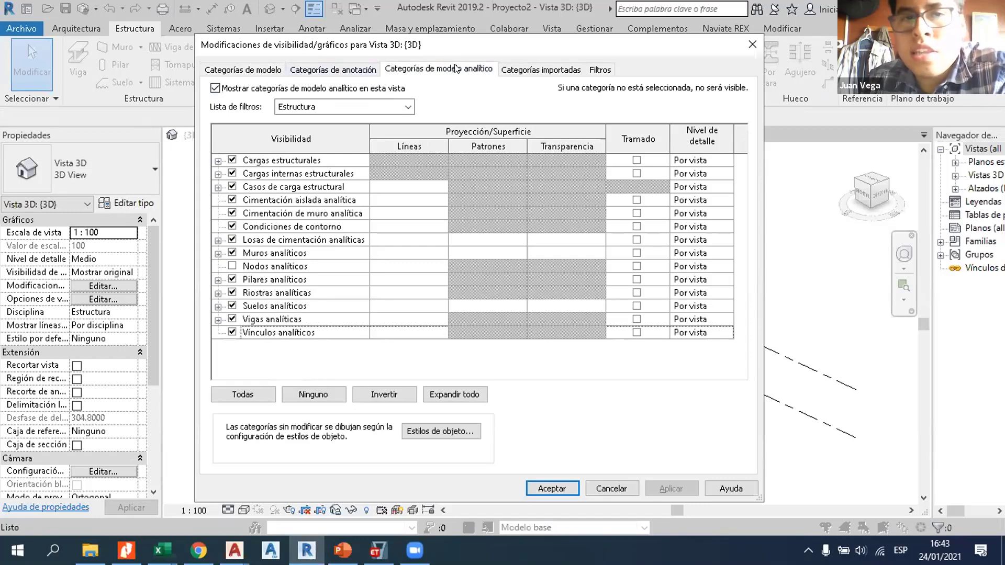
click(752, 45)
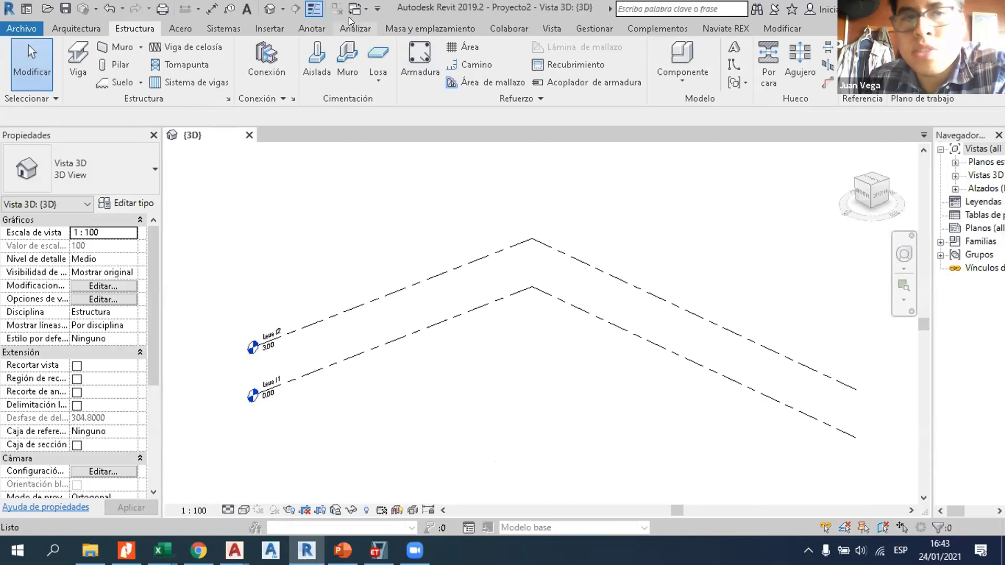
Step: Start an import to create a new Revit project from ETABS, using edificio para revit 8 pisos.EXR in the modelo folder
click(354, 28)
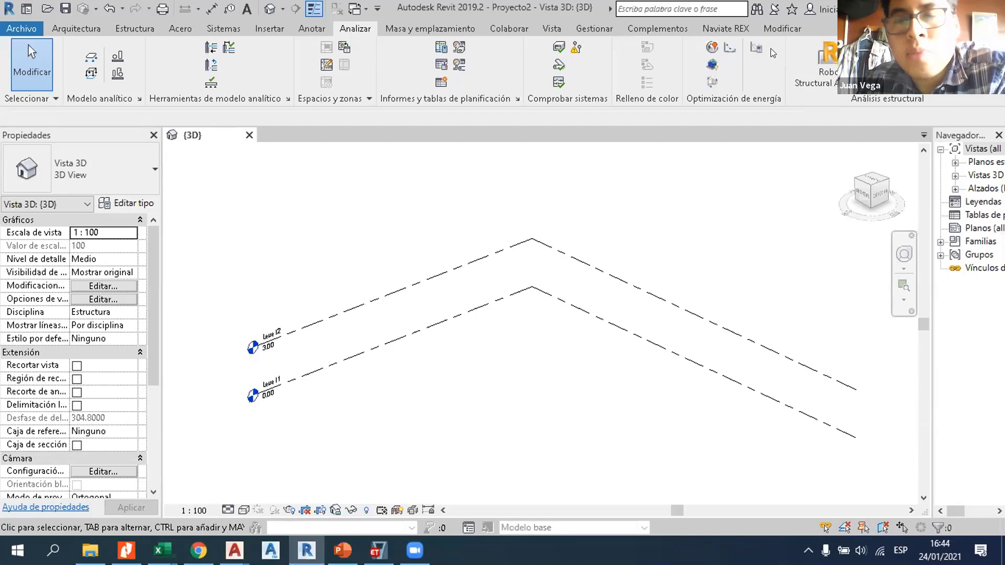
click(651, 29)
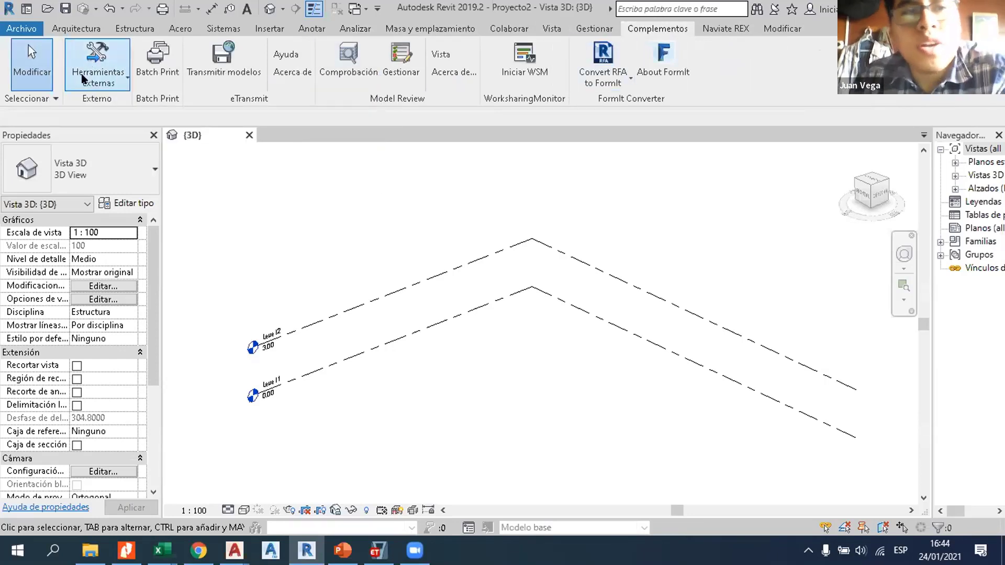
click(96, 73)
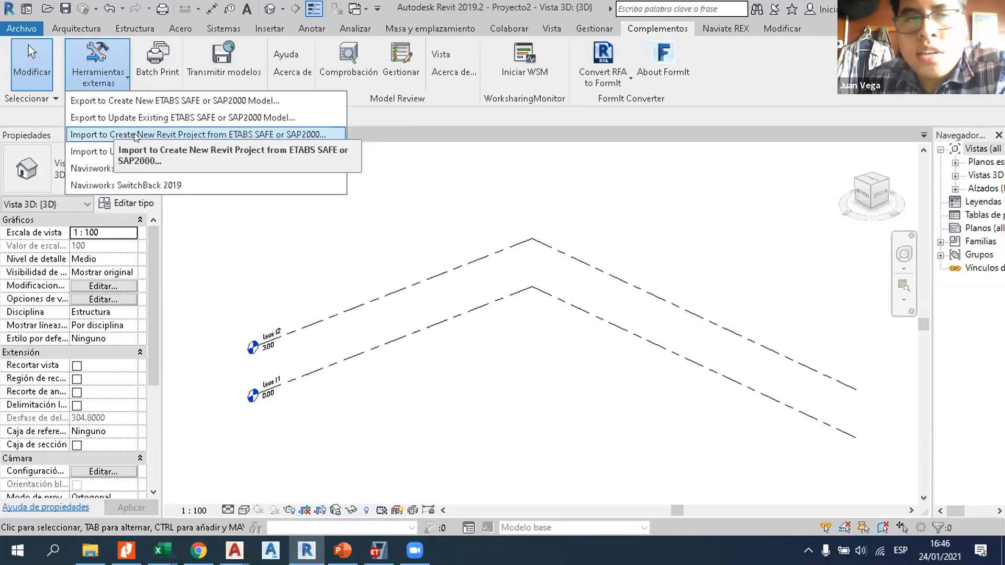
click(252, 135)
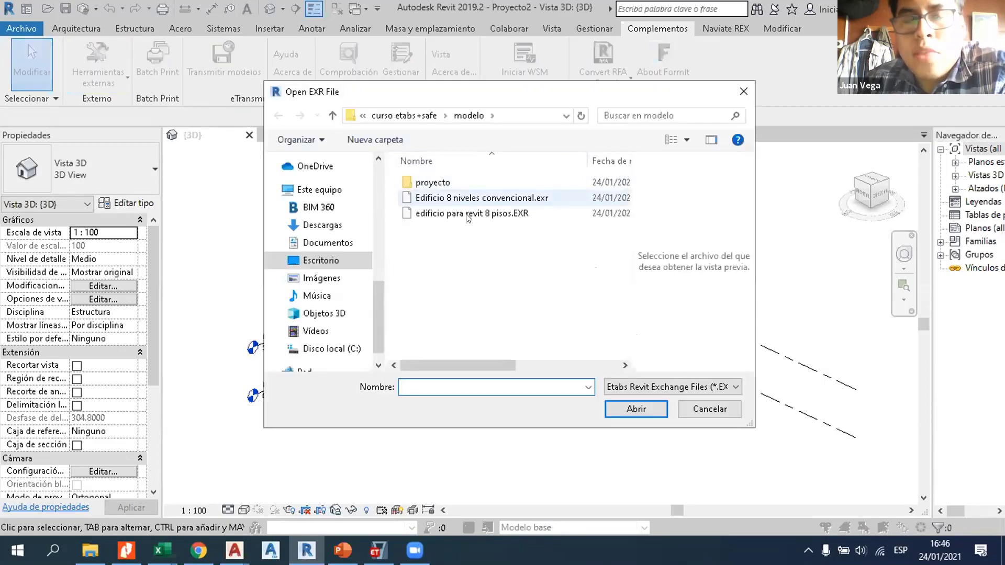
click(471, 215)
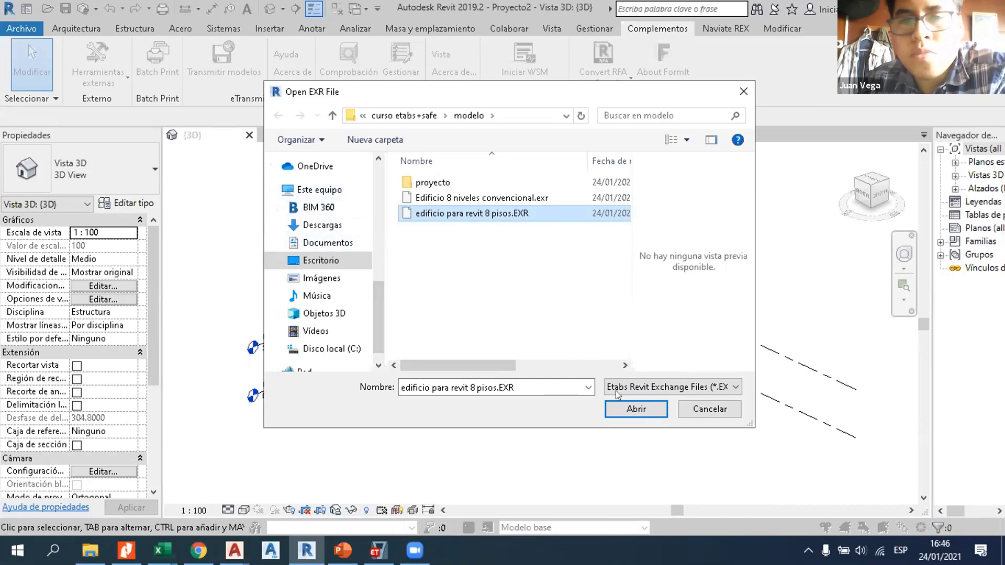
click(636, 409)
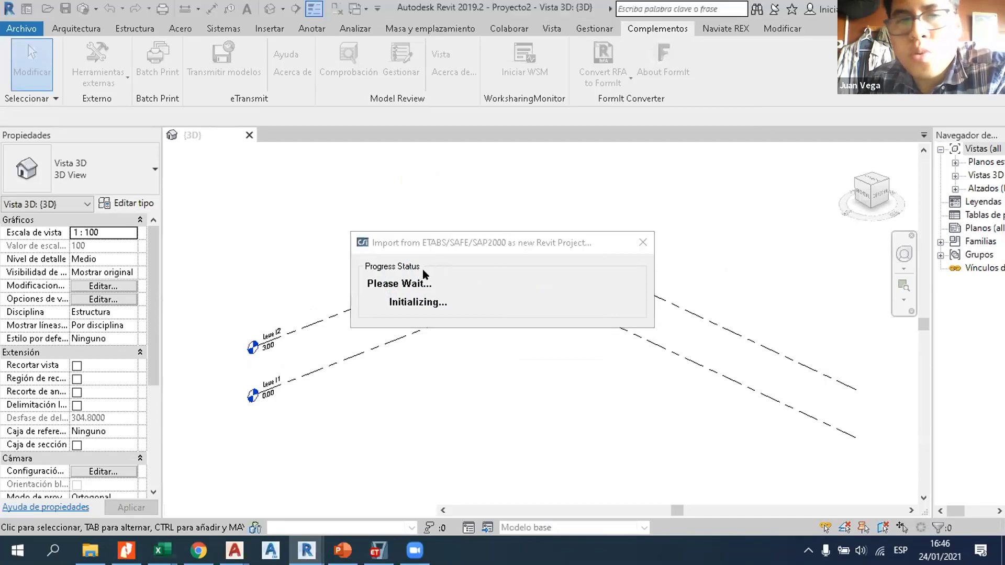
click(523, 321)
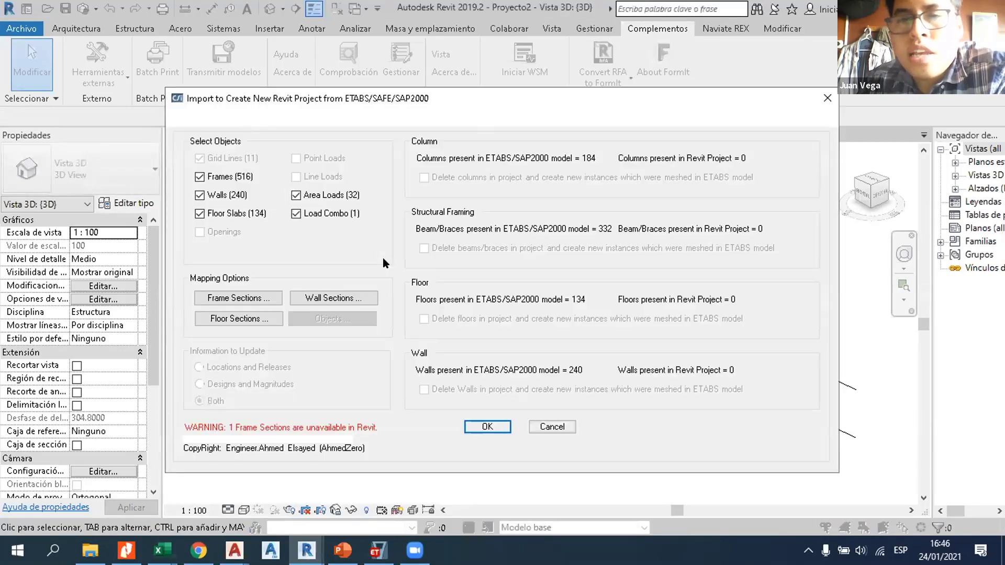
Step: Review and accept the column and beam section mapping, and run the import with frames, walls, floor slabs, area loads and load combo
drag(434, 99, 390, 45)
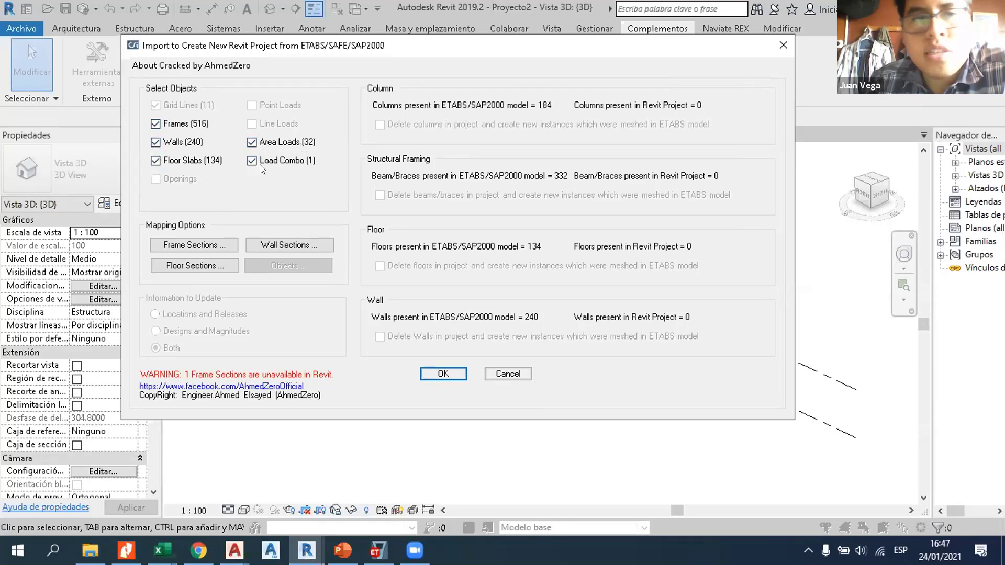
click(189, 242)
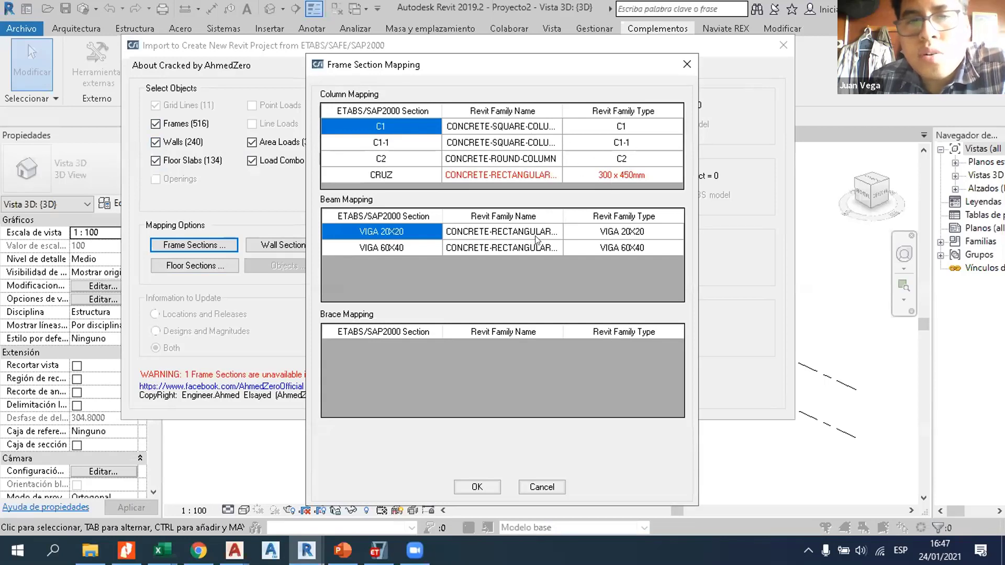
drag(533, 56, 528, 38)
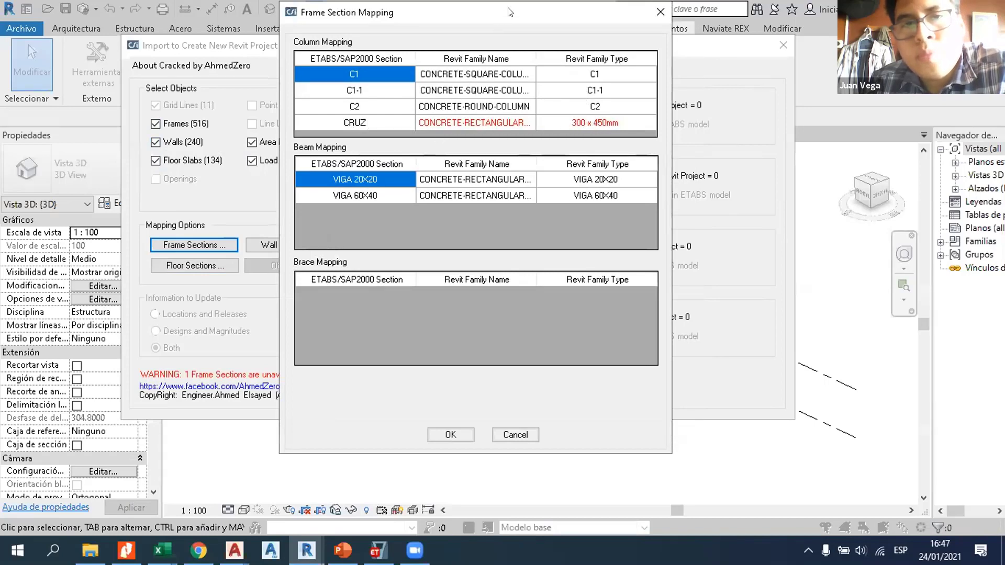
drag(501, 8, 507, 8)
click(469, 433)
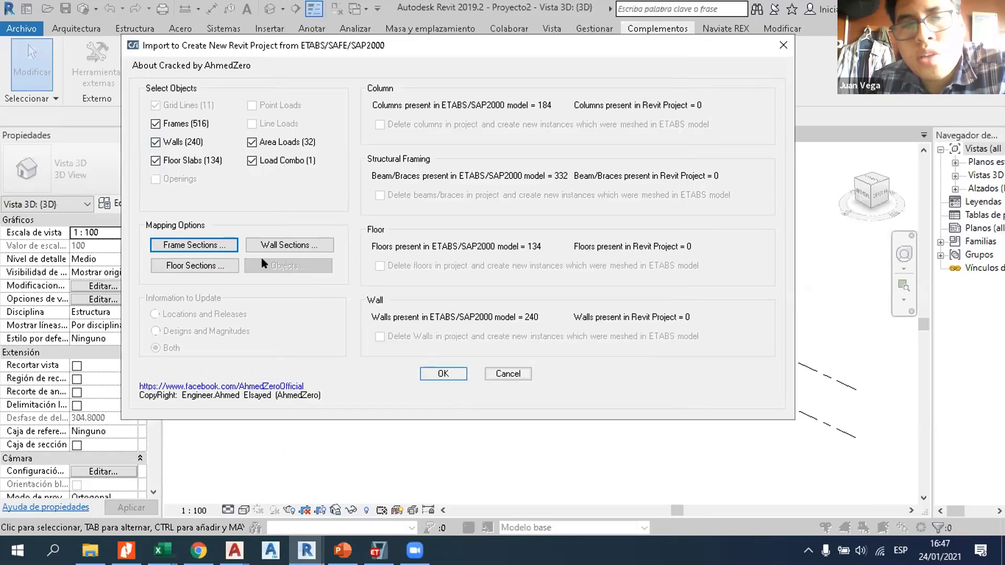
click(443, 373)
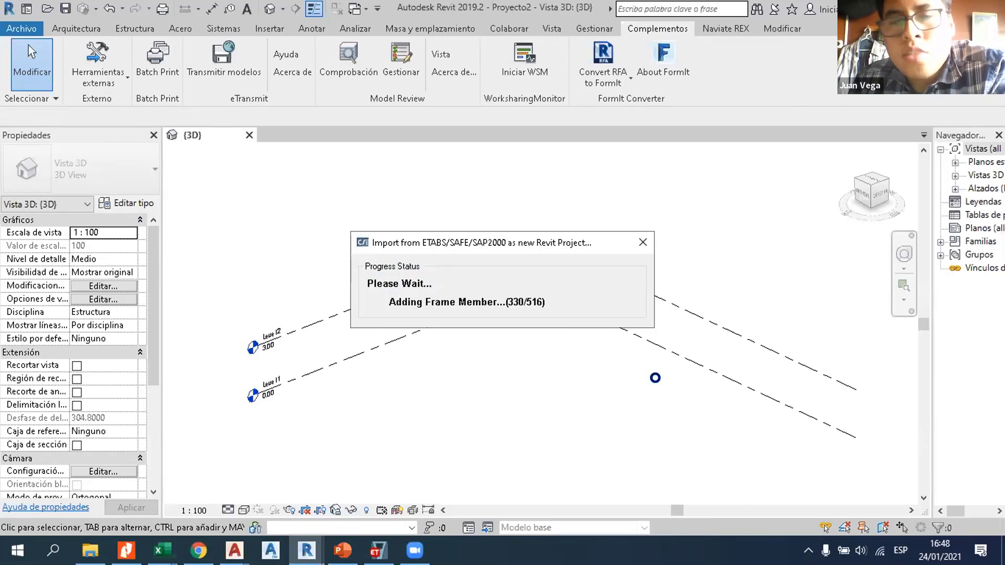
drag(468, 186, 471, 203)
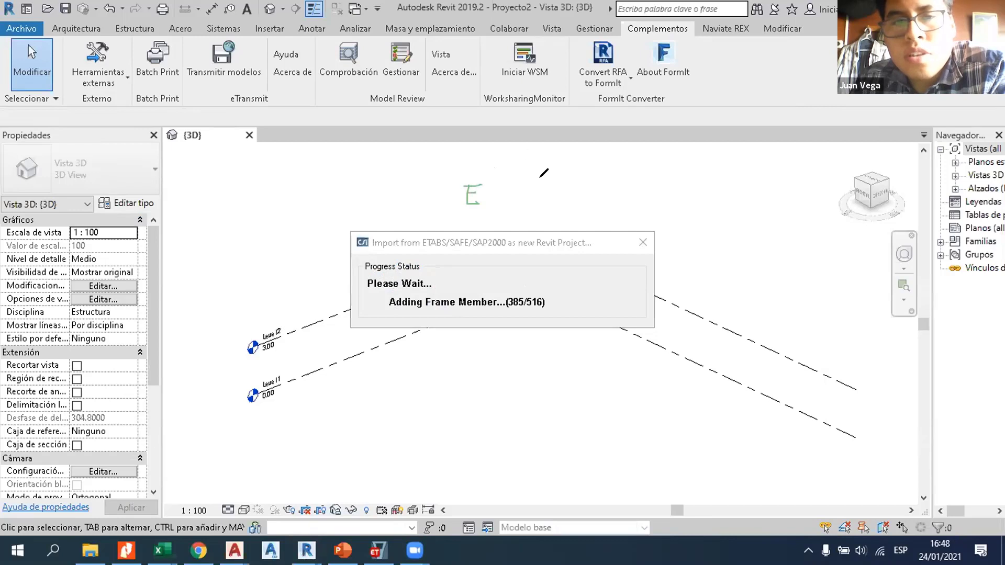
drag(491, 189, 570, 192)
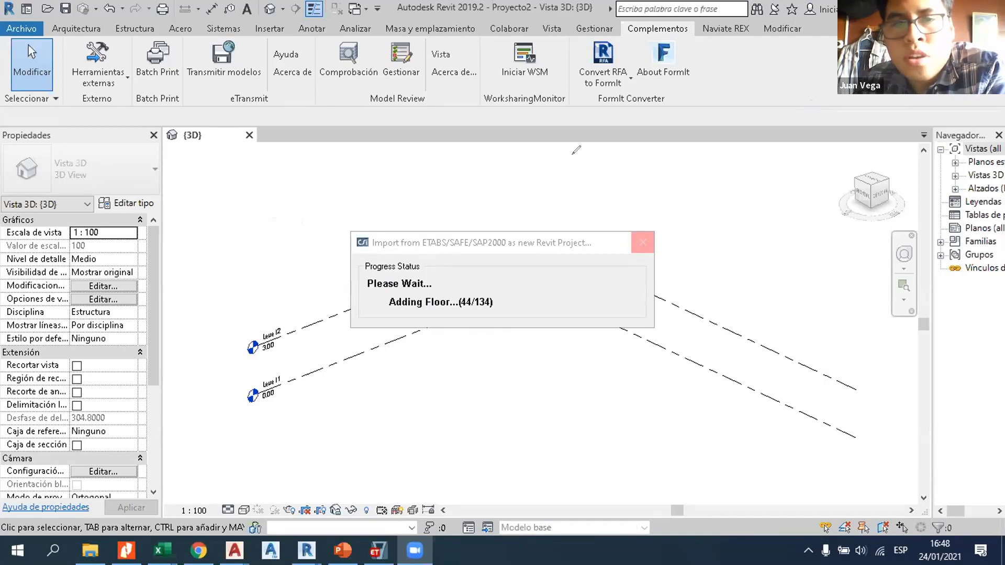
mouse_move(597, 184)
mouse_down()
mouse_move(589, 218)
mouse_move(607, 240)
mouse_up()
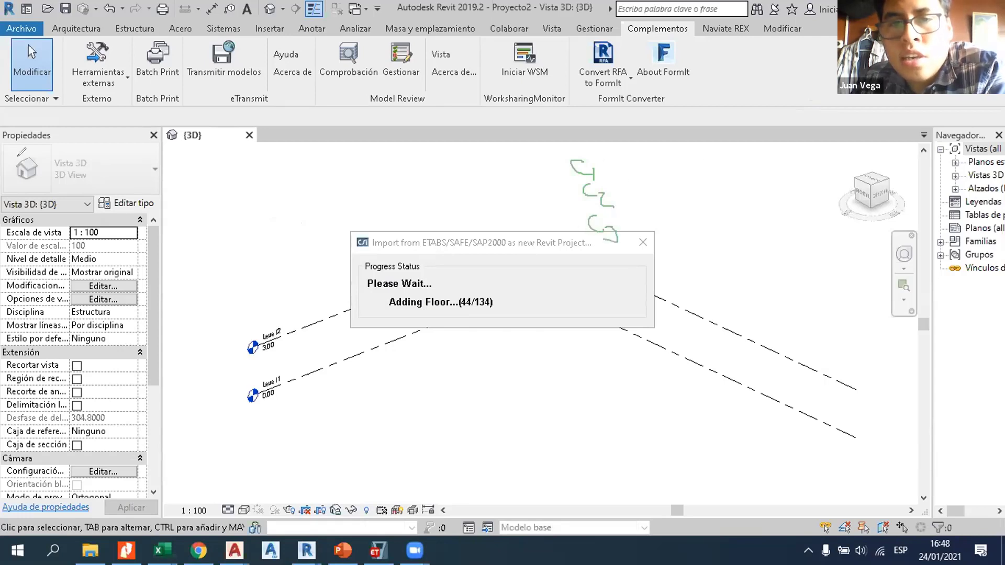
drag(64, 153, 68, 183)
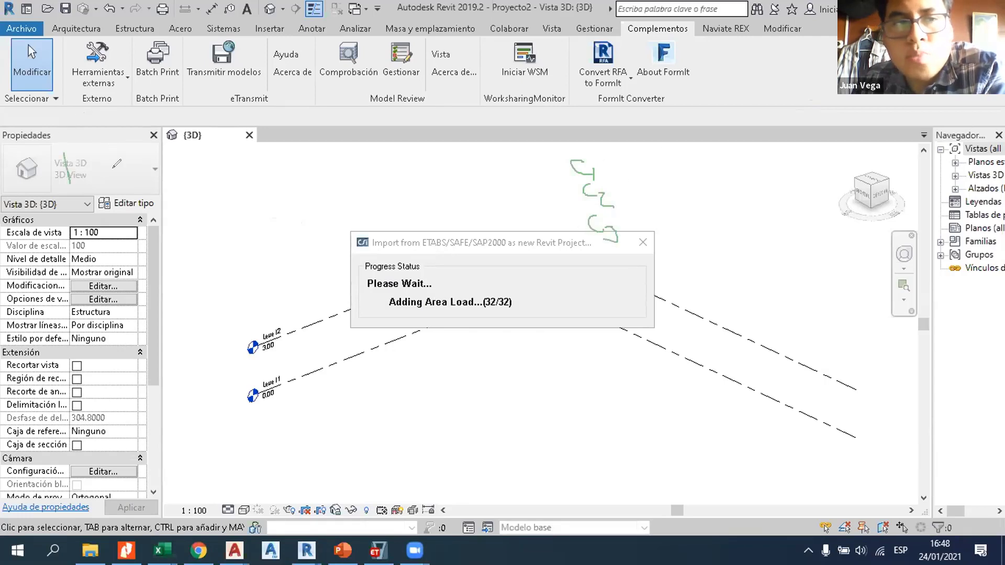
mouse_move(66, 146)
mouse_down()
mouse_move(86, 177)
mouse_move(97, 158)
mouse_up()
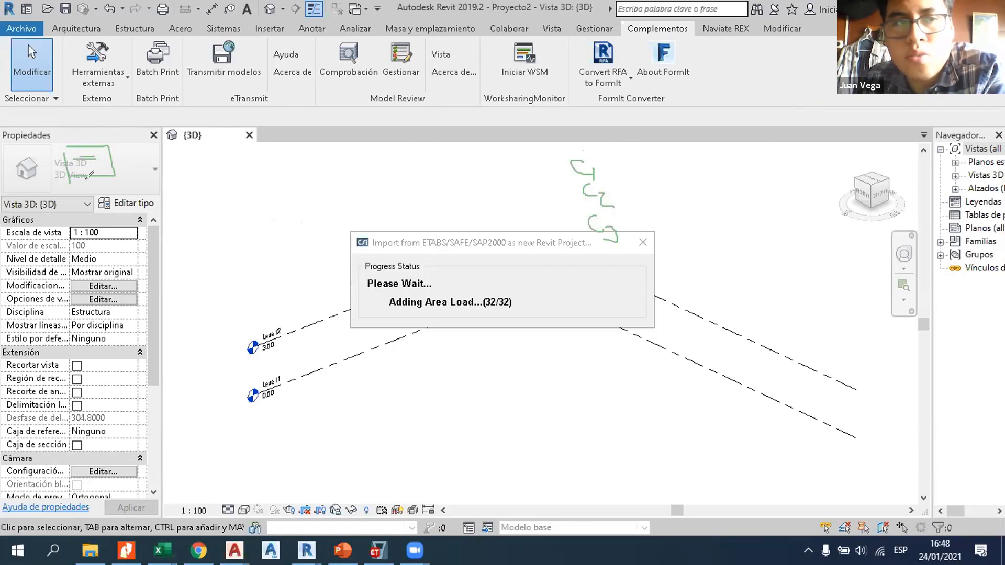
mouse_move(594, 176)
mouse_down()
mouse_move(628, 160)
mouse_move(666, 163)
mouse_up()
mouse_move(624, 200)
mouse_down()
mouse_move(665, 200)
mouse_move(679, 214)
mouse_move(664, 242)
mouse_move(683, 239)
mouse_up()
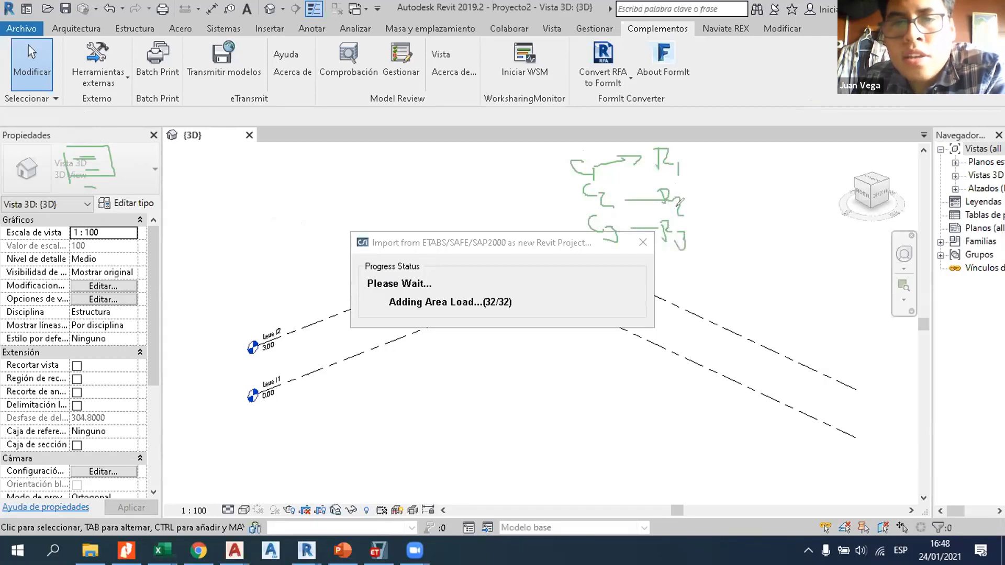
drag(627, 146, 675, 145)
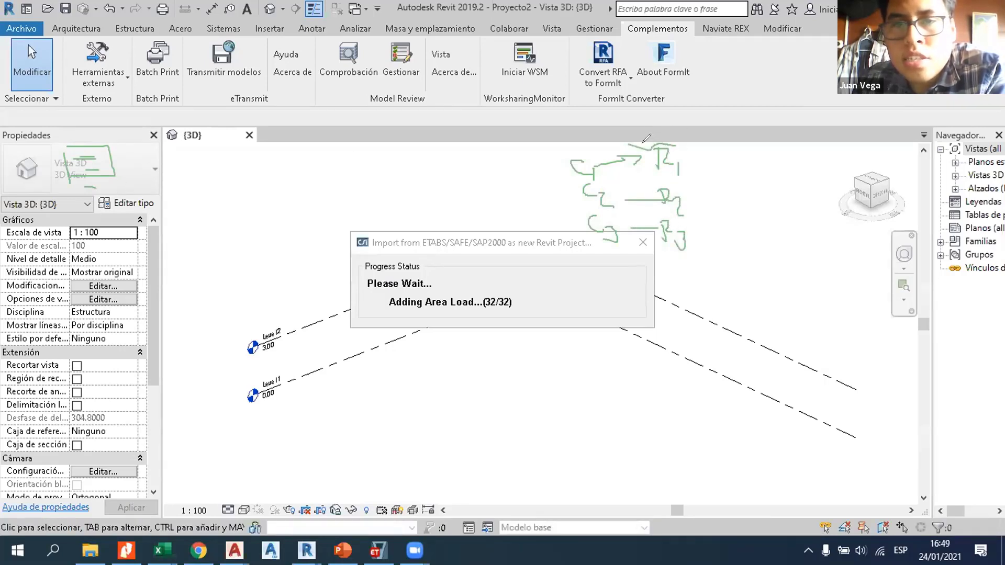
mouse_move(646, 139)
mouse_down()
mouse_move(676, 168)
mouse_move(641, 156)
mouse_move(566, 157)
mouse_move(599, 150)
mouse_move(596, 163)
mouse_up()
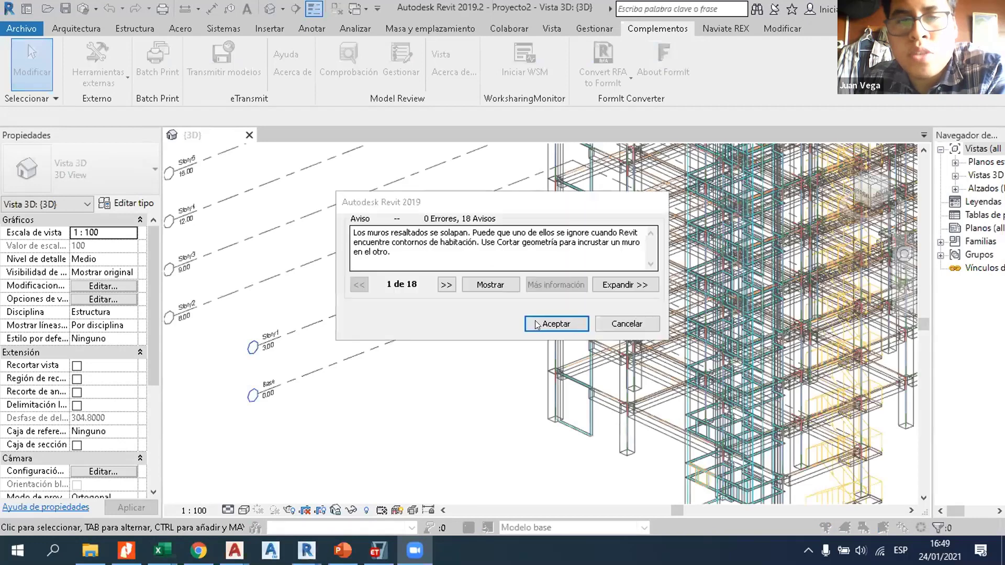
Step: Accept the overlapping-wall warnings and acknowledge the completed data transfer
key(Return)
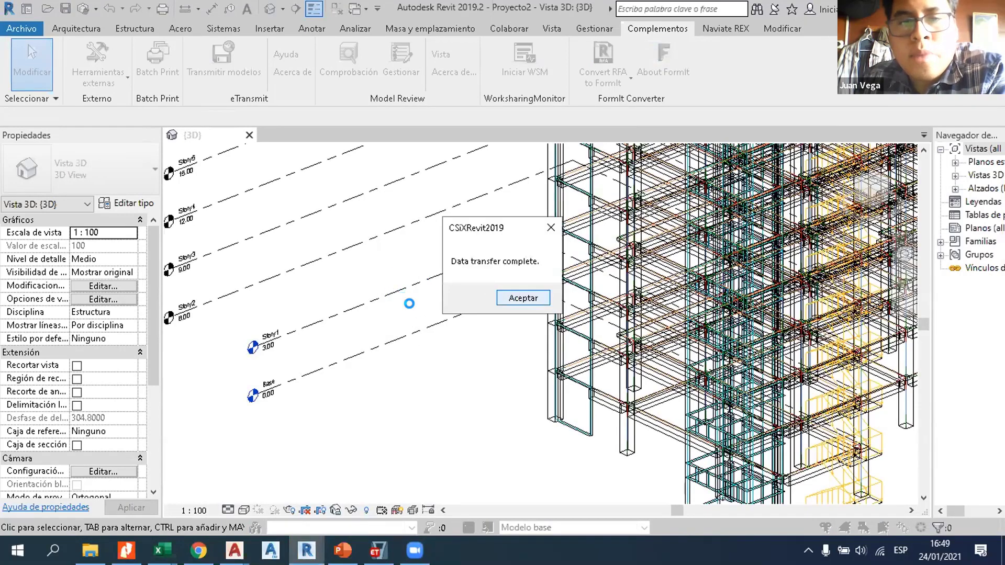
key(Return)
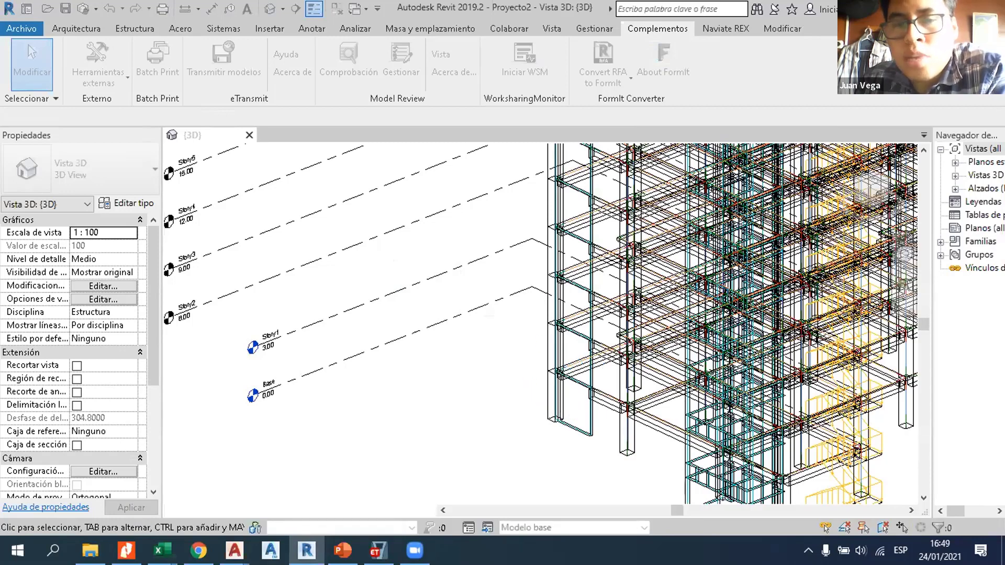
Step: Switch to ETABS, look over the available model export formats, and return to Revit
key(alt+Tab)
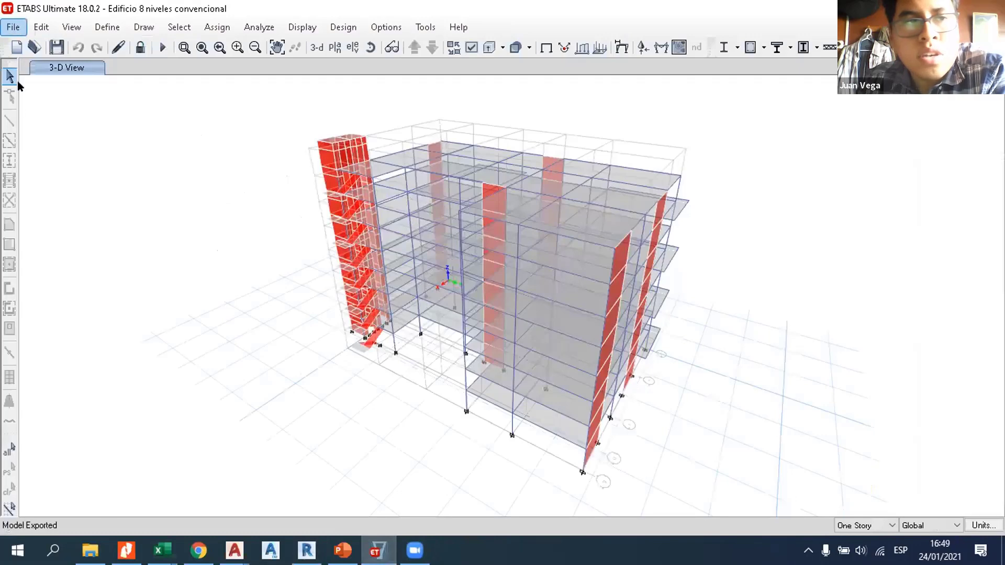
click(13, 26)
mouse_move(108, 171)
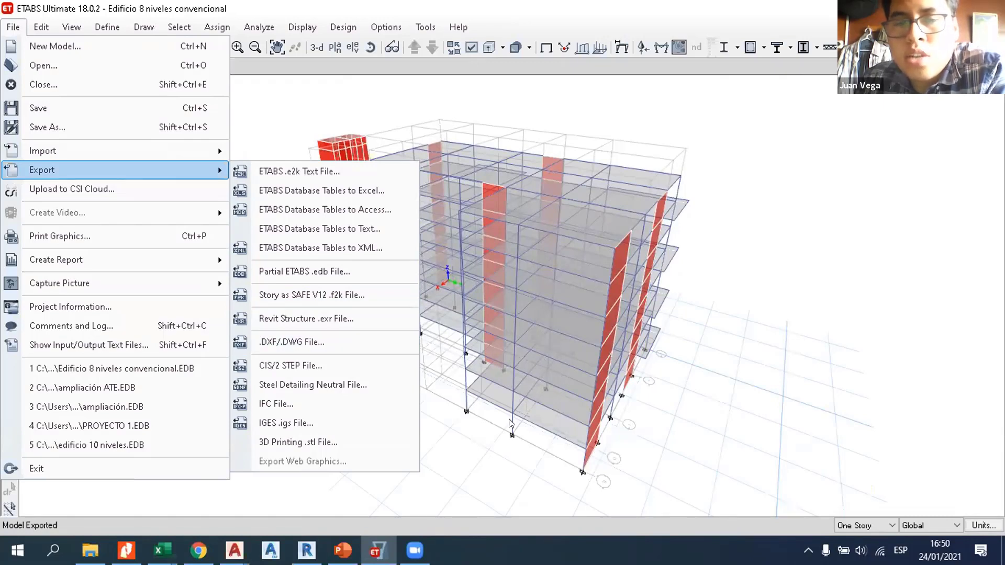
click(803, 348)
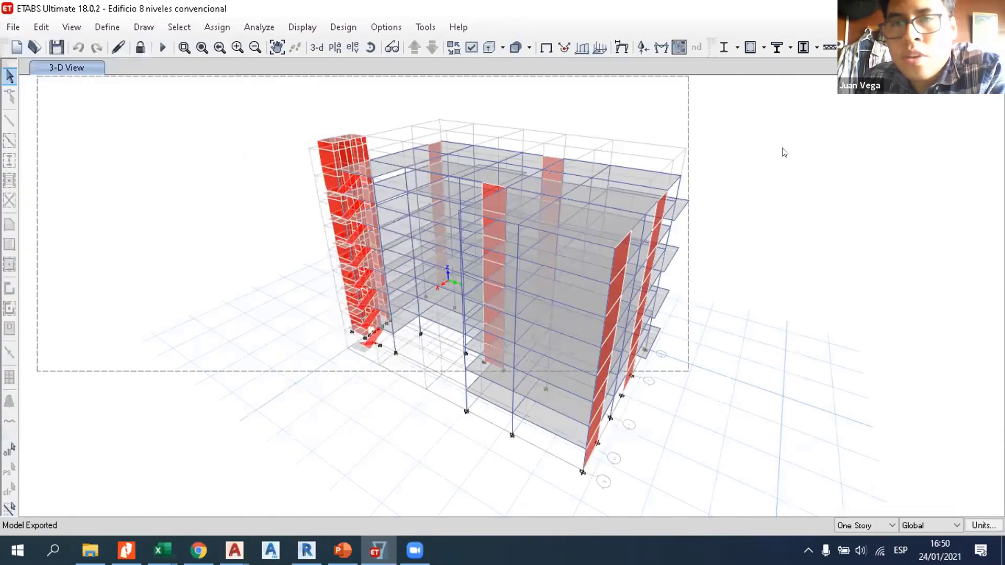
drag(734, 228, 733, 227)
key(ctrl+shift+c)
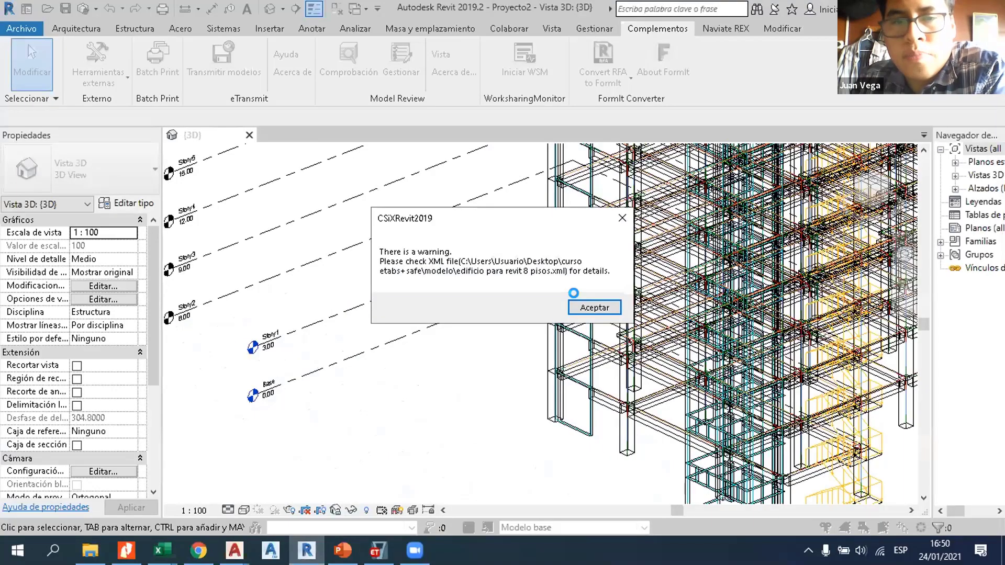
Step: Dismiss the import's XML file warning and view the whole imported eight-storey building in 3D
click(575, 307)
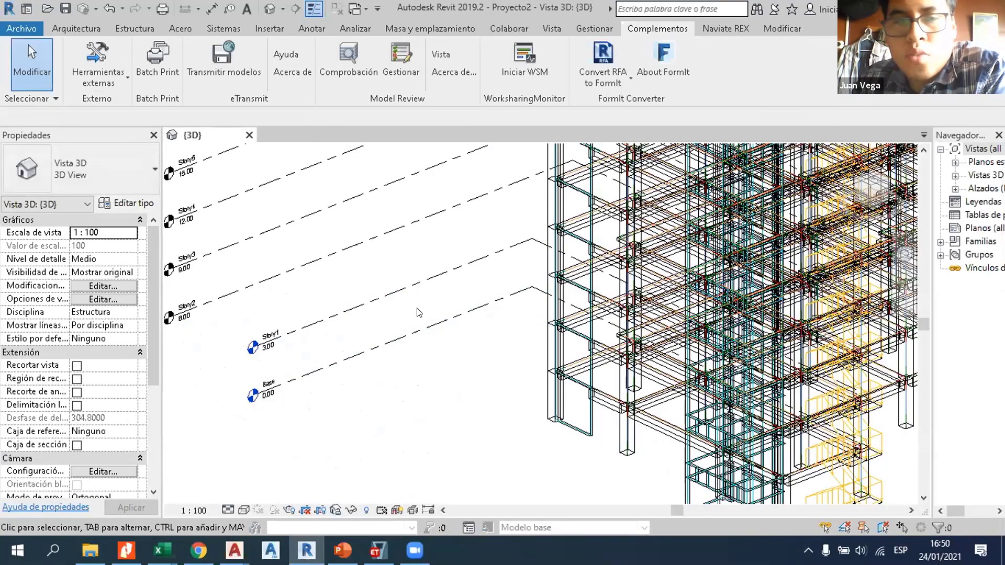
scroll(384, 314, down, 4)
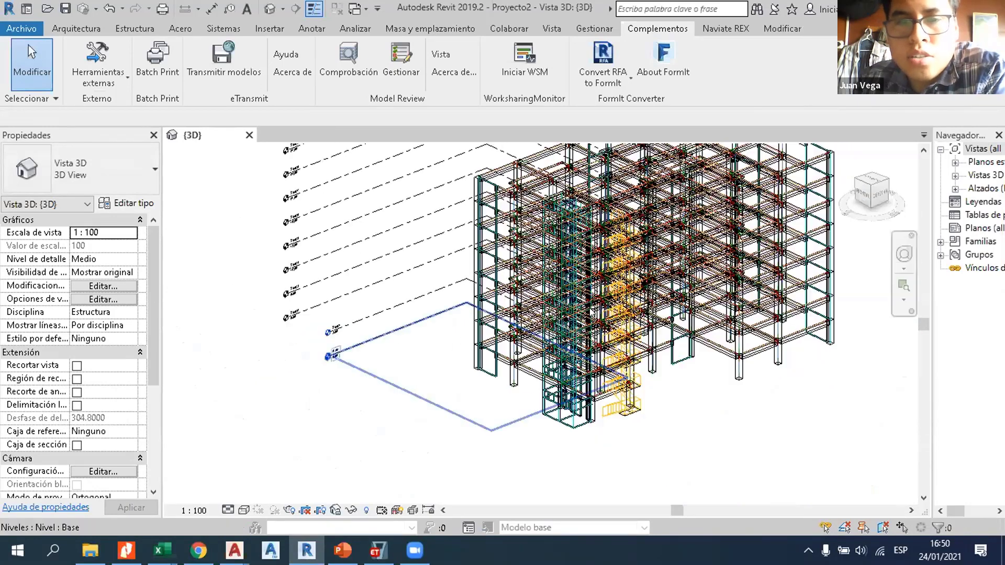
scroll(366, 371, down, 1)
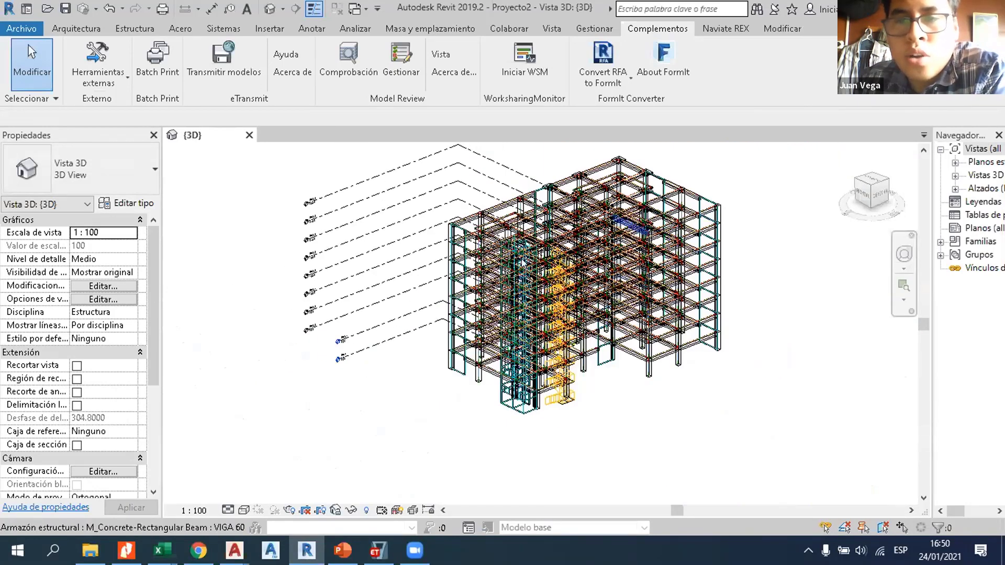
scroll(430, 243, up, 1)
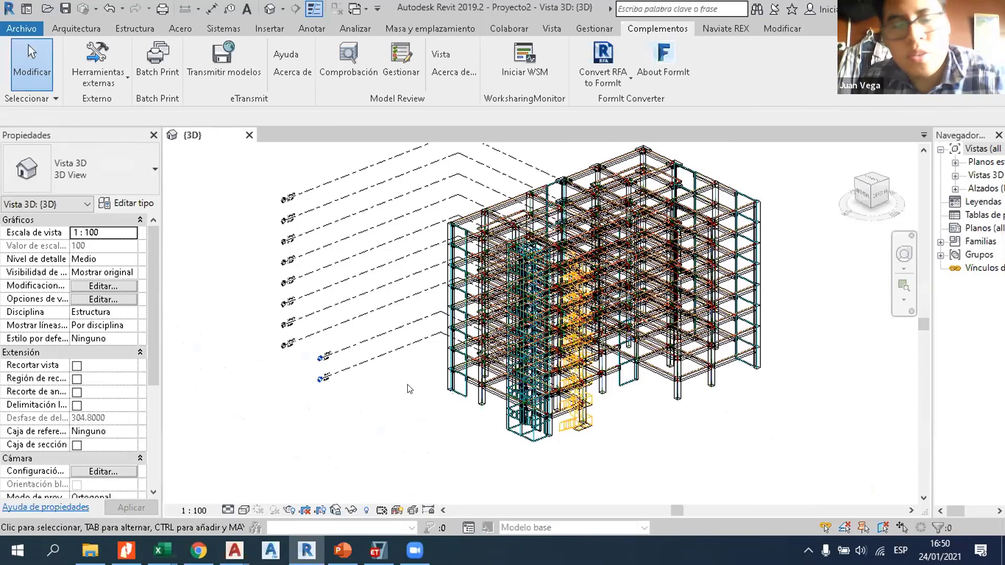
Step: Hide all analytical model categories in the 3D view through the visibility/graphics overrides
key(v)
key(g)
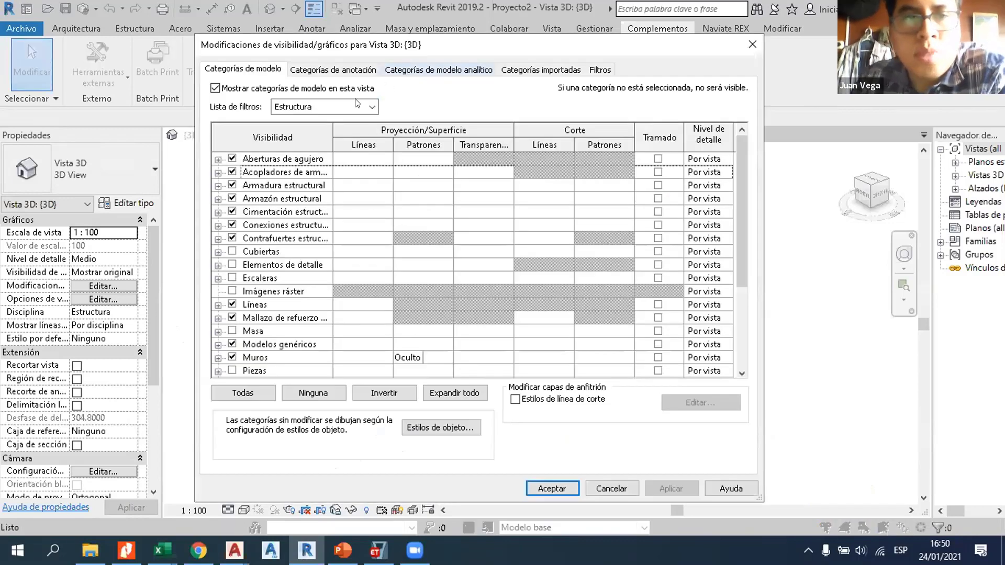
click(439, 69)
click(215, 88)
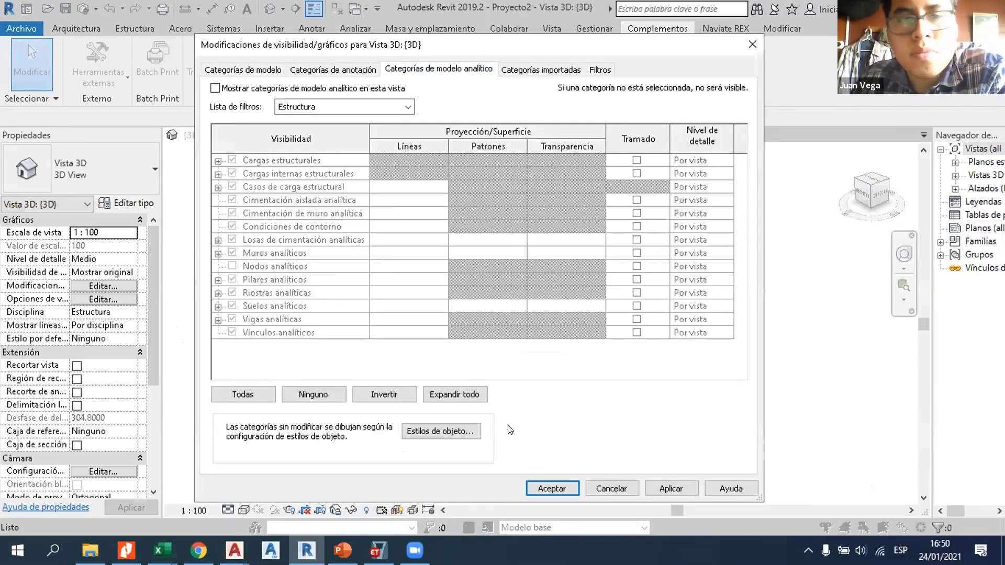
click(552, 494)
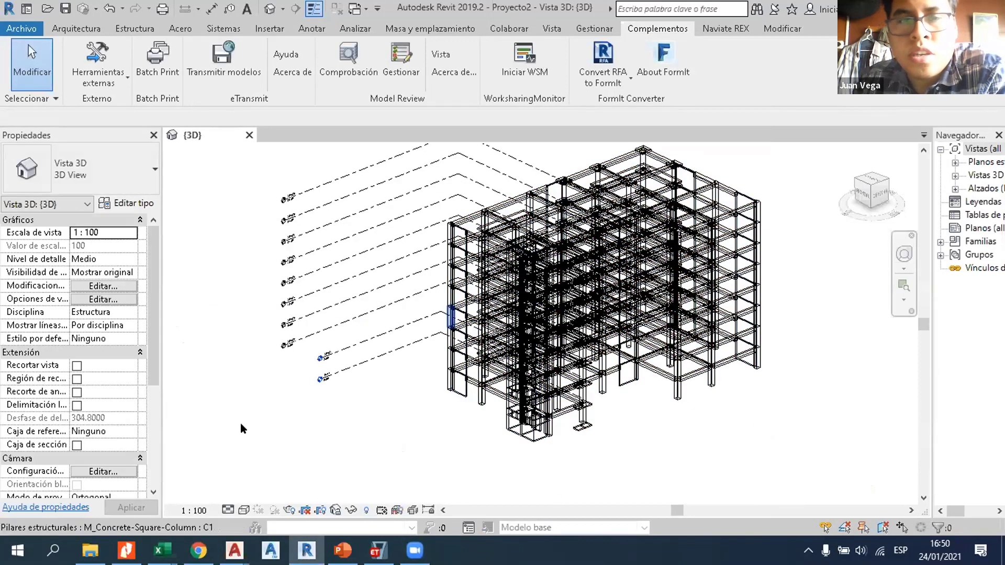
Step: Set the 3D view's visual style to Colores coherentes
click(243, 510)
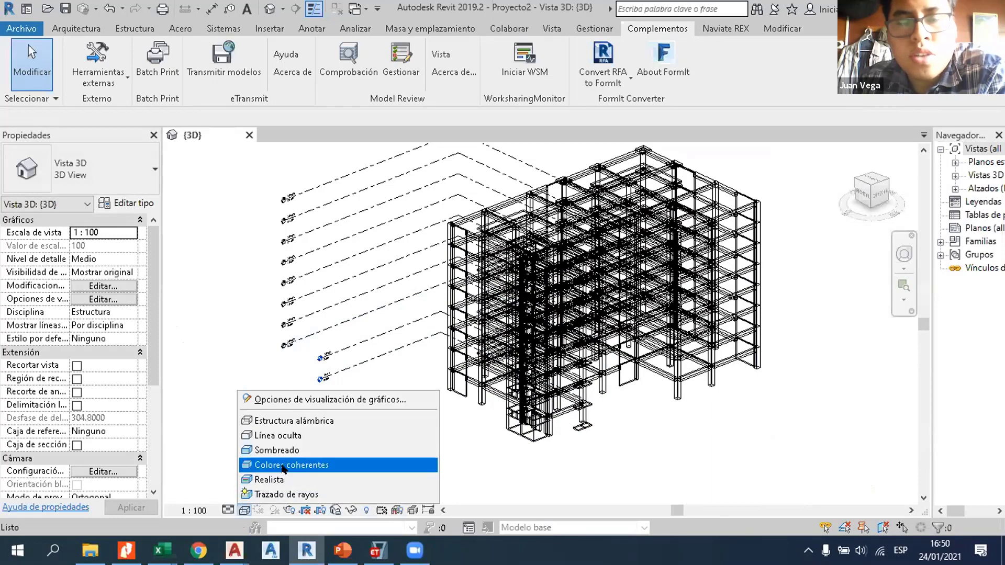
click(293, 462)
click(516, 235)
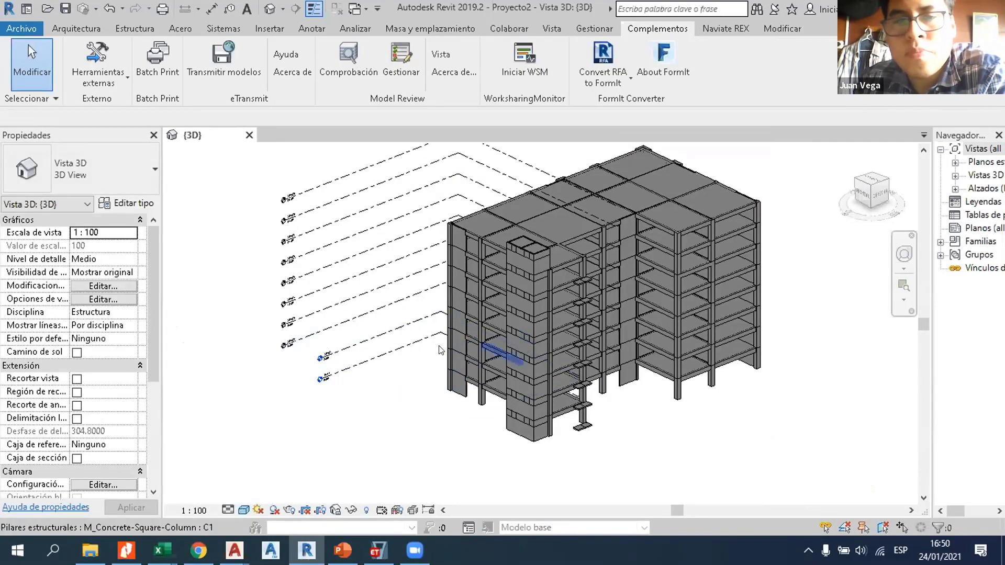
Step: Inspect the type properties of the ground-floor C1 column at the building's inner corner, checking its section dimension, and close them without changes
scroll(624, 342, down, 2)
scroll(610, 408, up, 2)
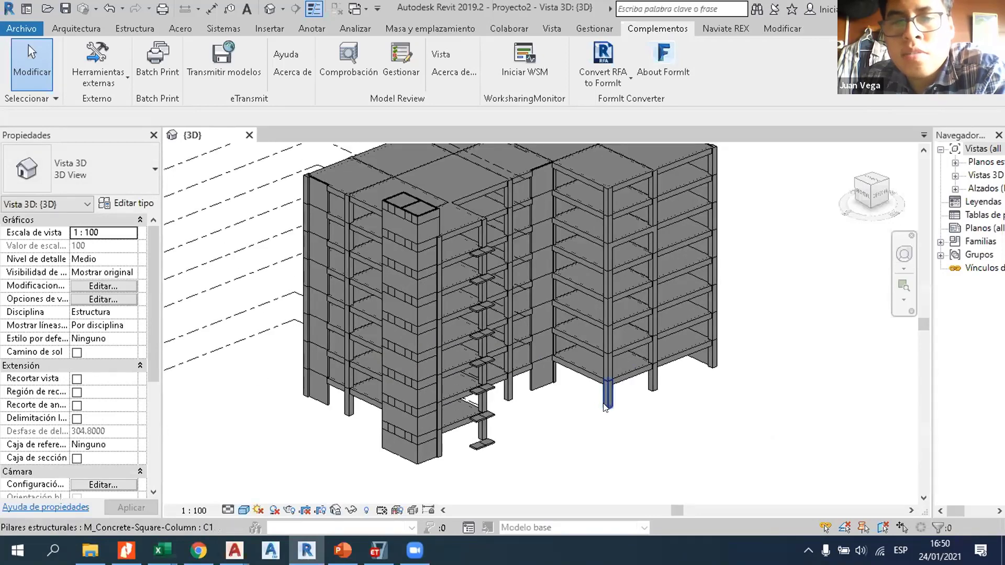
scroll(608, 402, up, 3)
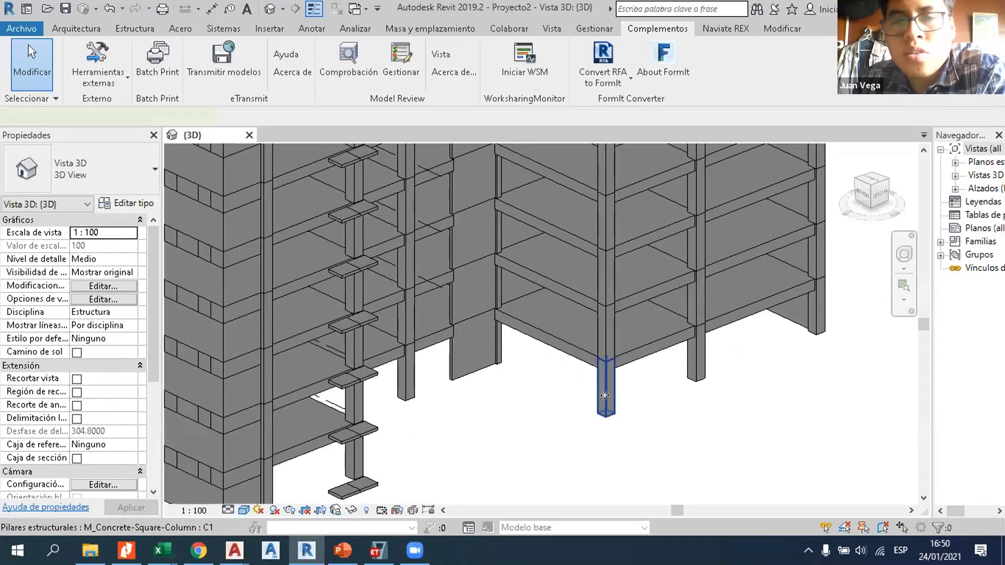
click(605, 395)
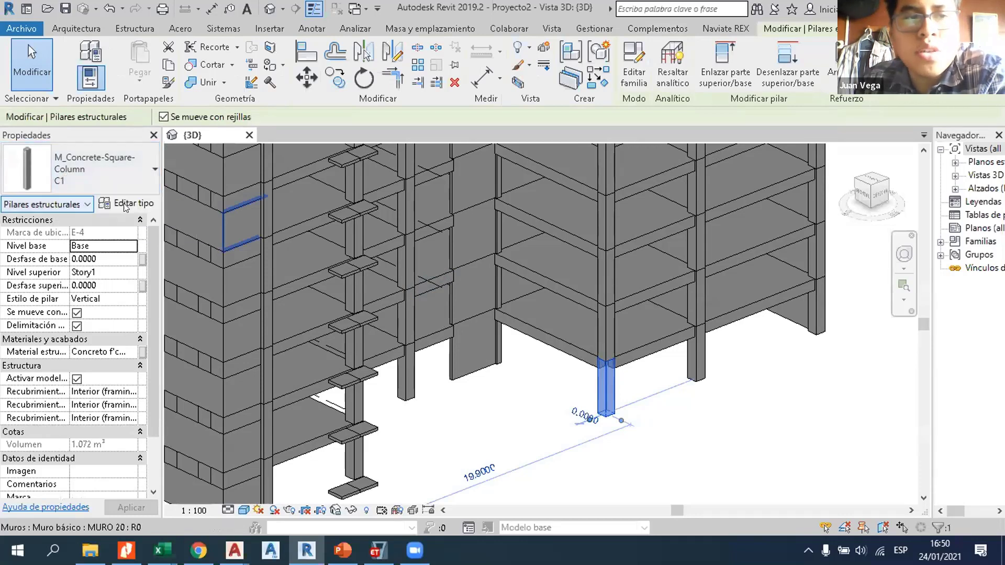
click(127, 204)
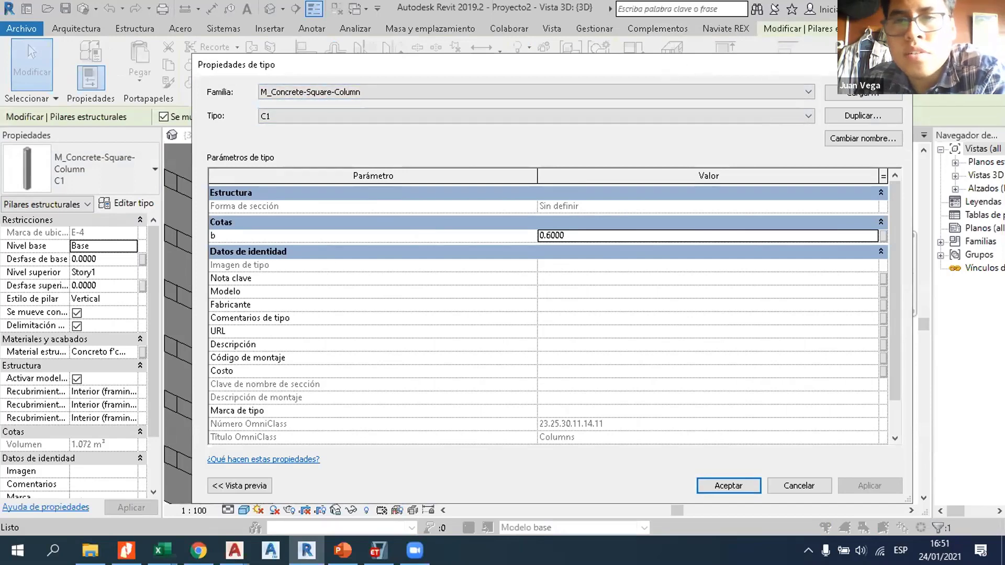
drag(738, 58, 638, 41)
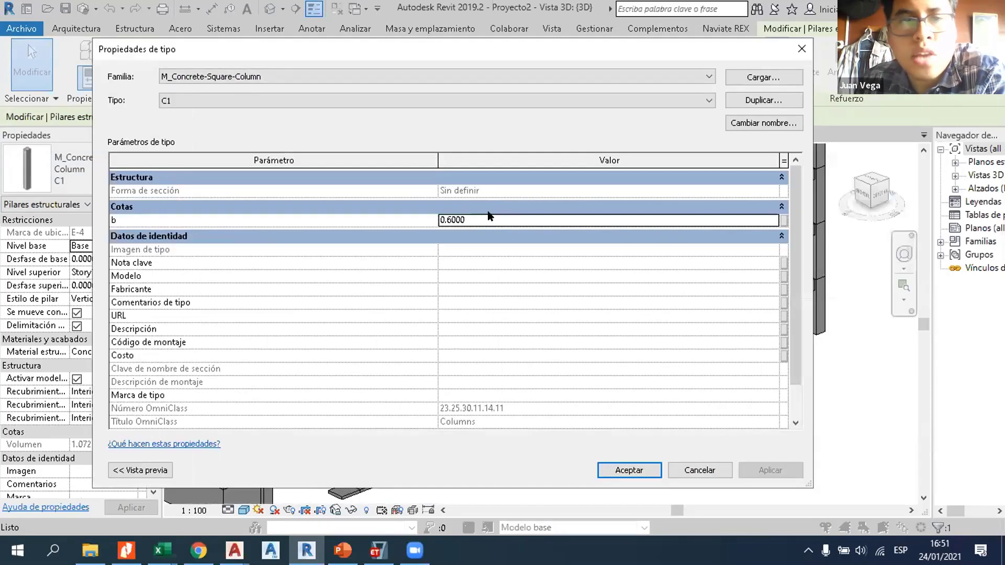
click(800, 50)
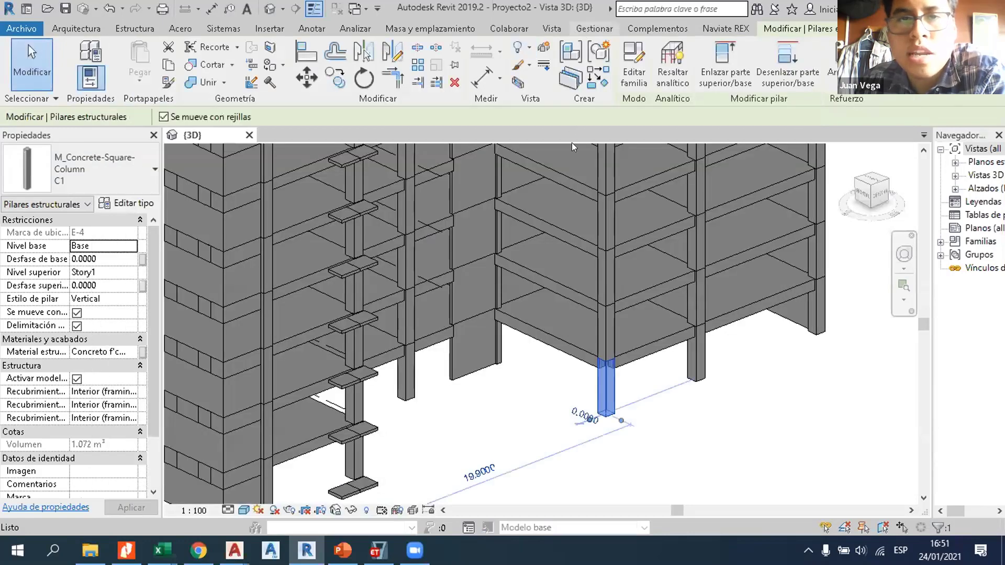
click(534, 352)
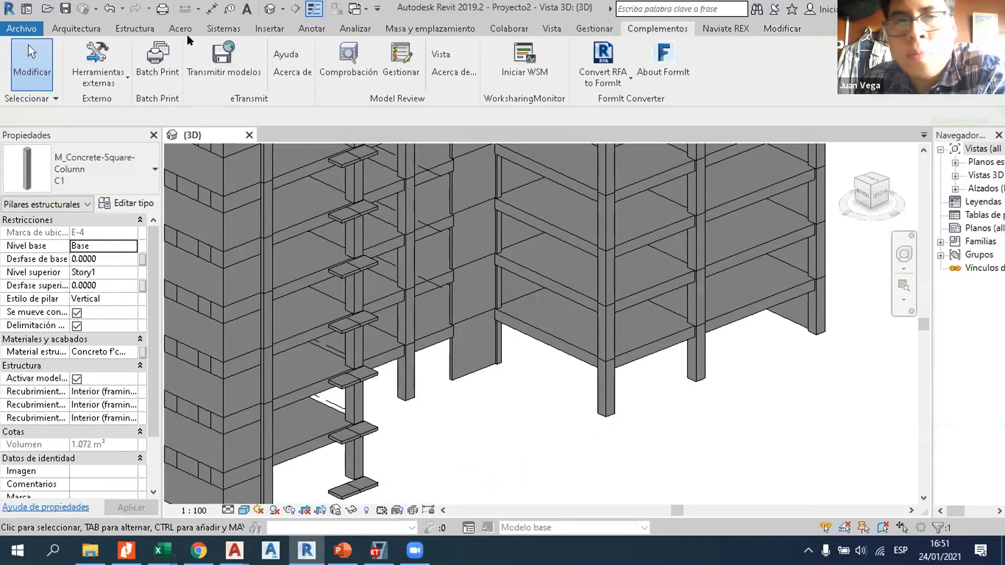
Step: Select all C1 columns visible in the view, look through the available column types, and clear the selection without changing the type
click(272, 28)
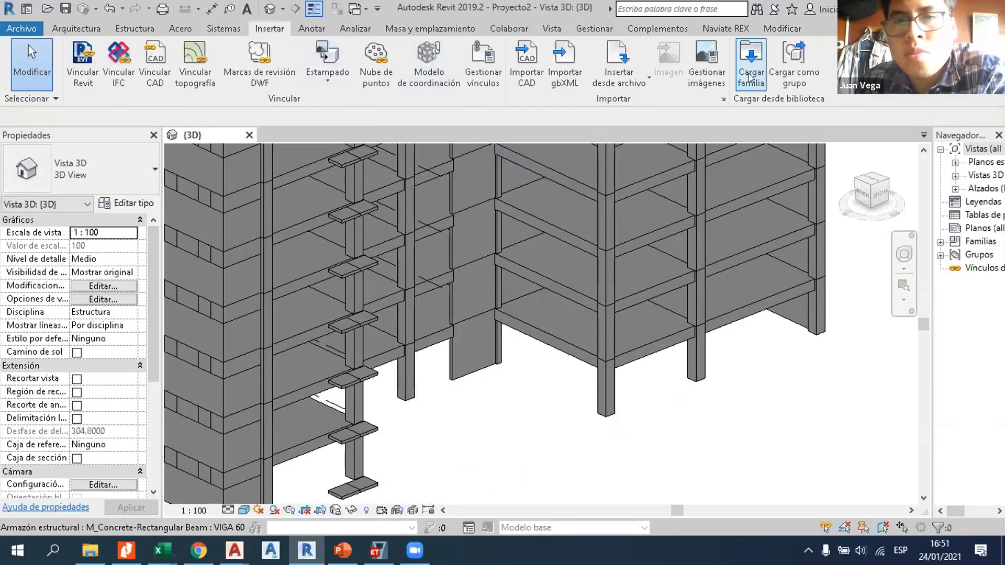
right_click(605, 392)
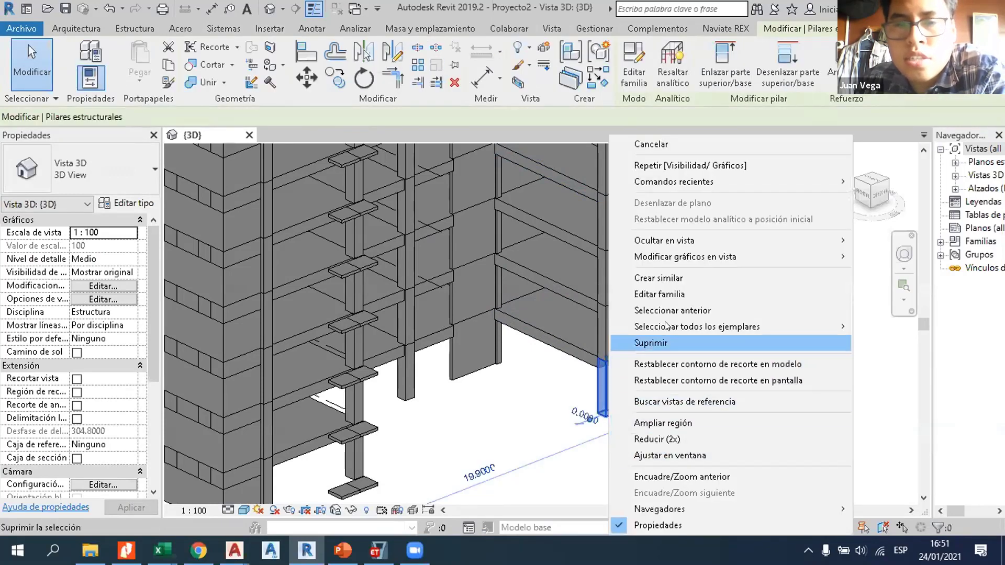
mouse_move(675, 327)
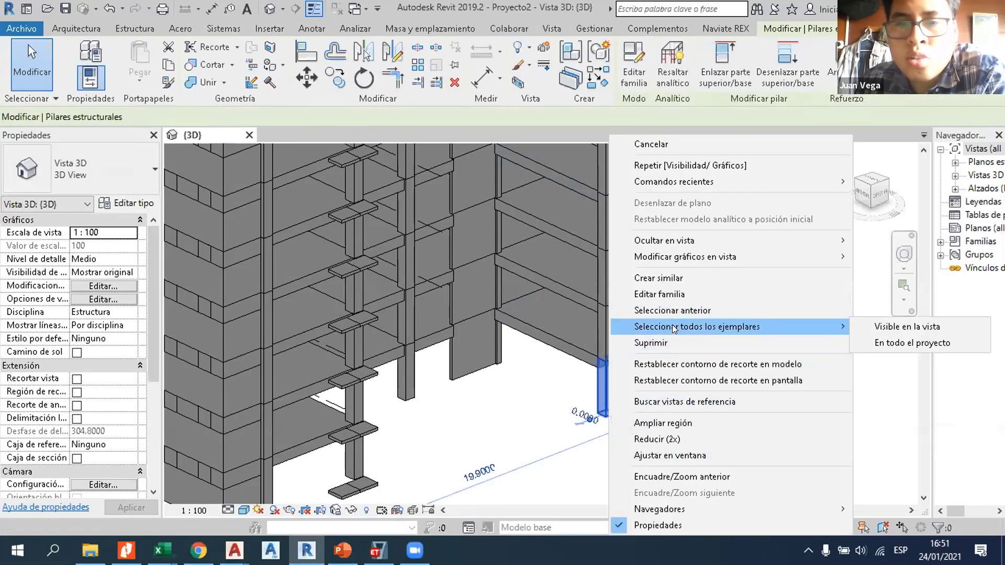
click(906, 326)
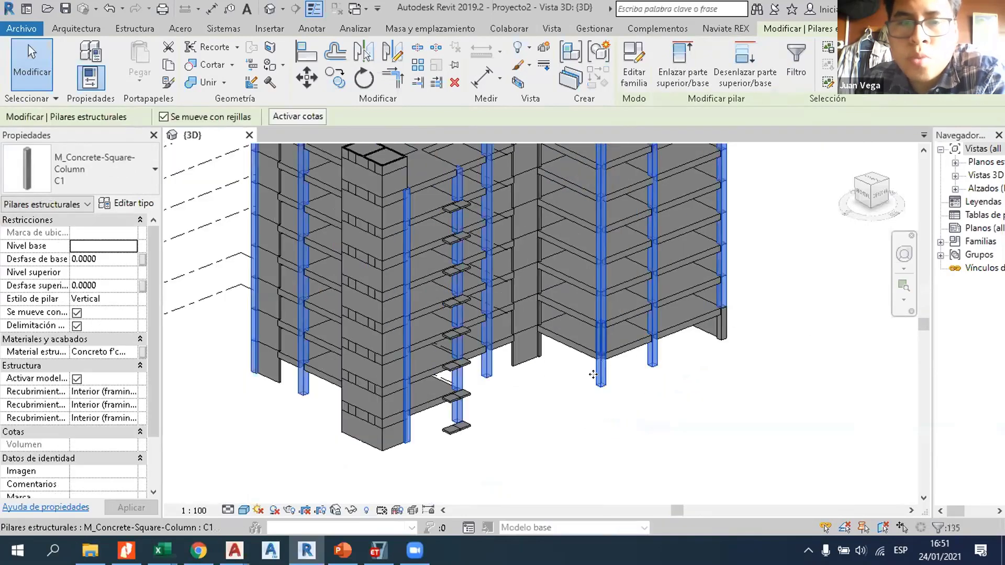
click(99, 168)
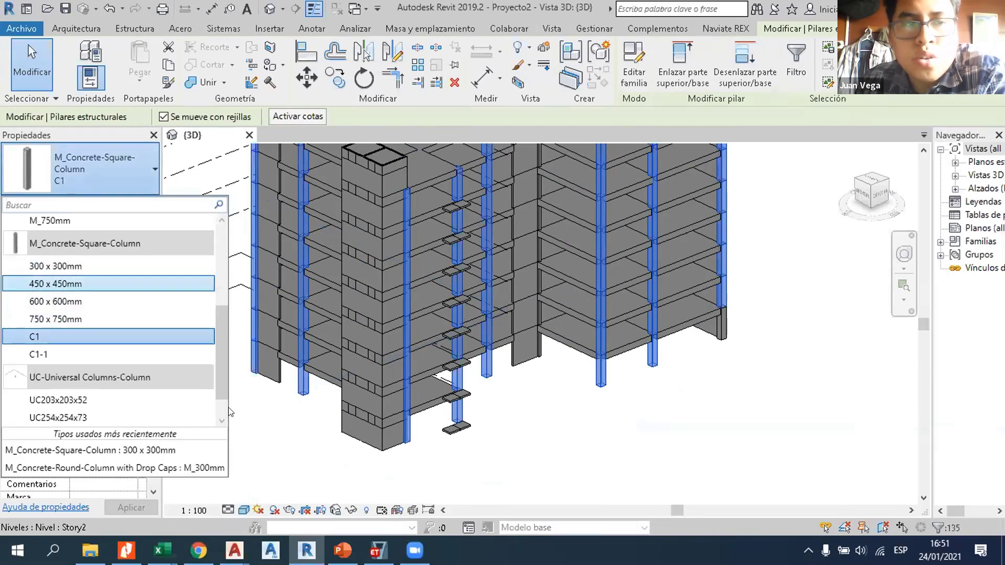
click(544, 413)
Step: View the imported building from its opposite side and compare its columns, walls and slabs with the ETABS model, ending back in Revit
scroll(469, 432, down, 1)
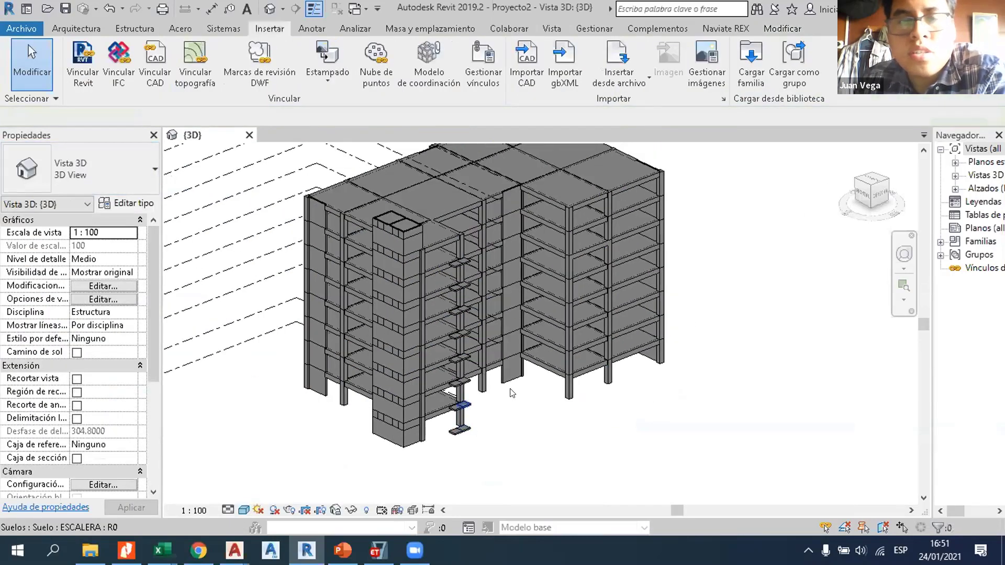
shift+middle_drag(605, 388, 498, 295)
scroll(448, 392, up, 3)
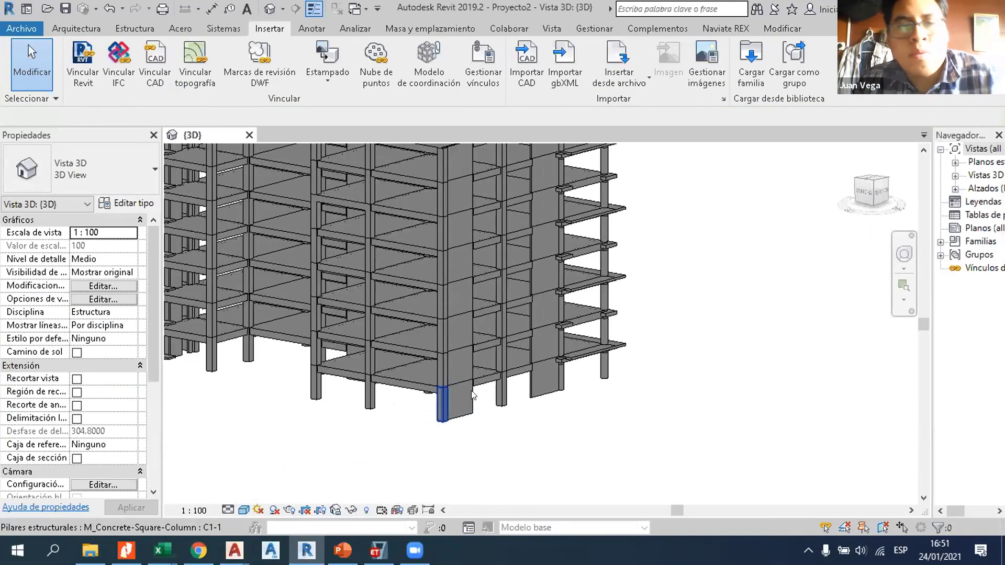
scroll(466, 400, down, 3)
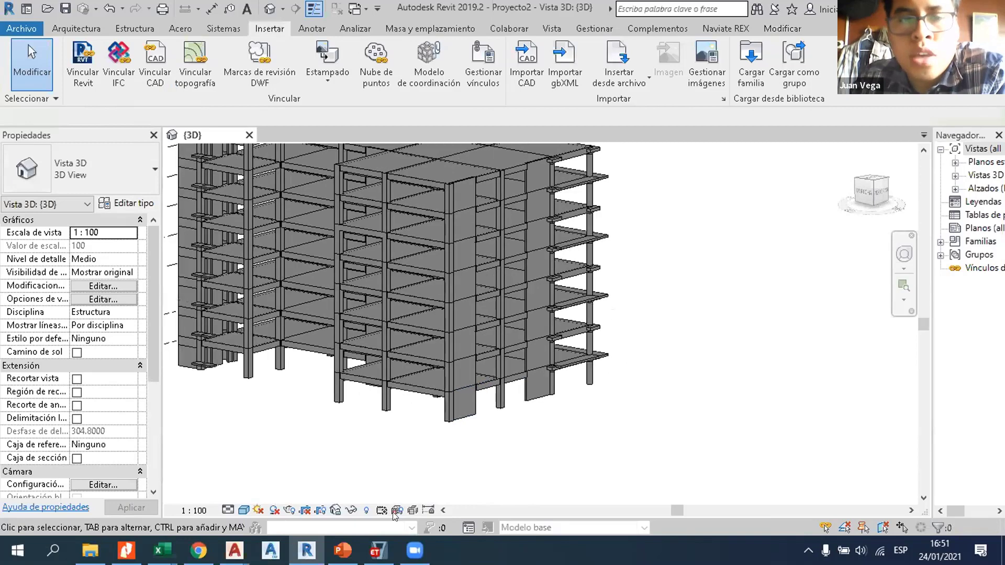
click(376, 540)
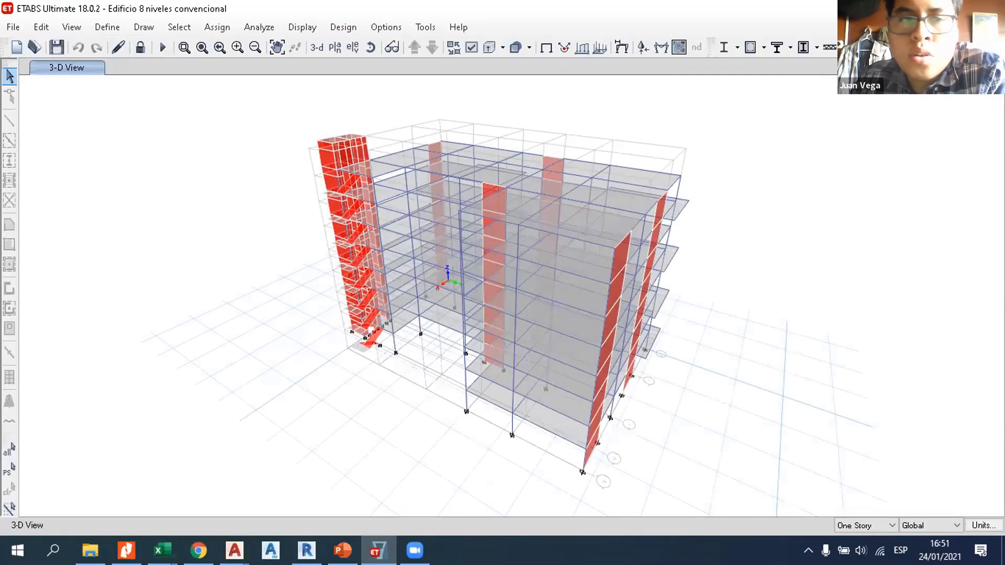
key(alt+Tab)
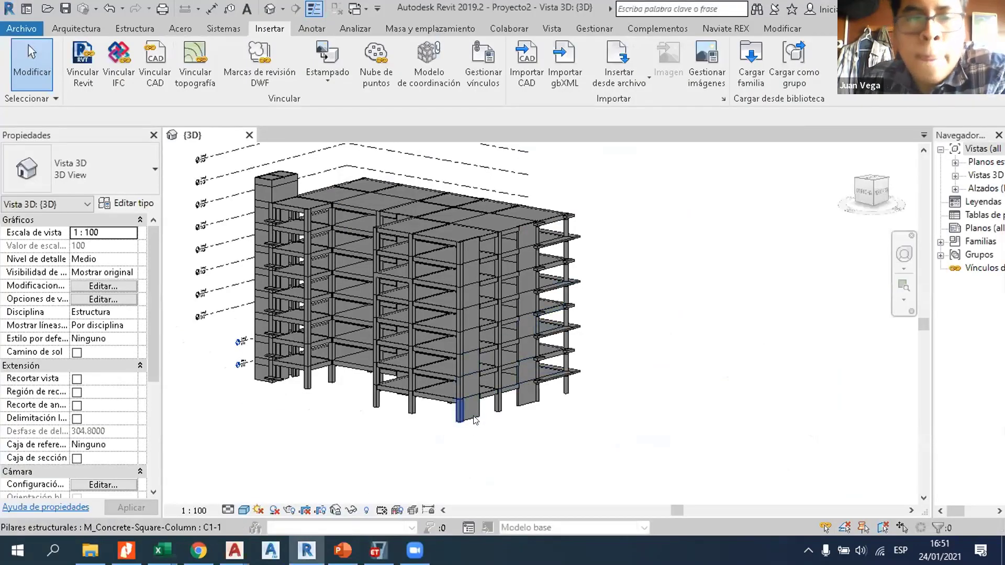
click(378, 550)
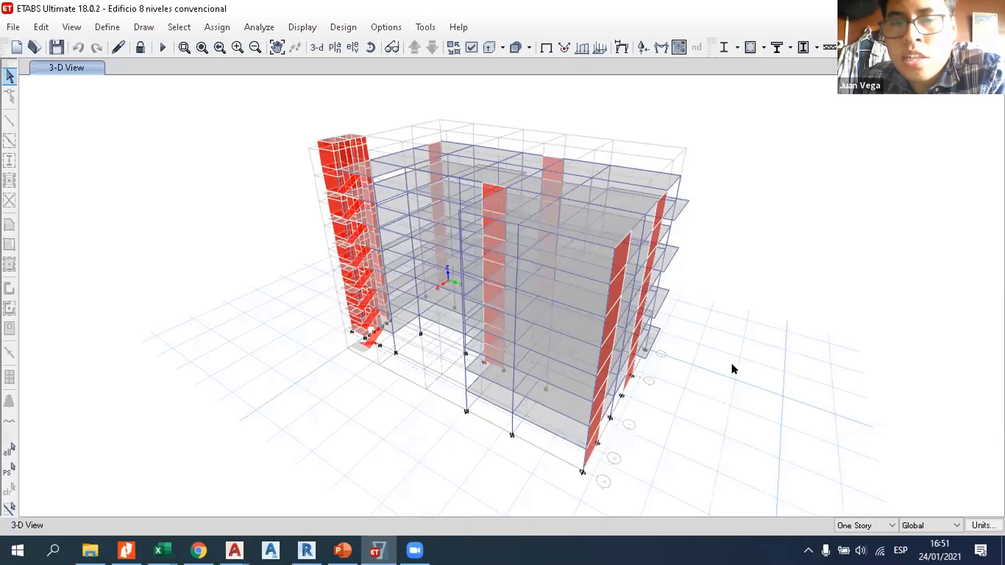
key(alt+Tab)
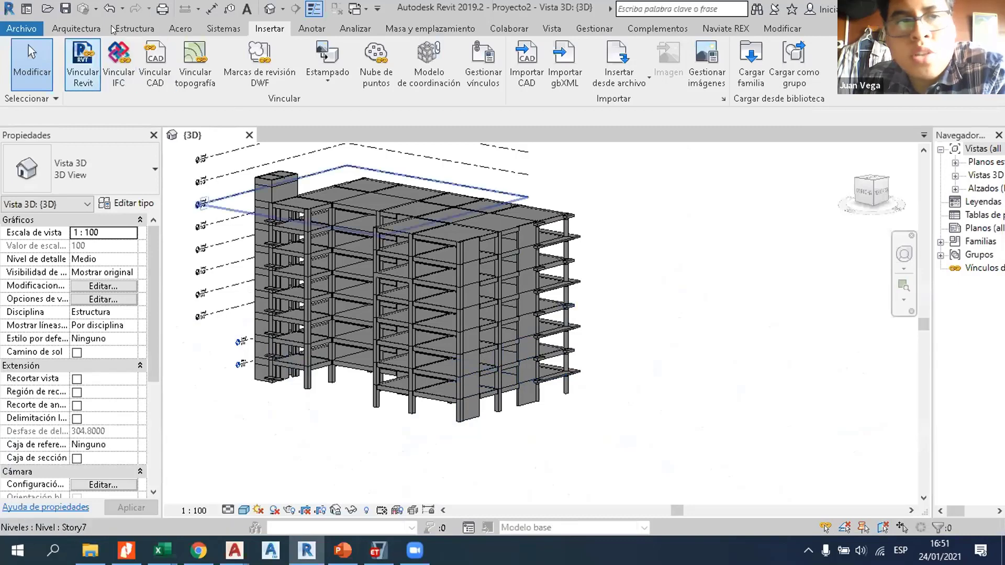
Step: Start reinforcing a ground-floor C1 column, examine the rebar insertion methods and free-form distribution types, and exit without placing bars
click(134, 28)
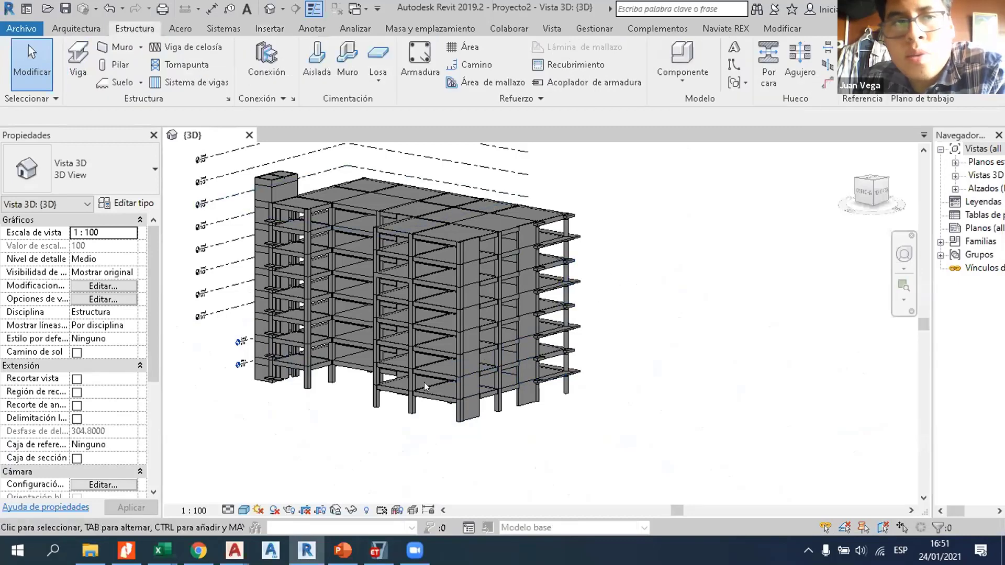
scroll(409, 422, up, 4)
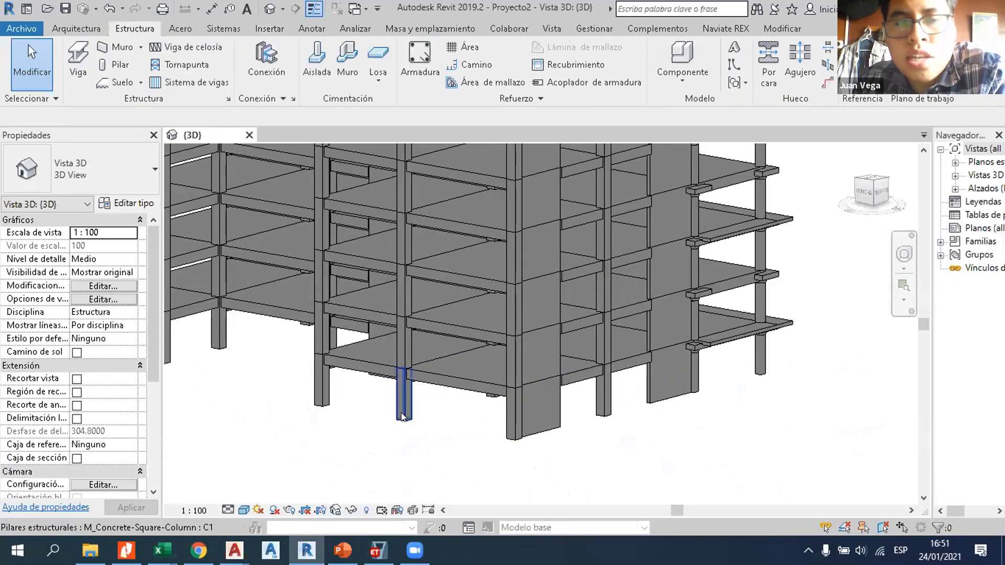
click(404, 398)
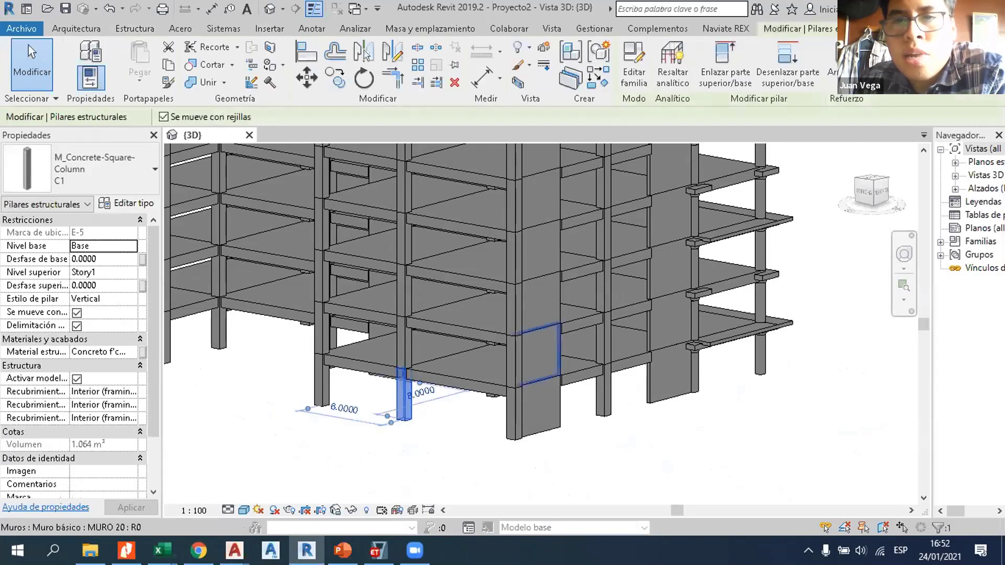
click(831, 62)
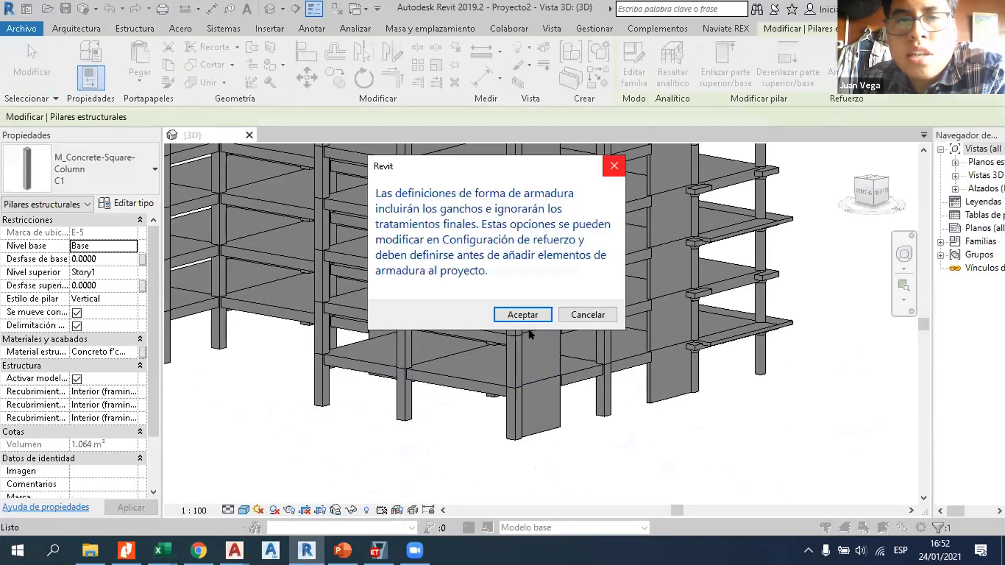
click(522, 315)
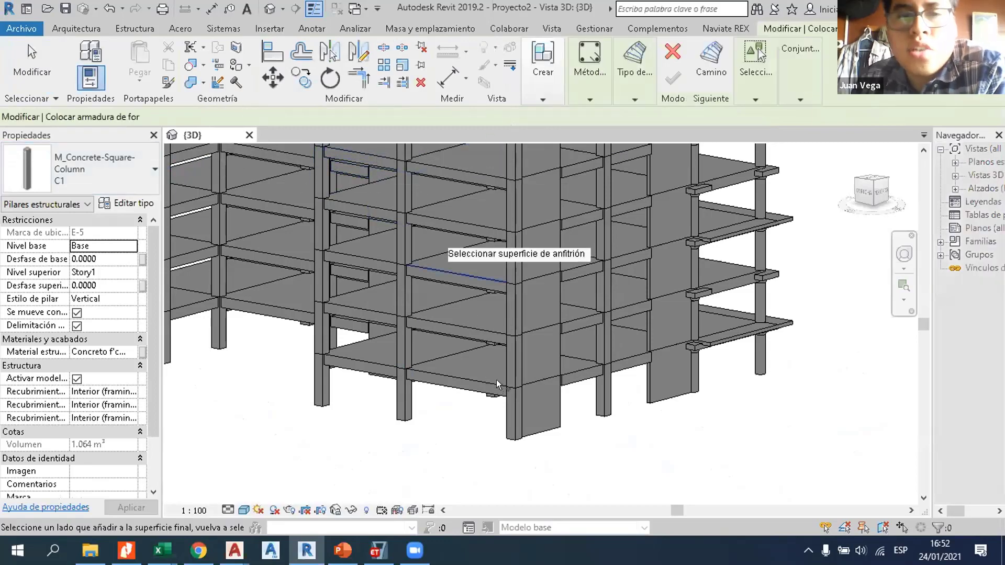
click(593, 85)
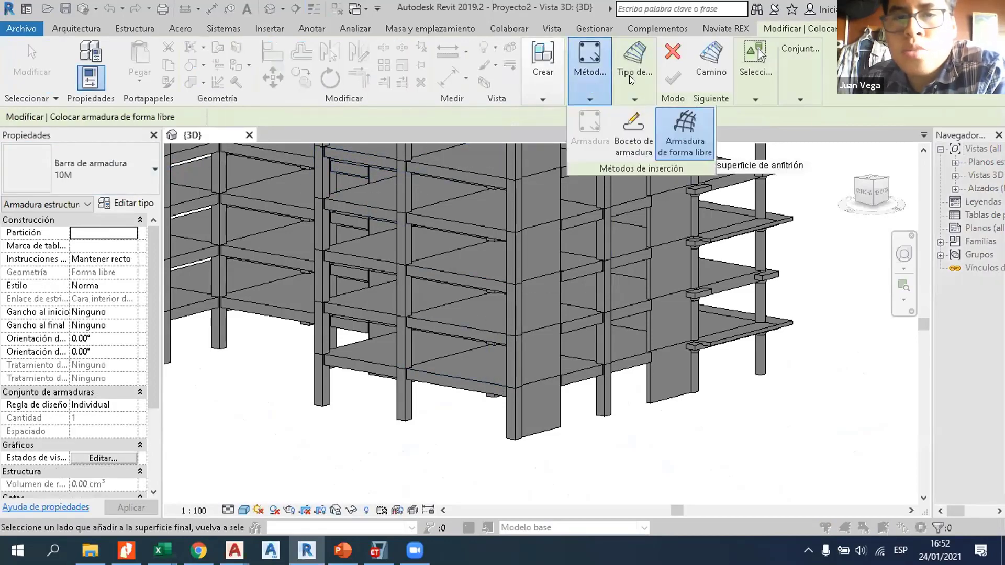
click(630, 98)
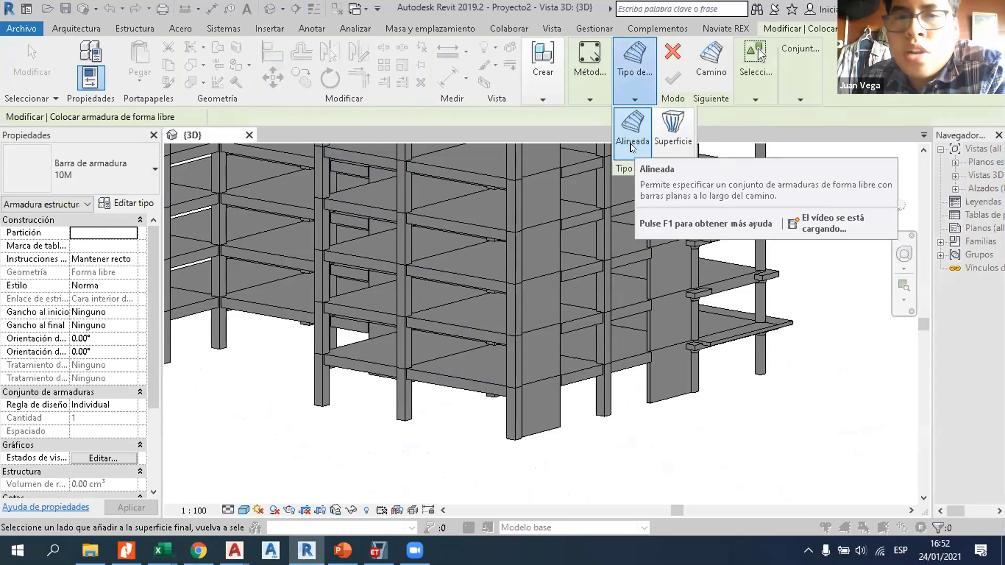
click(588, 85)
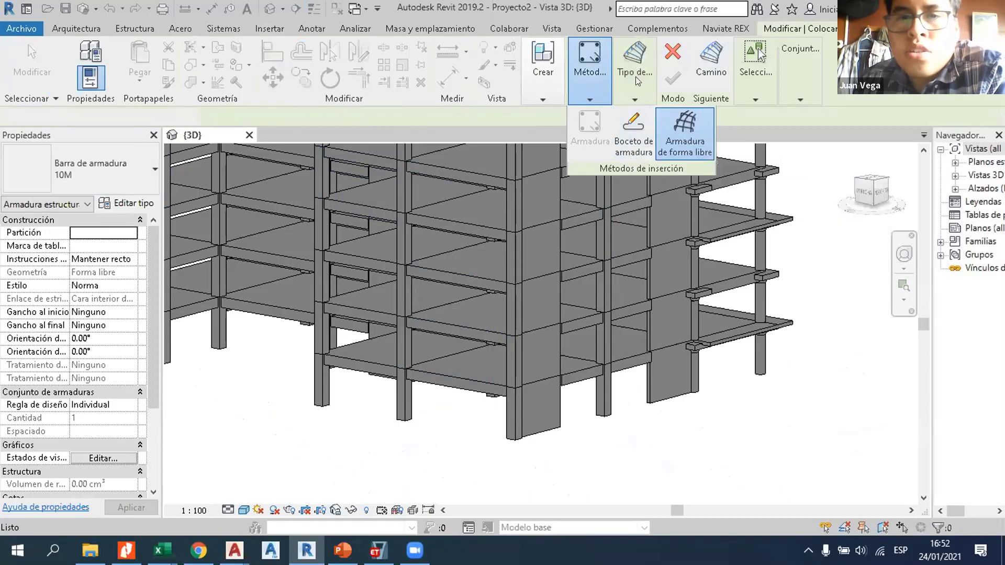
key(Escape)
key(Escape)
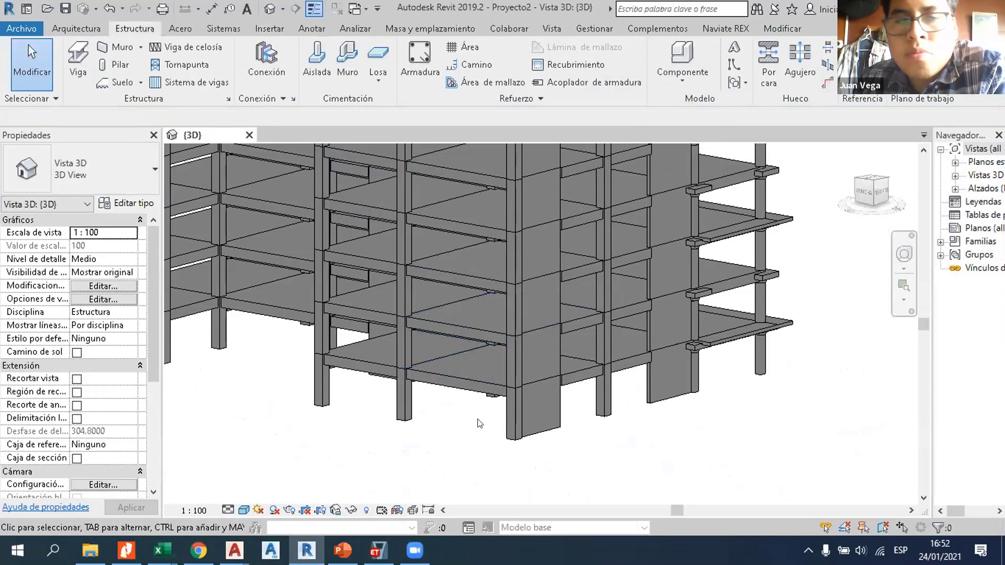
scroll(479, 423, down, 2)
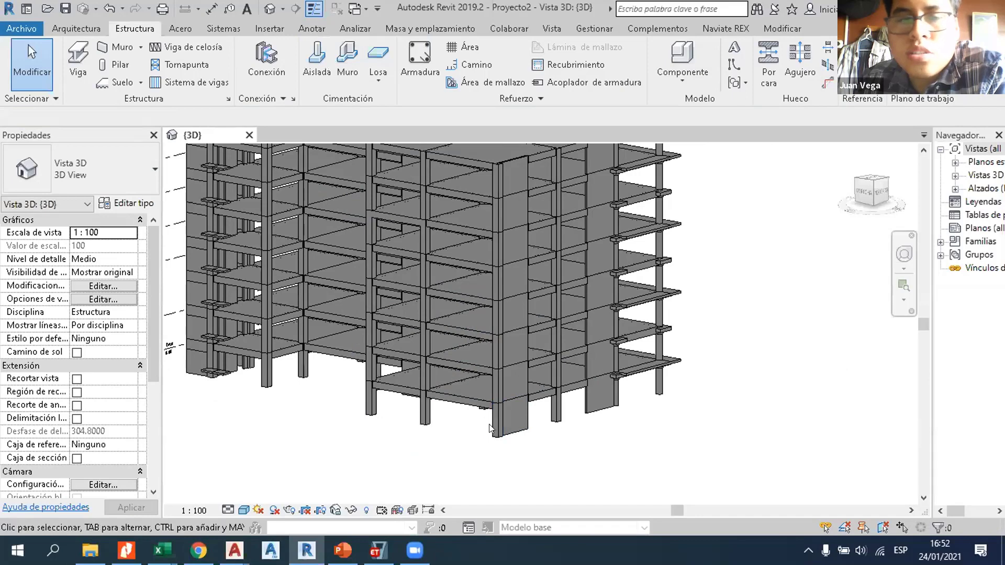
scroll(510, 414, down, 1)
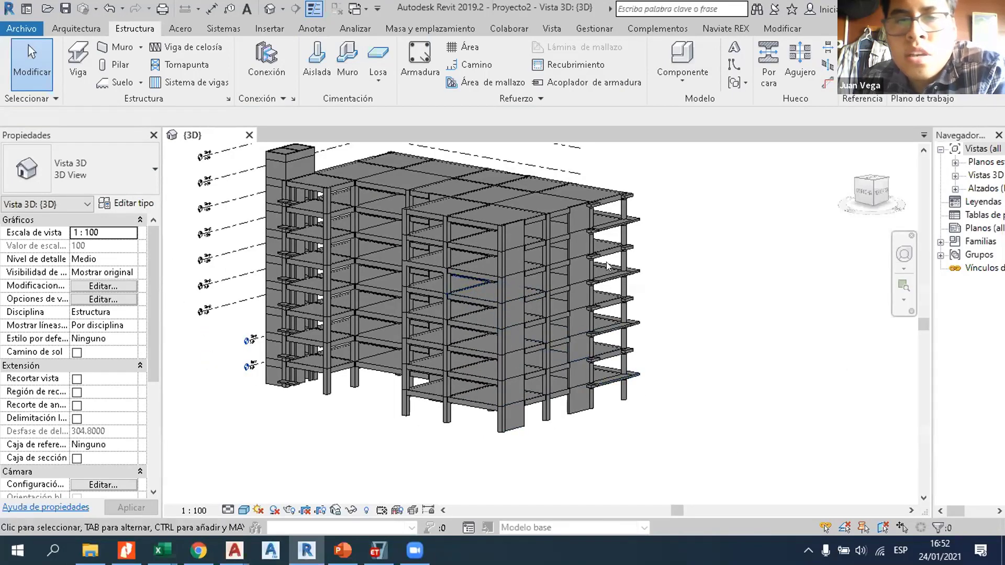
Step: Open the Naviate column reinforcement settings for the ground-floor C1 column, examine its geometry and available bar sizes, and close them
scroll(404, 398, up, 4)
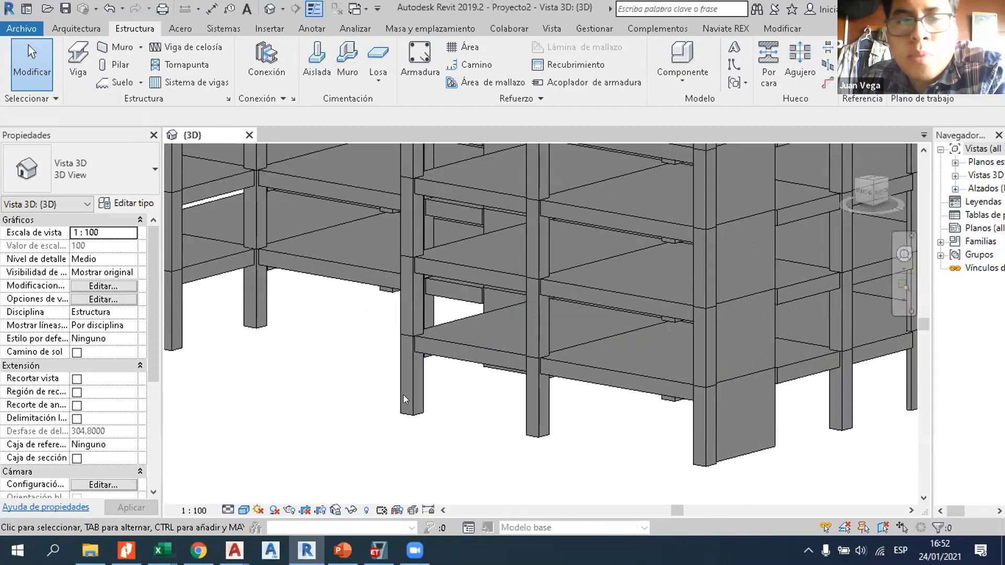
click(403, 387)
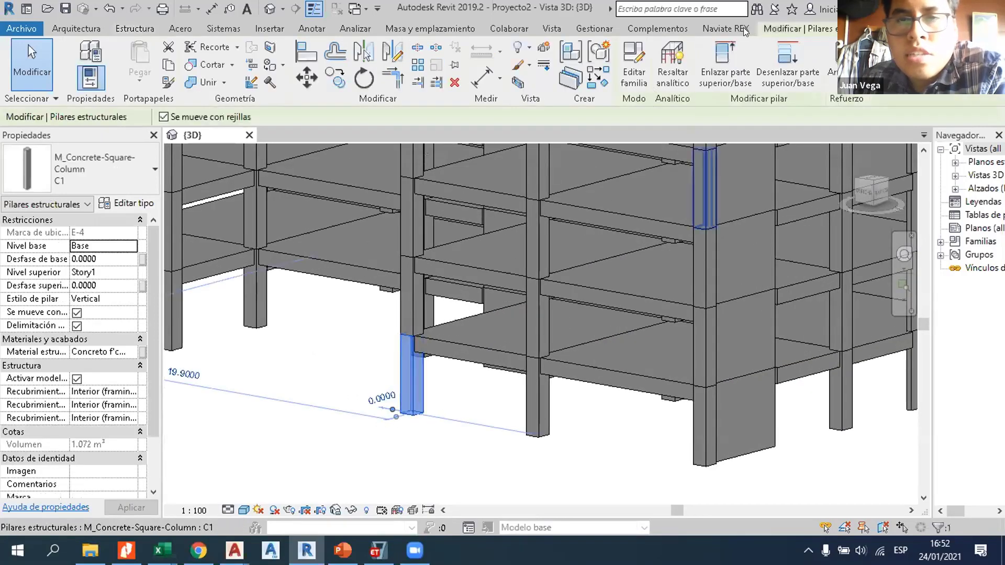
click(730, 27)
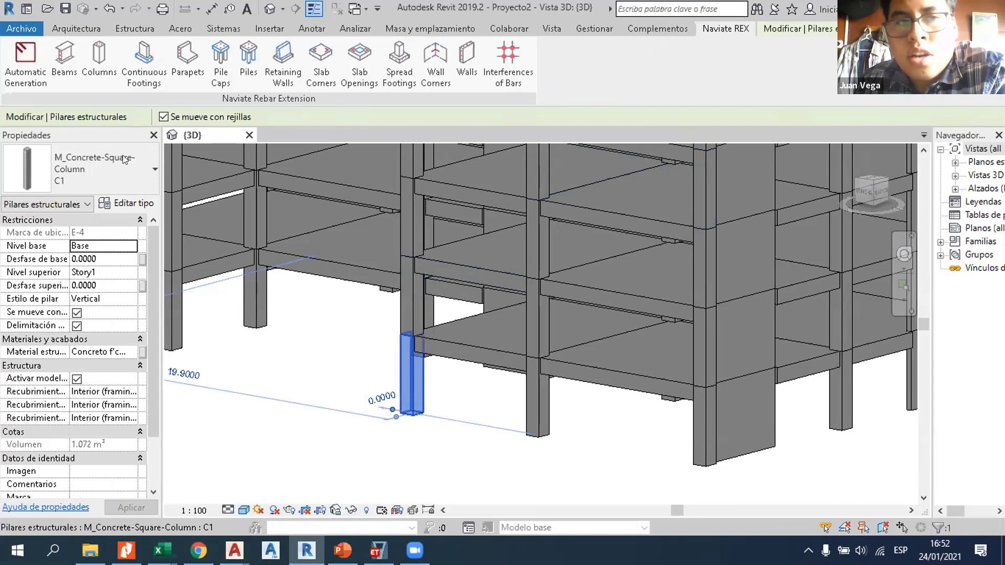
click(104, 67)
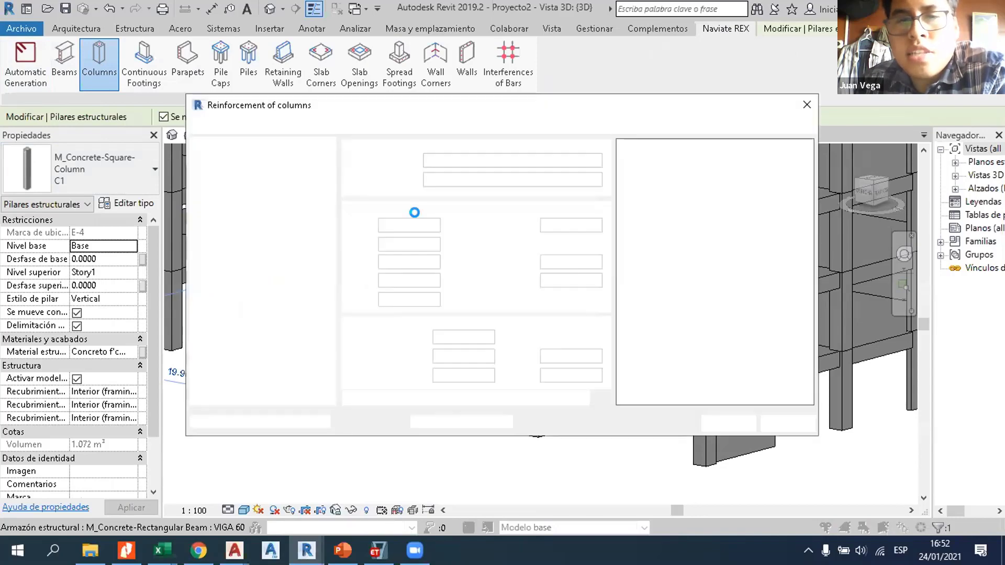
drag(463, 104, 382, 60)
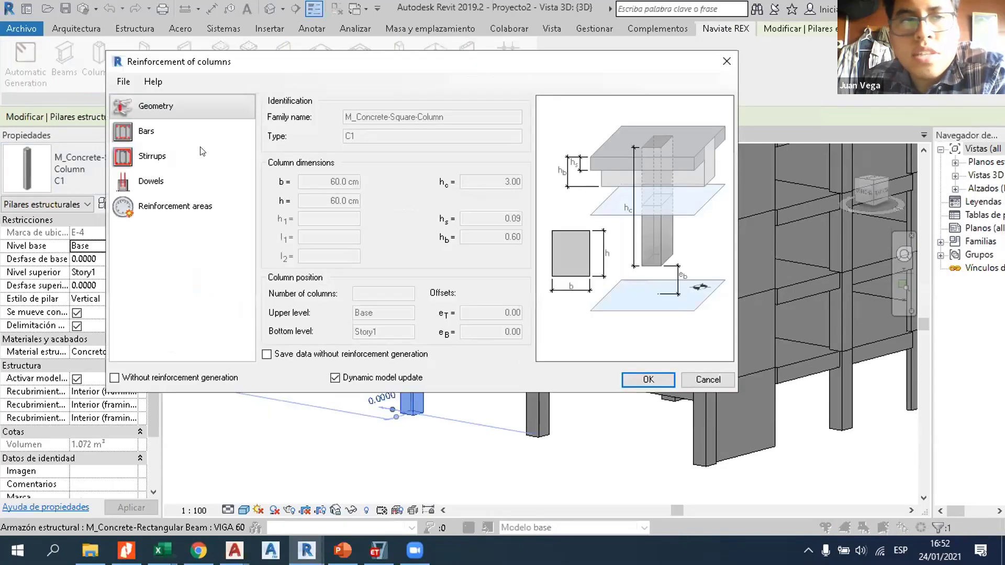
click(201, 126)
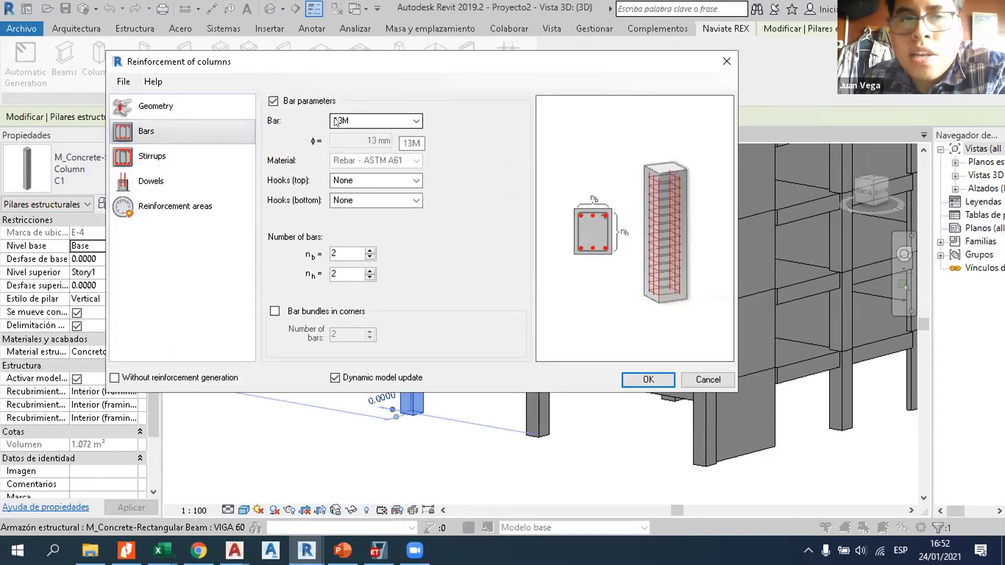
click(365, 116)
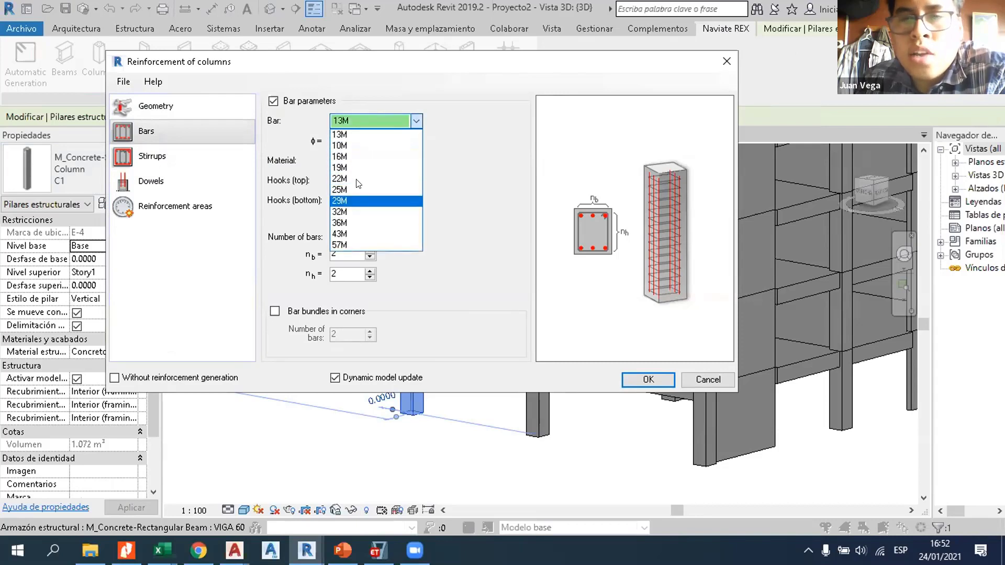
click(378, 116)
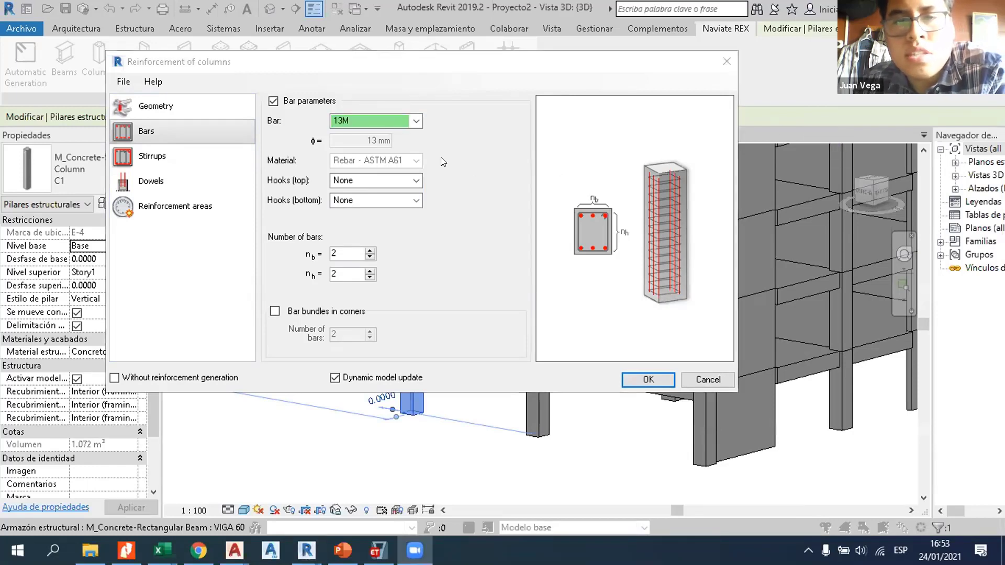
drag(438, 67, 445, 66)
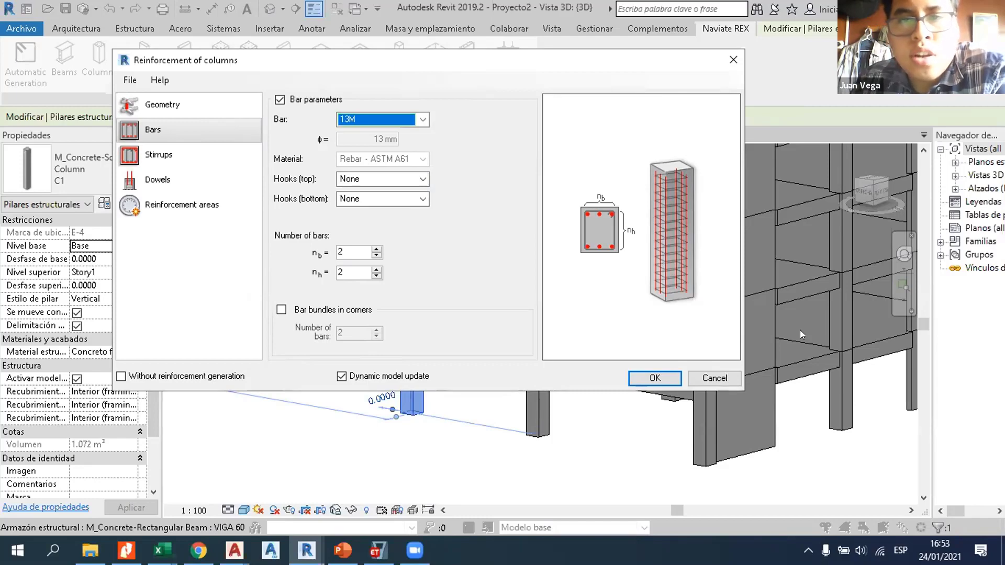
click(654, 378)
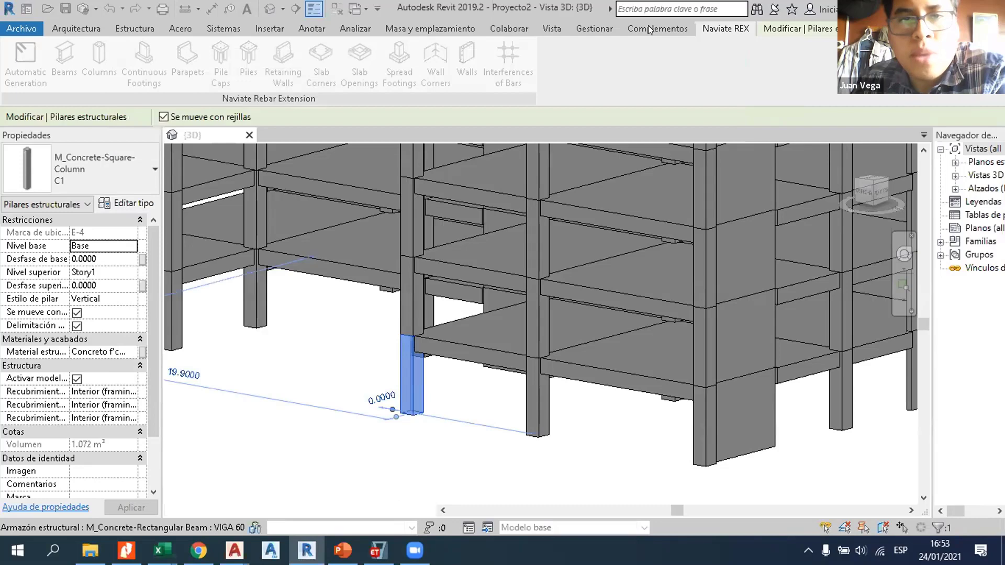
Step: Look through the external tools for exchanging models with ETABS, SAFE or SAP2000, and return to the Naviate REX tools
click(649, 30)
click(97, 88)
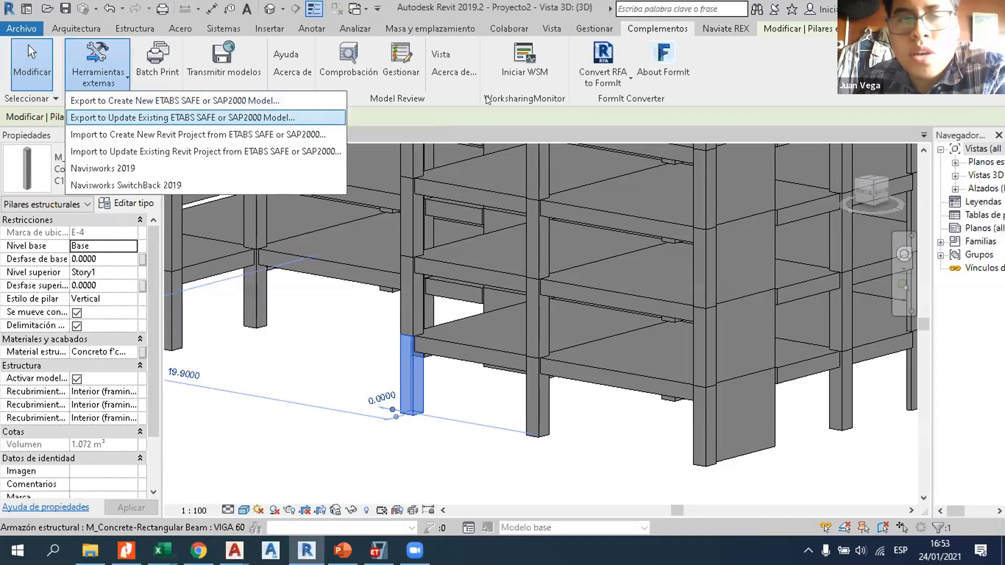
click(722, 30)
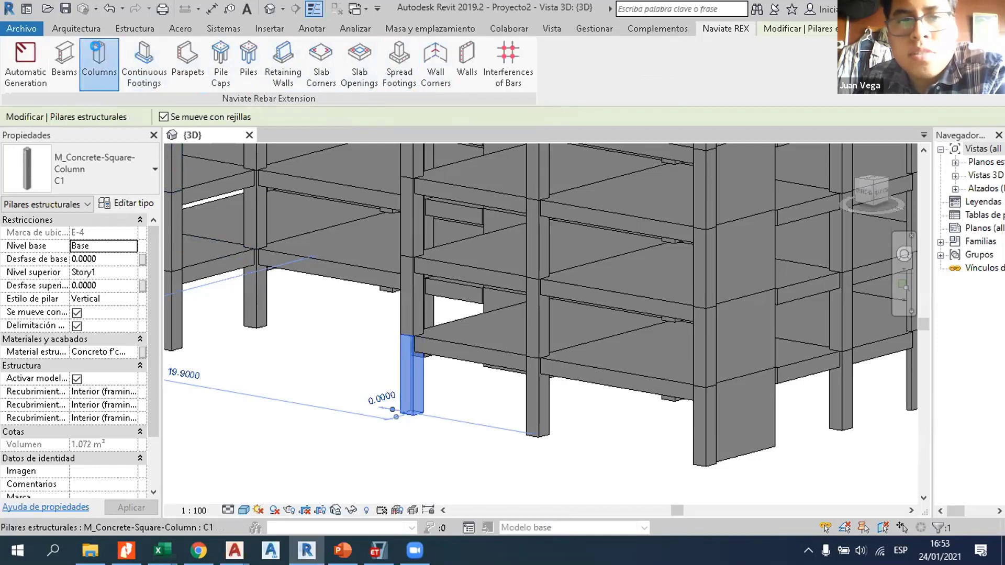
Step: Reinforce the selected C1 column with 13M bars, two per side, 13M stirrups at 150 mm spacing and dowels of 40 diameters
click(90, 88)
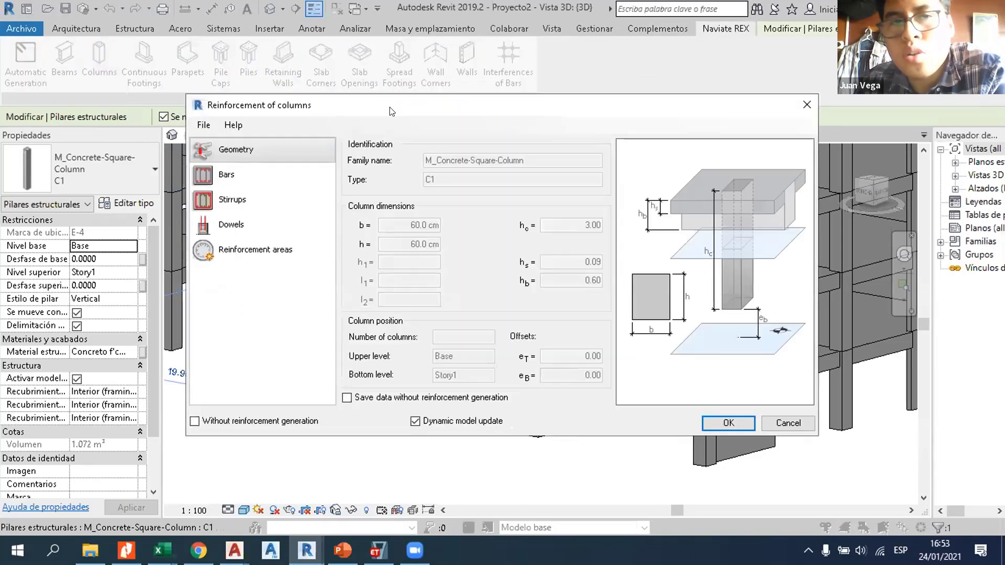
drag(384, 105, 308, 57)
click(168, 152)
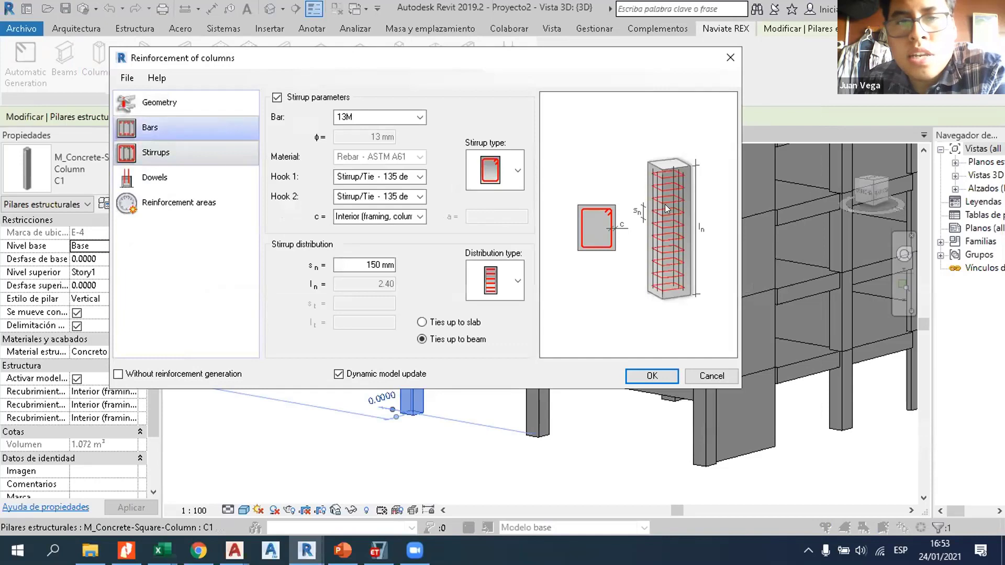
click(203, 126)
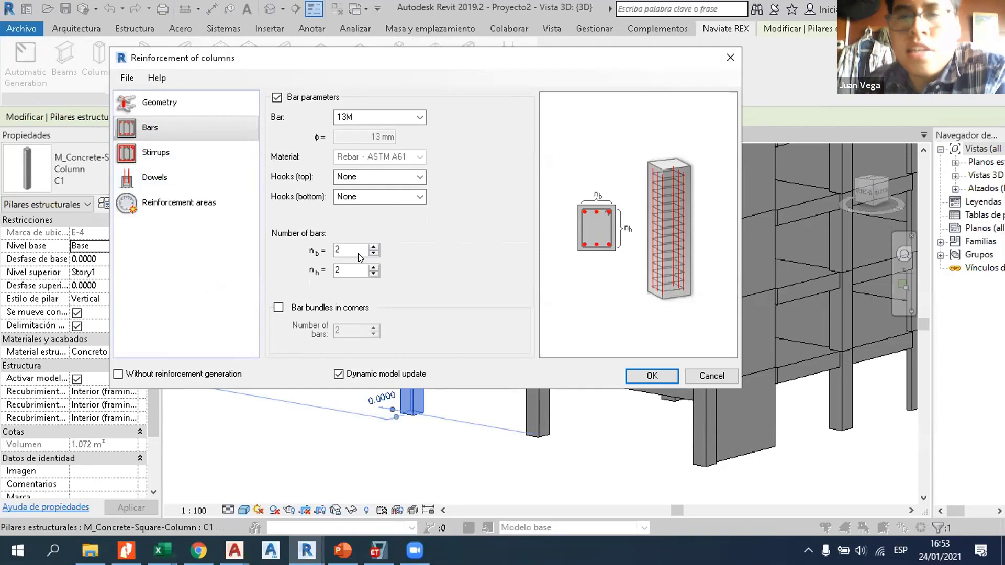
click(191, 157)
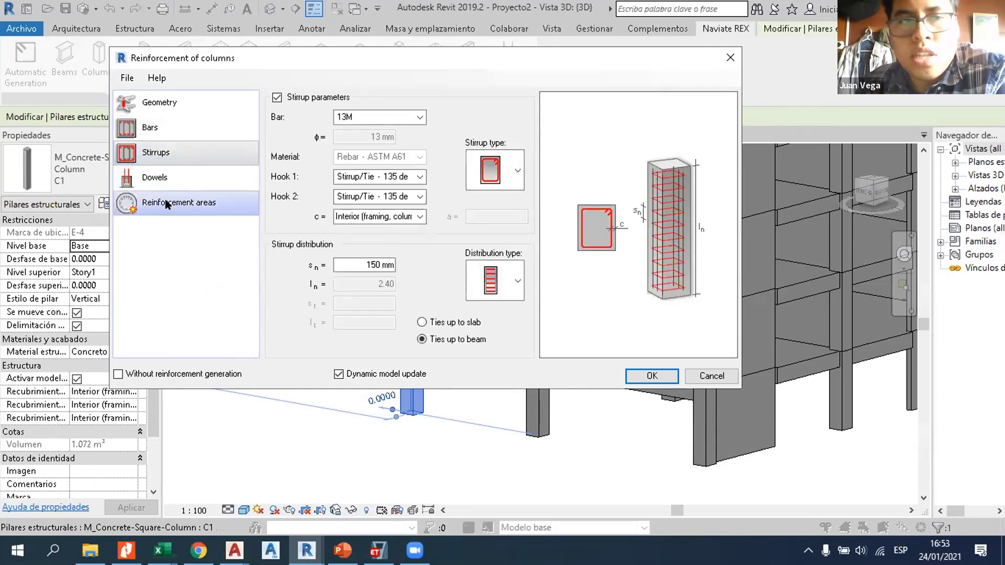
click(157, 177)
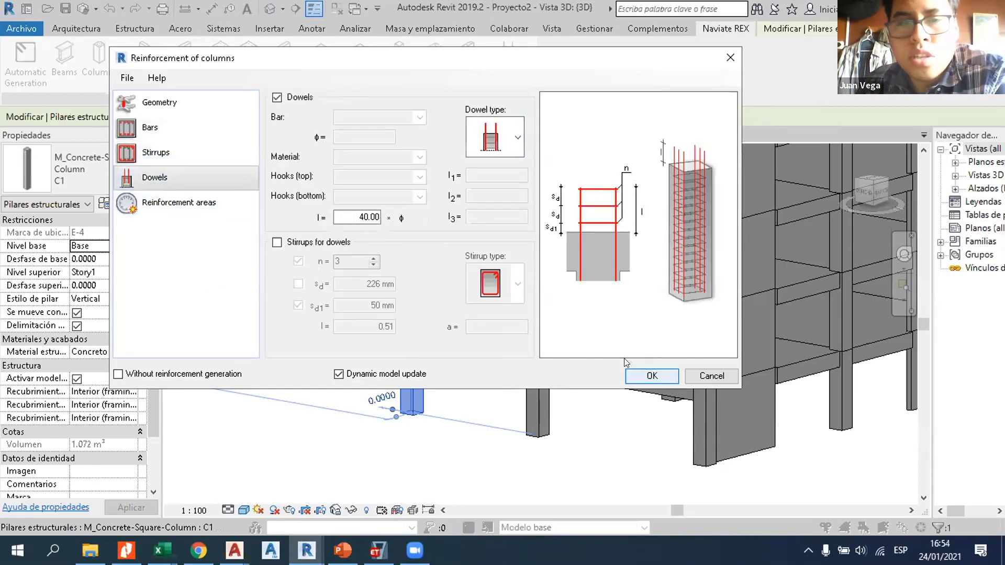
click(649, 374)
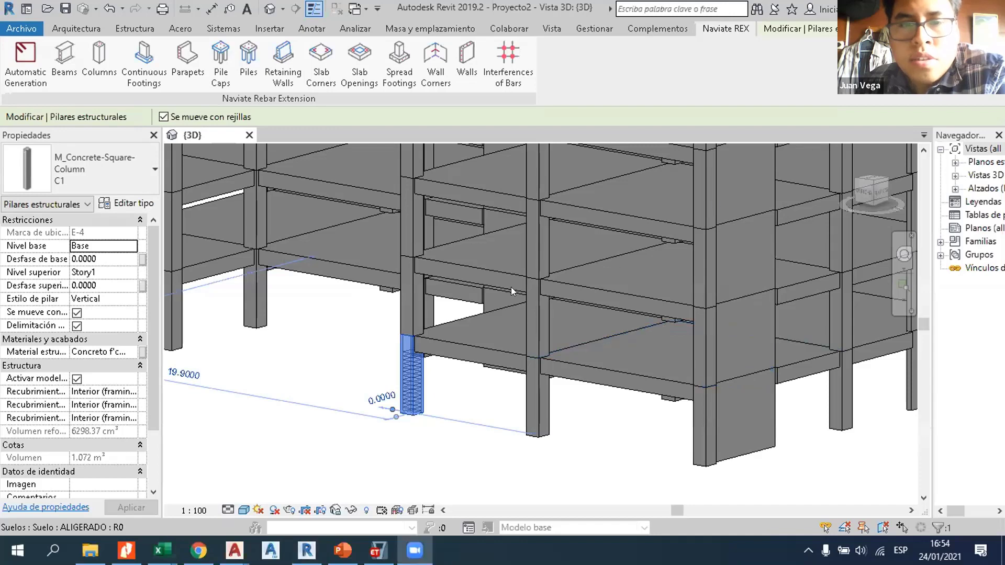
Step: Examine the bars and stirrups inside the reinforced C1 column close up, and leave the column deselected
scroll(406, 369, up, 2)
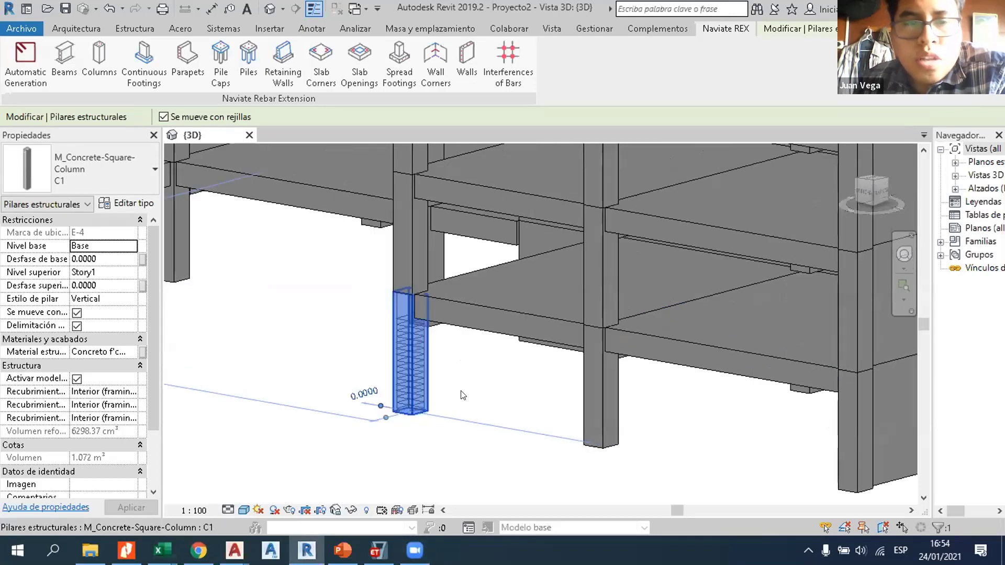
key(Escape)
scroll(405, 365, up, 2)
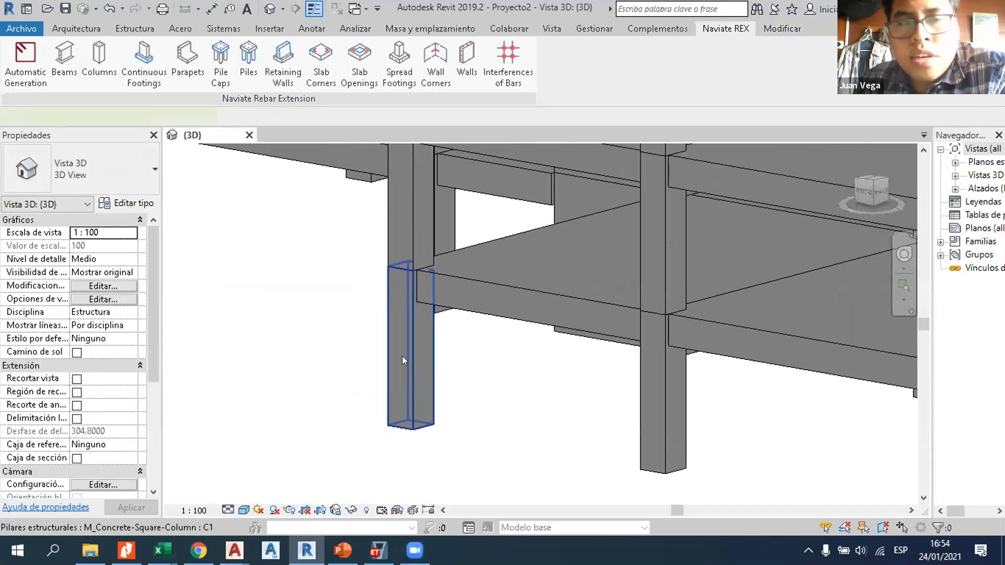
click(406, 355)
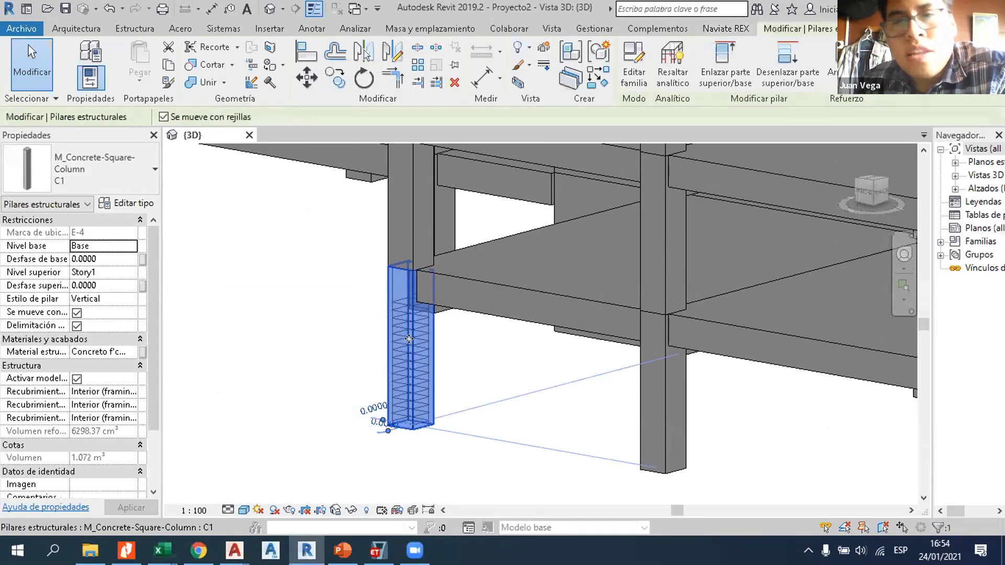
key(Escape)
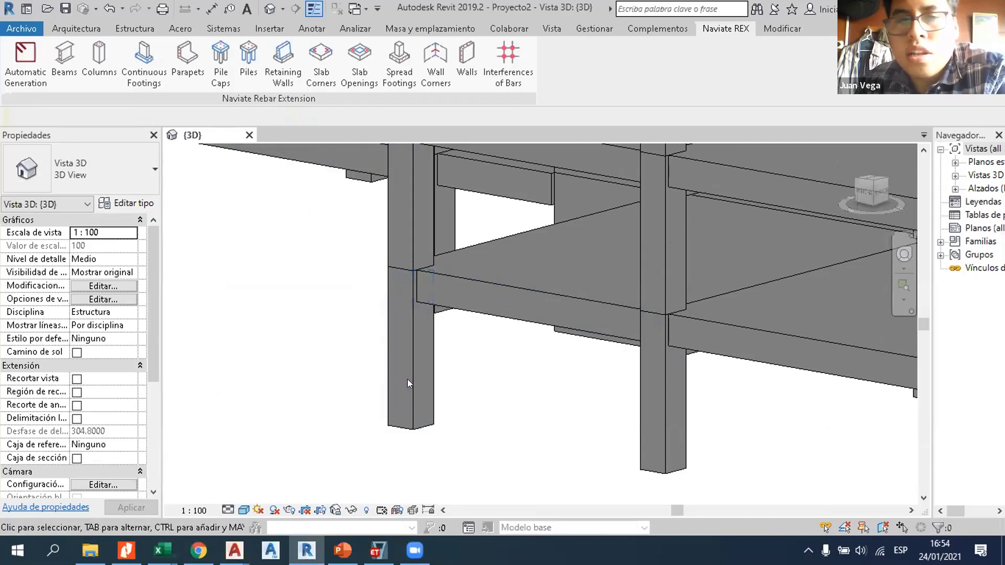
click(394, 321)
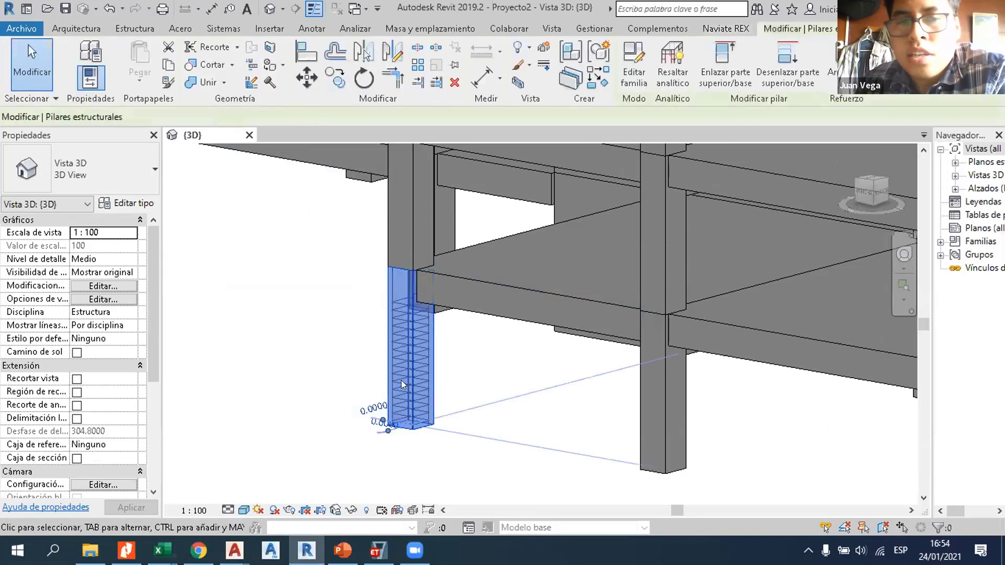
scroll(407, 412, up, 1)
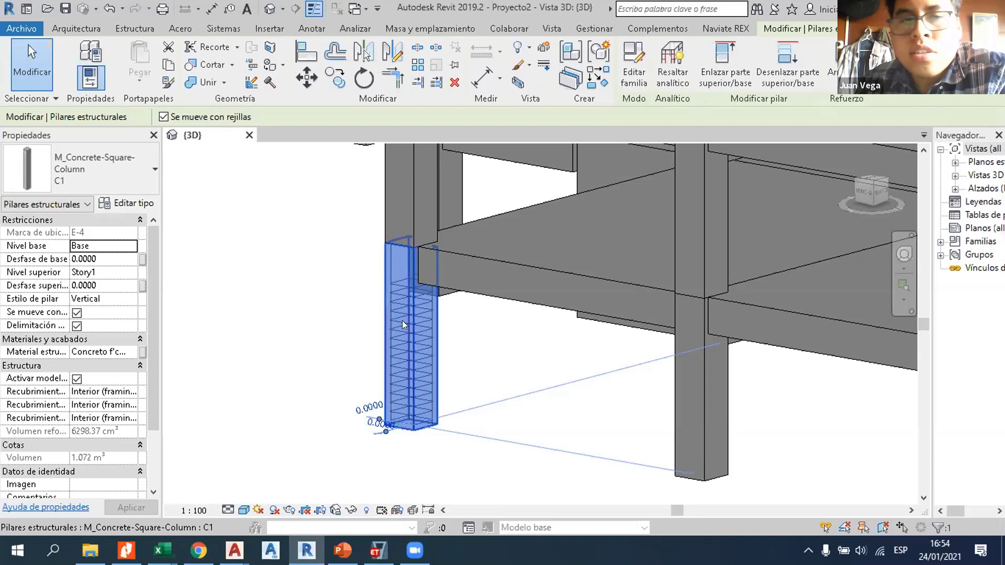
scroll(507, 375, down, 2)
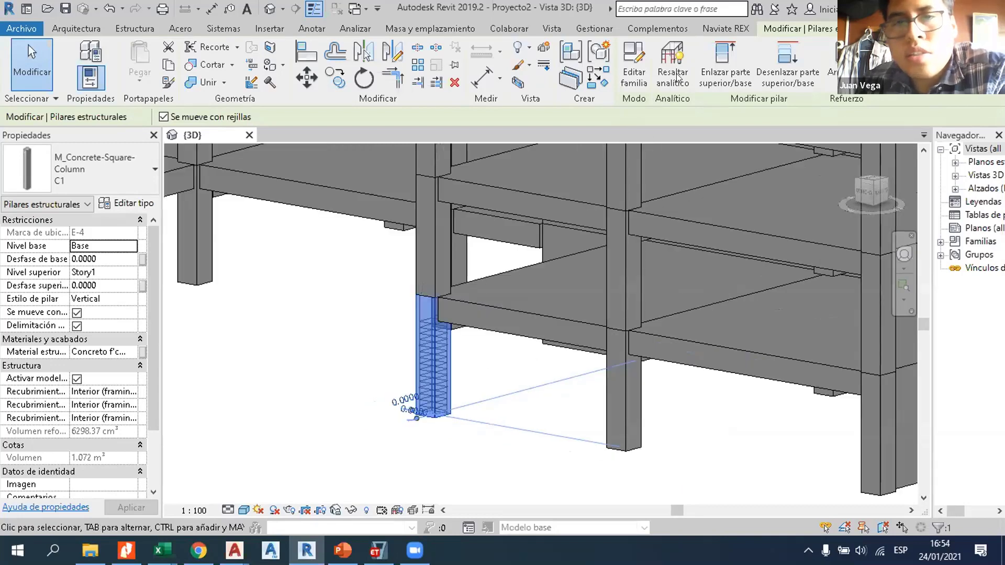
click(708, 28)
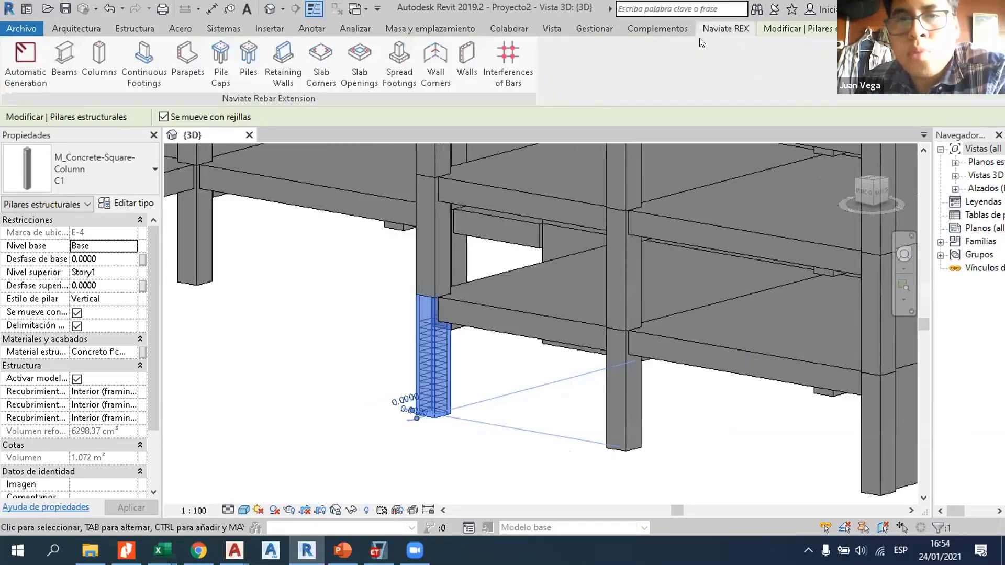
click(525, 398)
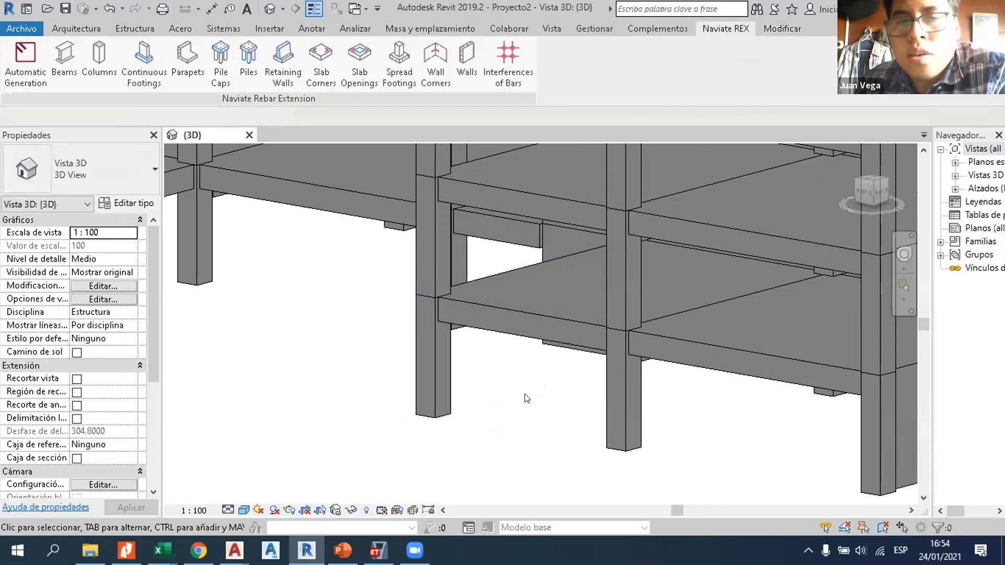
scroll(523, 387, down, 1)
scroll(522, 384, down, 2)
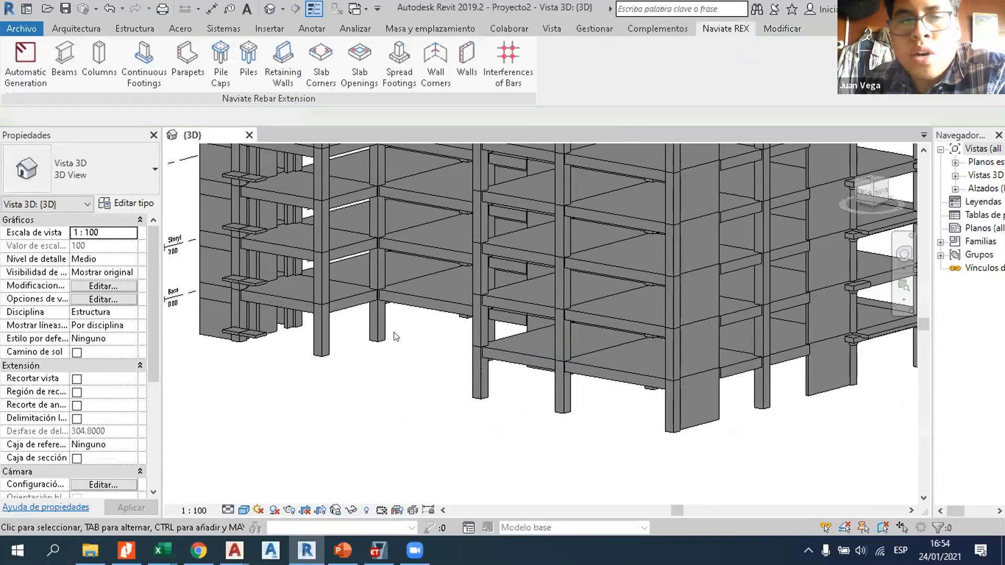
Step: Switch to ETABS, inspect the ground-floor columns of the 3D model up close, and return to Revit
click(378, 550)
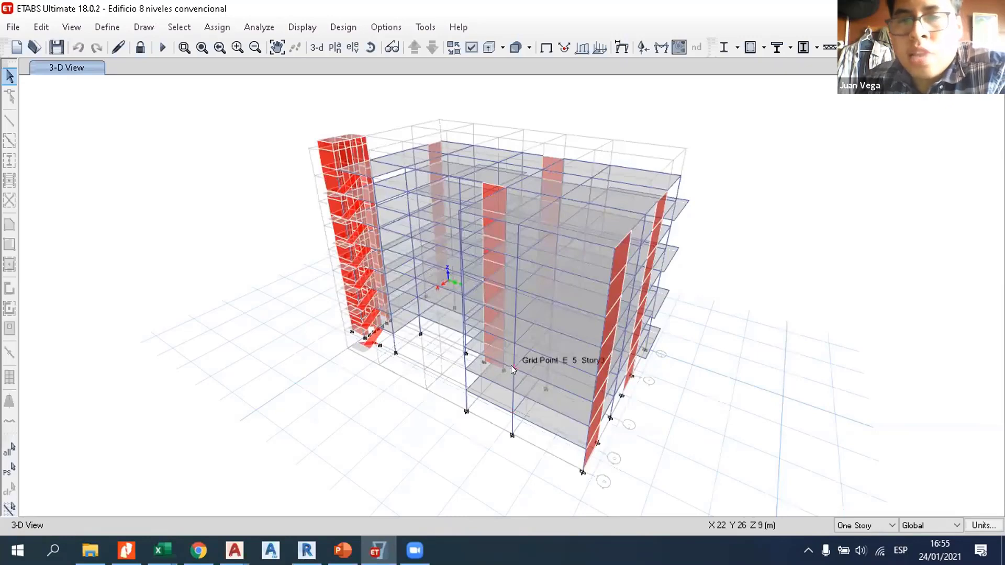
scroll(498, 387, up, 5)
scroll(413, 406, up, 3)
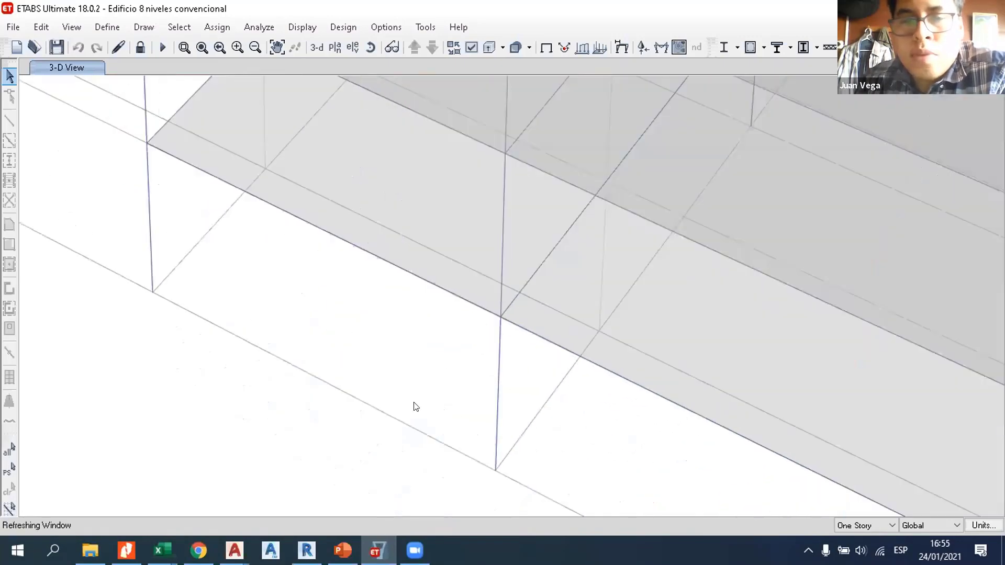
scroll(451, 313, down, 10)
key(alt+Tab)
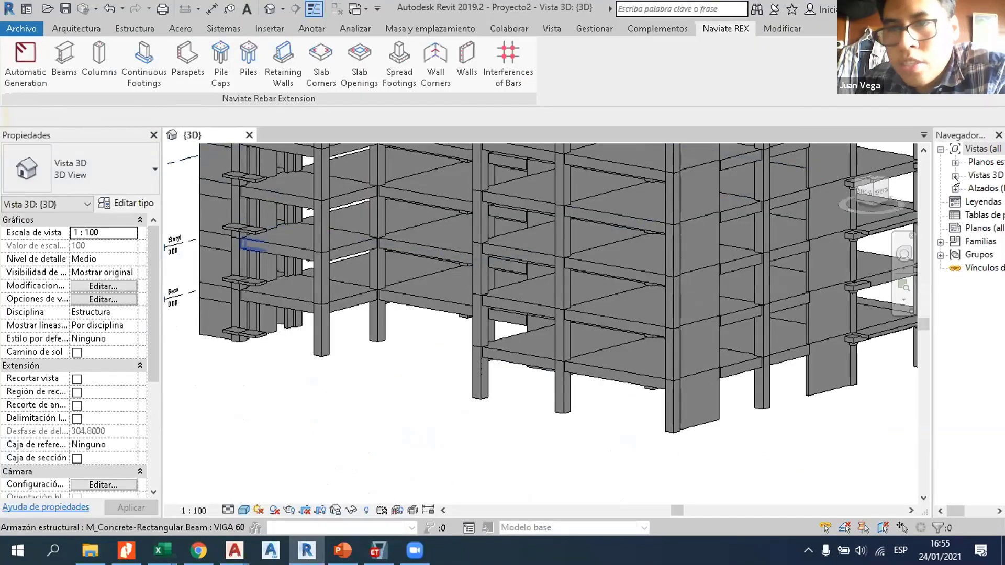
Step: Open the Analytical Model 3D view, examine its walls, slabs and stairs, and switch to ETABS for comparison
click(983, 176)
click(954, 175)
double_click(991, 188)
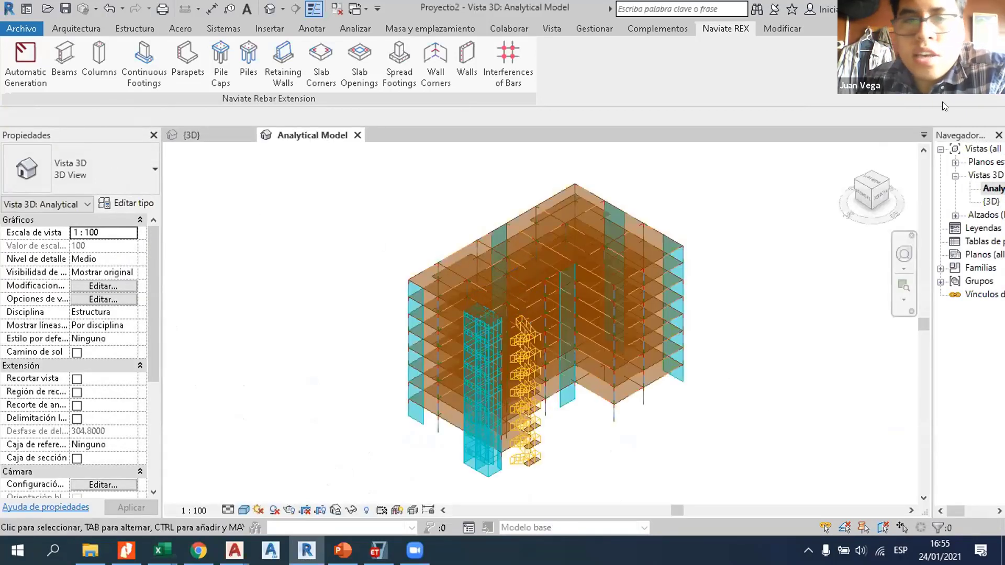
scroll(335, 262, down, 1)
scroll(440, 388, up, 1)
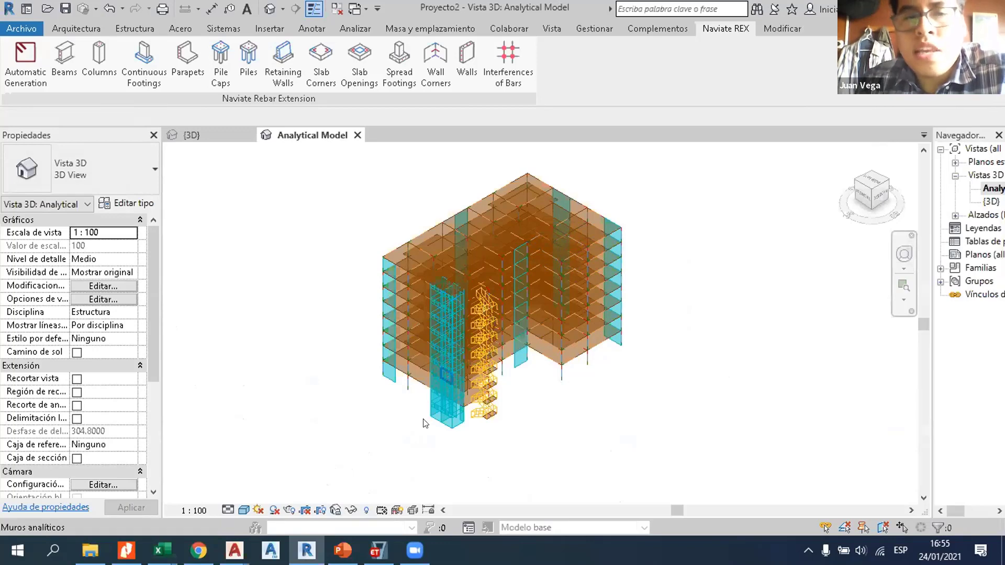
scroll(554, 374, up, 2)
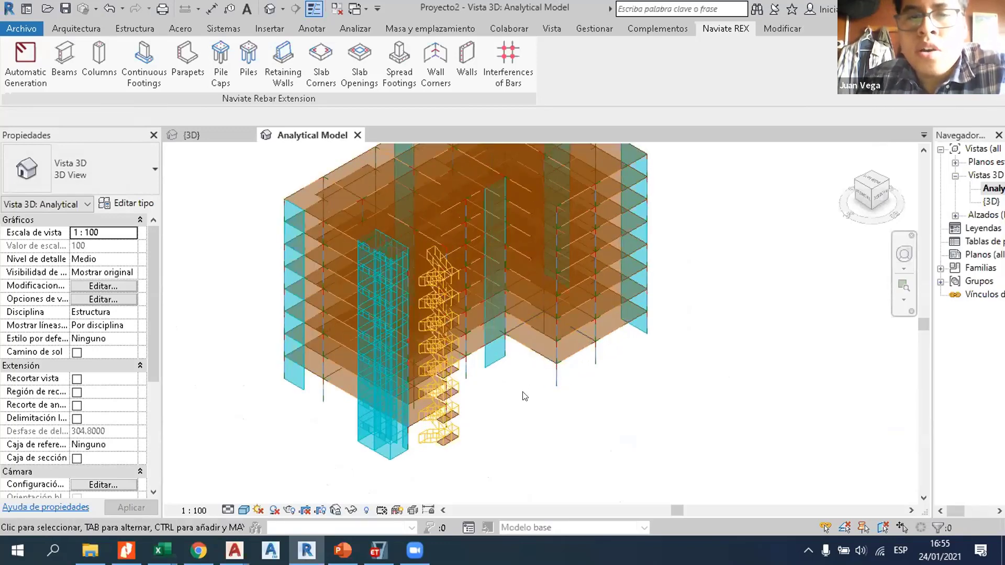
scroll(573, 365, down, 2)
click(377, 550)
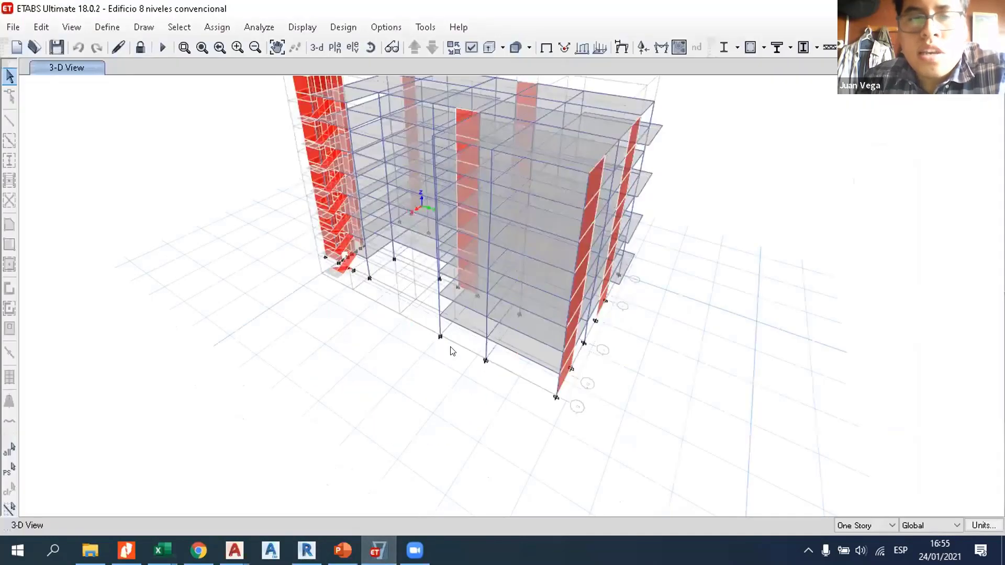
Step: Compare the whole building in the ETABS 3D view with the Analytical Model view in Revit, alternating between the two programs
scroll(459, 406, down, 4)
scroll(465, 389, up, 4)
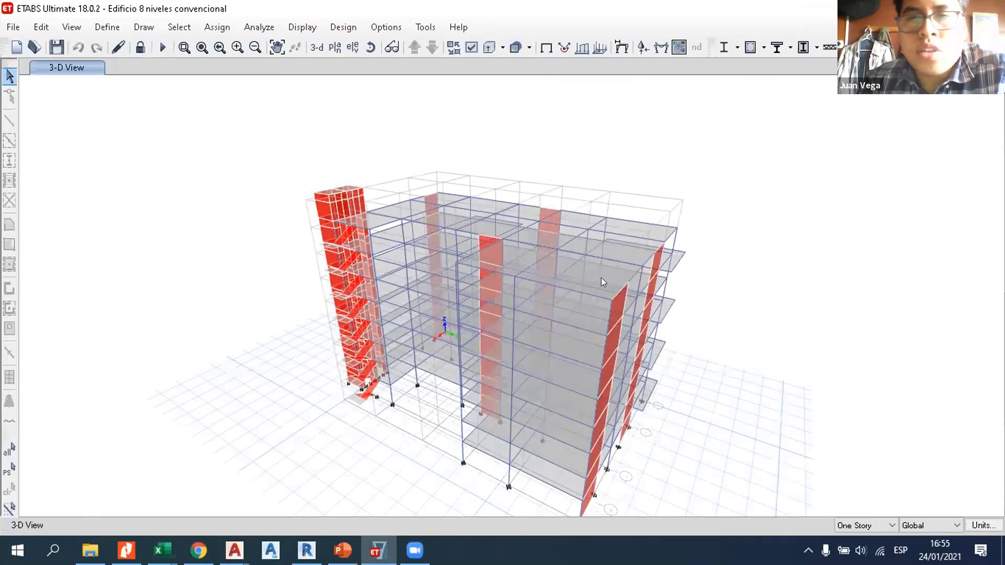
click(277, 47)
drag(540, 253, 490, 214)
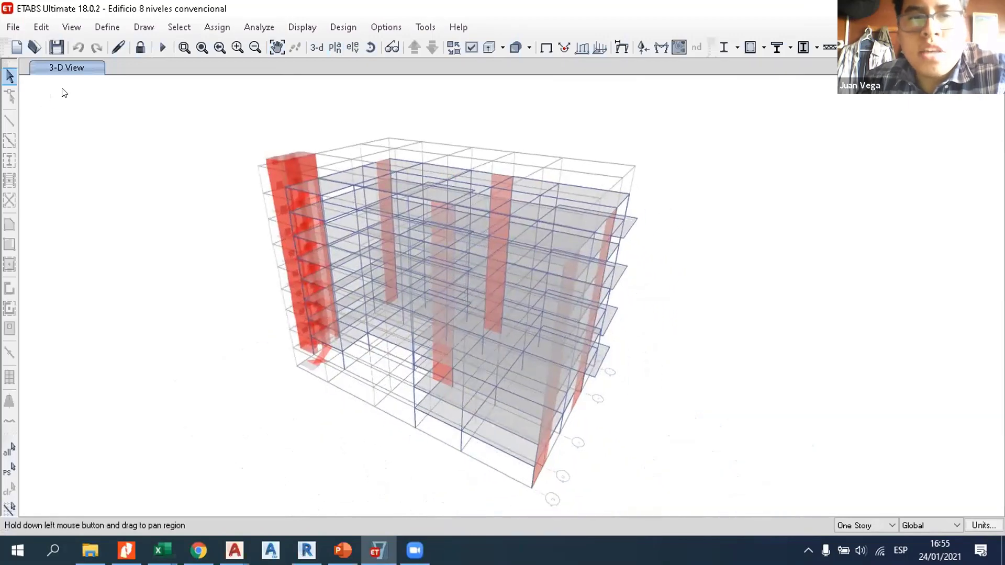
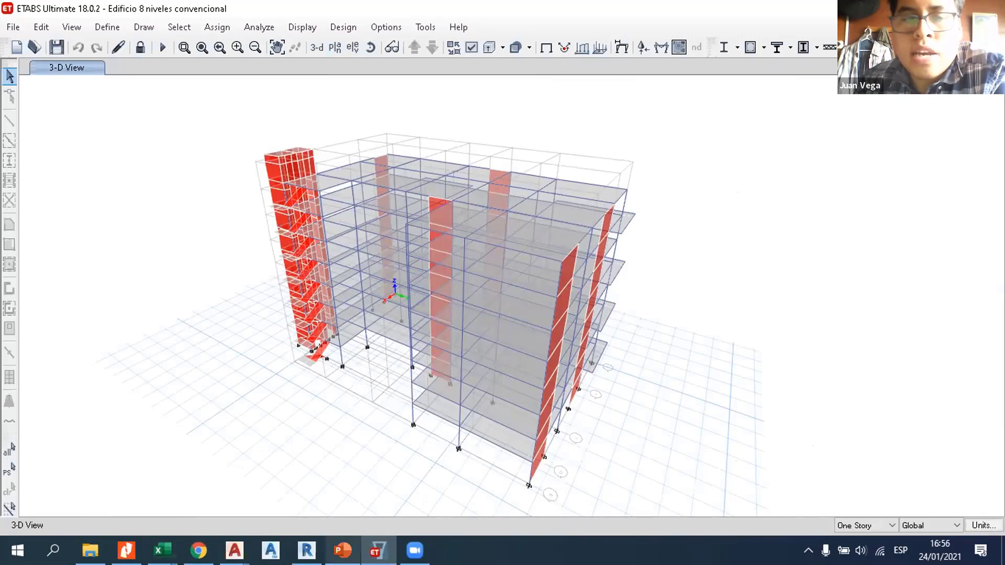
click(307, 550)
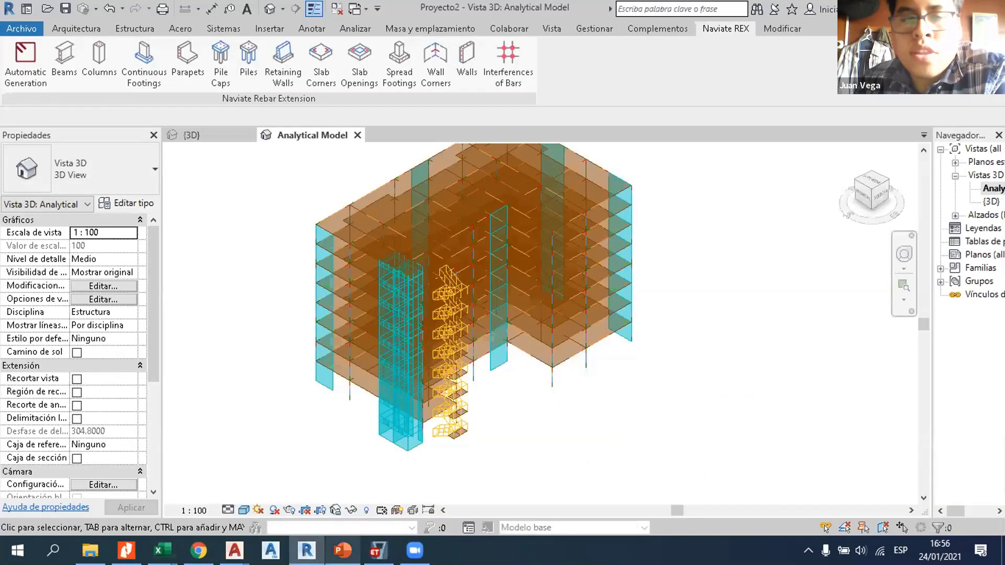
click(376, 550)
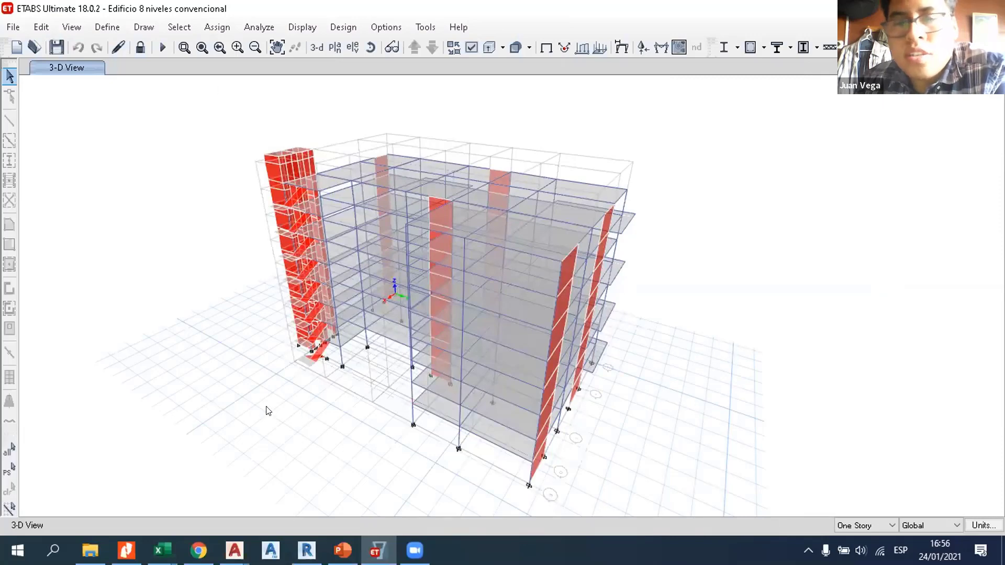
click(307, 551)
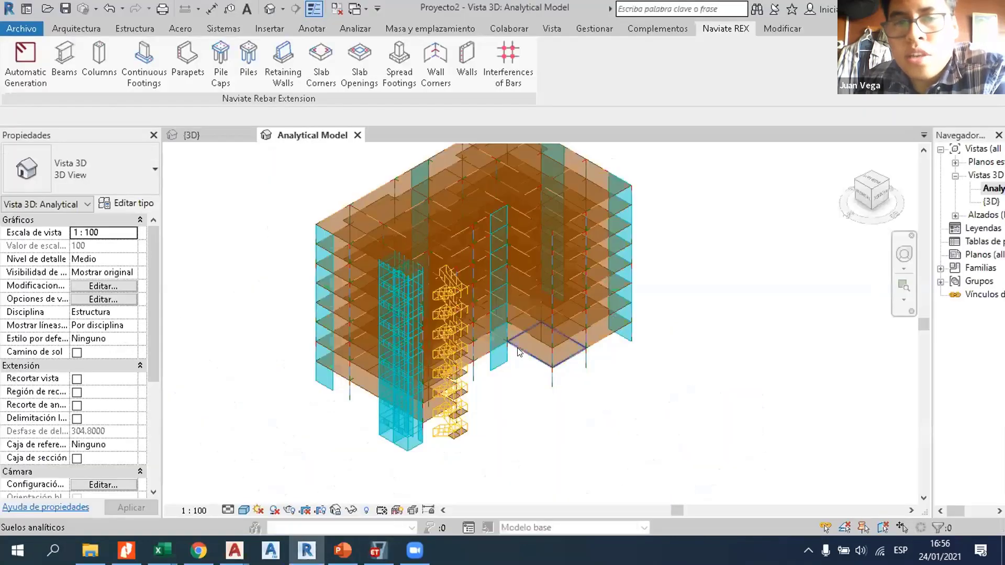
click(377, 550)
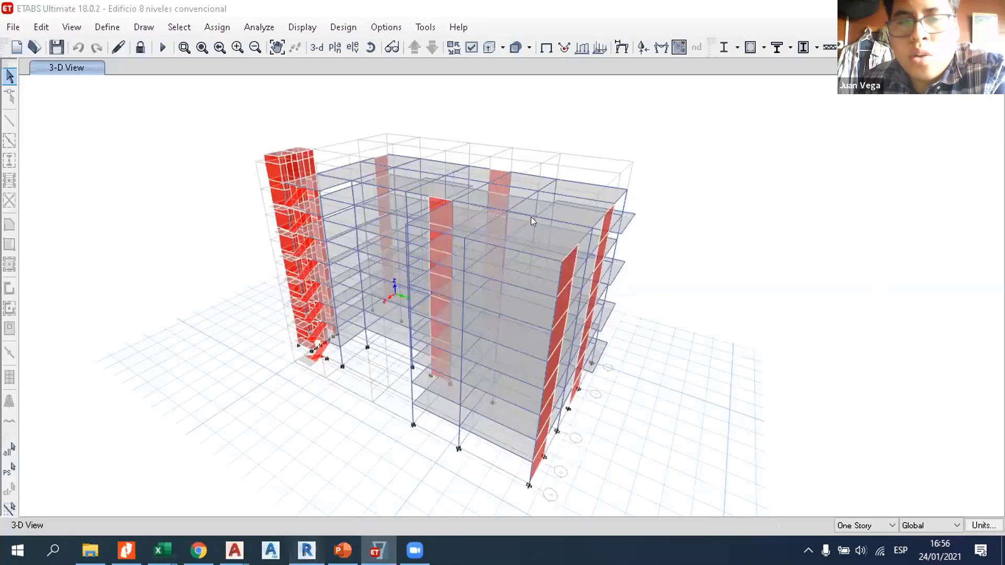
Step: Return to Revit's {3D} view, inspect the reinforced C1 column's bars and stirrups up close, and leave the column deselected
click(307, 550)
click(216, 134)
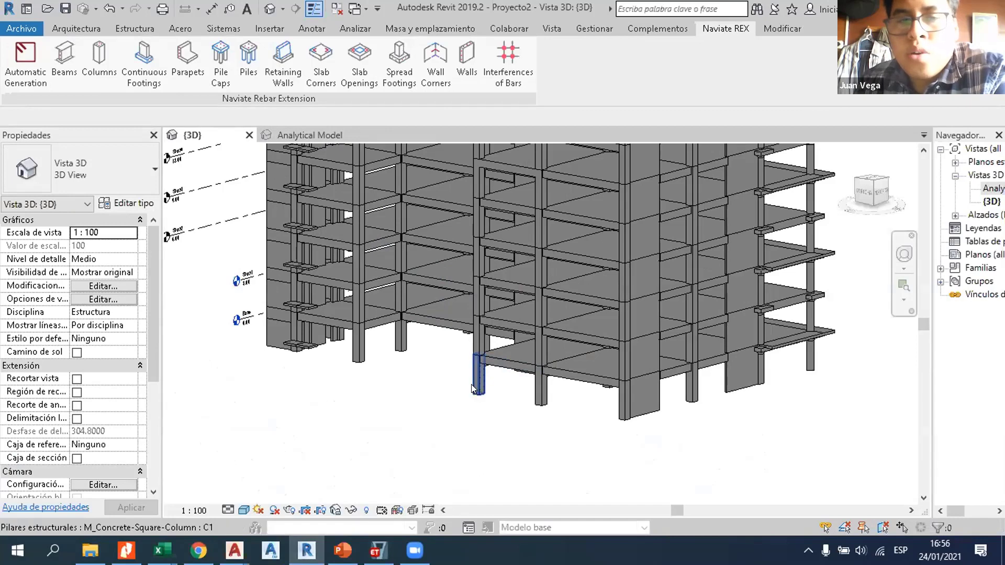
scroll(476, 380, up, 5)
click(488, 359)
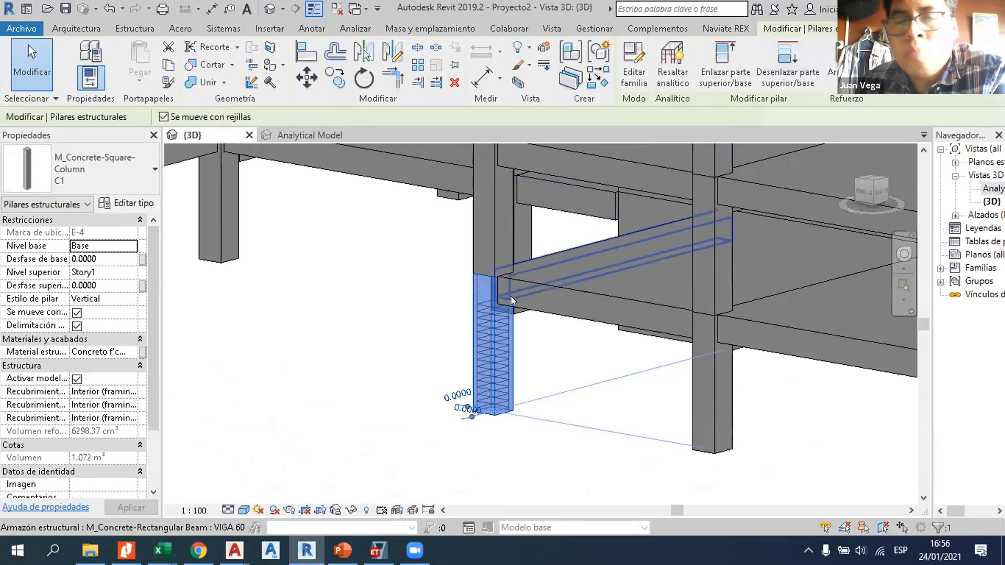
scroll(502, 377, up, 2)
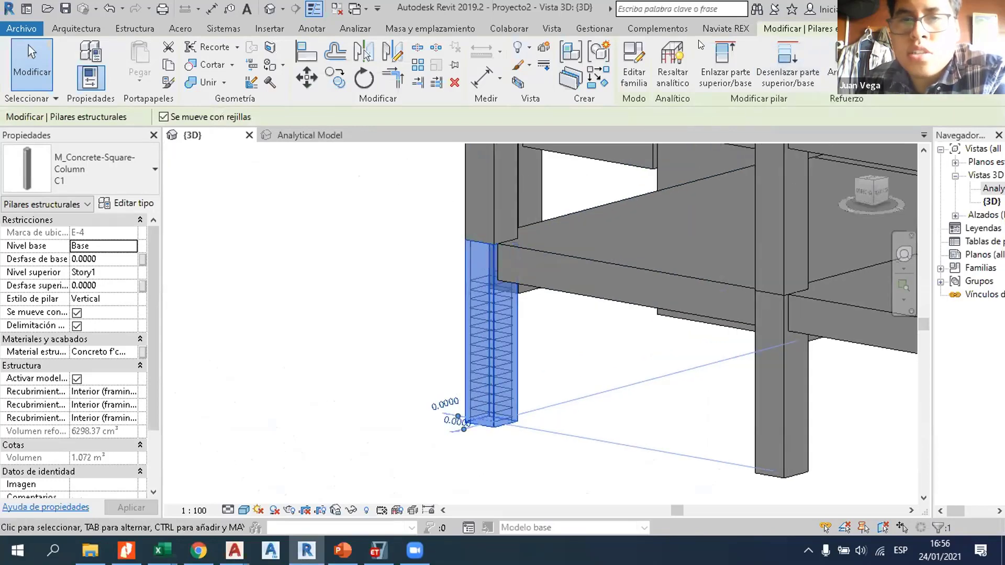
click(725, 29)
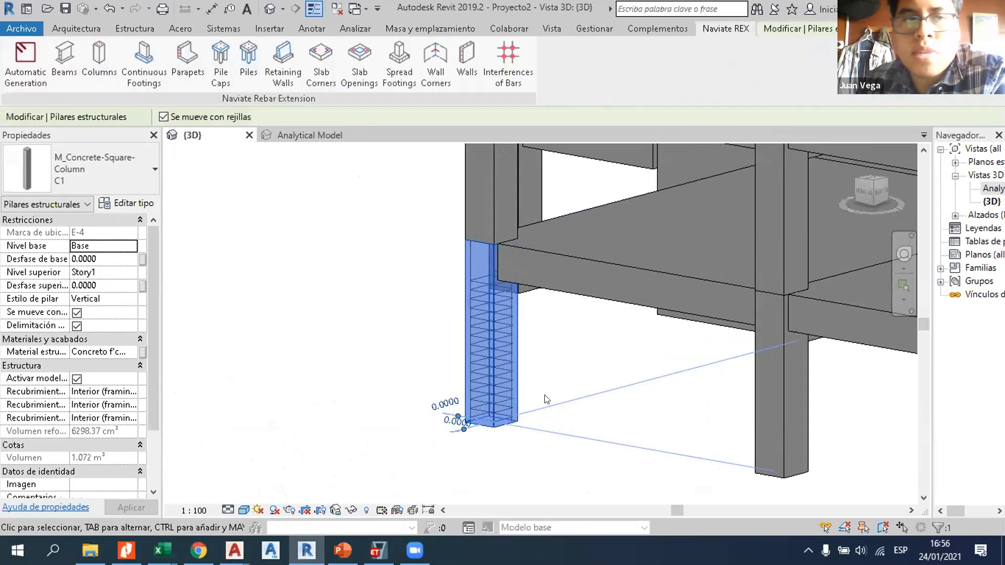
scroll(484, 272, up, 3)
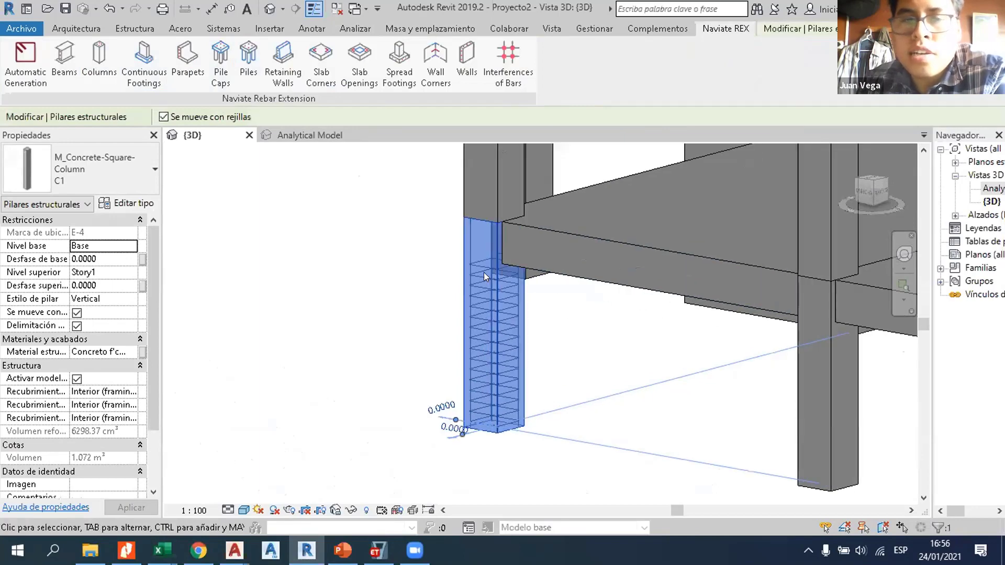
scroll(464, 242, up, 2)
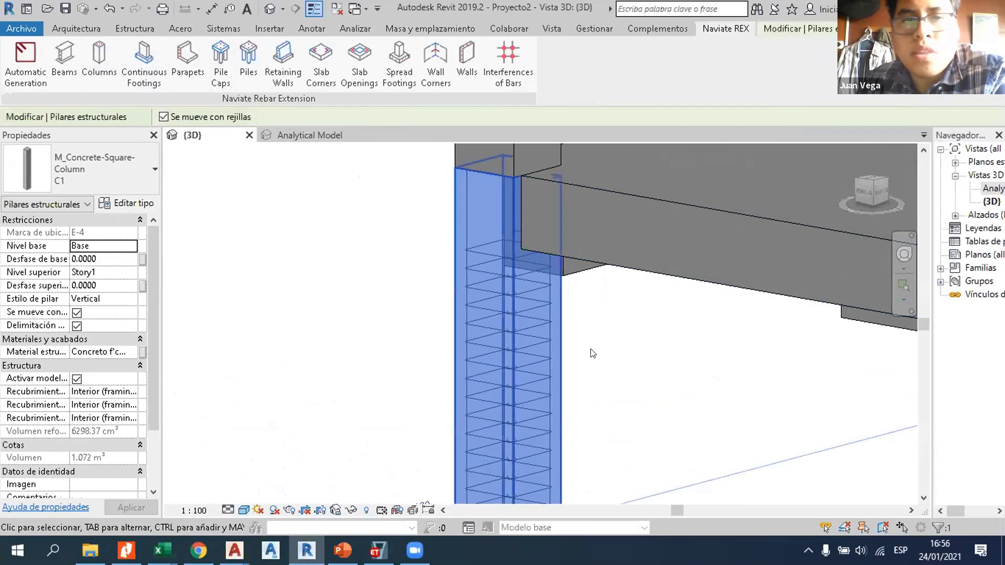
scroll(570, 286, down, 3)
key(Escape)
Step: Try Naviate REX reinforcement on the neighbouring C1 column with 19M bars and nb of 3, check its stirrup settings, and close without applying
click(770, 372)
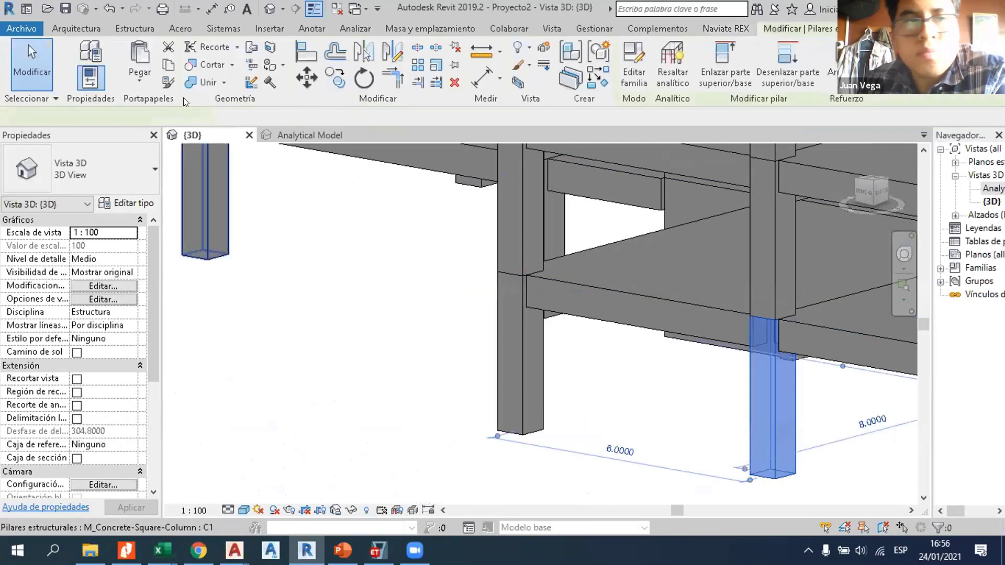
click(708, 29)
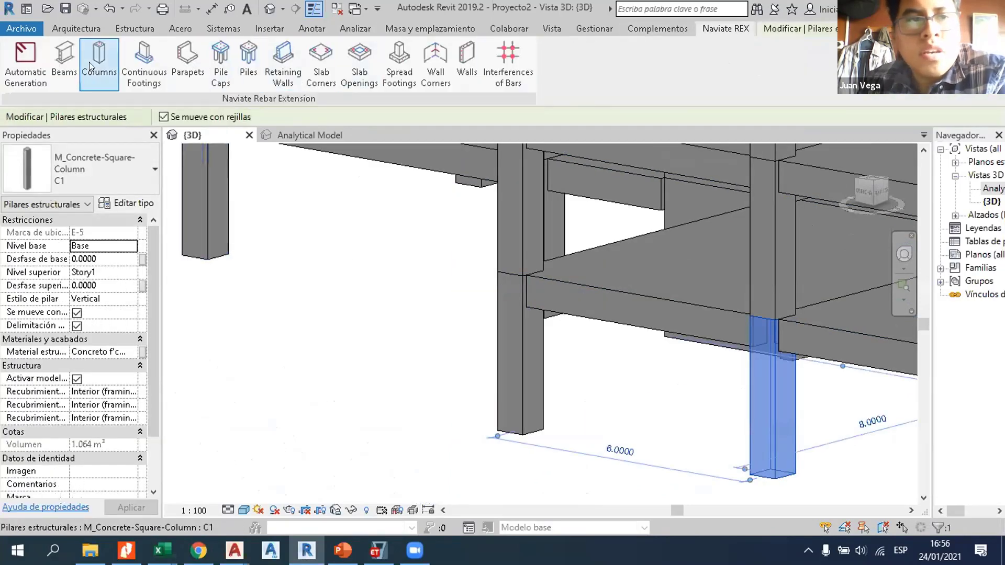
click(99, 63)
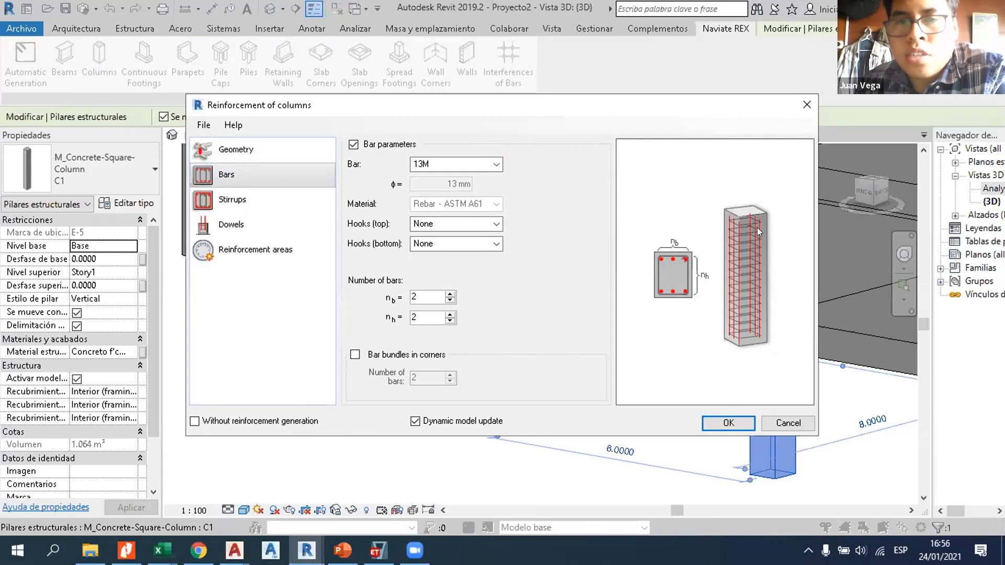
click(489, 166)
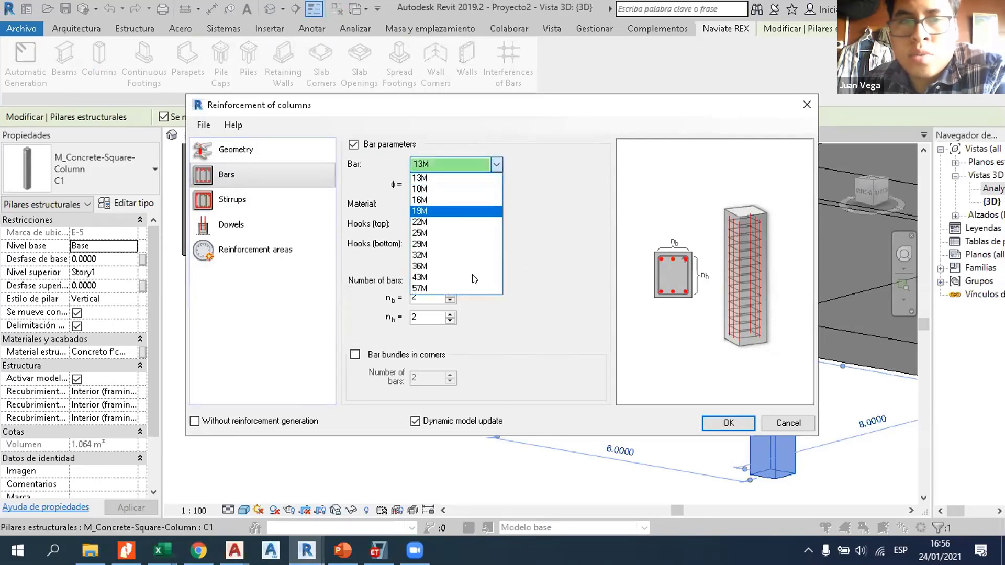
key(Return)
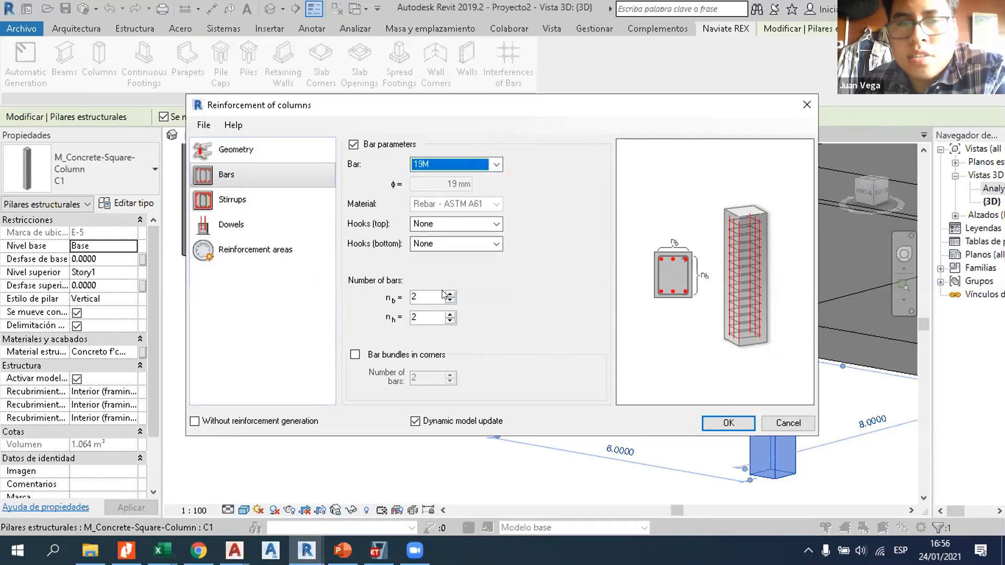
click(449, 294)
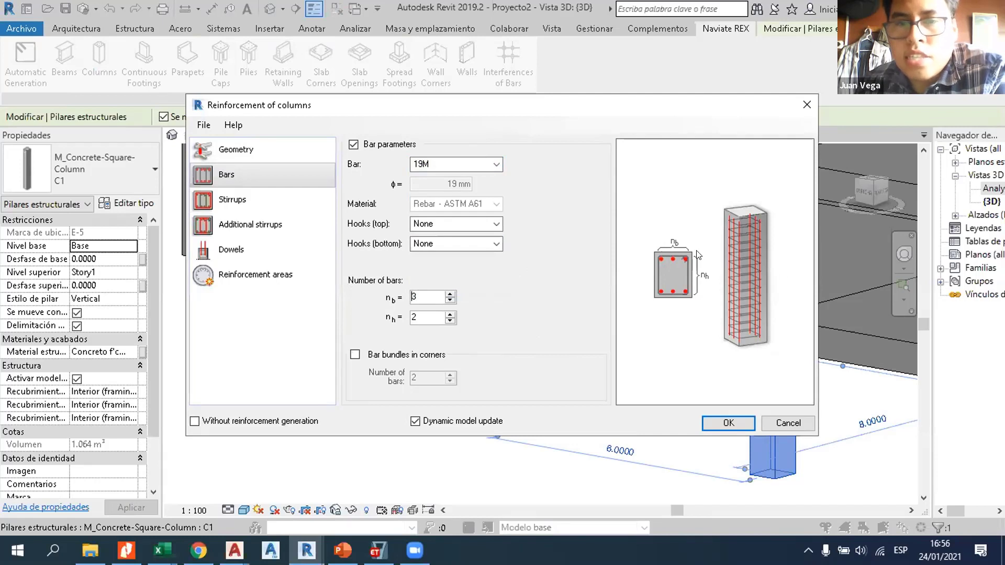
click(272, 203)
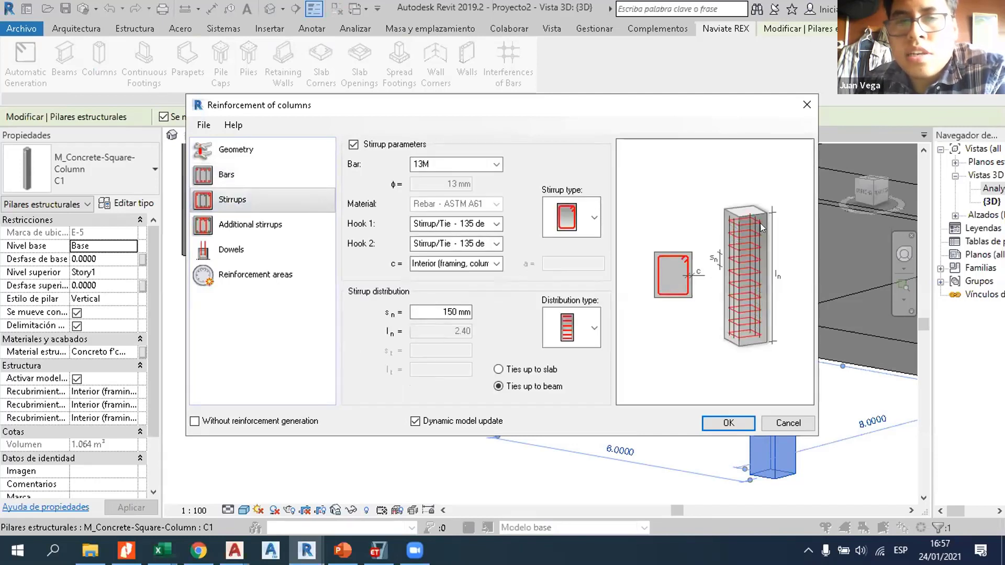
click(806, 106)
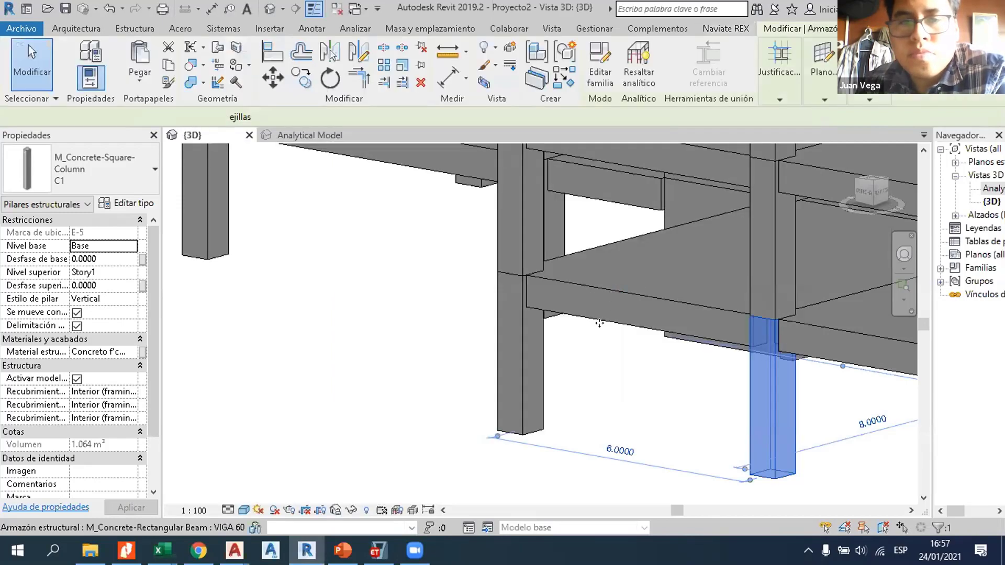
Step: Review the Naviate REX reinforcement options for the VIGA 60X40 beam, including stirrup distribution, main and additional bars and bar division, and close without applying
click(599, 323)
click(725, 28)
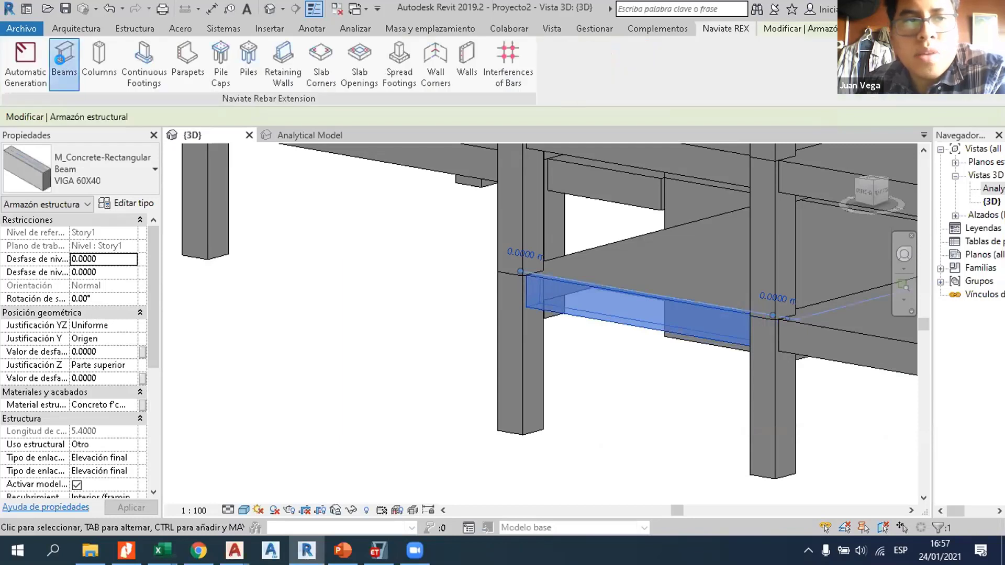
click(74, 58)
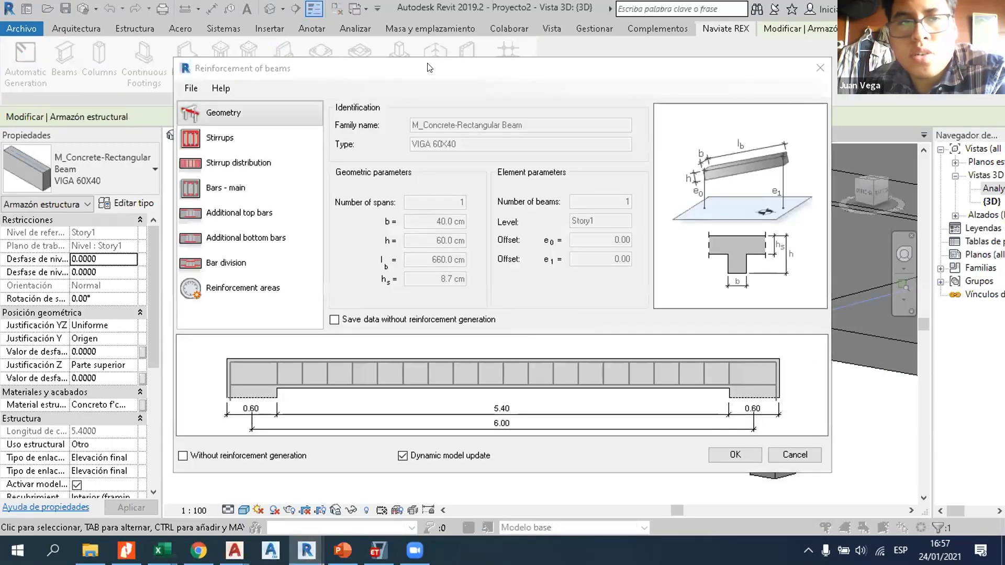
drag(370, 56, 303, 29)
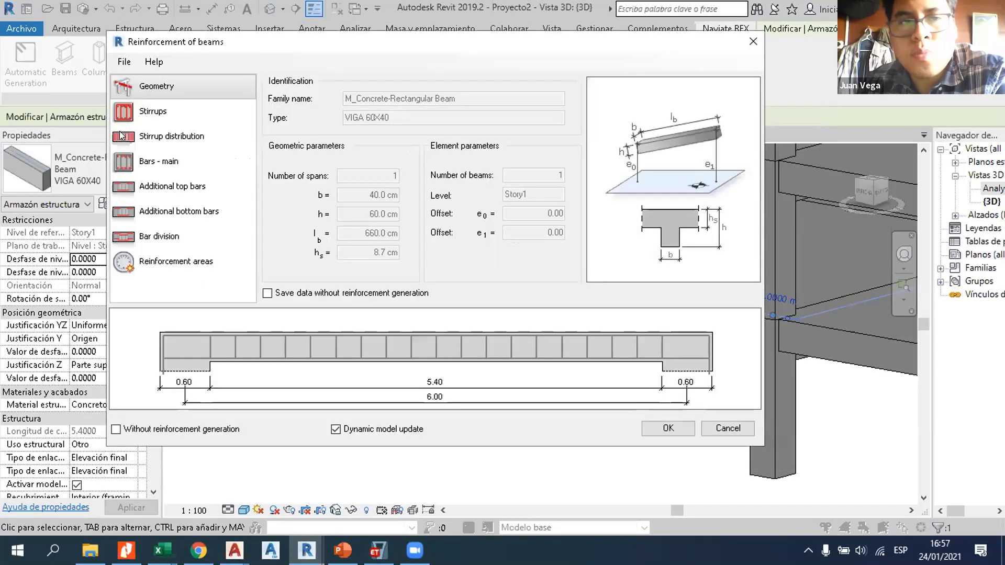
click(172, 186)
click(171, 346)
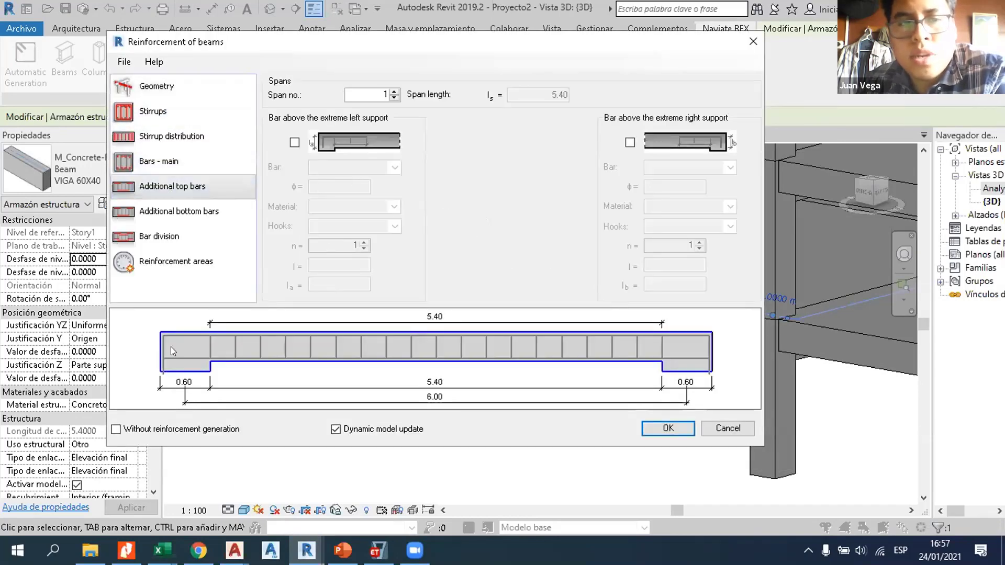
click(183, 167)
click(180, 136)
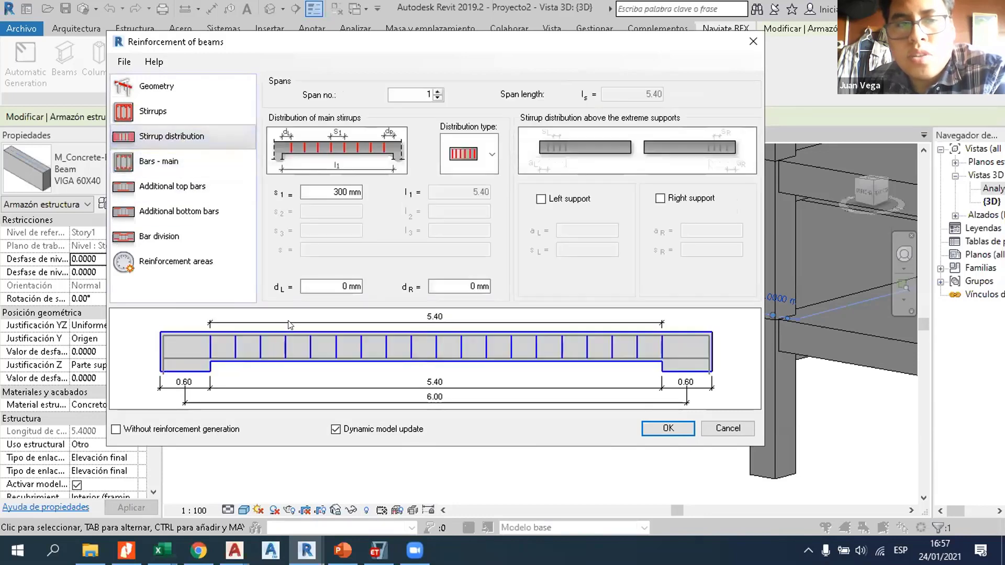
click(158, 163)
click(162, 186)
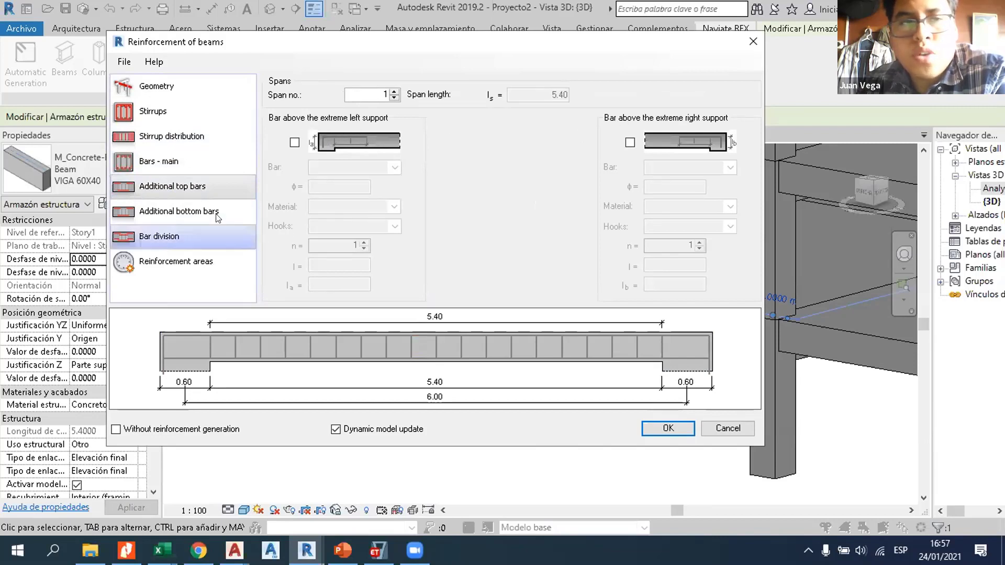
click(178, 210)
click(159, 236)
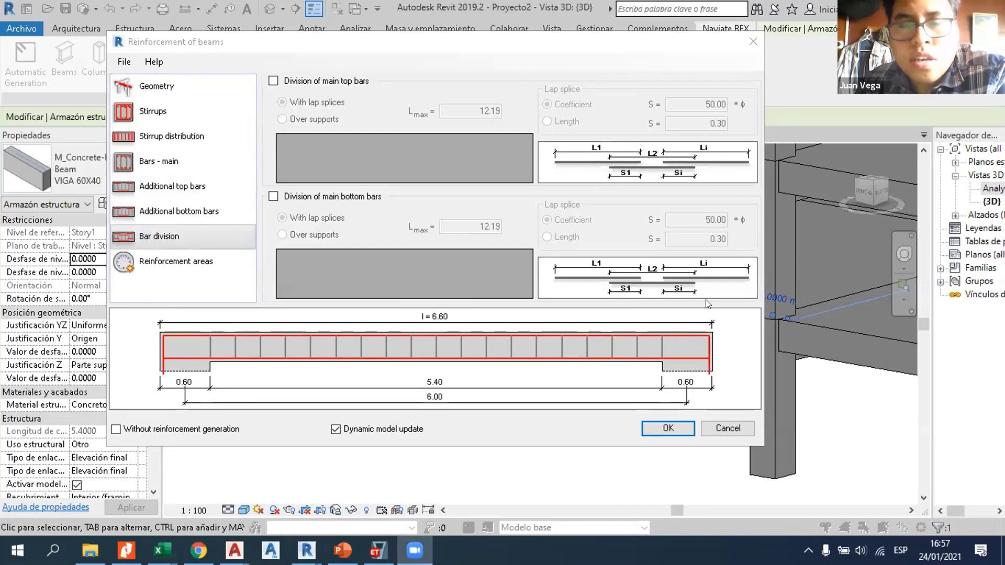
click(751, 42)
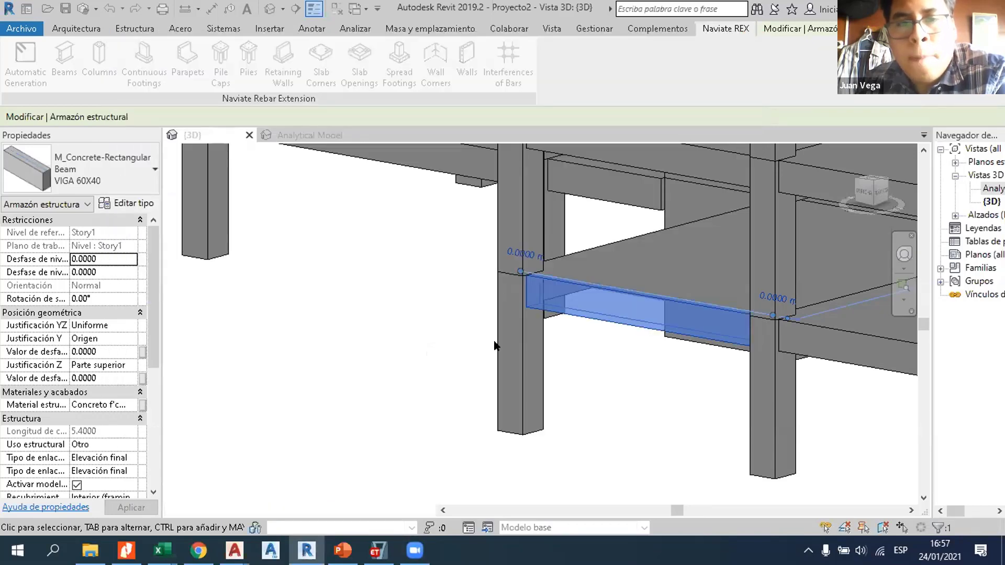
Step: Deselect the VIGA 60X40 beam and examine the whole building in the {3D} view
click(432, 354)
scroll(579, 375, down, 3)
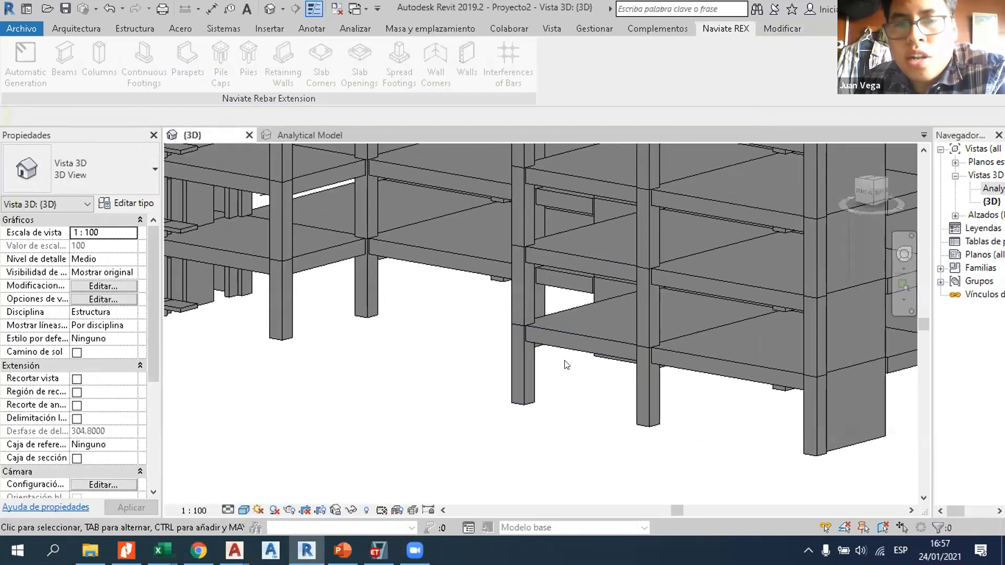
scroll(520, 366, down, 1)
scroll(524, 359, down, 1)
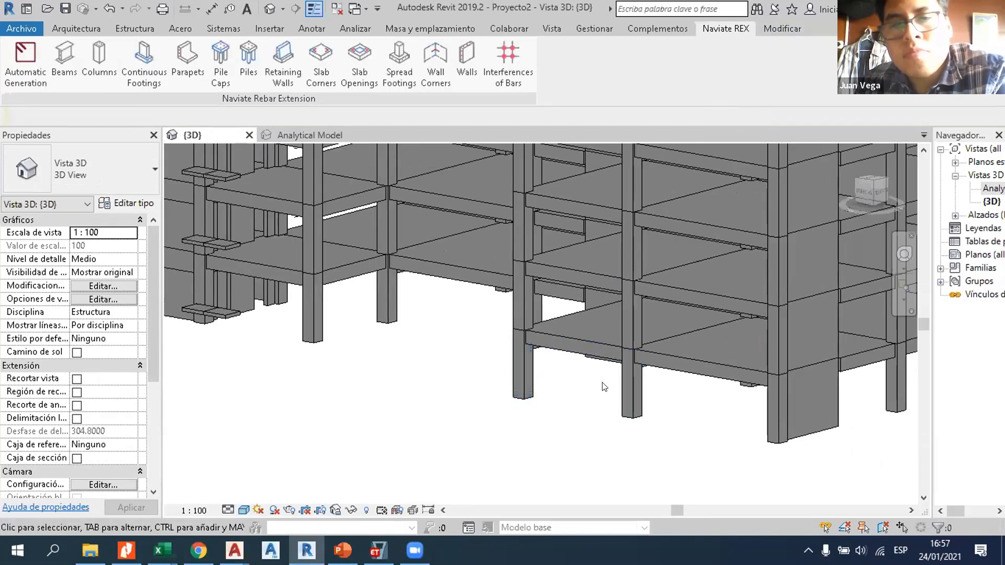
scroll(607, 387, down, 1)
scroll(628, 411, up, 1)
scroll(711, 401, up, 1)
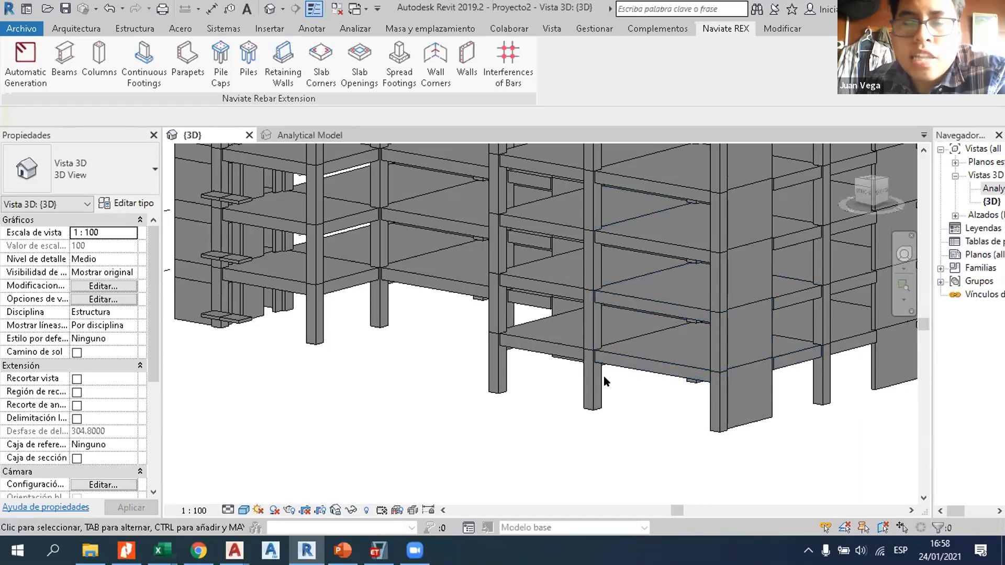
scroll(629, 396, down, 4)
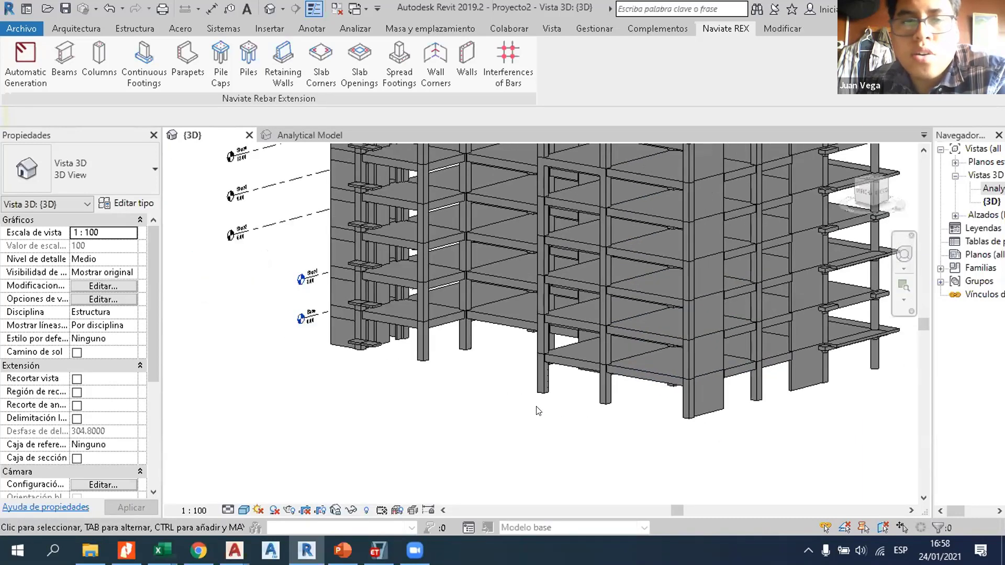
middle_drag(602, 337, 417, 364)
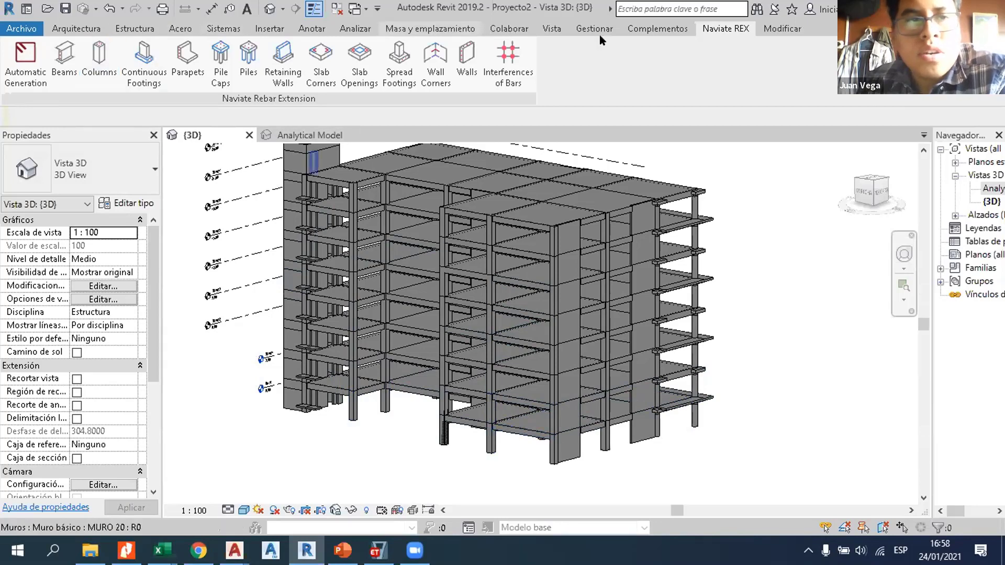
Step: Review Revit's external commands for exporting to and importing from ETABS, SAFE or SAP2000, referring to the eight-storey model in ETABS
click(628, 28)
click(91, 77)
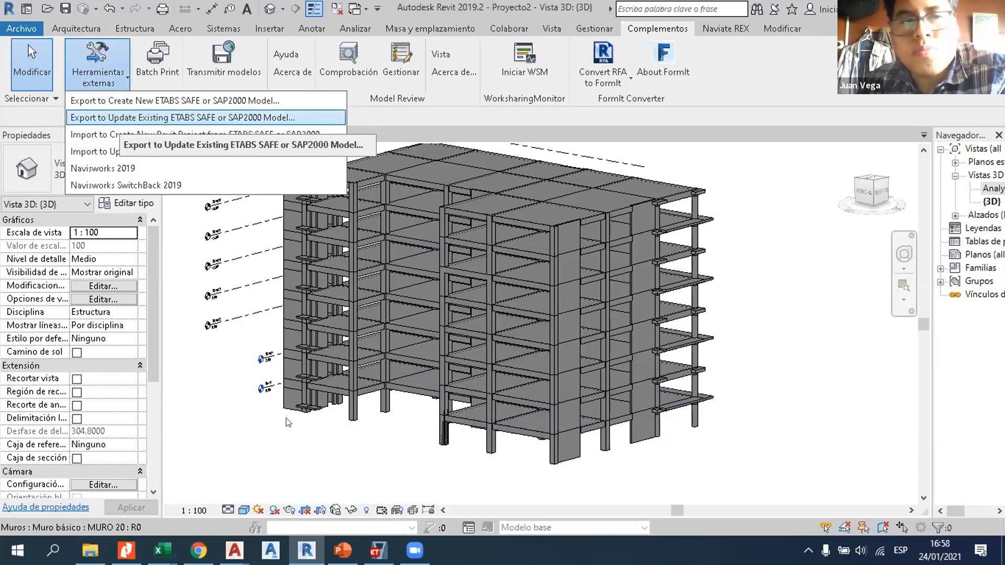
click(378, 550)
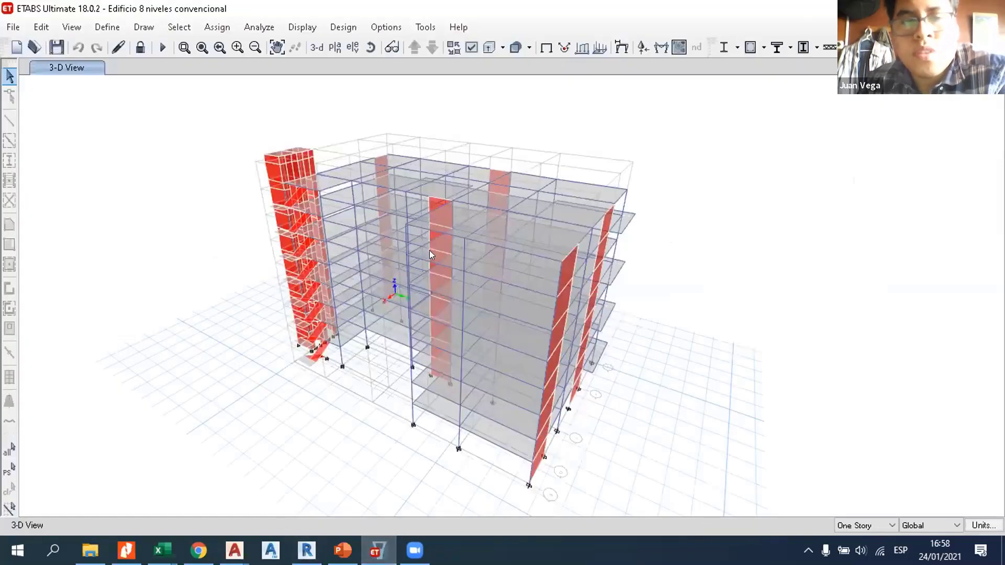
click(307, 550)
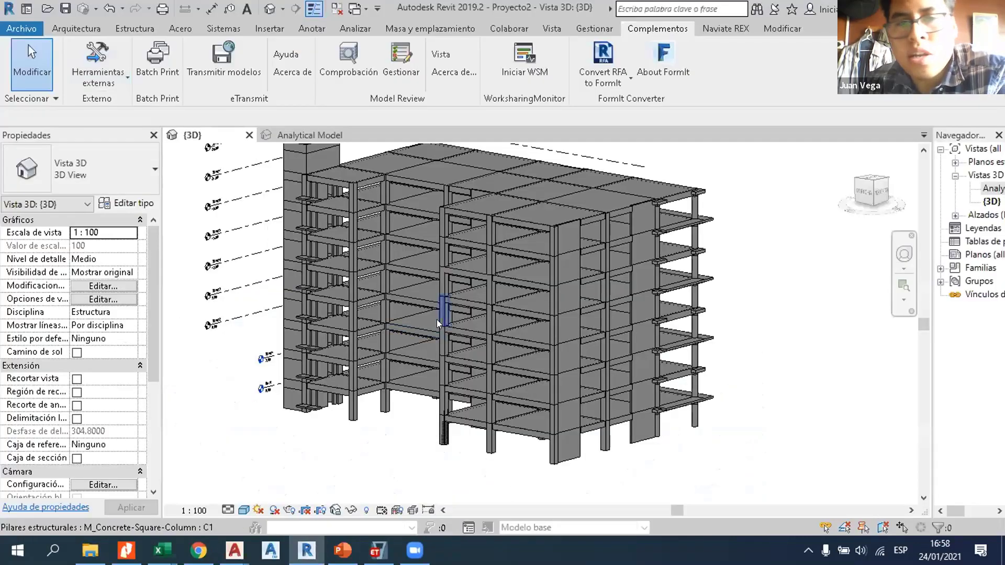
click(109, 84)
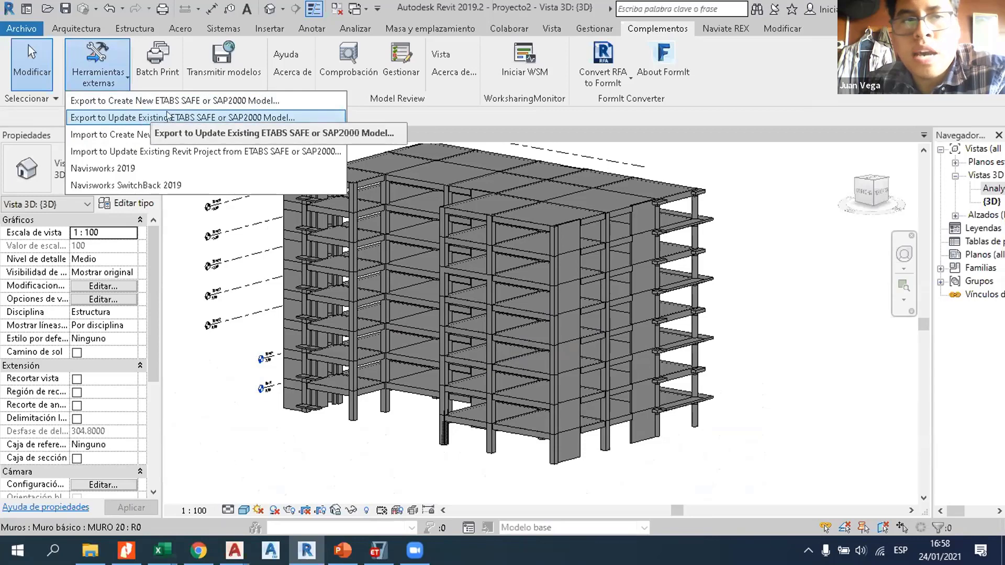
click(838, 429)
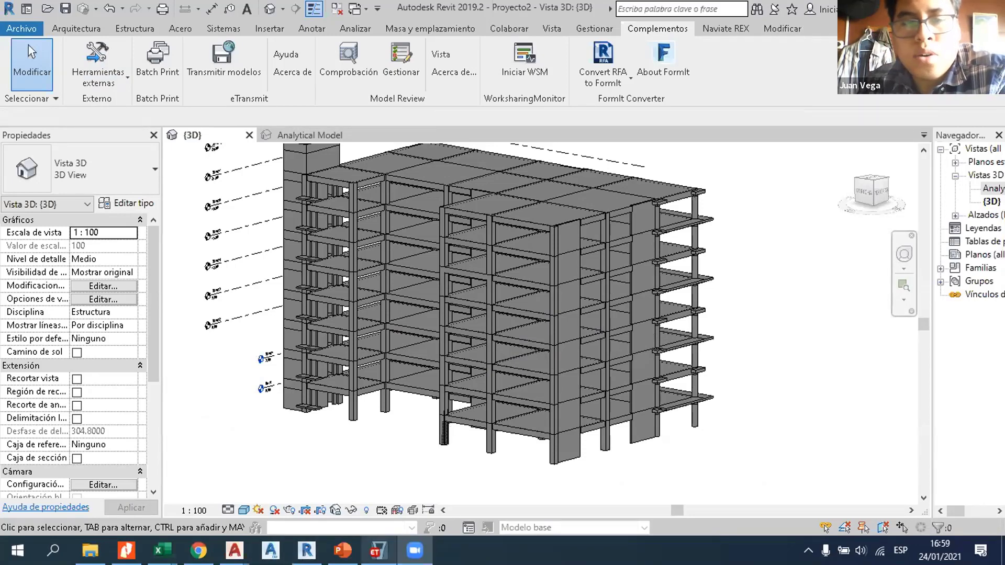
click(376, 550)
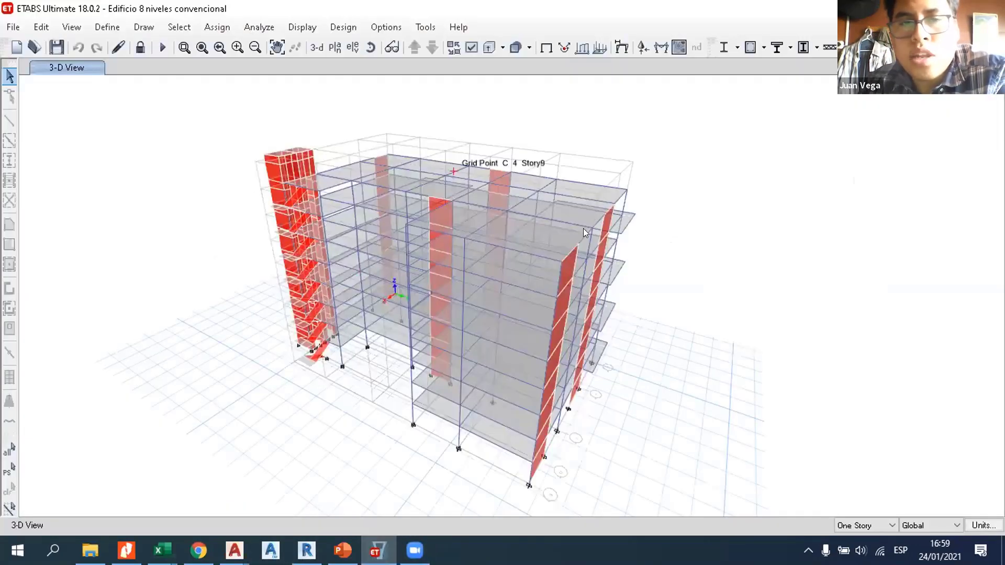
key(alt+Tab)
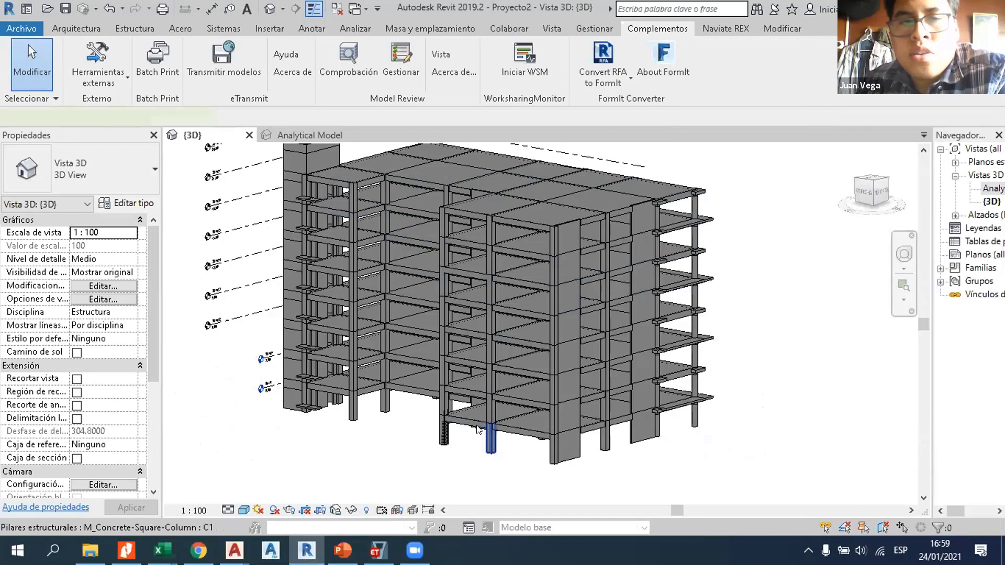
Step: Back in Revit, select a ground-floor C1 column, review the Naviate REX reinforcement tools with the whole building in view, and deselect it
click(488, 439)
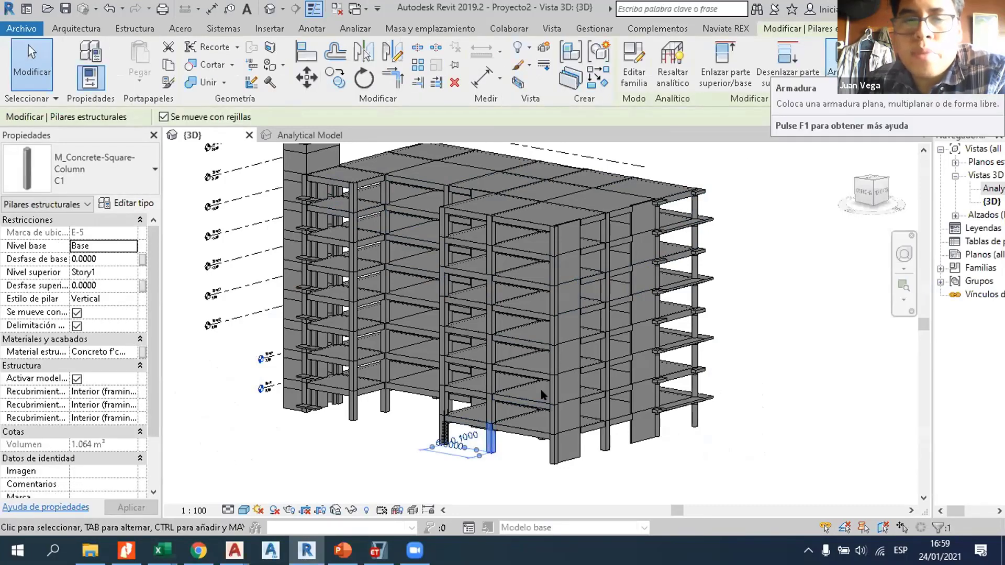
click(718, 29)
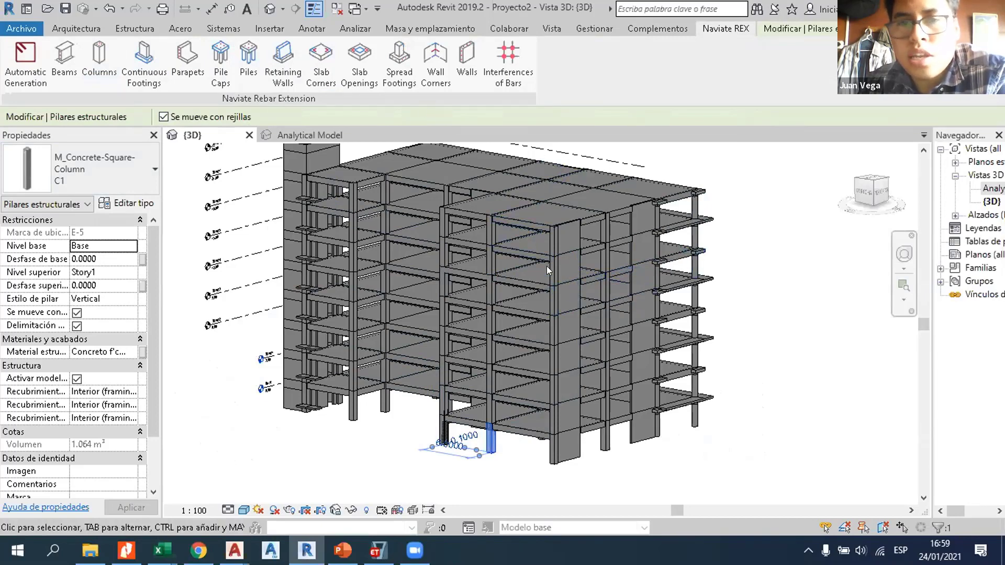
scroll(546, 266, down, 2)
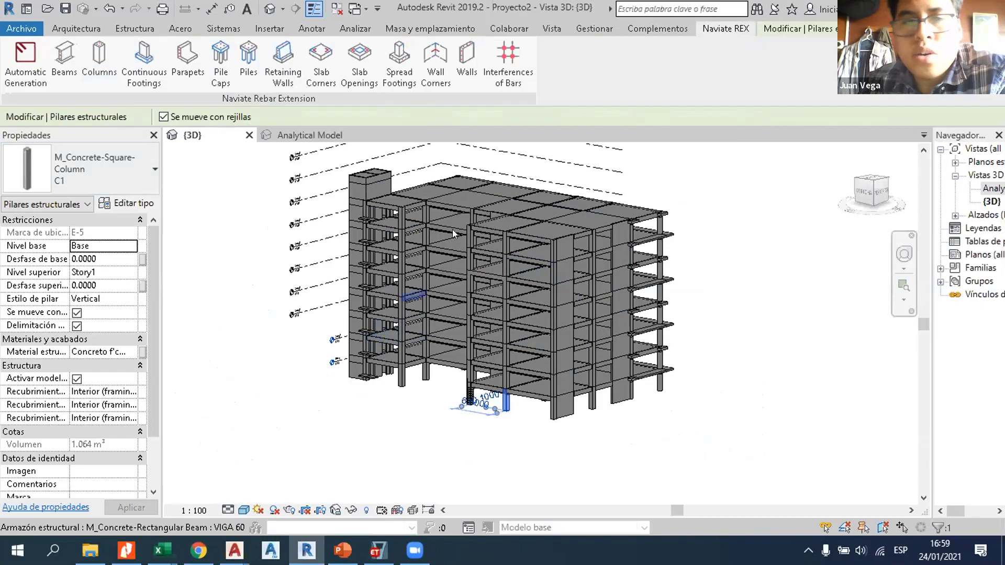
middle_drag(411, 391, 396, 416)
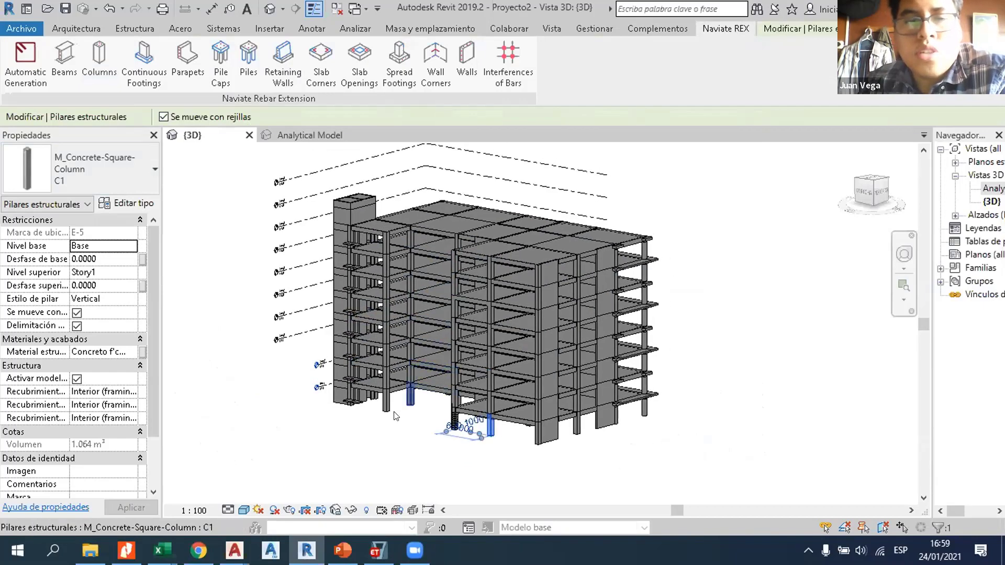
click(682, 370)
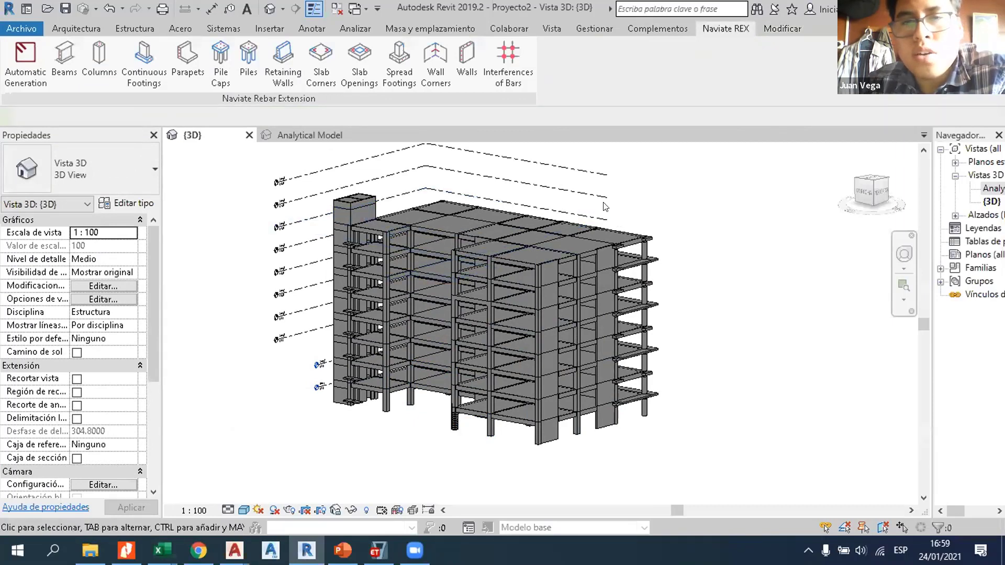
click(578, 30)
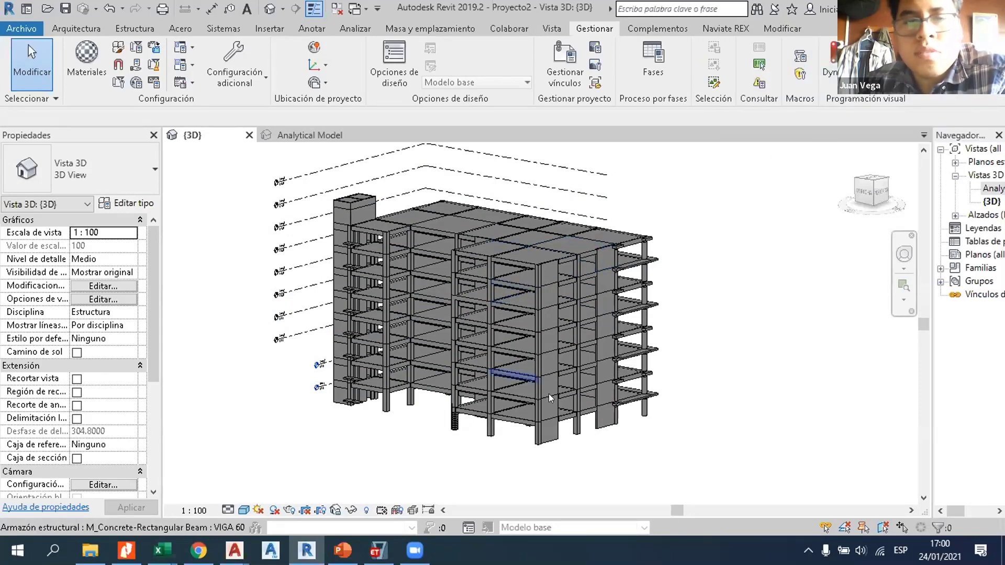
key(Tab)
key(Tab)
key(Tab)
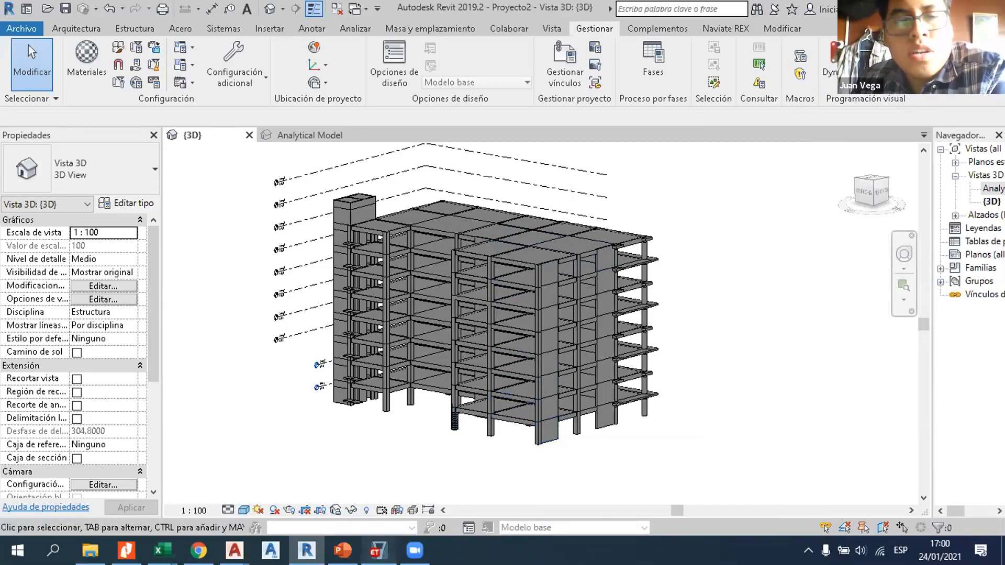
key(alt+Tab)
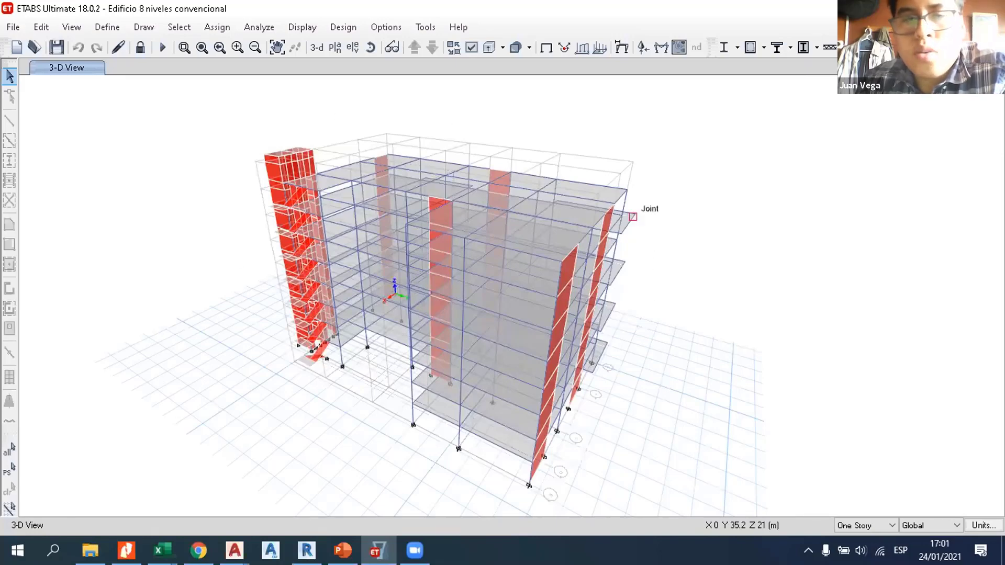
key(alt+Tab)
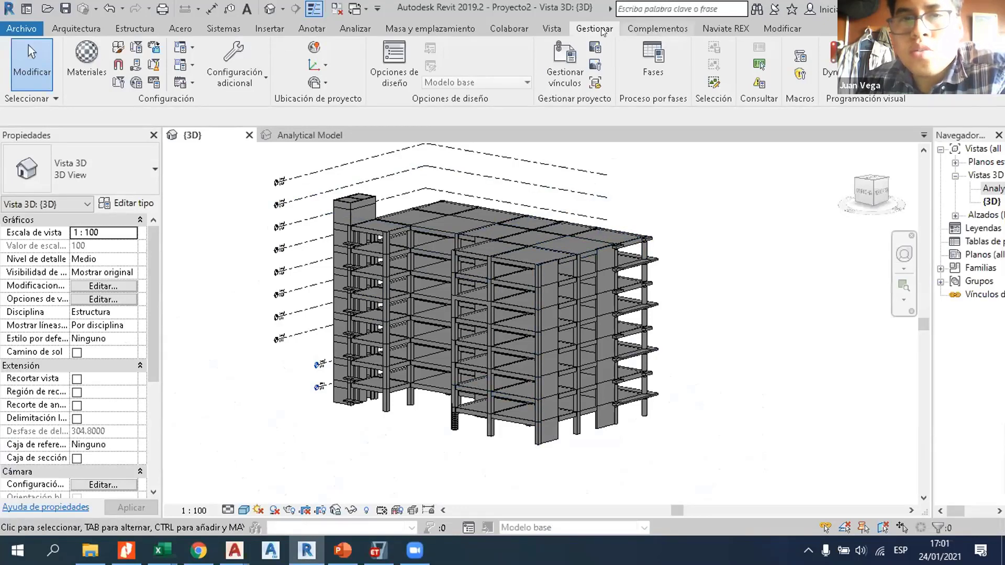
click(556, 30)
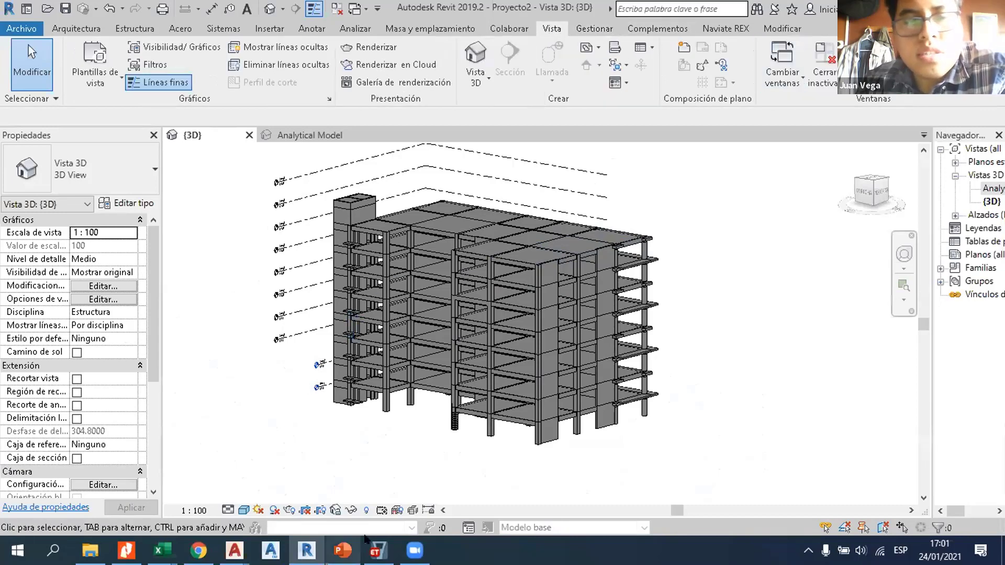
Step: Switch to the Introducción presentation in PowerPoint and go back through the slide thumbnails to the course contents at the beginning
click(342, 550)
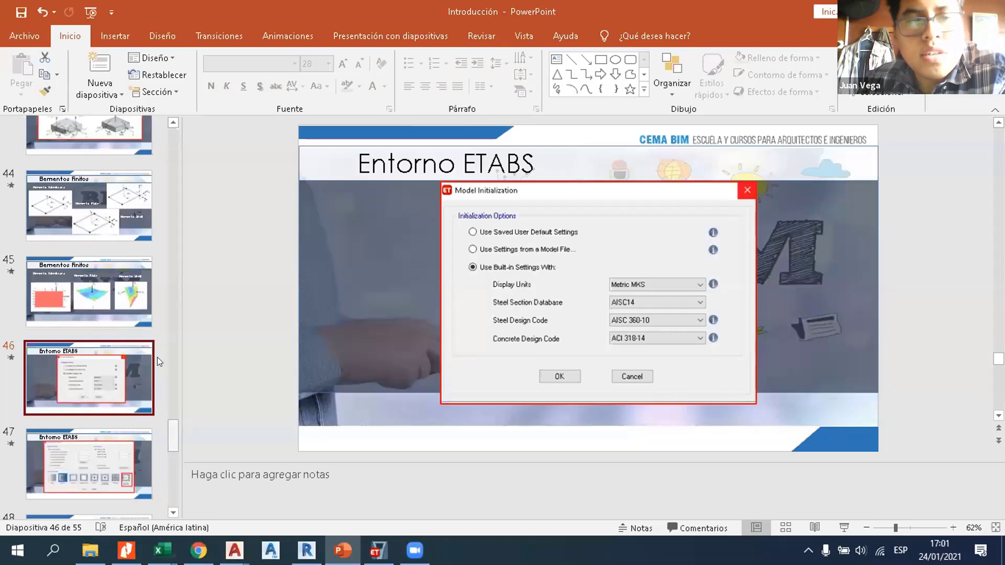
scroll(157, 357, up, 15)
scroll(169, 137, up, 8)
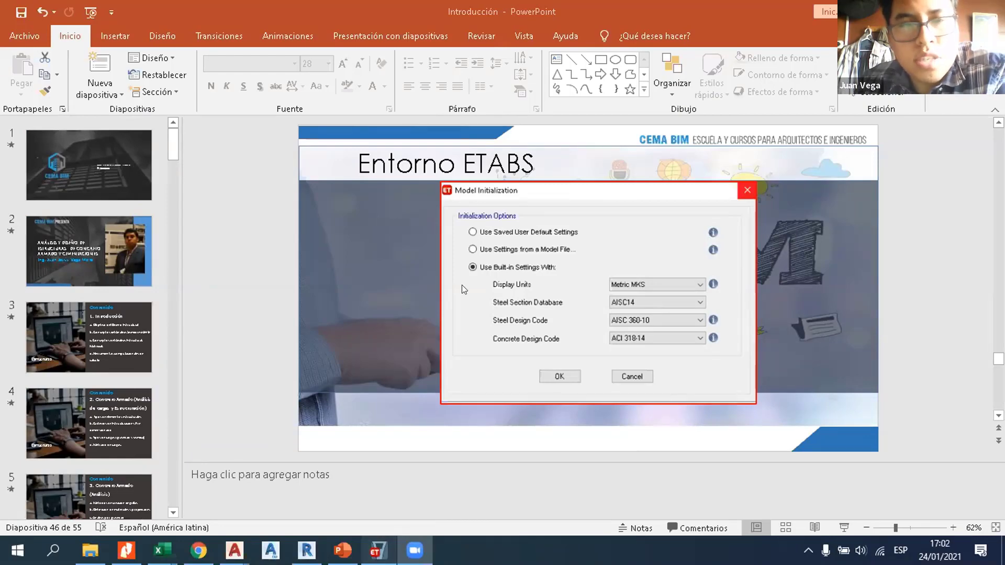
Step: Switch to ETABS and open the edificio 10 niveles model from the proyecto folder
click(377, 549)
click(13, 27)
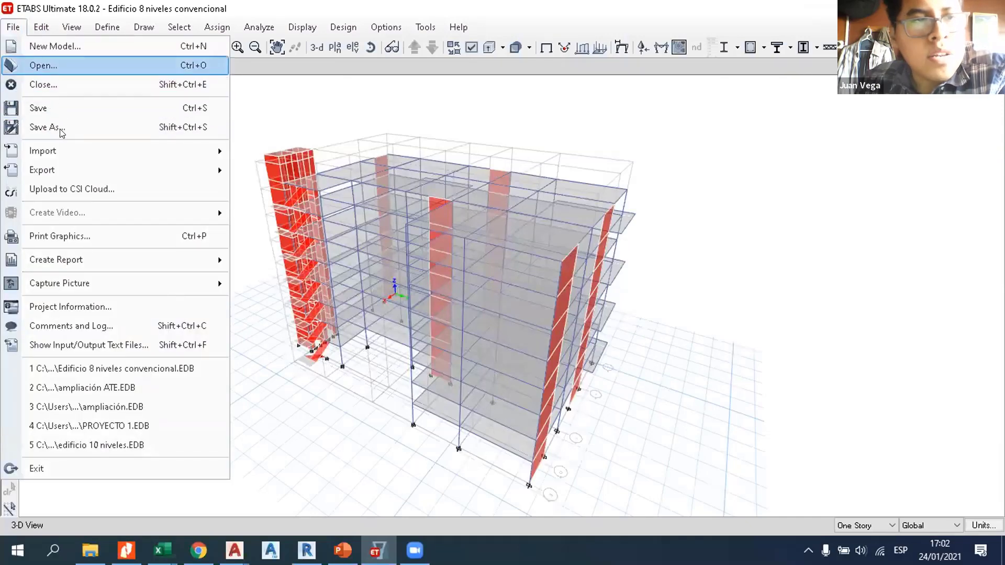
click(81, 68)
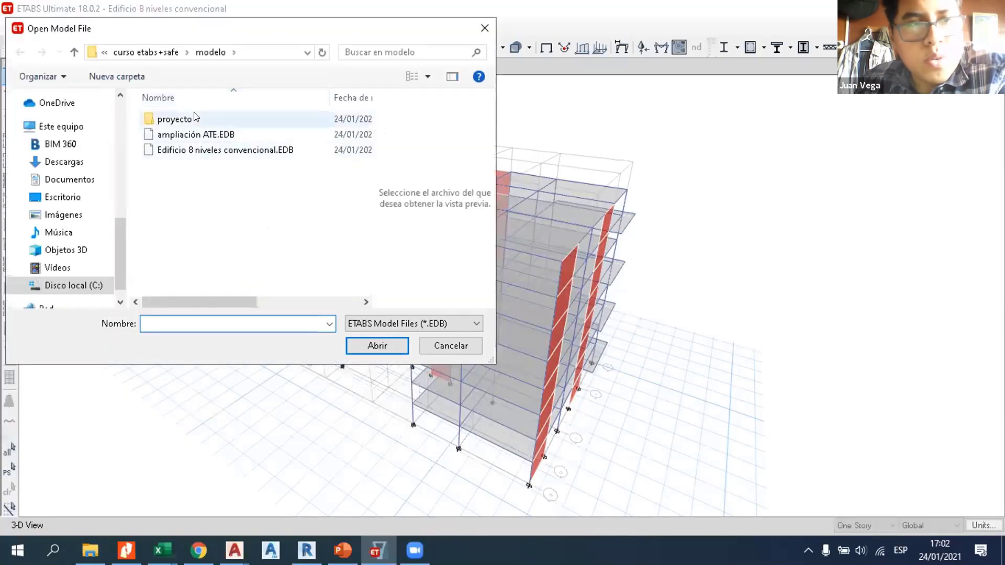
double_click(203, 119)
click(205, 119)
click(378, 344)
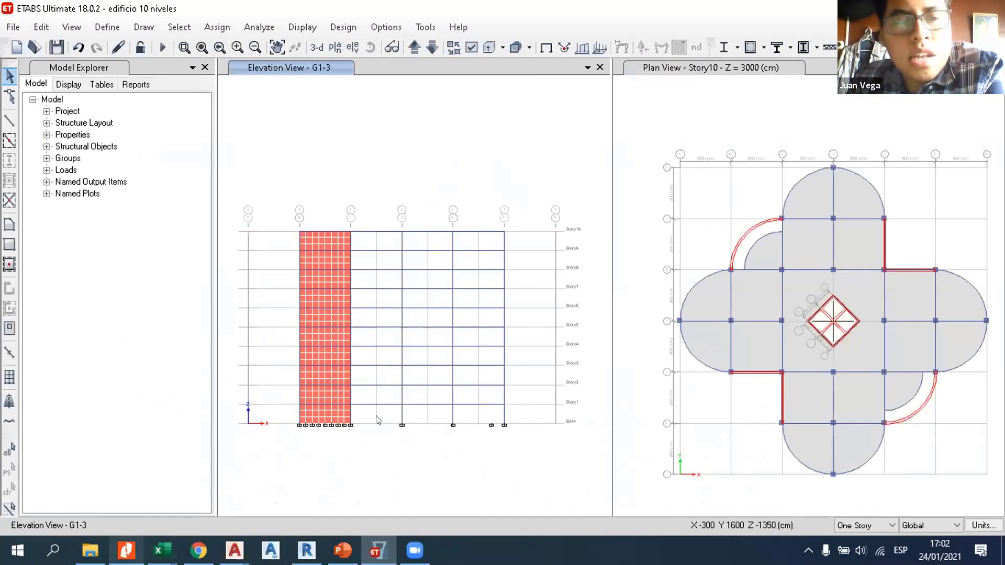
Step: Switch to Nitro Pro and read Tabla N° 8 on structural irregularities in height in the E030-2019 ACTUAL PDF
click(126, 550)
scroll(467, 271, down, 12)
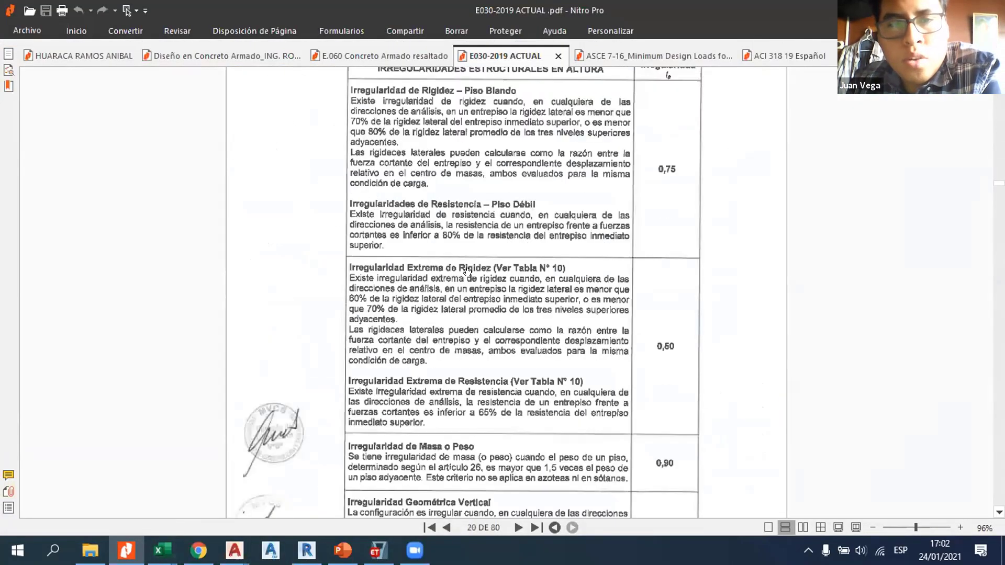
scroll(445, 165, up, 1)
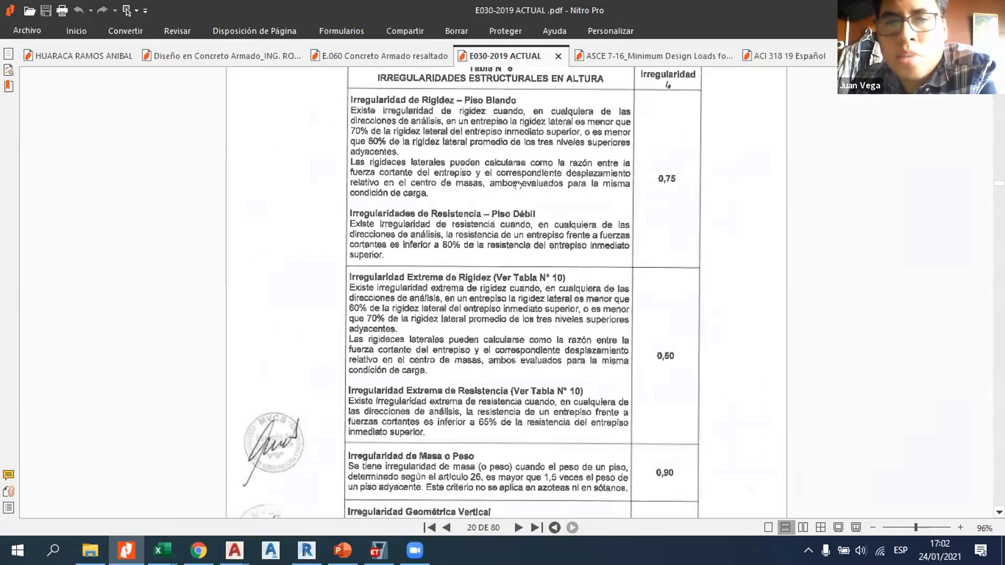
scroll(517, 184, down, 3)
scroll(447, 257, down, 3)
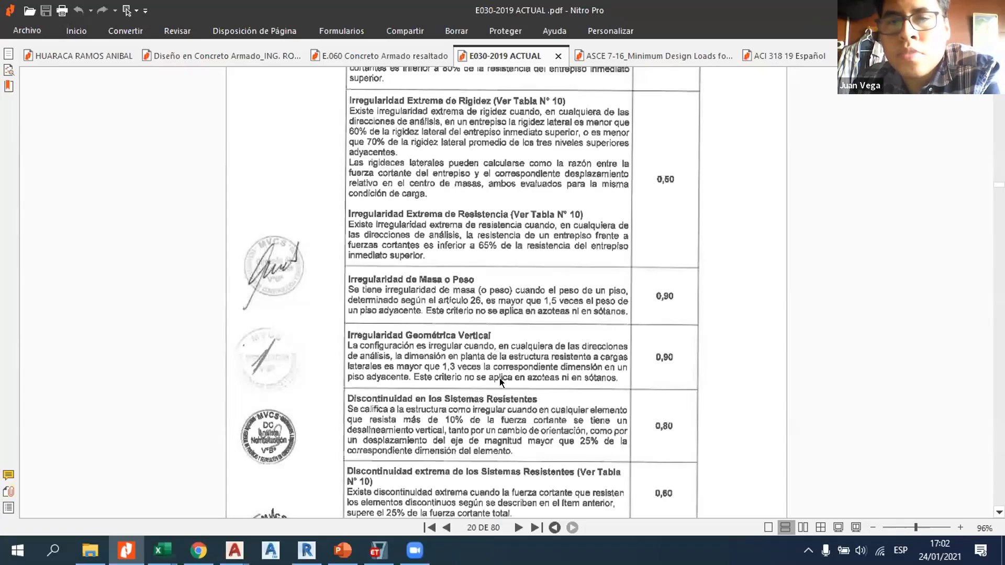
click(604, 210)
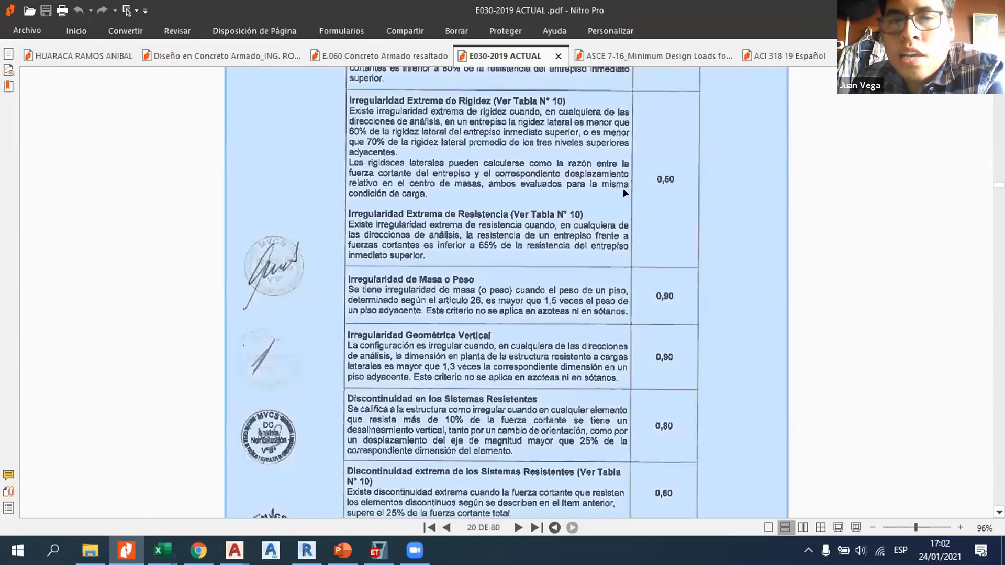
scroll(643, 204, up, 3)
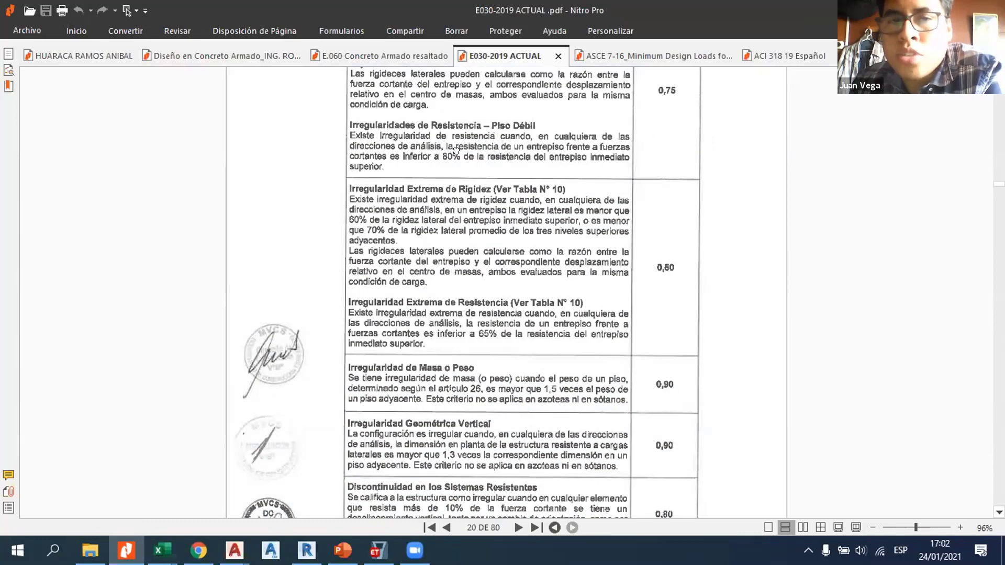
scroll(455, 150, up, 4)
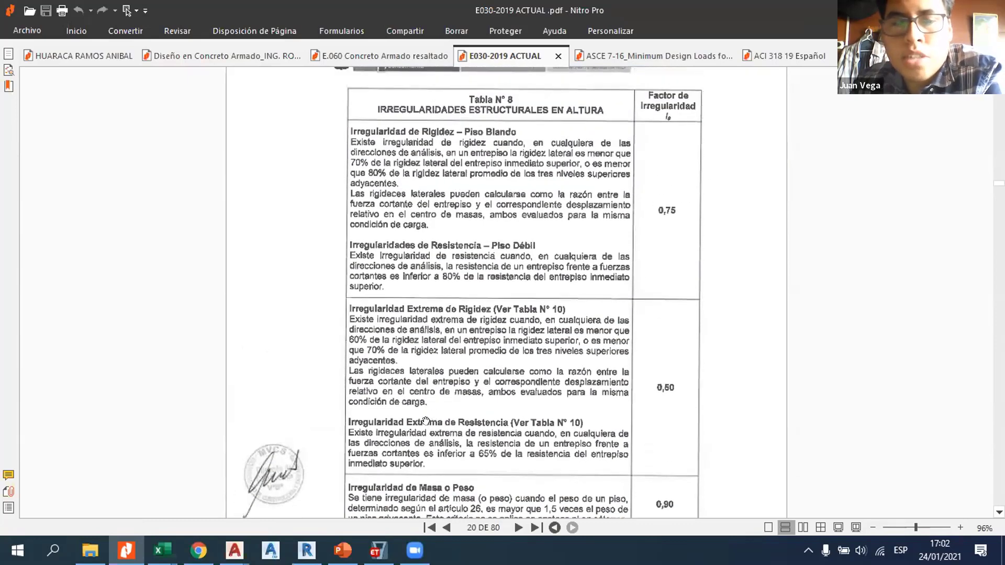
Step: Switch to ETABS and review the model definition and design data categories in the list of displayable tables
key(alt+Tab)
click(302, 27)
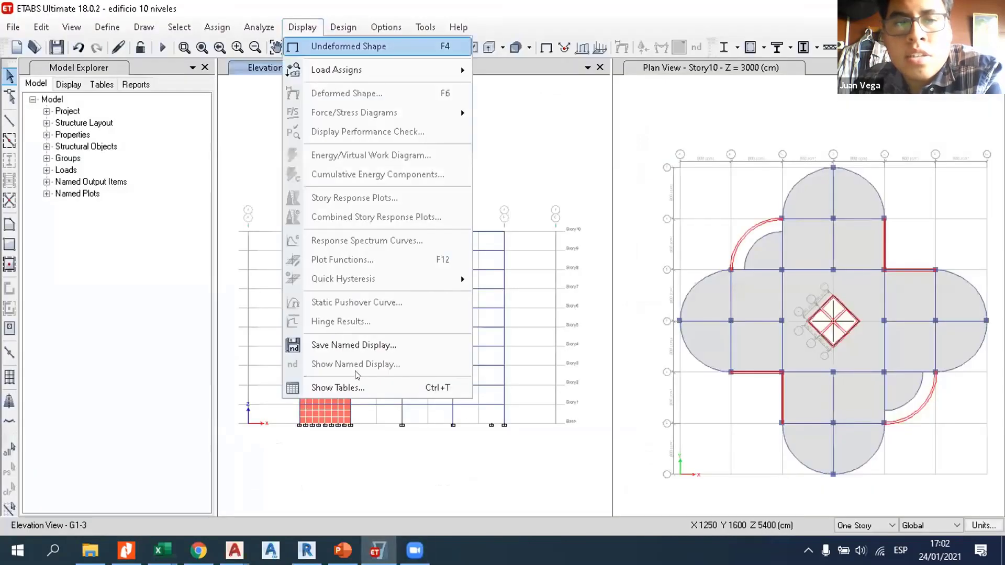
click(360, 387)
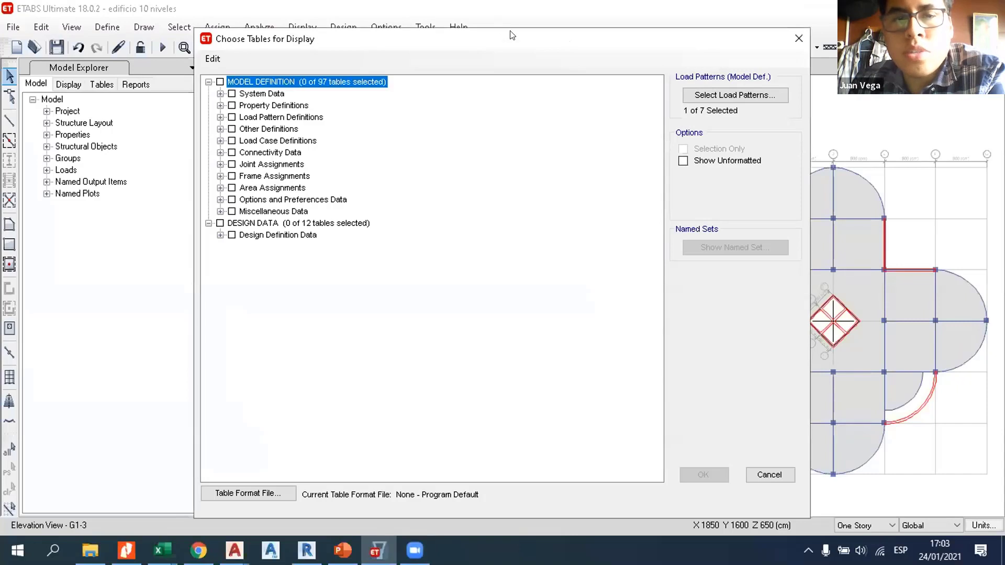
drag(510, 31, 440, 14)
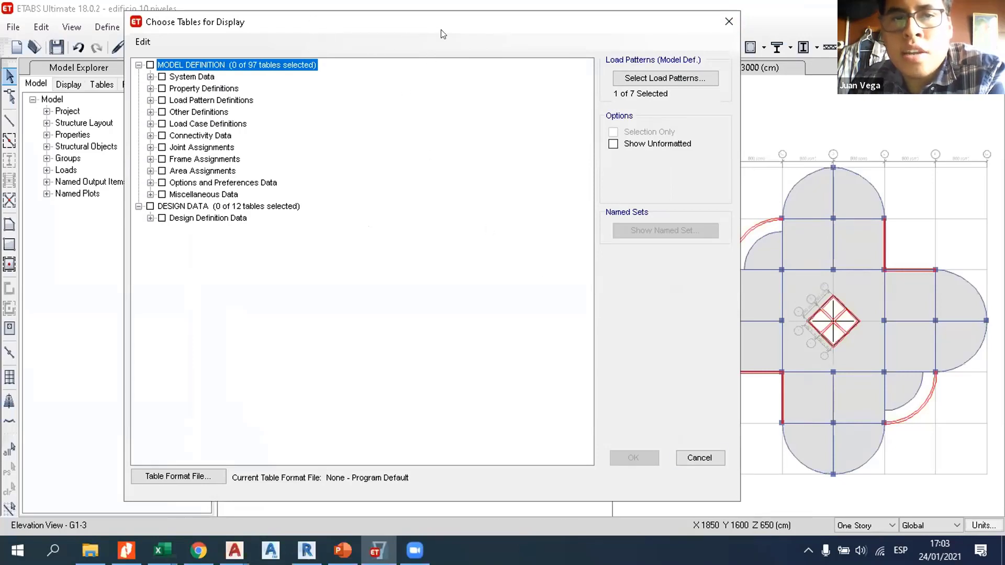
click(728, 22)
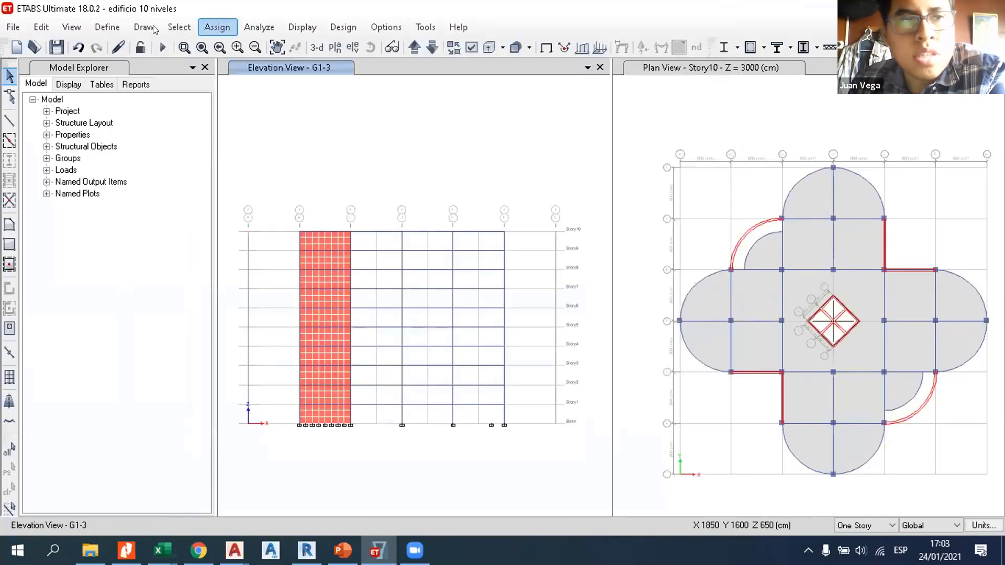
Step: Review the damper and isolator link types available for a new link property, leaving the link definitions without adding one
click(107, 28)
mouse_move(132, 70)
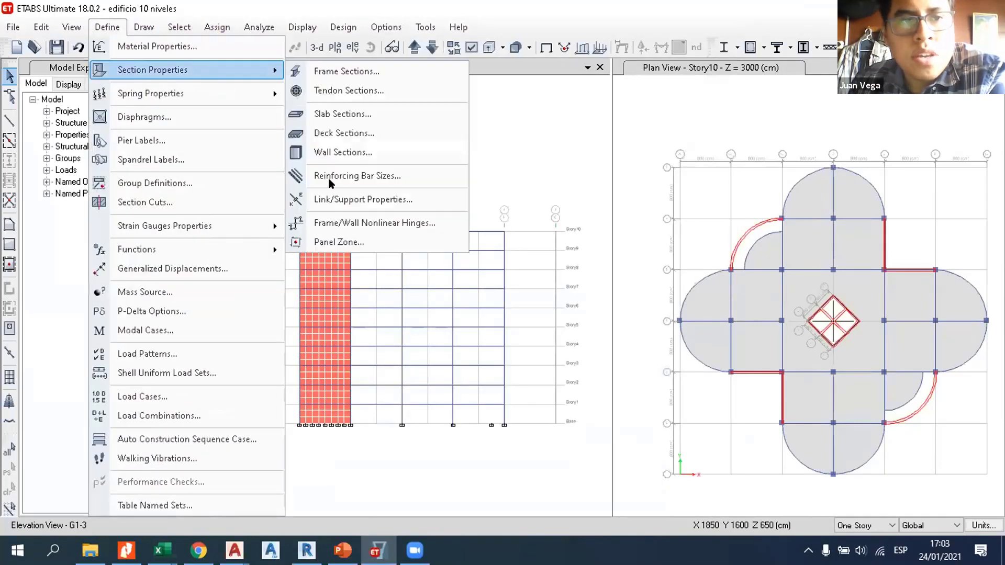
click(345, 199)
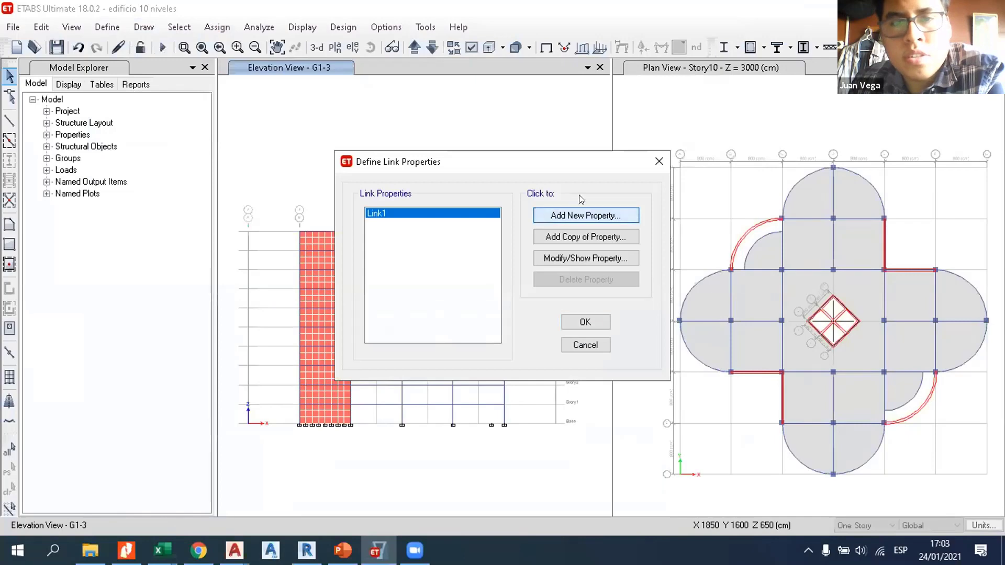
click(585, 215)
click(641, 70)
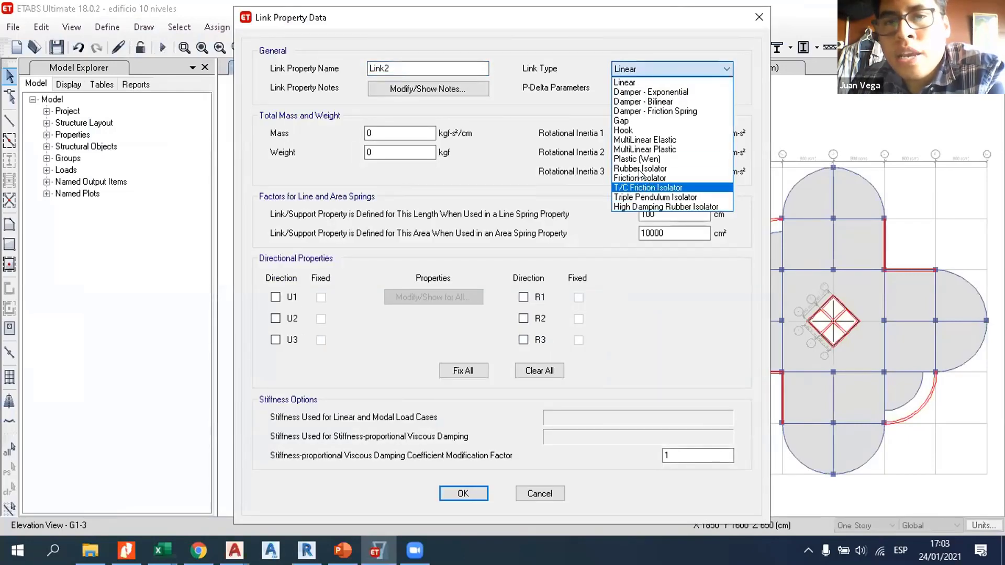
key(Down)
key(Down)
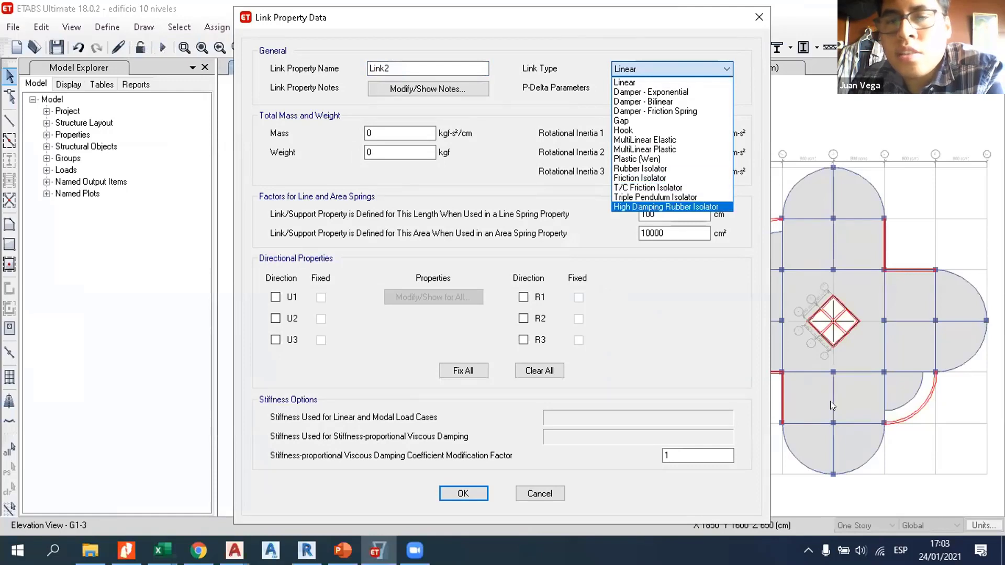
click(670, 246)
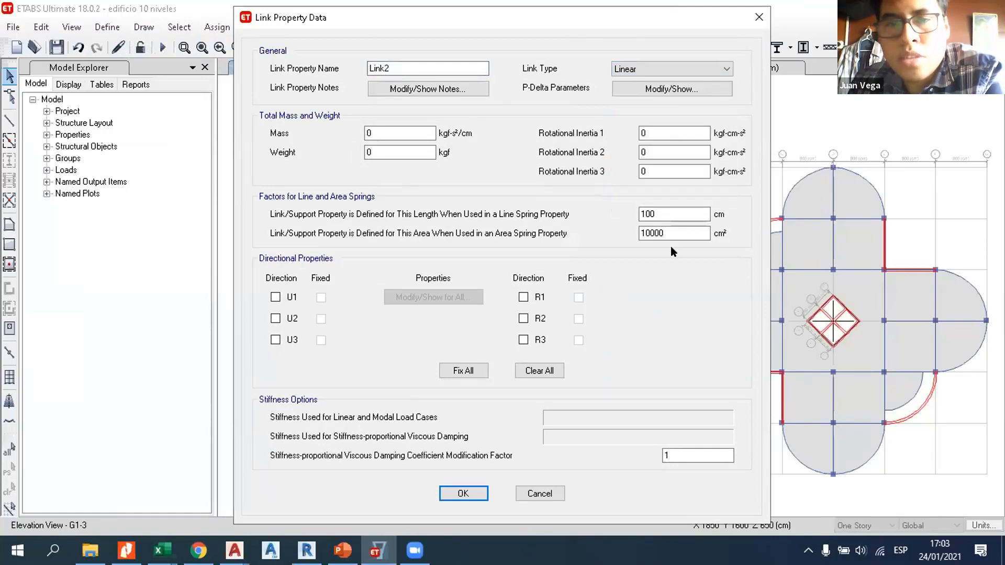
click(759, 17)
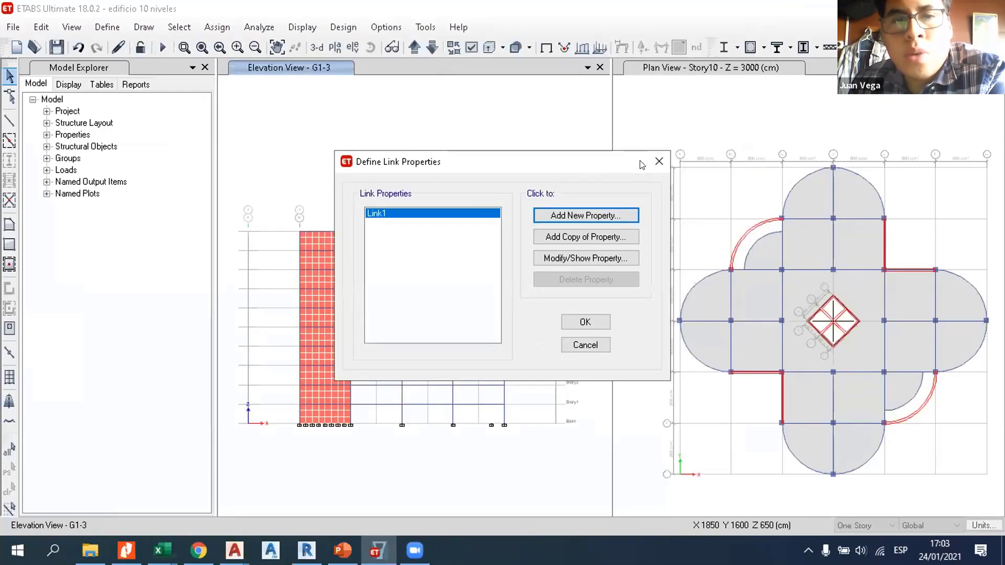
click(659, 161)
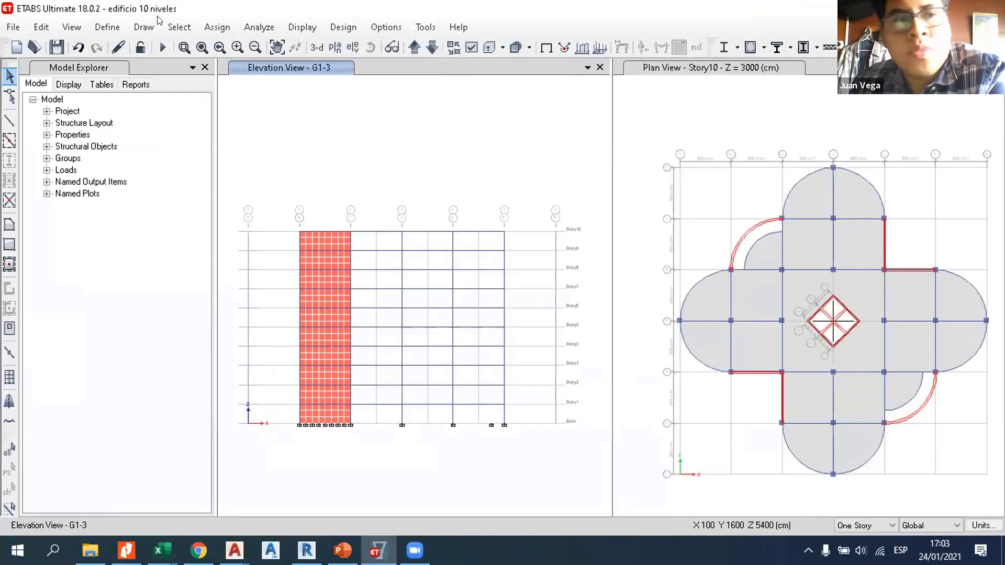
Step: Look up Peru NTE E.030 2014 among the response spectrum function types and leave without adding a function
click(116, 29)
mouse_move(157, 249)
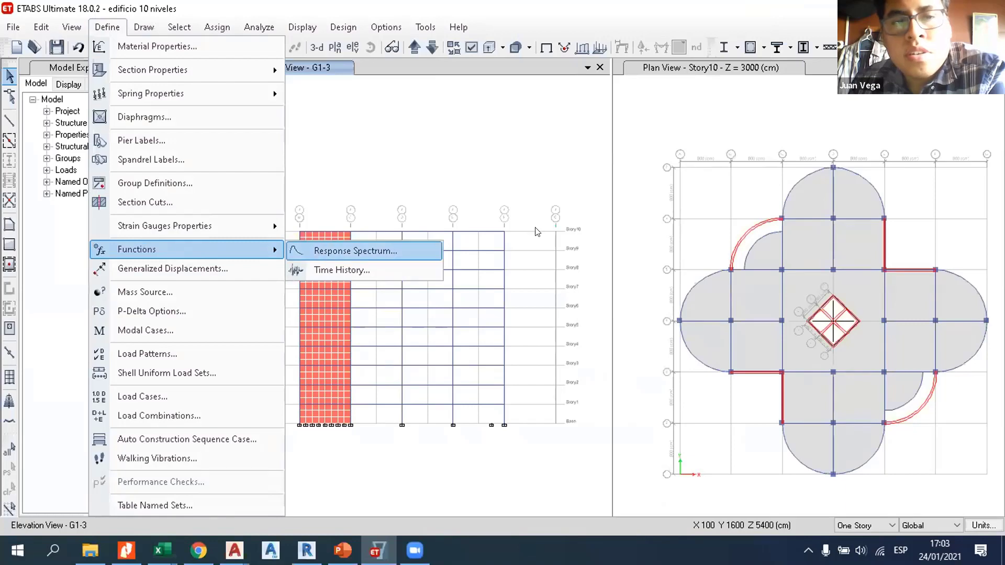
key(Return)
click(520, 166)
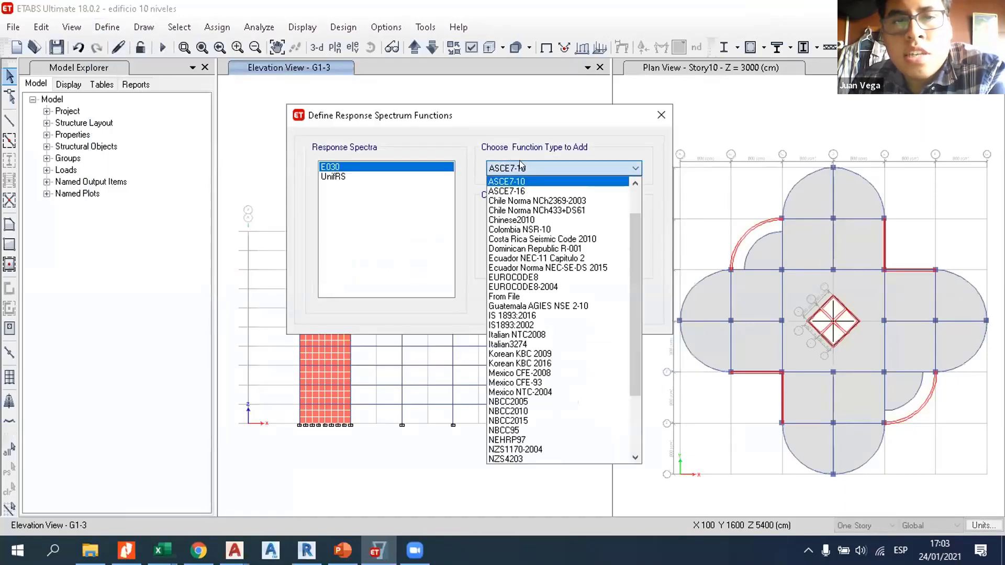
scroll(518, 387, down, 2)
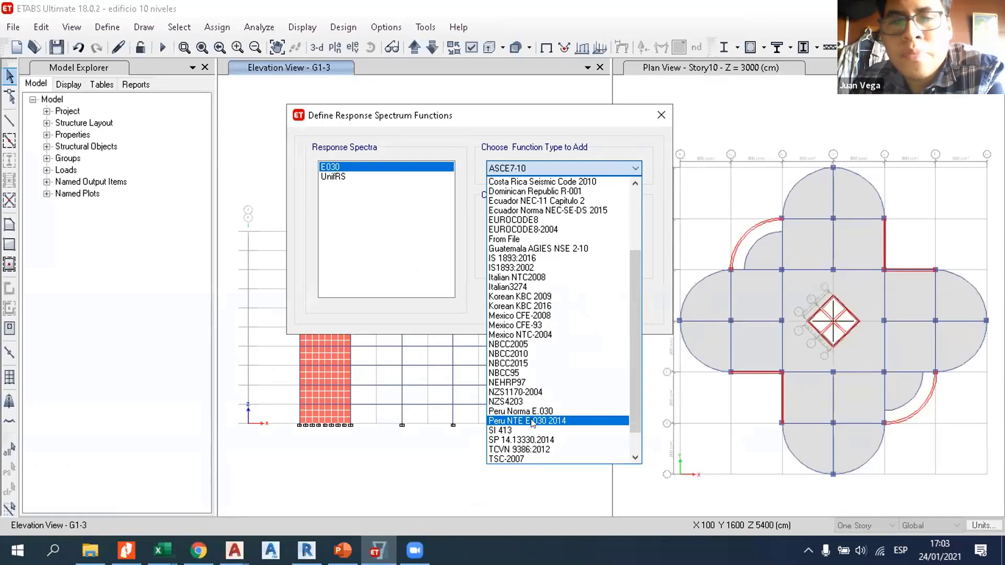
click(532, 420)
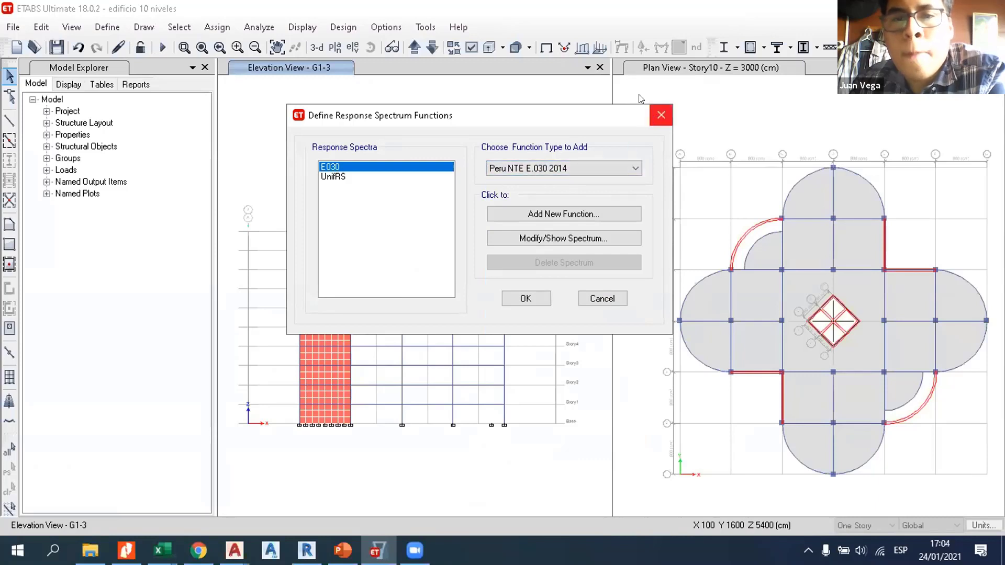
click(661, 114)
Step: Review the result display options and check the table list again with the design data group collapsed
click(302, 27)
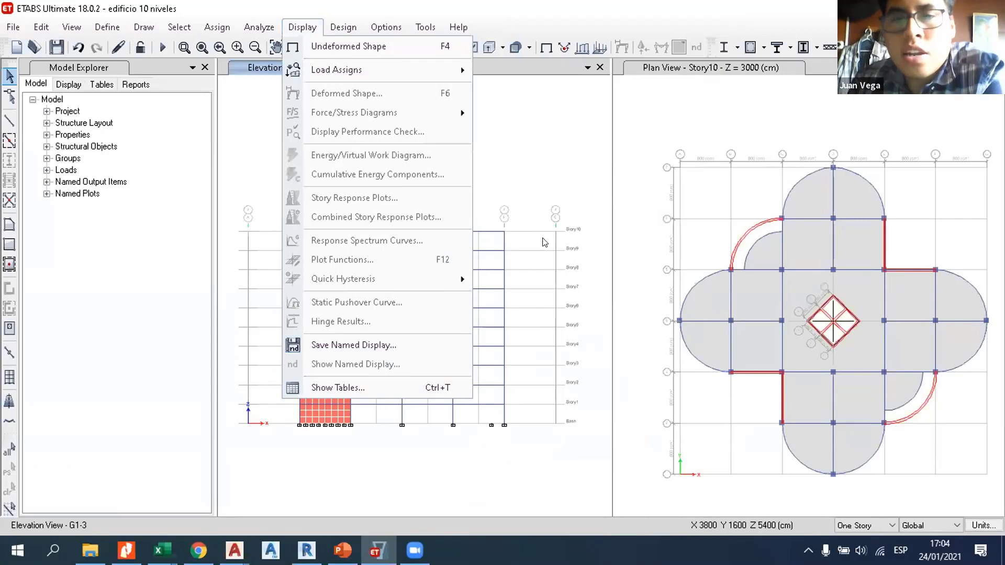
click(549, 216)
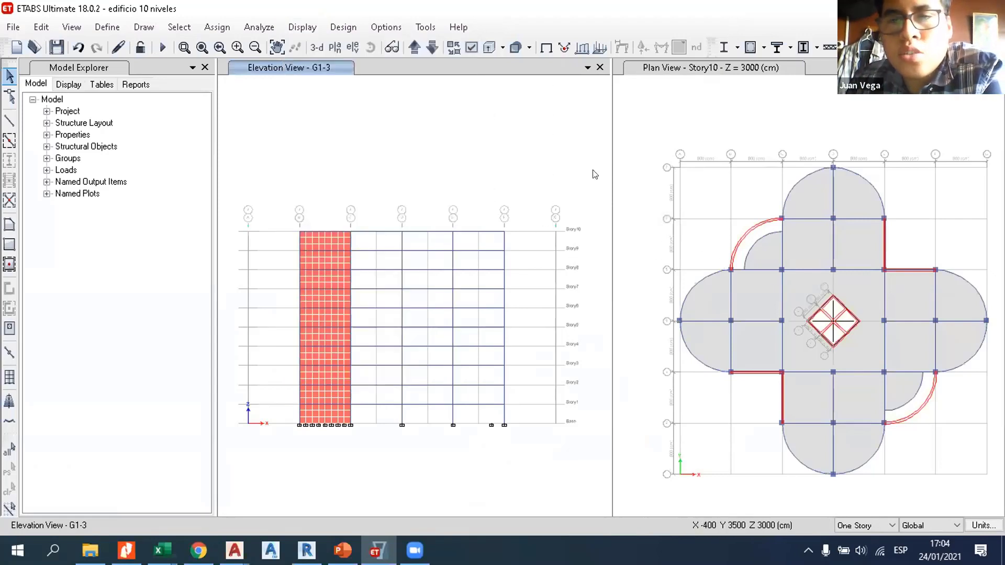
click(302, 27)
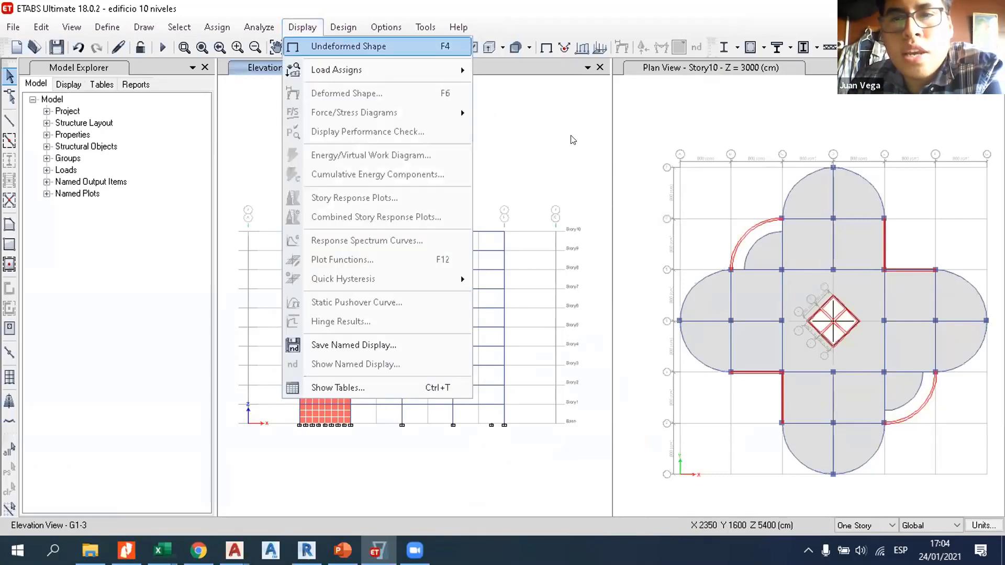
click(546, 234)
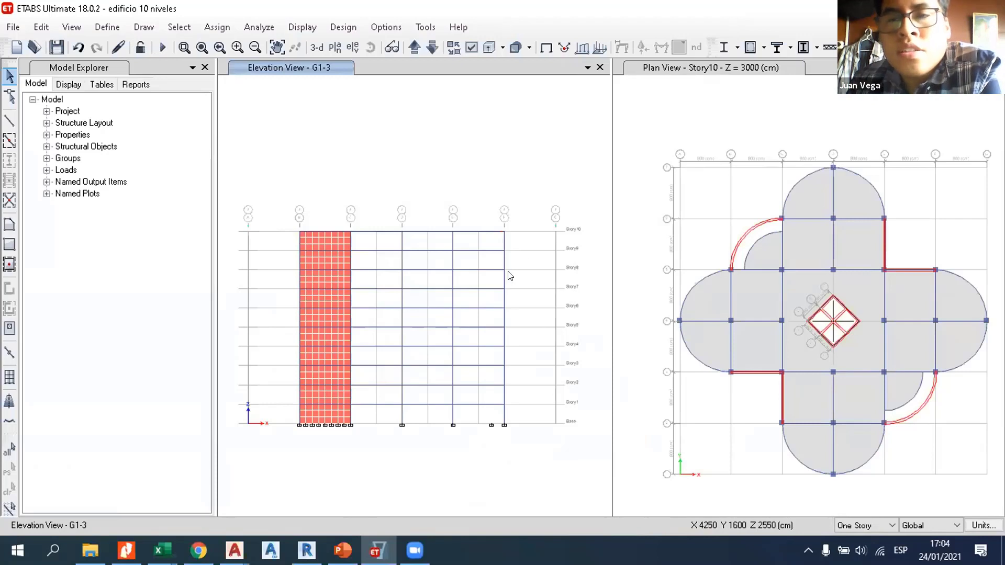
click(308, 29)
click(372, 386)
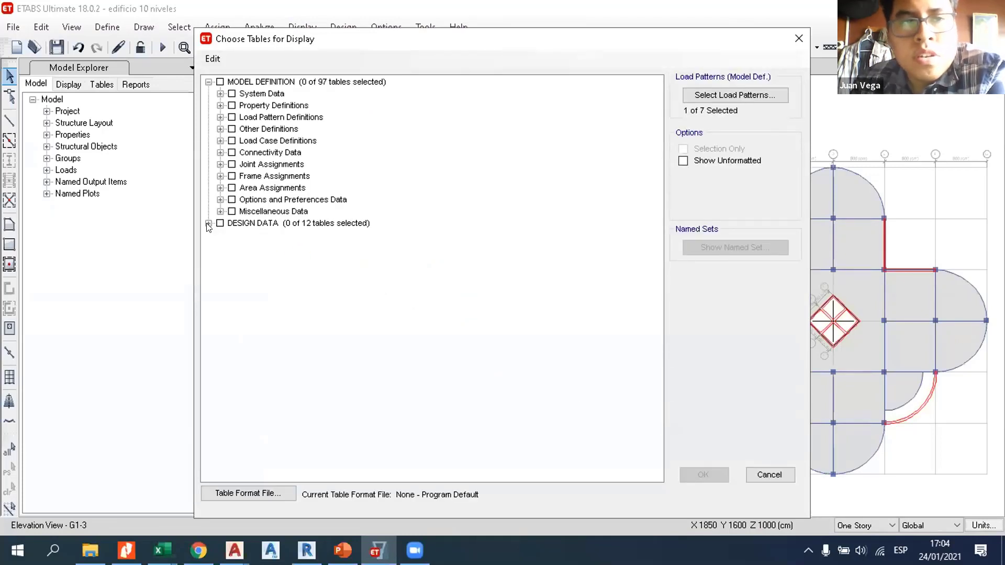
click(209, 224)
click(798, 39)
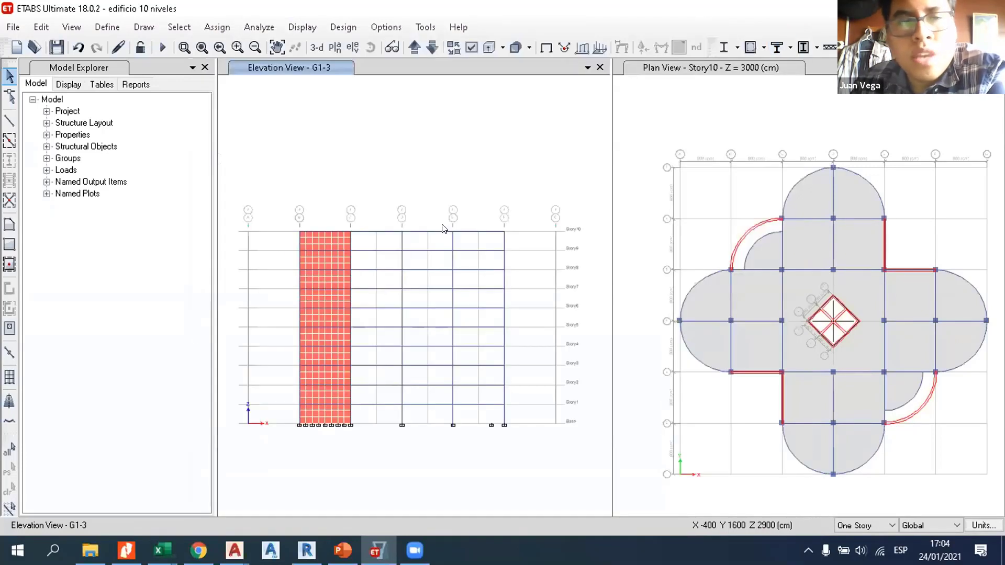
Step: Switch to File Explorer and show the contents of the Diseño de ménsulas de concreto reforzado folder in Clases
click(90, 549)
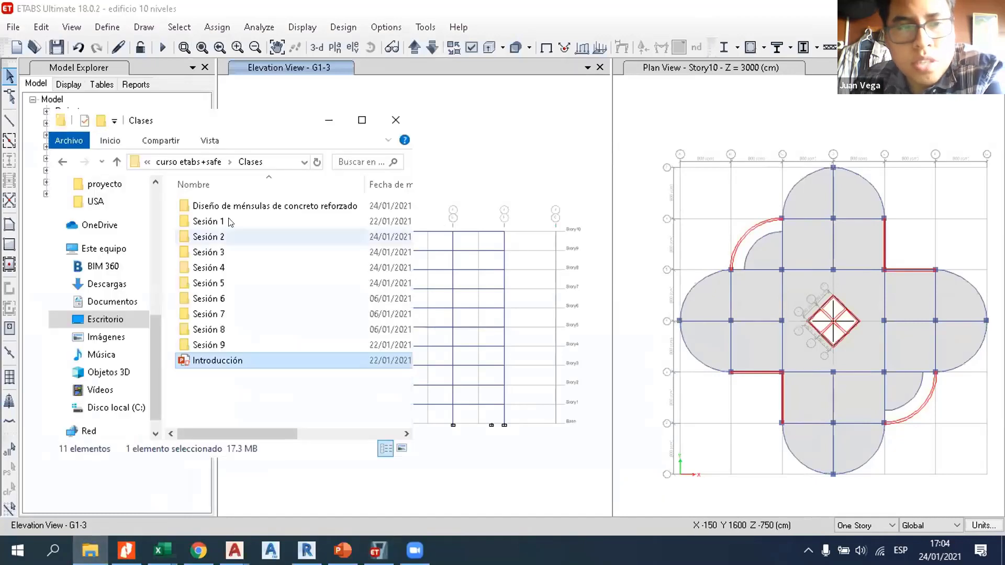
click(224, 207)
double_click(224, 208)
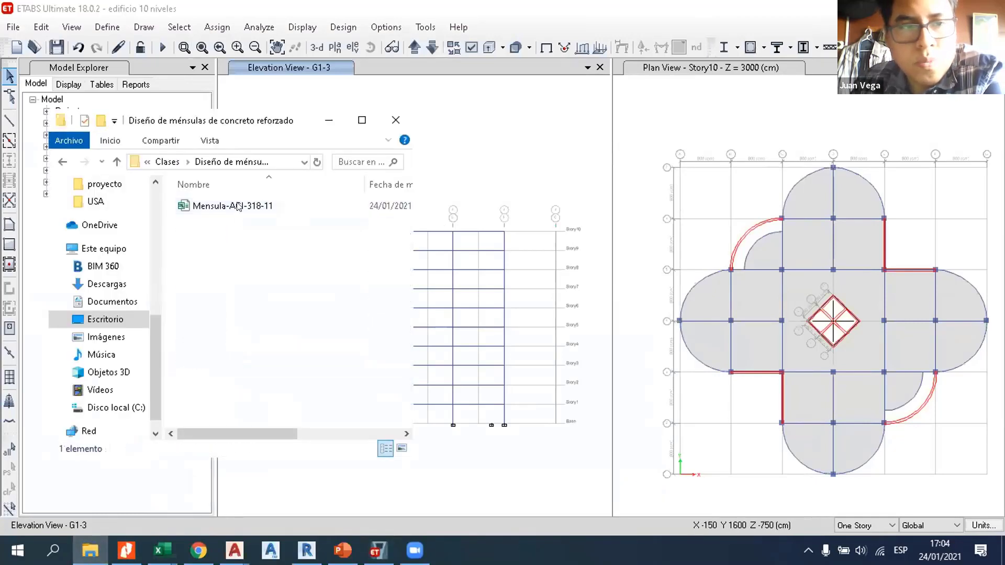
click(62, 162)
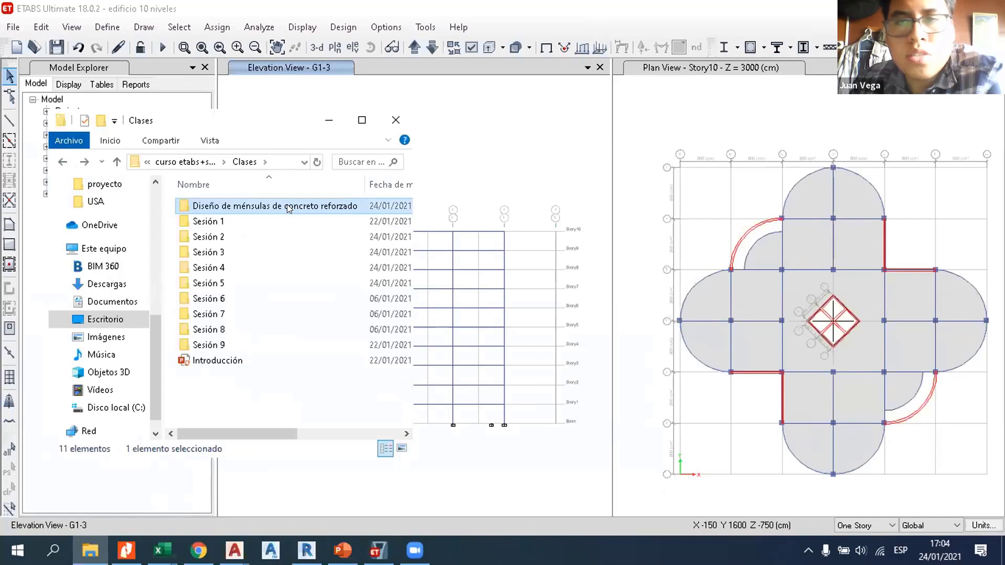
click(224, 206)
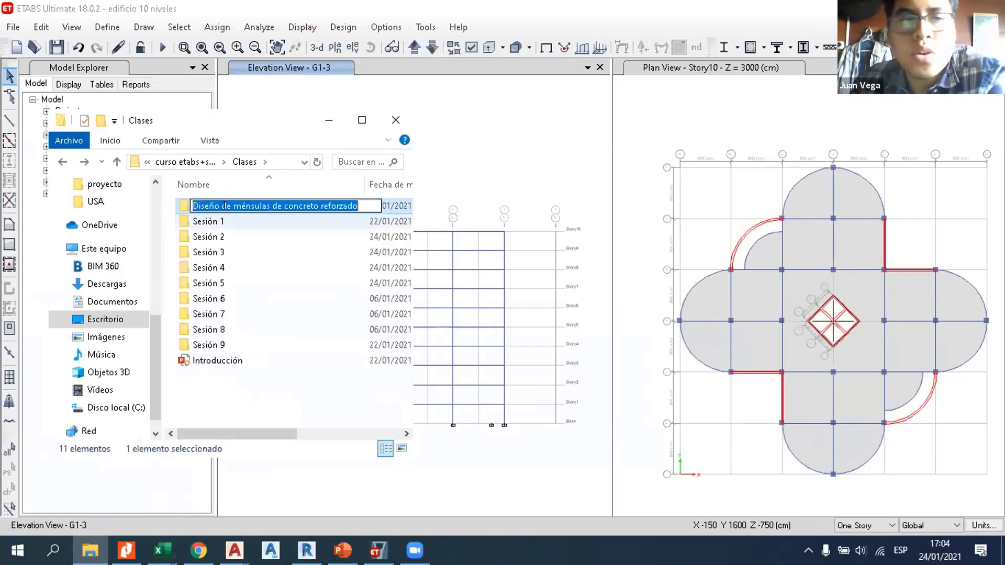
double_click(219, 208)
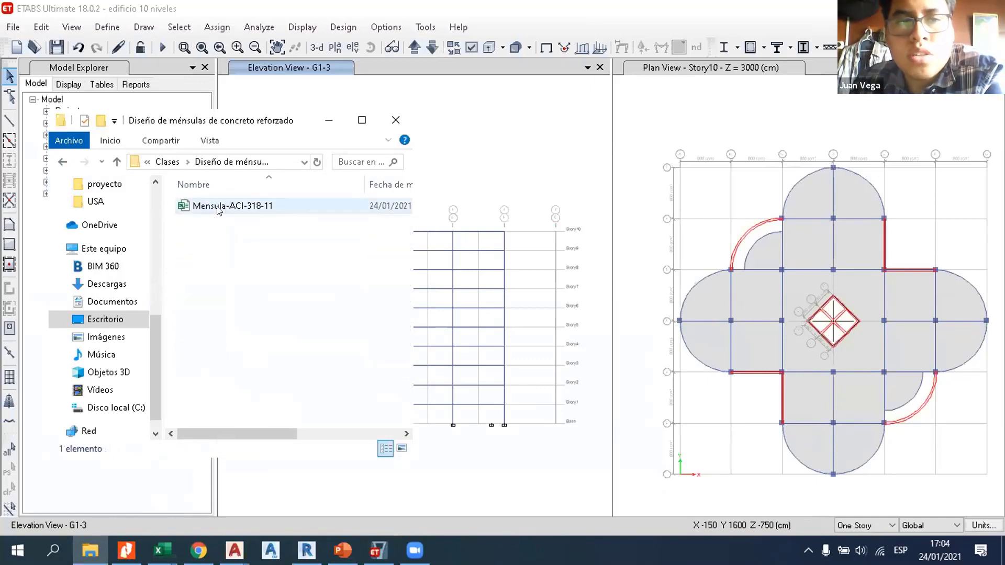
Step: Open the Irregularidades E030 workbook from the ADICIONALES folder of curso etabs+safe and switch to it in Excel
click(63, 162)
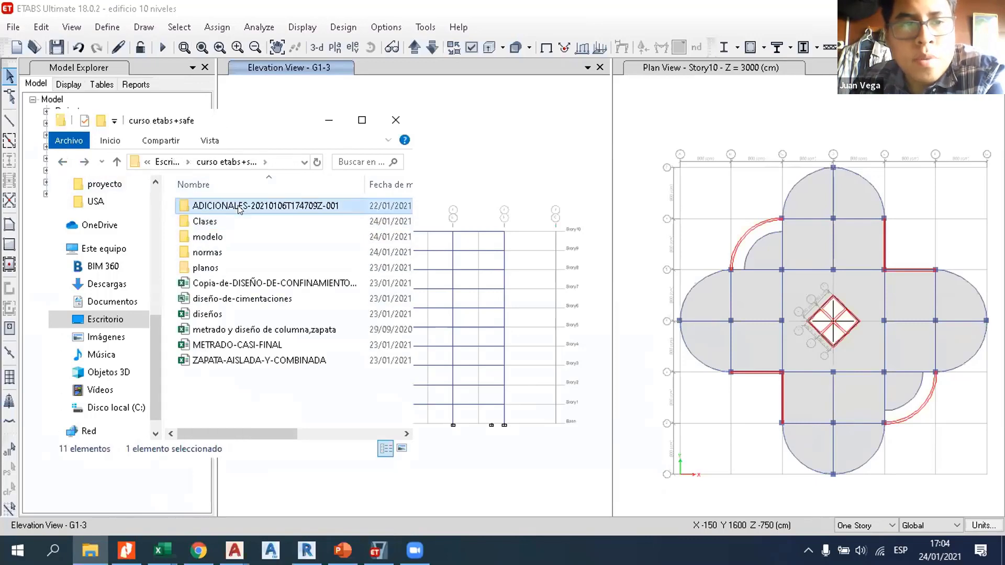
double_click(212, 205)
double_click(212, 206)
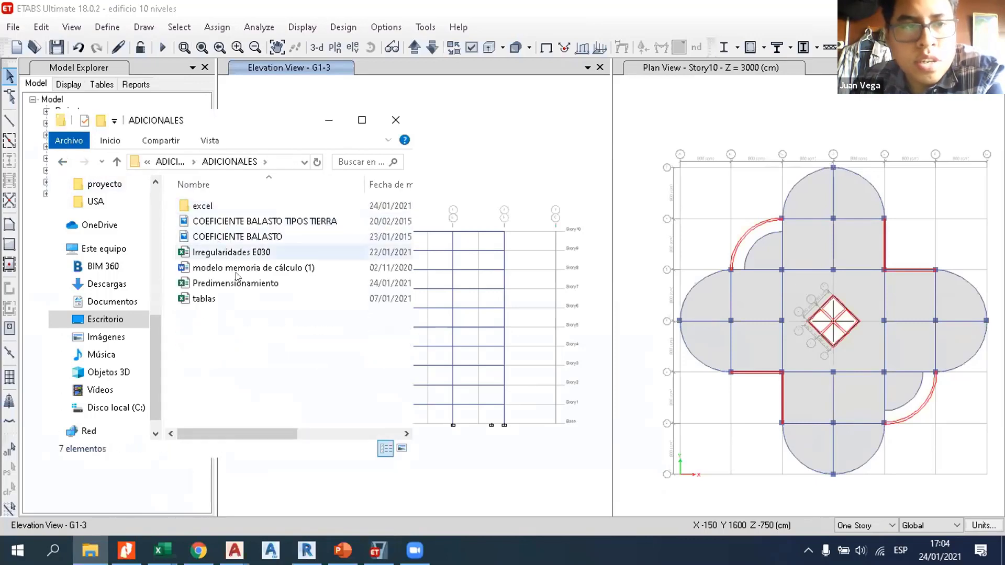
click(232, 252)
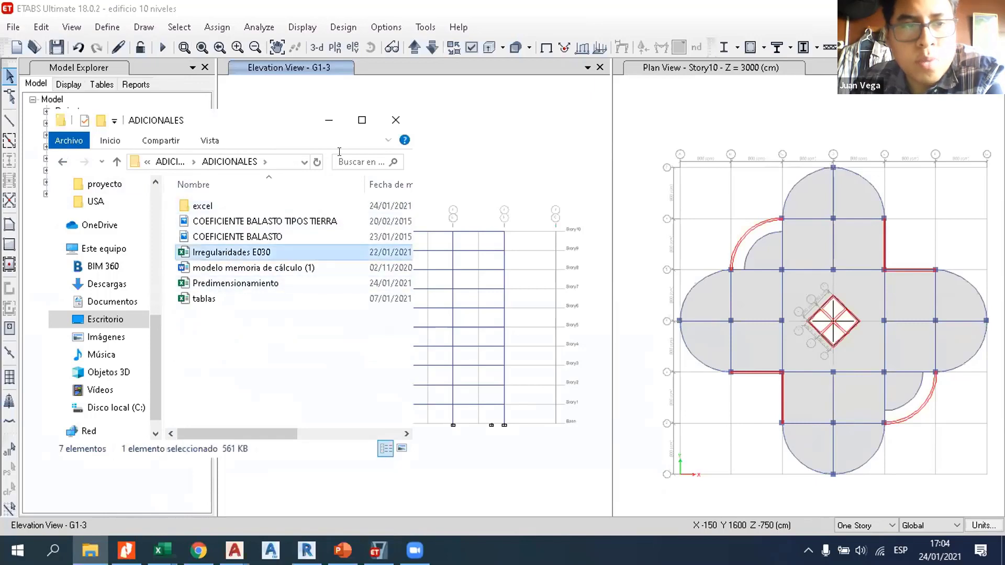
click(329, 120)
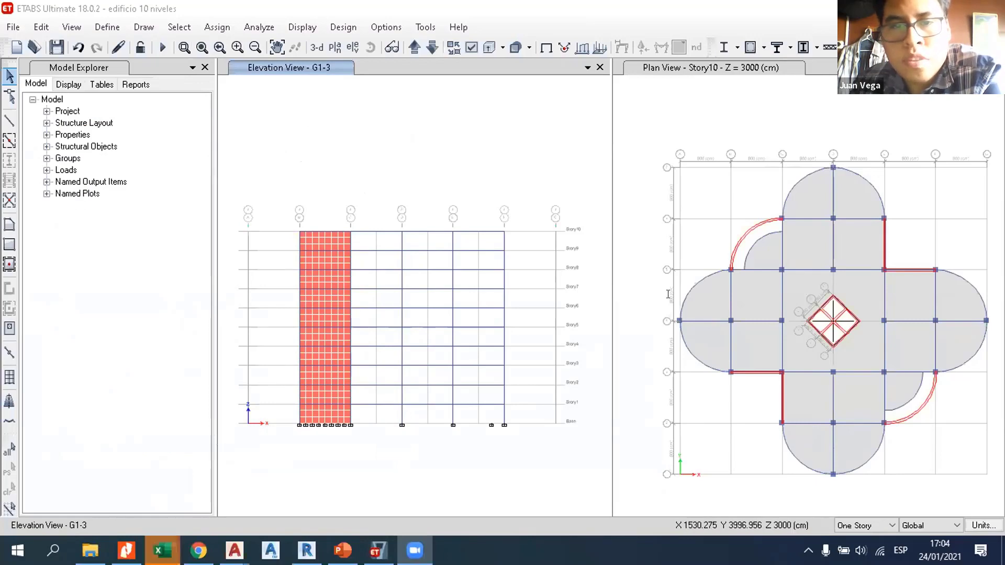
click(162, 550)
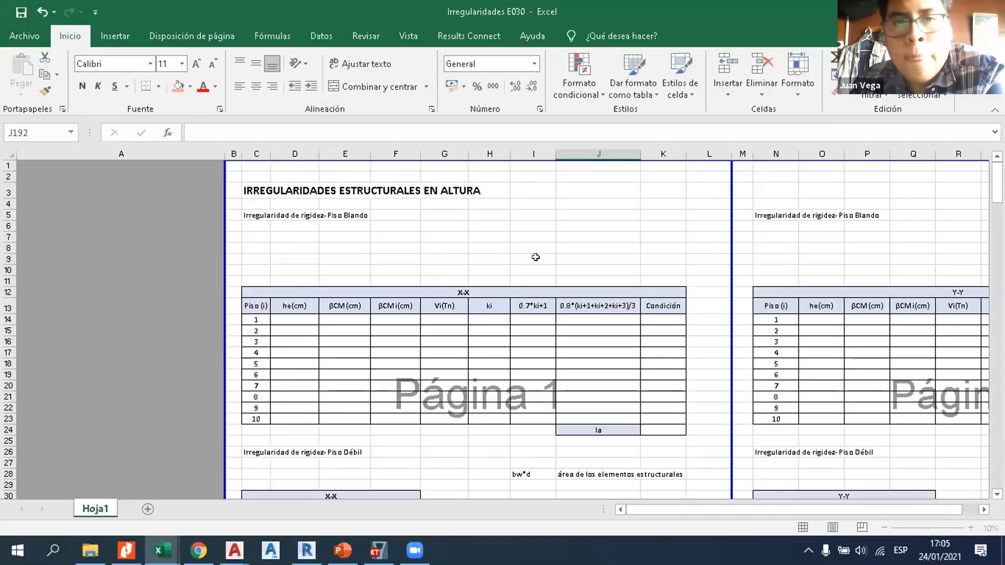
Step: Examine the height and torsional irregularity tables on Hoja1, enlarging the drift tables to 112%
click(513, 257)
scroll(509, 240, down, 16)
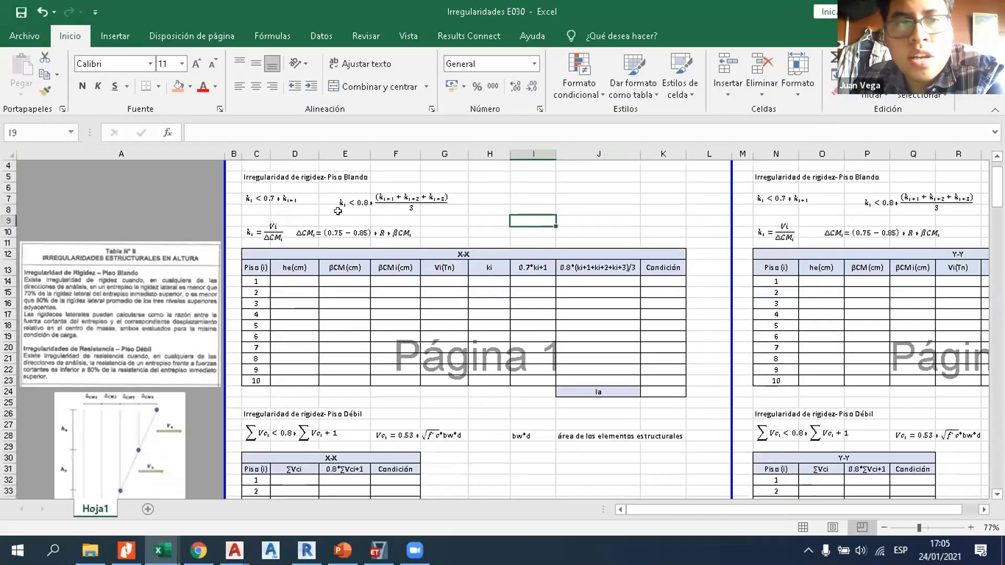
scroll(444, 239, down, 20)
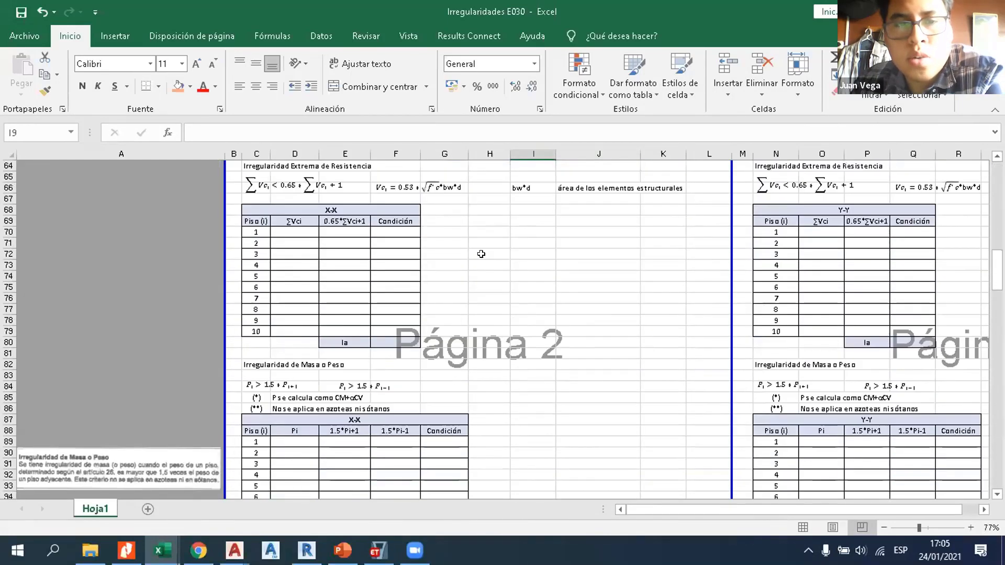
scroll(492, 274, down, 9)
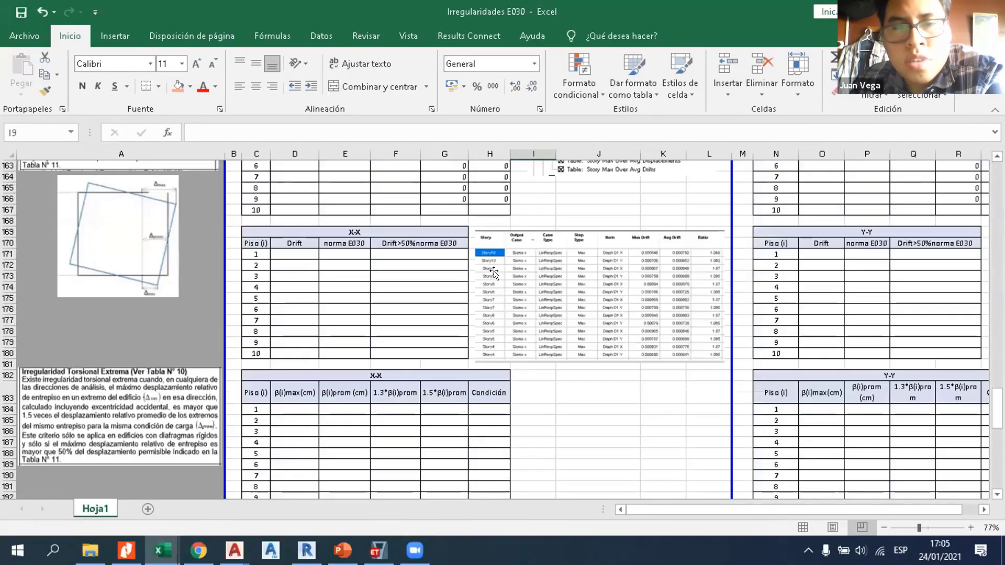
drag(919, 528, 929, 528)
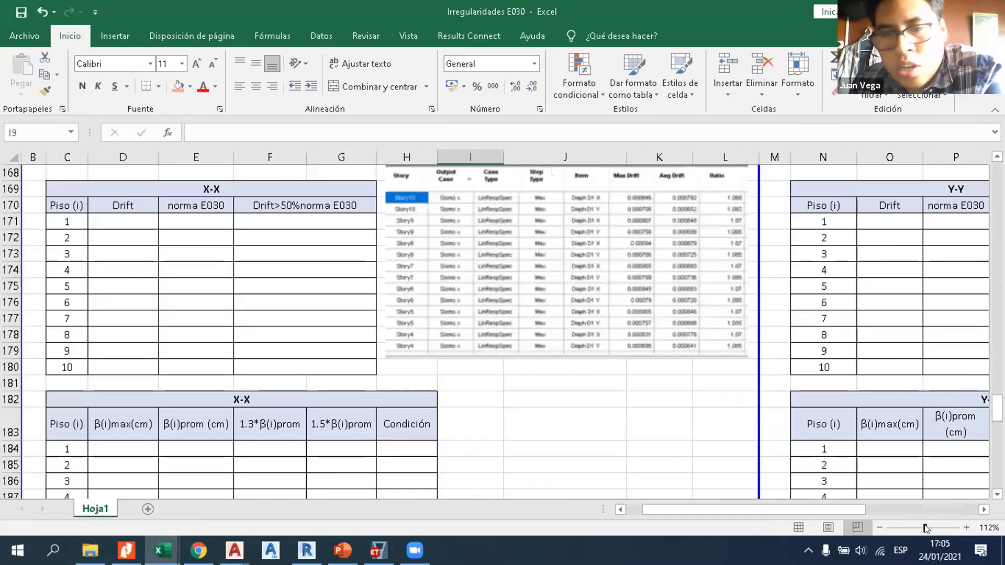
Step: Enlarge the sheet to 172% and examine the Sismo x drift table image, briefly checking back with the ETABS model
click(934, 528)
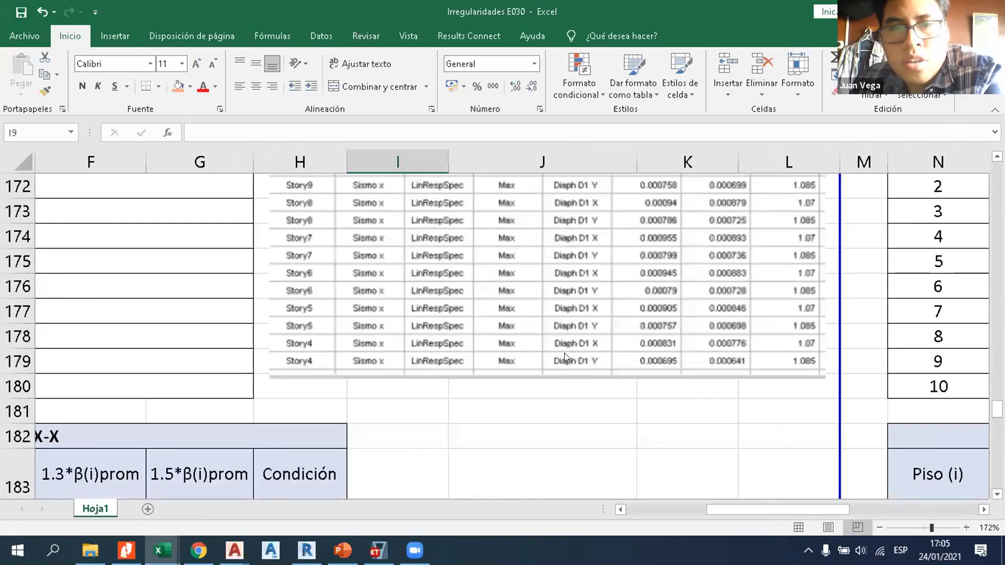
scroll(526, 319, up, 2)
scroll(523, 312, down, 1)
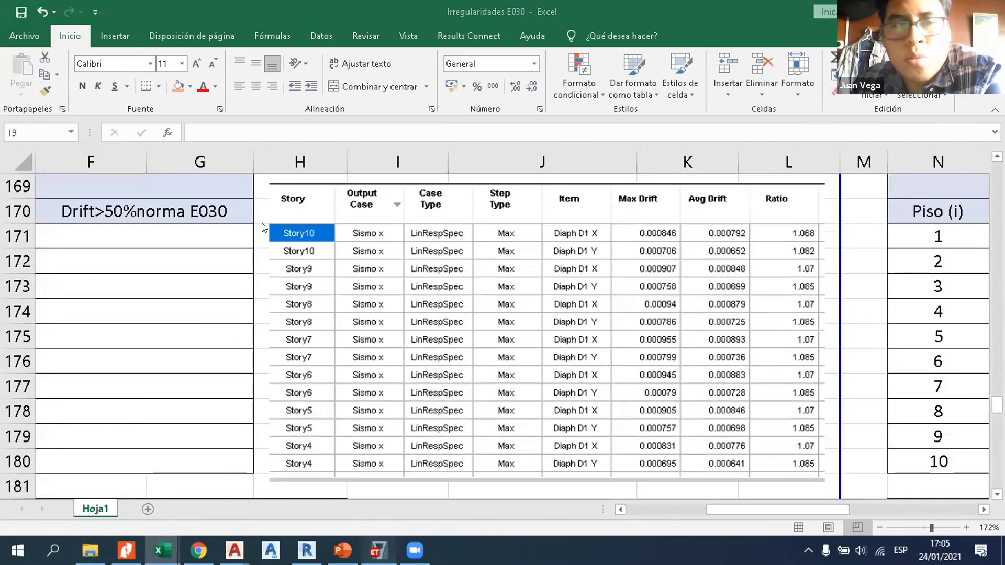
click(377, 549)
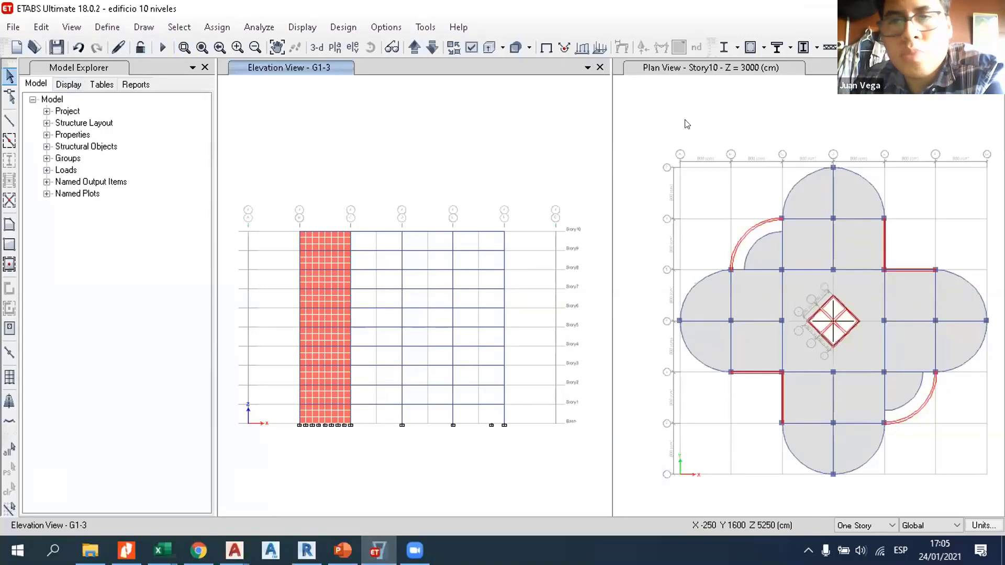
key(alt+Tab)
scroll(474, 233, up, 1)
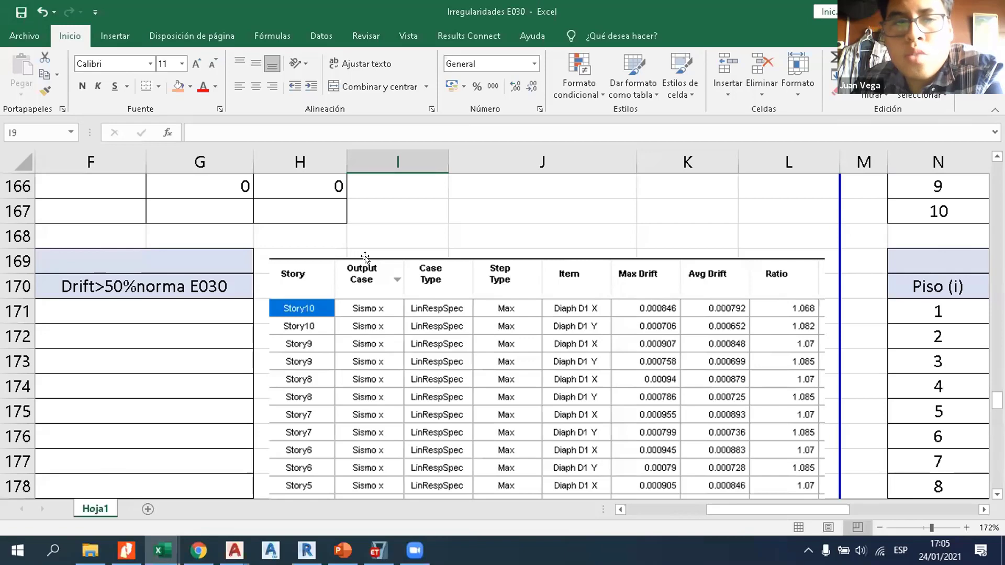
scroll(369, 256, down, 1)
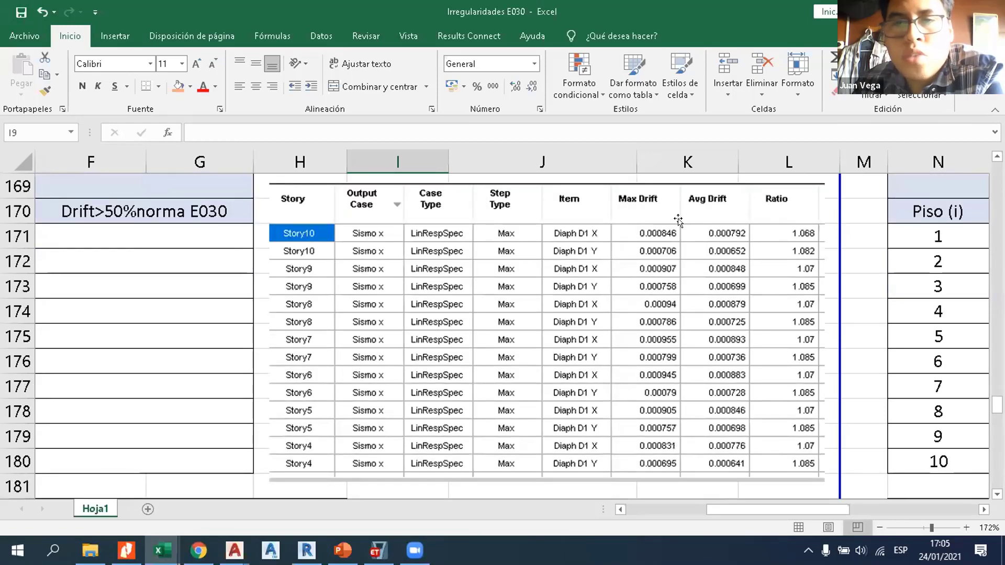
Step: Reduce the sheet zoom to 118% and inspect the β(i)max and β(i)min formulas in the X-X torsional irregularity table
drag(808, 510, 728, 508)
scroll(686, 381, up, 1)
drag(931, 528, 925, 527)
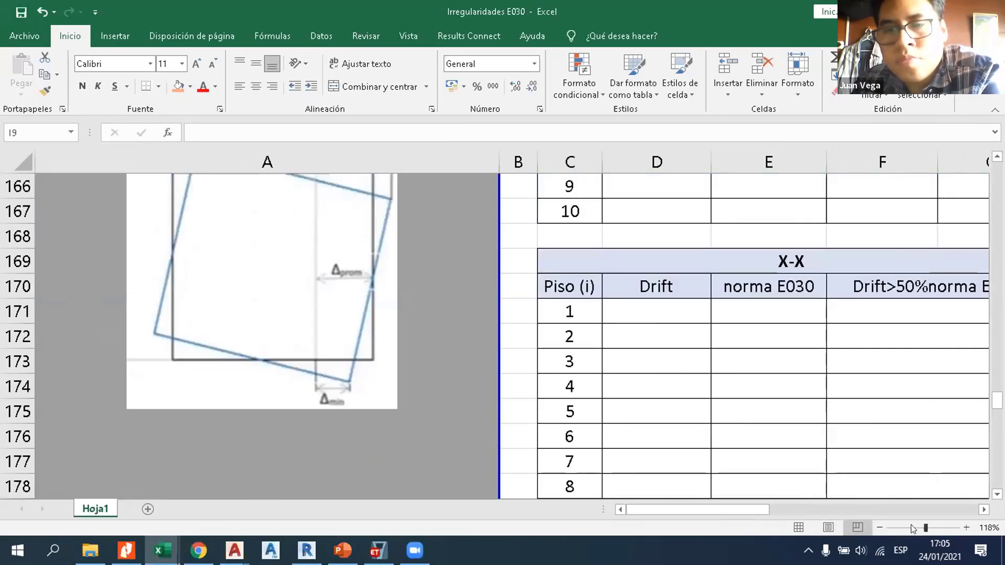
scroll(584, 362, up, 3)
scroll(574, 376, down, 2)
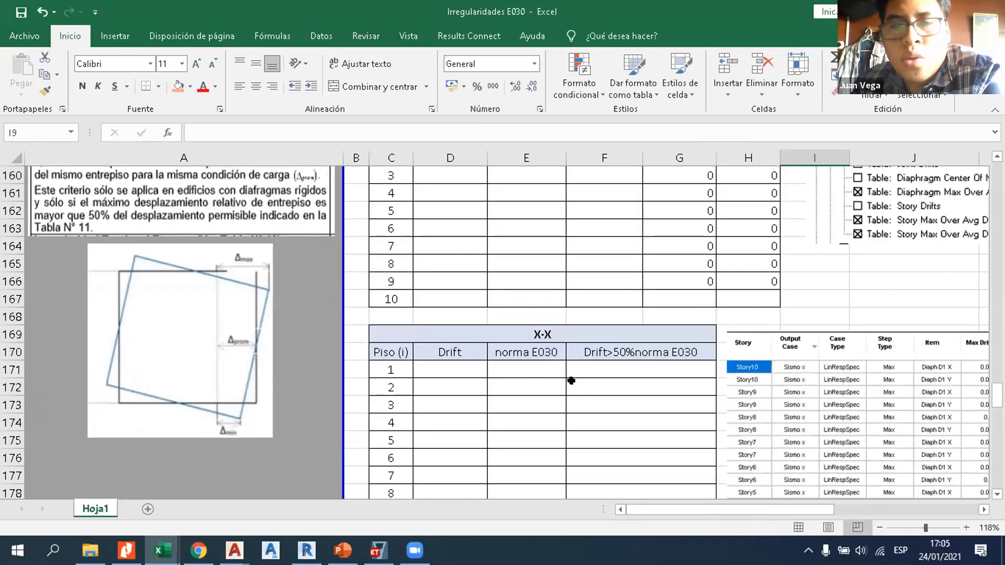
scroll(487, 345, down, 1)
scroll(466, 367, up, 3)
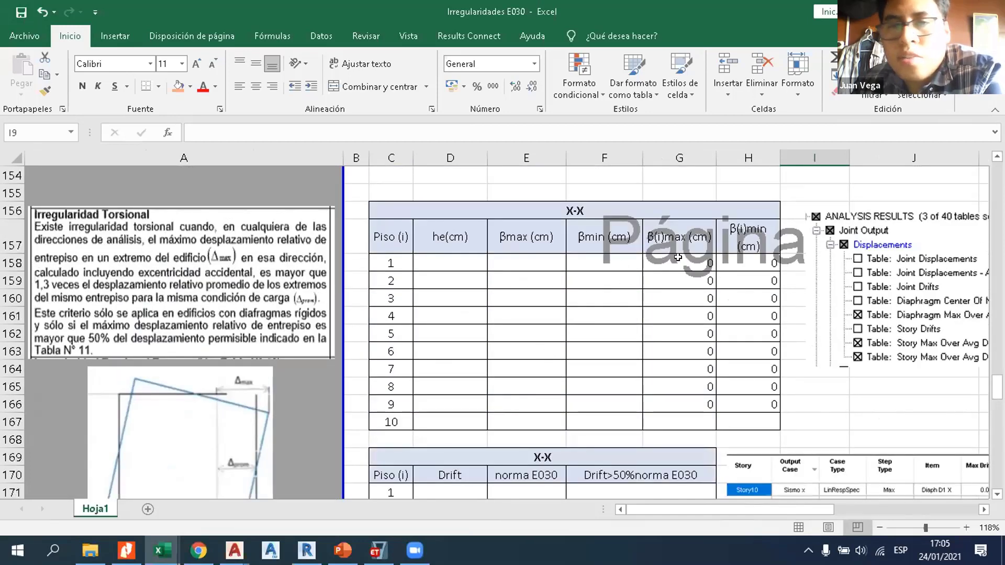
click(671, 296)
click(748, 262)
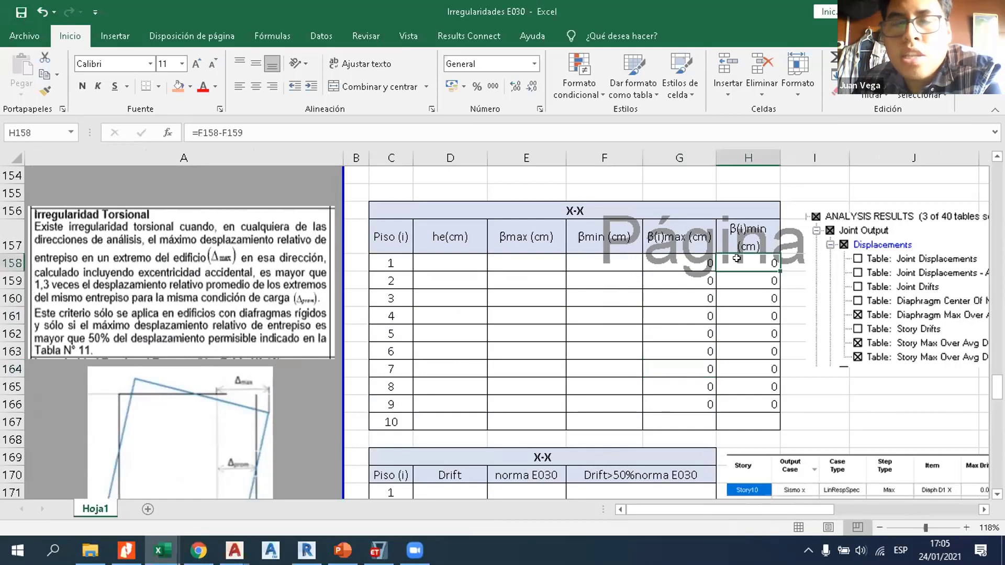
Step: Review the X-X Drift versus norma E030 table and the β(i)max, β(i)prom and Condición columns of the check table below it
scroll(443, 263, down, 4)
click(443, 263)
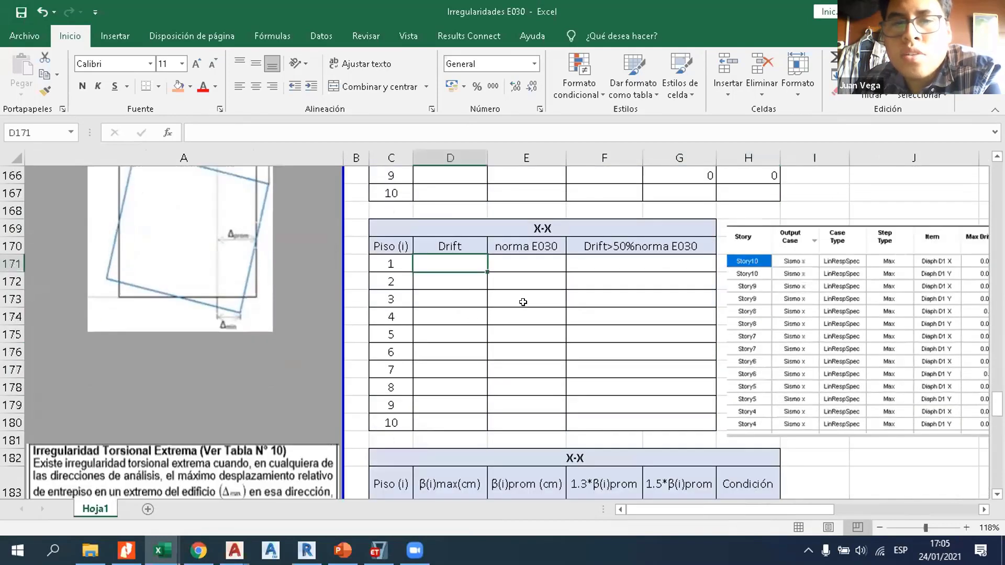
scroll(471, 345, down, 2)
scroll(456, 350, down, 1)
click(440, 346)
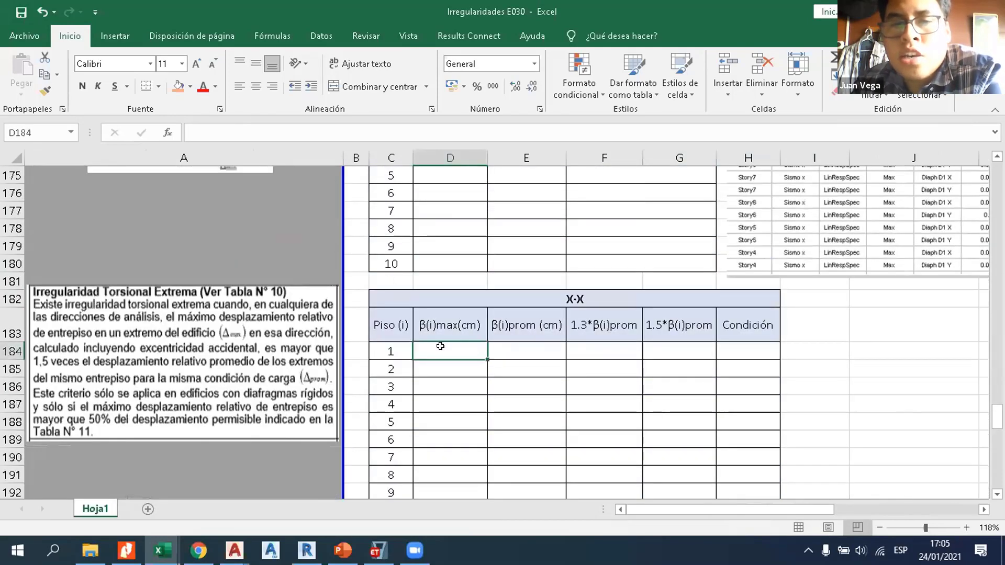
click(534, 347)
click(649, 337)
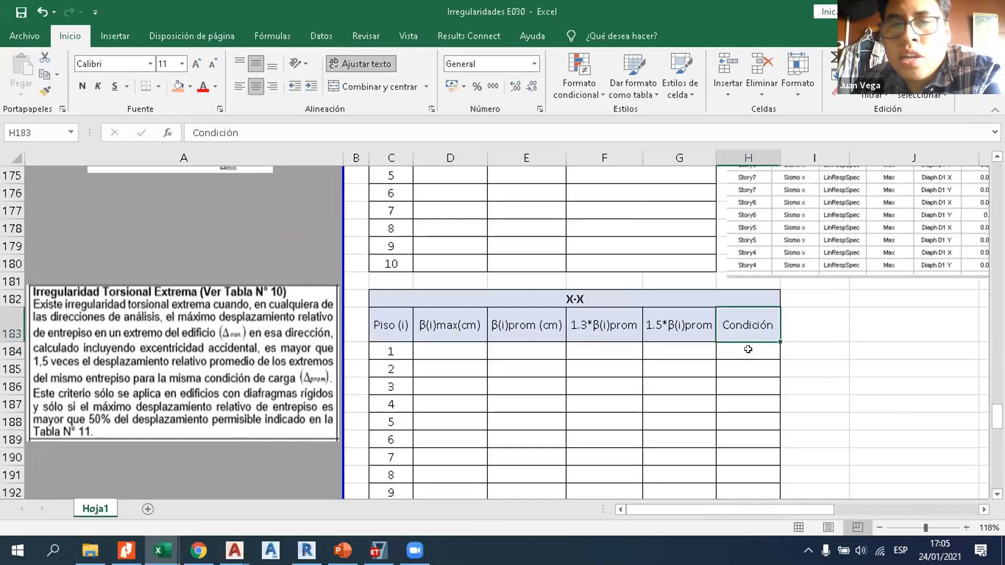
click(745, 338)
key(Return)
scroll(747, 374, down, 3)
scroll(748, 375, up, 6)
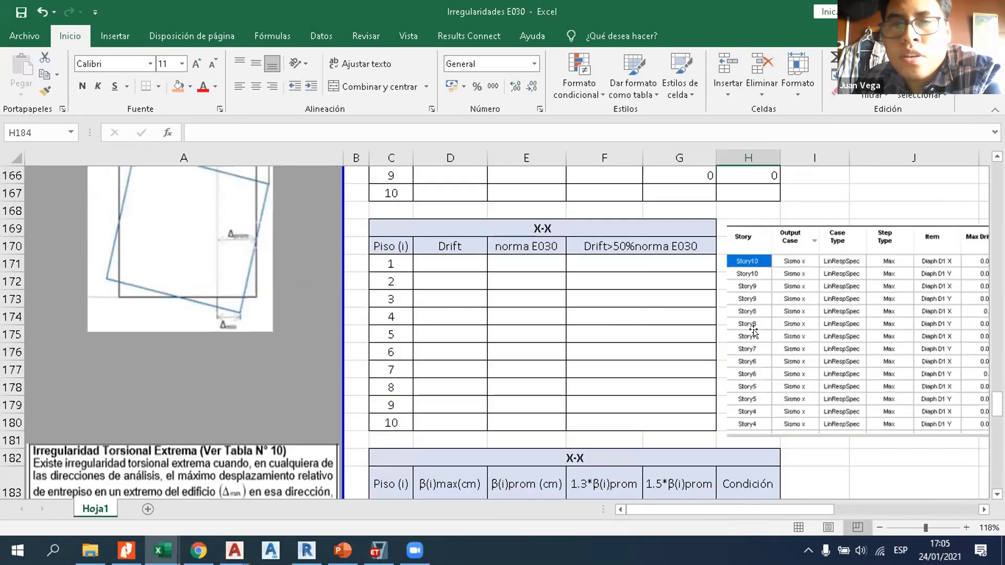
Step: Compare the X-X check tables with the Max Drift, Avg Drift and Ratio columns of the image and the Y-Y tables
drag(826, 509, 891, 509)
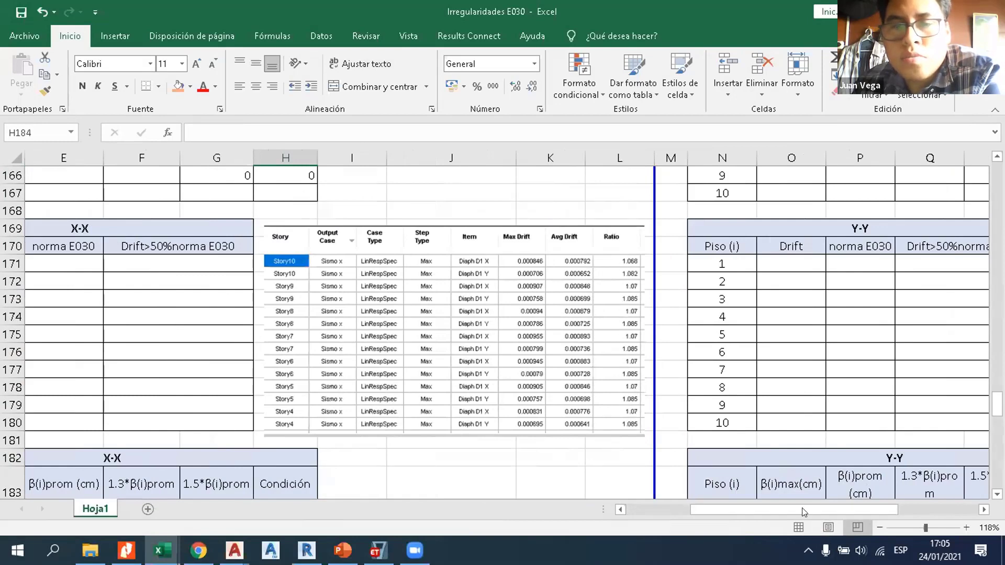
drag(745, 508, 671, 499)
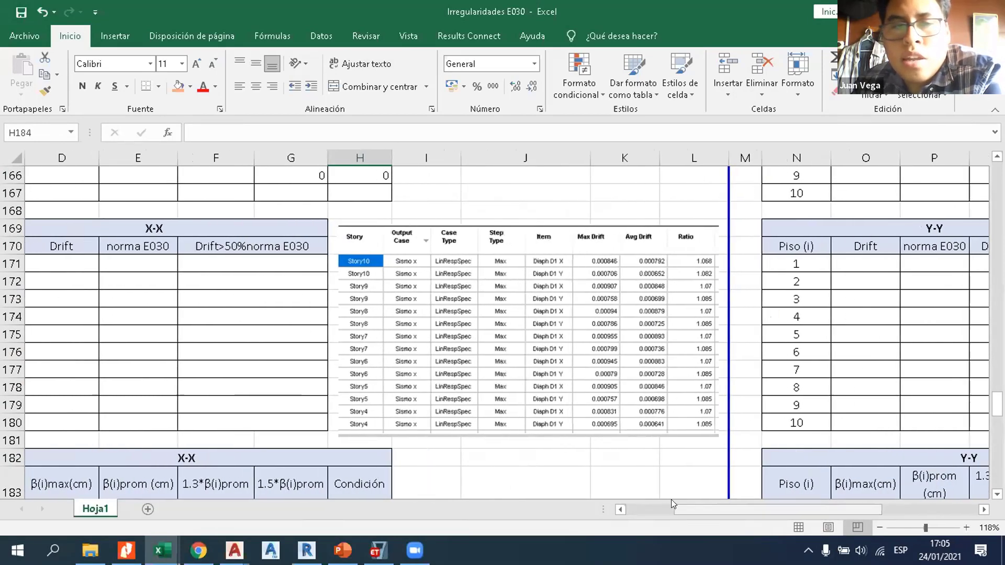
scroll(204, 422, down, 1)
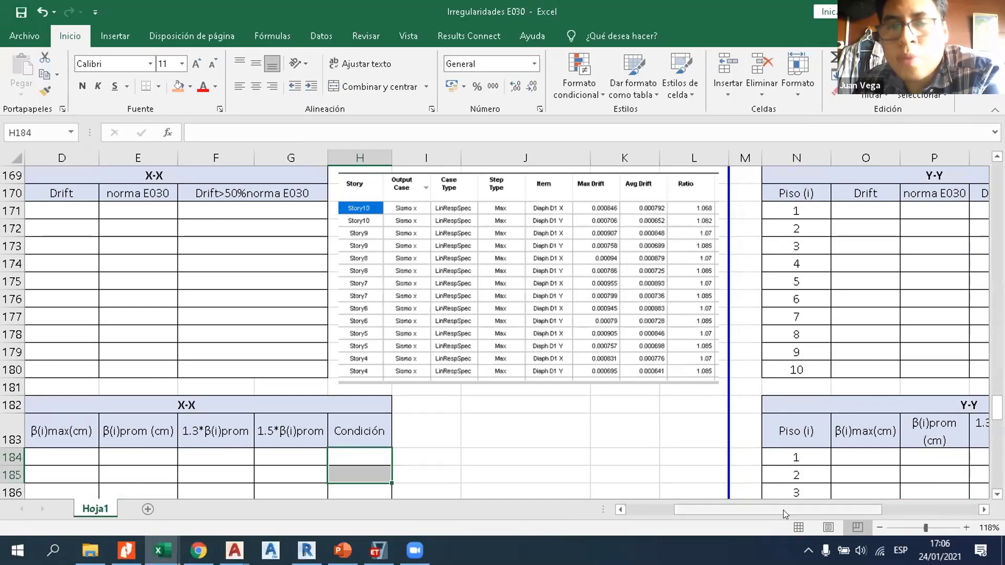
scroll(724, 508, left, 3)
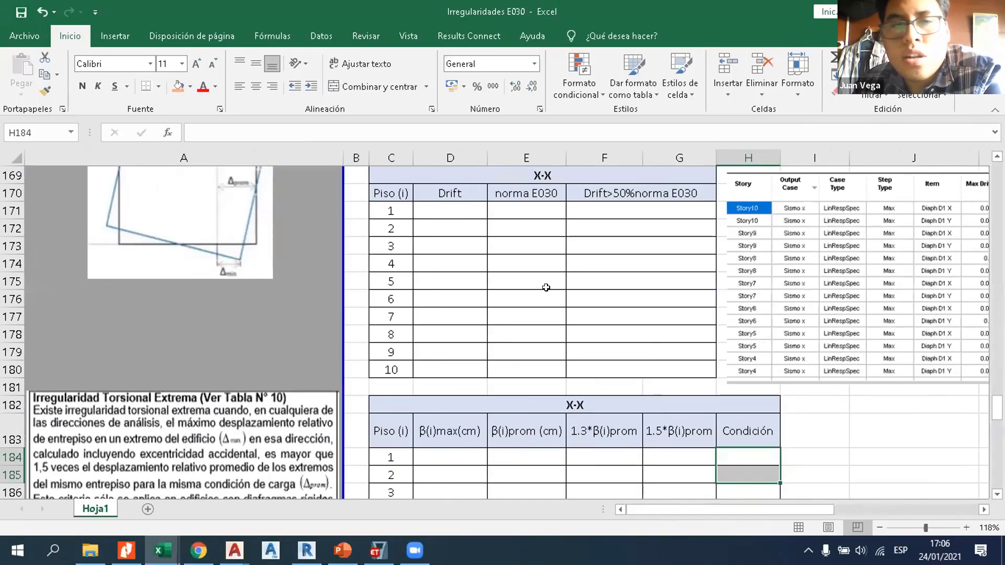
scroll(543, 257, up, 1)
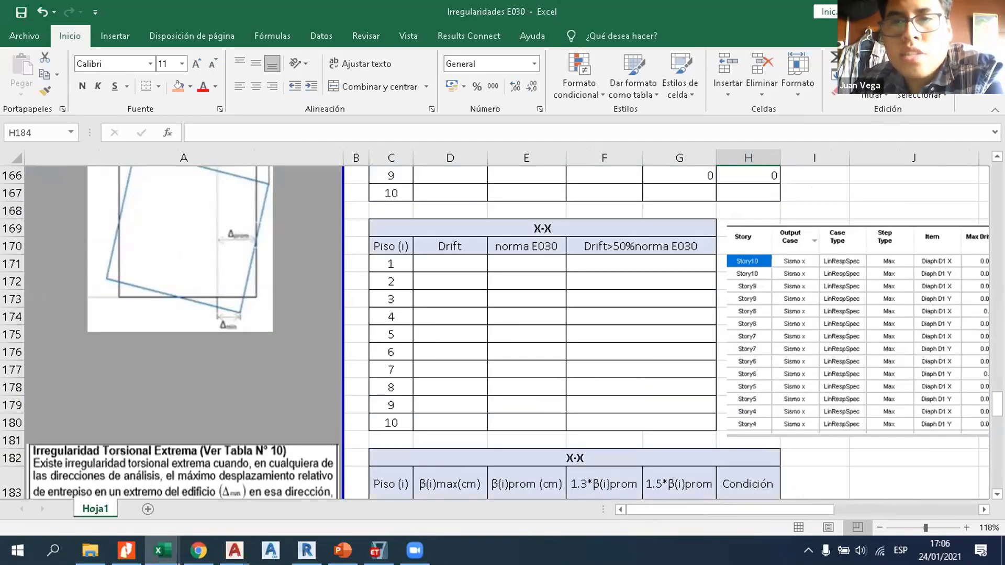
Step: Switch to the edificio 10 niveles model in ETABS and select a base joint in the G1-3 elevation
key(alt+Tab)
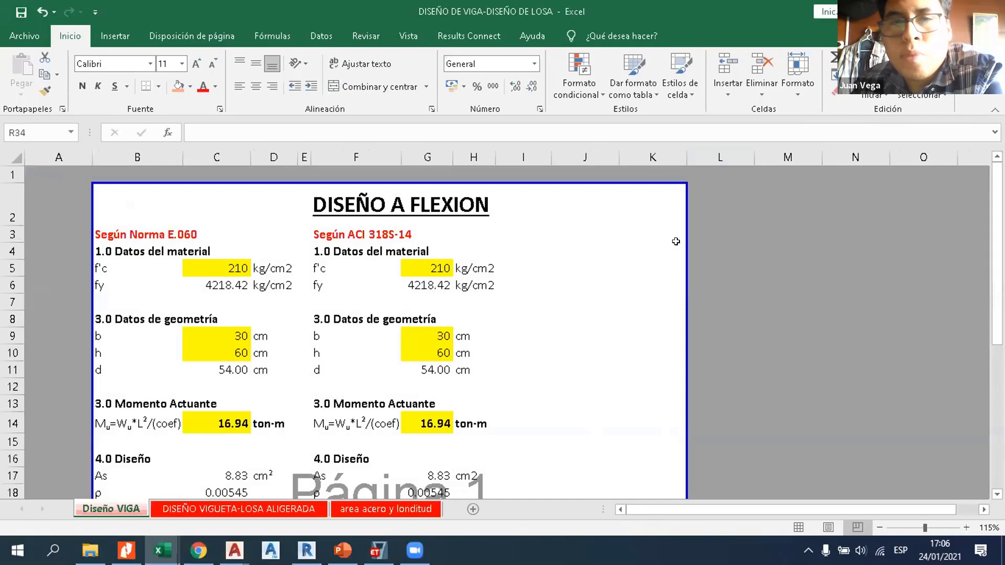
key(alt+Tab)
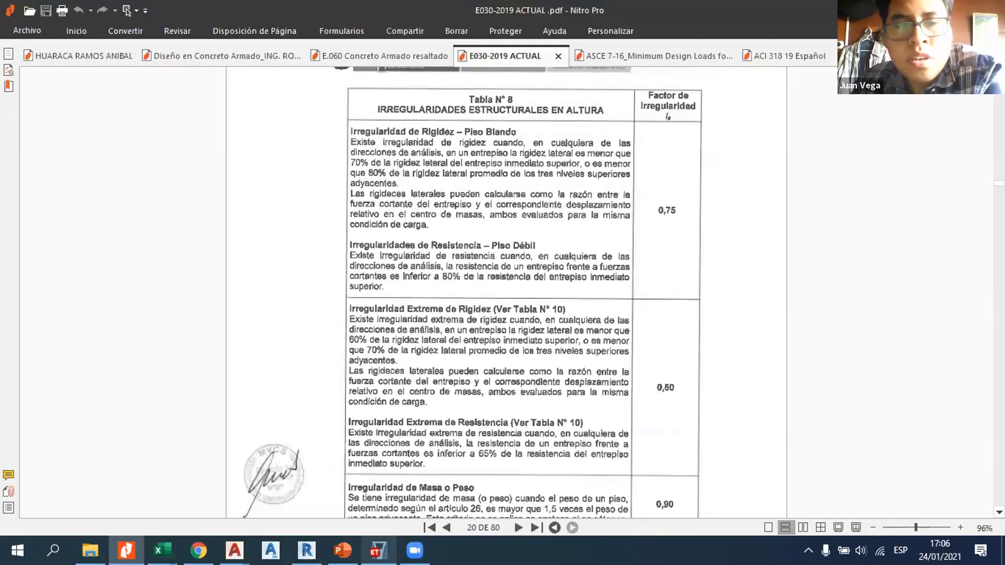
key(alt+Tab)
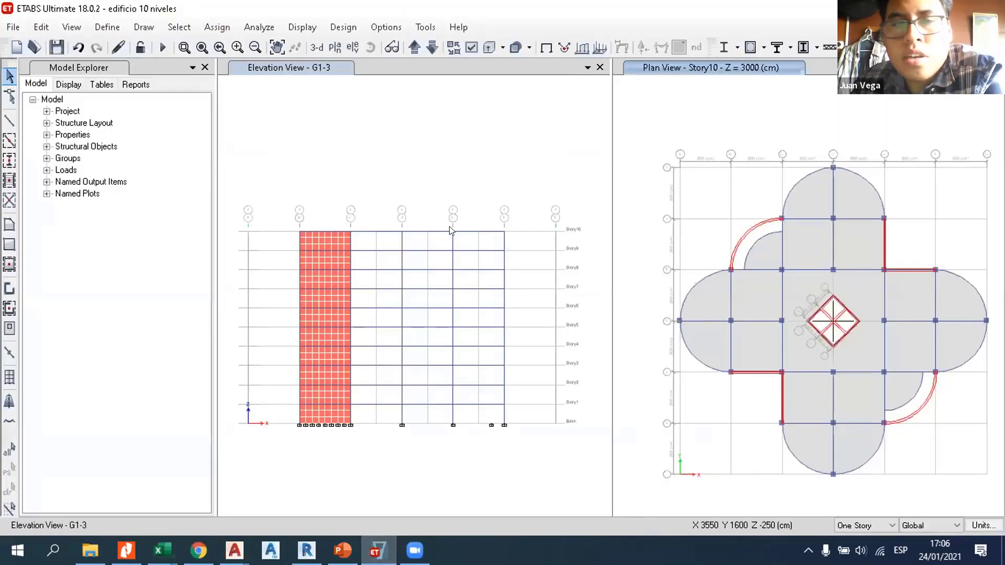
click(453, 425)
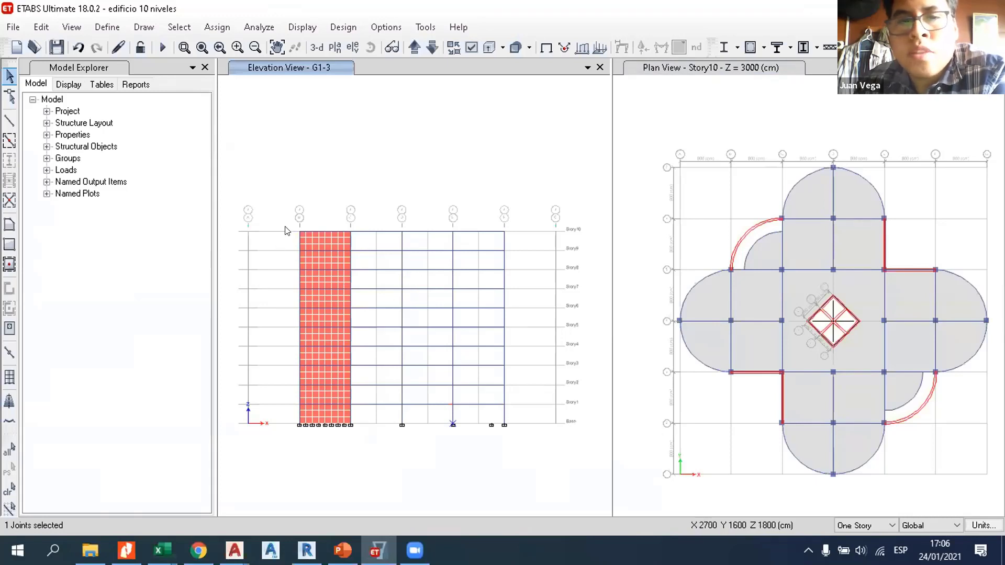
drag(283, 202, 349, 261)
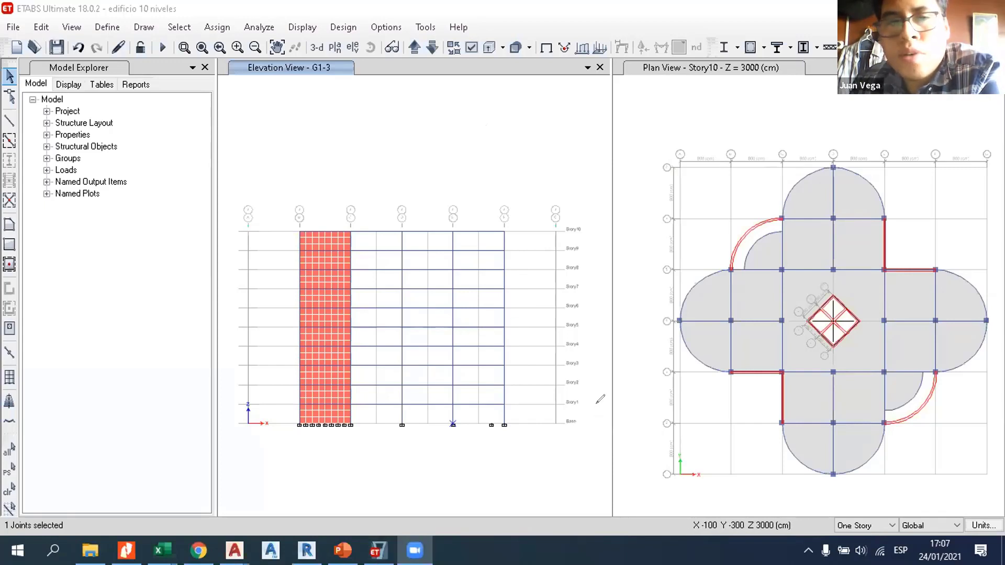
Step: Write the freehand notes "E → R" and "Ro → Revit" above the building in the G1-3 elevation
mouse_move(429, 122)
mouse_down()
mouse_move(443, 146)
mouse_move(427, 121)
mouse_move(487, 139)
mouse_move(544, 139)
mouse_up()
mouse_move(425, 177)
mouse_down()
mouse_move(432, 208)
mouse_move(443, 188)
mouse_move(482, 190)
mouse_up()
drag(474, 183, 501, 193)
mouse_move(494, 175)
mouse_down()
mouse_move(546, 195)
mouse_move(559, 184)
mouse_up()
drag(553, 174, 564, 179)
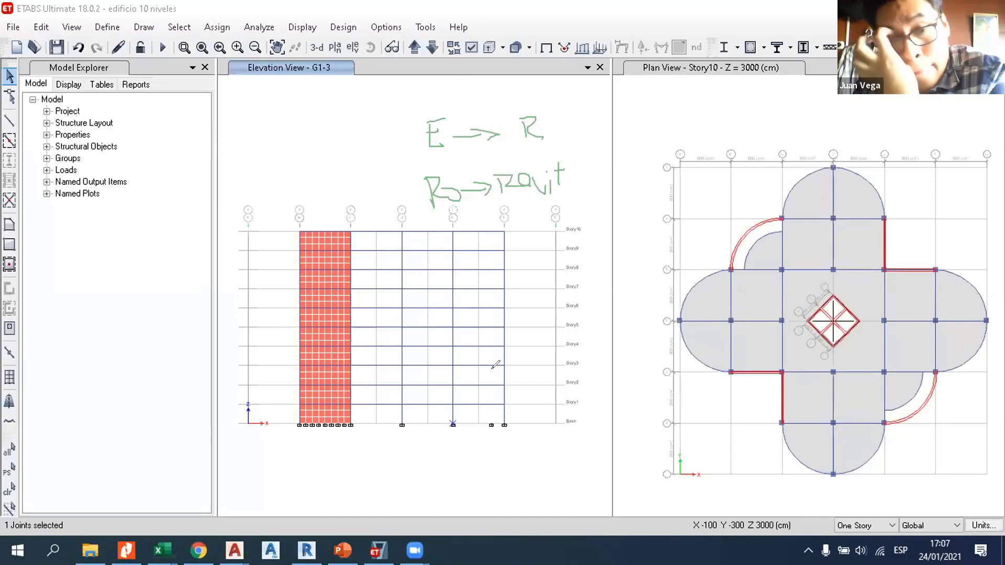
Step: Sketch a freehand frame beside the elevation with a narrow element extending below the base line
mouse_move(507, 416)
mouse_down()
mouse_move(524, 484)
mouse_move(504, 498)
mouse_up()
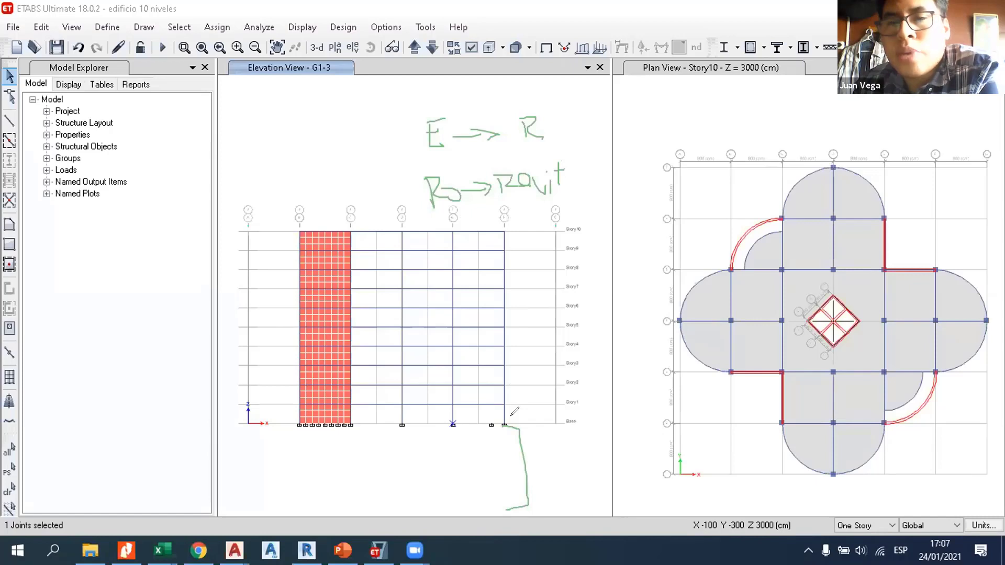
mouse_move(511, 421)
mouse_down()
mouse_move(504, 316)
mouse_move(528, 296)
mouse_up()
drag(628, 298, 629, 403)
drag(498, 424, 513, 495)
drag(509, 426, 512, 501)
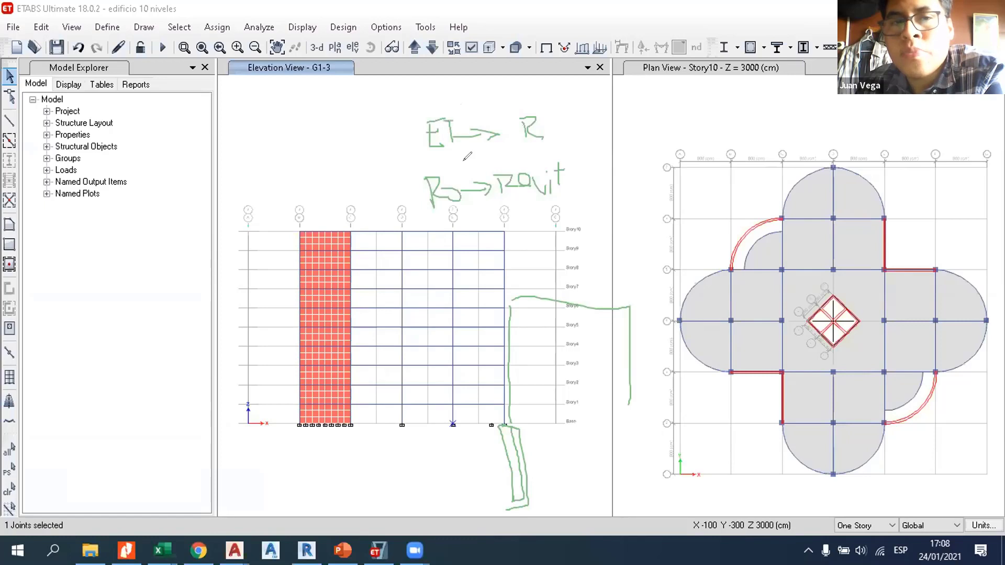
Step: Circle the ET and Ro notes and add freehand arrows linking them to further programs
mouse_move(442, 110)
mouse_down()
mouse_move(423, 119)
mouse_move(444, 142)
mouse_up()
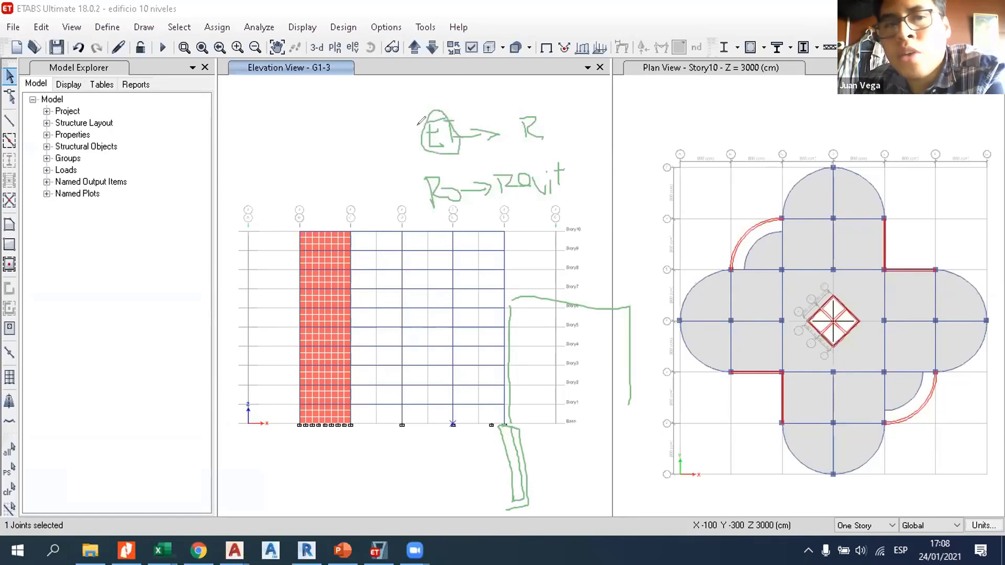
drag(415, 140, 412, 154)
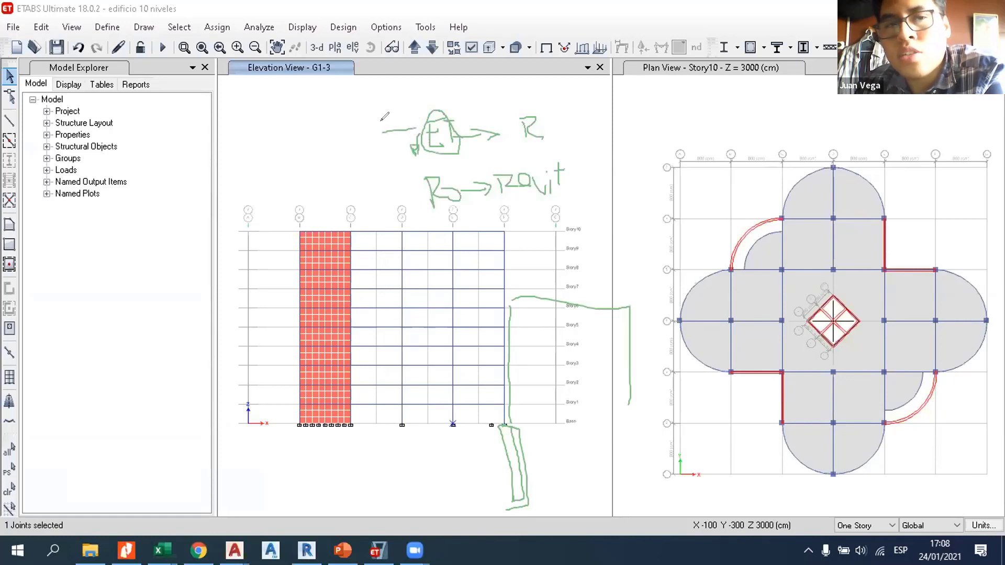
mouse_move(390, 126)
mouse_down()
mouse_move(380, 133)
mouse_move(417, 135)
mouse_up()
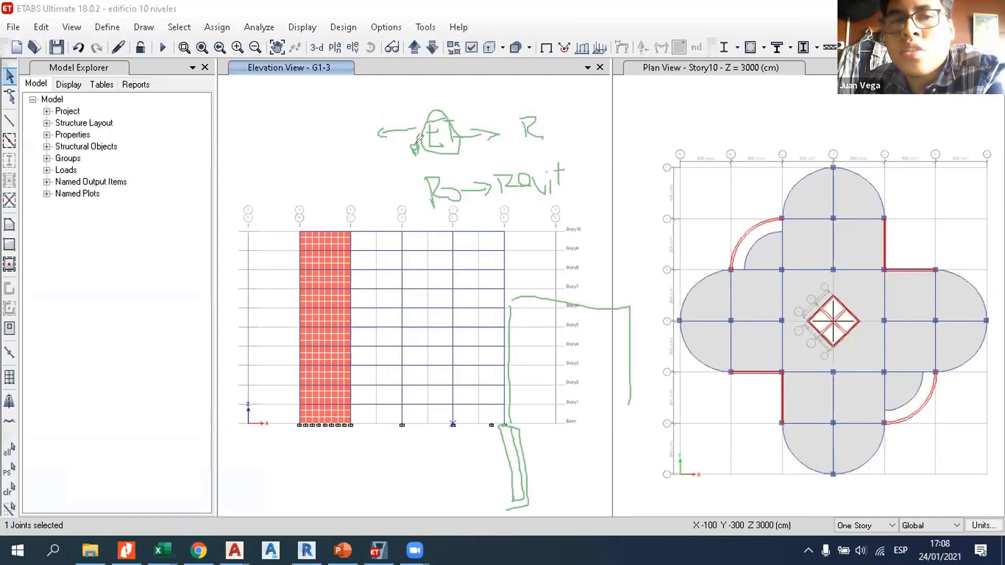
mouse_move(412, 109)
mouse_down()
mouse_move(357, 120)
mouse_move(379, 154)
mouse_up()
mouse_move(469, 130)
mouse_down()
mouse_move(434, 97)
mouse_move(403, 93)
mouse_move(514, 102)
mouse_move(522, 111)
mouse_up()
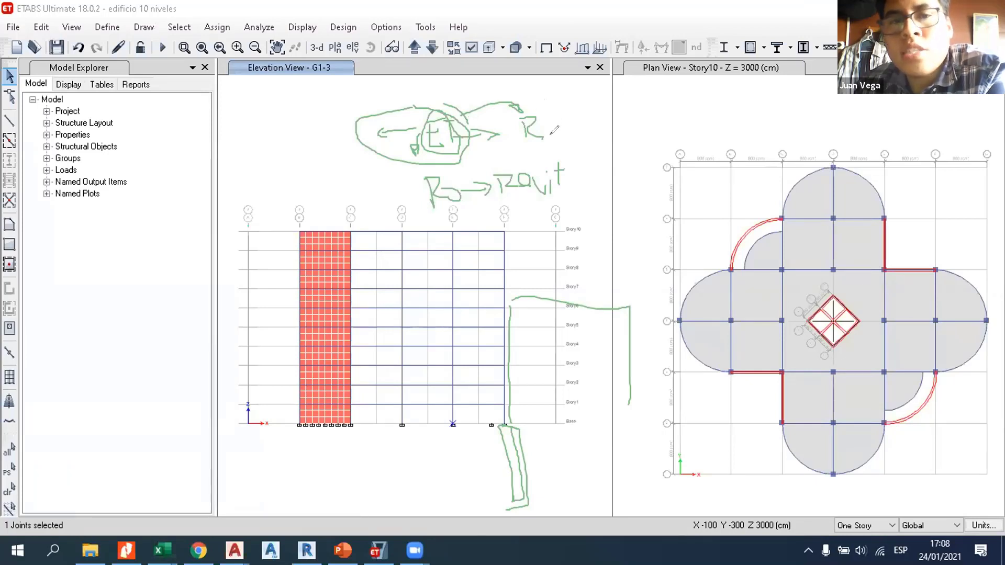
mouse_move(455, 166)
mouse_down()
mouse_move(418, 170)
mouse_move(447, 211)
mouse_move(459, 164)
mouse_move(509, 155)
mouse_move(511, 189)
mouse_move(486, 212)
mouse_move(470, 201)
mouse_up()
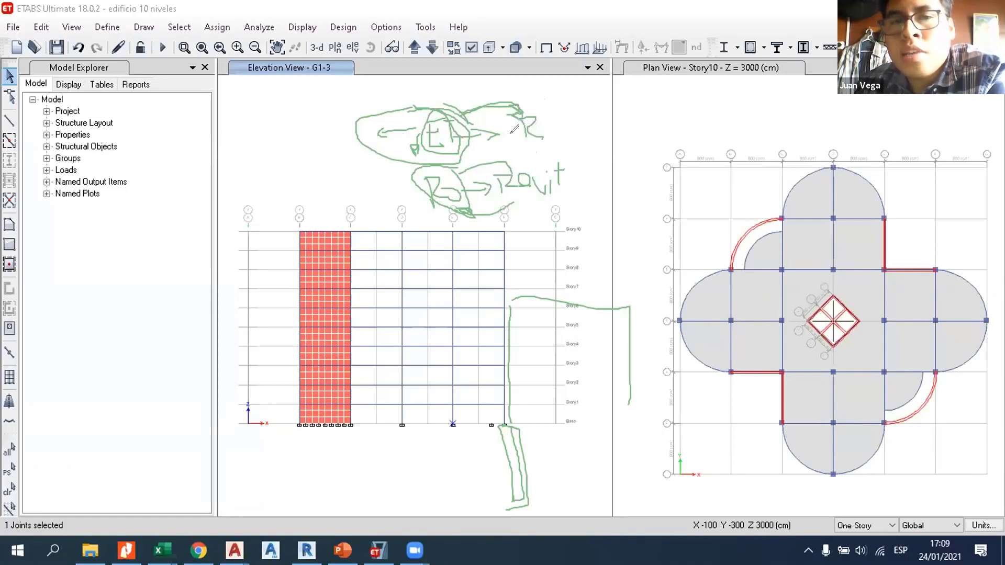
drag(519, 160, 515, 140)
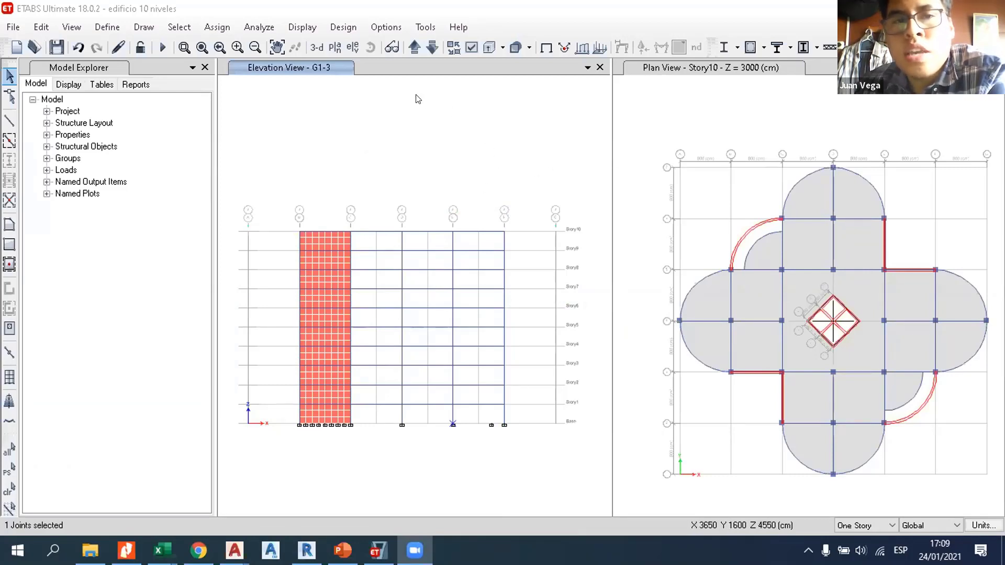
click(277, 47)
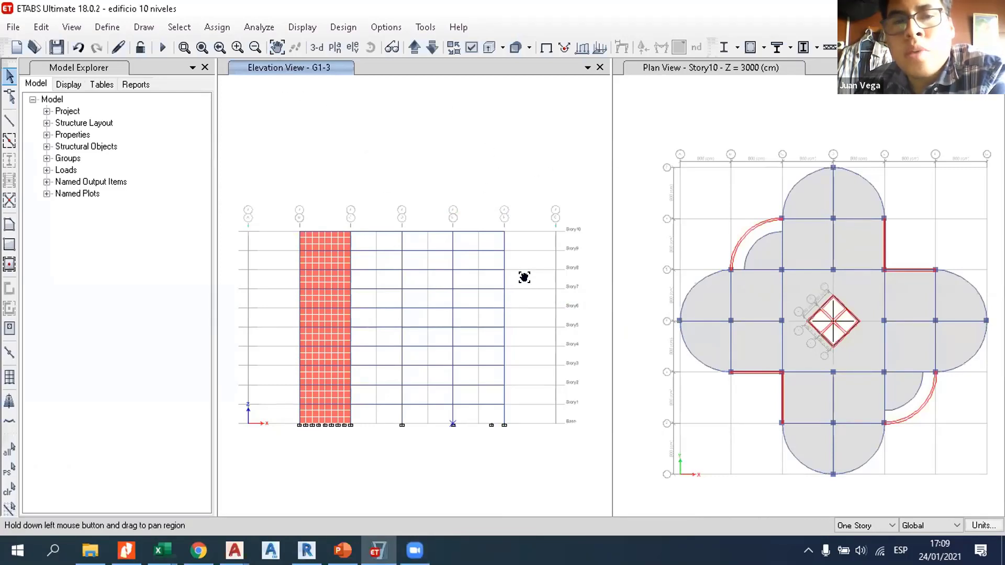
drag(524, 278, 524, 245)
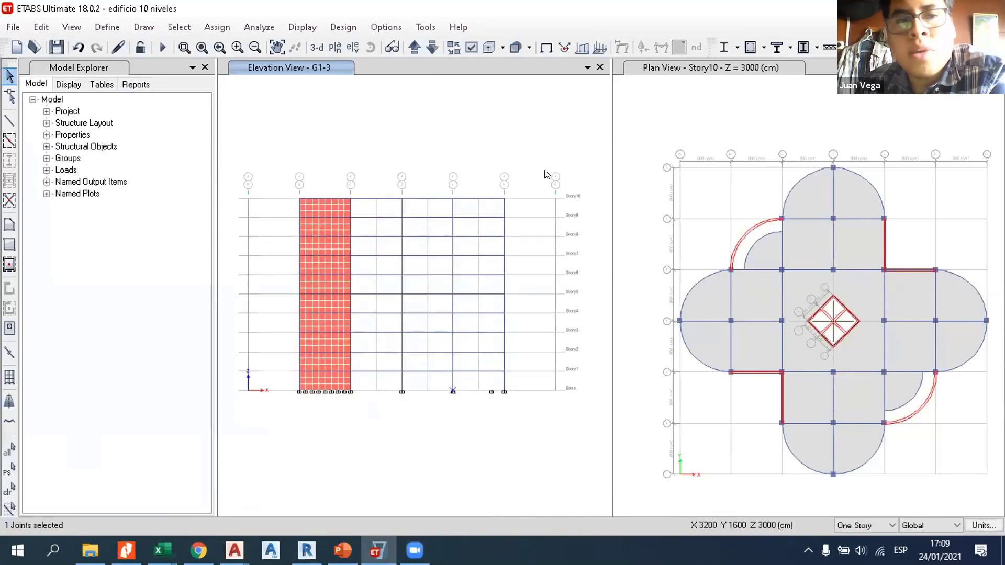